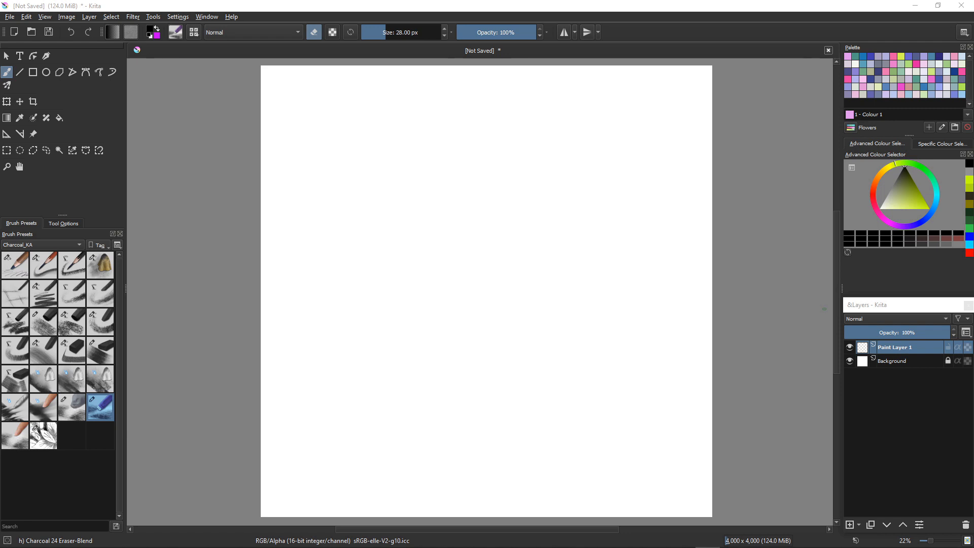
Step: Sketch a tree trunk with spreading roots and a low branch on each side using the Charcoal 11 Willow RoughGrain brush at 154 px
{"action": "left_click", "coordinate": [72, 322]}
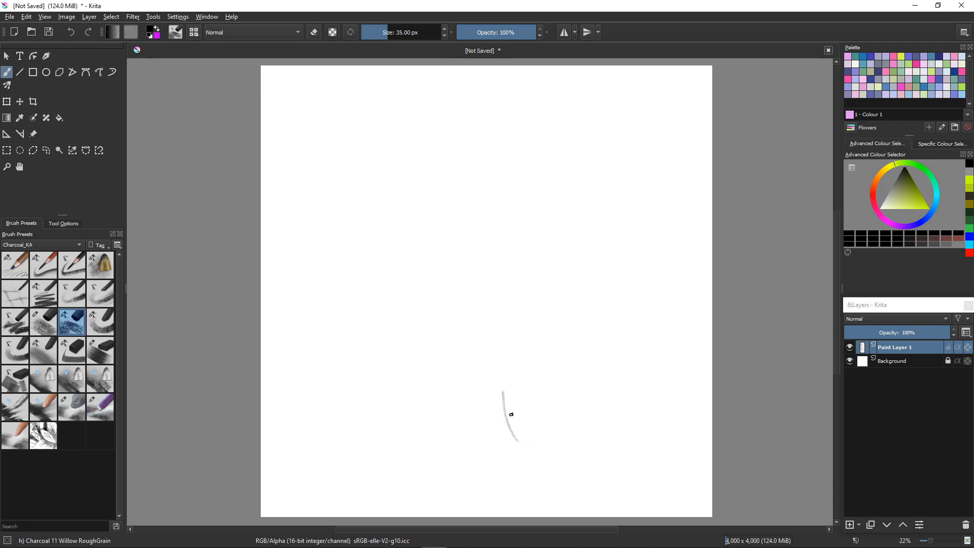
{"action": "mouse_move", "coordinate": [520, 435]}
{"action": "left_mouse_down"}
{"action": "mouse_move", "coordinate": [509, 417]}
{"action": "mouse_move", "coordinate": [530, 450]}
{"action": "mouse_move", "coordinate": [516, 409]}
{"action": "mouse_move", "coordinate": [554, 460]}
{"action": "mouse_move", "coordinate": [625, 454]}
{"action": "mouse_move", "coordinate": [663, 476]}
{"action": "mouse_move", "coordinate": [679, 466]}
{"action": "mouse_move", "coordinate": [605, 468]}
{"action": "mouse_move", "coordinate": [606, 455]}
{"action": "mouse_move", "coordinate": [572, 455]}
{"action": "mouse_move", "coordinate": [505, 409]}
{"action": "mouse_move", "coordinate": [538, 451]}
{"action": "mouse_move", "coordinate": [502, 367]}
{"action": "mouse_move", "coordinate": [489, 410]}
{"action": "mouse_move", "coordinate": [499, 451]}
{"action": "mouse_move", "coordinate": [493, 382]}
{"action": "mouse_move", "coordinate": [474, 440]}
{"action": "mouse_move", "coordinate": [476, 404]}
{"action": "mouse_move", "coordinate": [492, 441]}
{"action": "mouse_move", "coordinate": [508, 380]}
{"action": "mouse_move", "coordinate": [547, 465]}
{"action": "mouse_move", "coordinate": [489, 394]}
{"action": "mouse_move", "coordinate": [460, 464]}
{"action": "mouse_move", "coordinate": [460, 452]}
{"action": "mouse_move", "coordinate": [385, 450]}
{"action": "left_mouse_up"}
{"action": "mouse_move", "coordinate": [475, 430]}
{"action": "left_mouse_down"}
{"action": "mouse_move", "coordinate": [344, 455]}
{"action": "mouse_move", "coordinate": [400, 461]}
{"action": "mouse_move", "coordinate": [351, 460]}
{"action": "mouse_move", "coordinate": [454, 451]}
{"action": "mouse_move", "coordinate": [482, 463]}
{"action": "mouse_move", "coordinate": [498, 427]}
{"action": "mouse_move", "coordinate": [489, 445]}
{"action": "mouse_move", "coordinate": [513, 454]}
{"action": "mouse_move", "coordinate": [525, 448]}
{"action": "mouse_move", "coordinate": [510, 374]}
{"action": "mouse_move", "coordinate": [536, 444]}
{"action": "mouse_move", "coordinate": [526, 417]}
{"action": "mouse_move", "coordinate": [558, 452]}
{"action": "mouse_move", "coordinate": [507, 399]}
{"action": "mouse_move", "coordinate": [532, 459]}
{"action": "mouse_move", "coordinate": [519, 395]}
{"action": "mouse_move", "coordinate": [514, 405]}
{"action": "mouse_move", "coordinate": [519, 362]}
{"action": "mouse_move", "coordinate": [526, 438]}
{"action": "mouse_move", "coordinate": [561, 372]}
{"action": "mouse_move", "coordinate": [583, 380]}
{"action": "left_mouse_up"}
{"action": "mouse_move", "coordinate": [509, 381]}
{"action": "left_mouse_down"}
{"action": "mouse_move", "coordinate": [551, 370]}
{"action": "mouse_move", "coordinate": [574, 380]}
{"action": "mouse_move", "coordinate": [624, 361]}
{"action": "mouse_move", "coordinate": [644, 329]}
{"action": "left_mouse_up"}
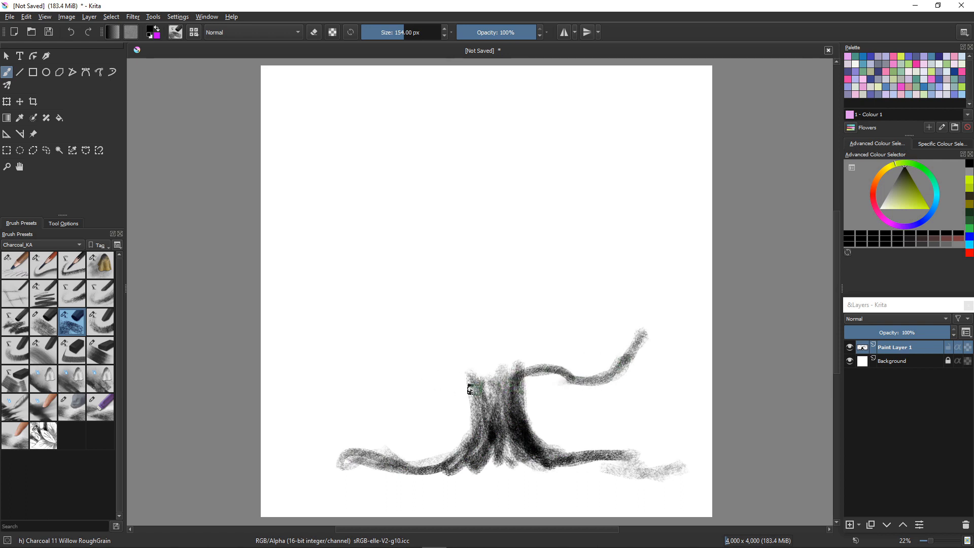
{"action": "mouse_move", "coordinate": [472, 409]}
{"action": "left_mouse_down"}
{"action": "mouse_move", "coordinate": [461, 388]}
{"action": "mouse_move", "coordinate": [466, 408]}
{"action": "mouse_move", "coordinate": [449, 396]}
{"action": "mouse_move", "coordinate": [473, 393]}
{"action": "mouse_move", "coordinate": [454, 376]}
{"action": "mouse_move", "coordinate": [347, 380]}
{"action": "mouse_move", "coordinate": [315, 428]}
{"action": "left_mouse_up"}
{"action": "left_click_drag", "start_coordinate": [393, 390], "coordinate": [332, 395]}
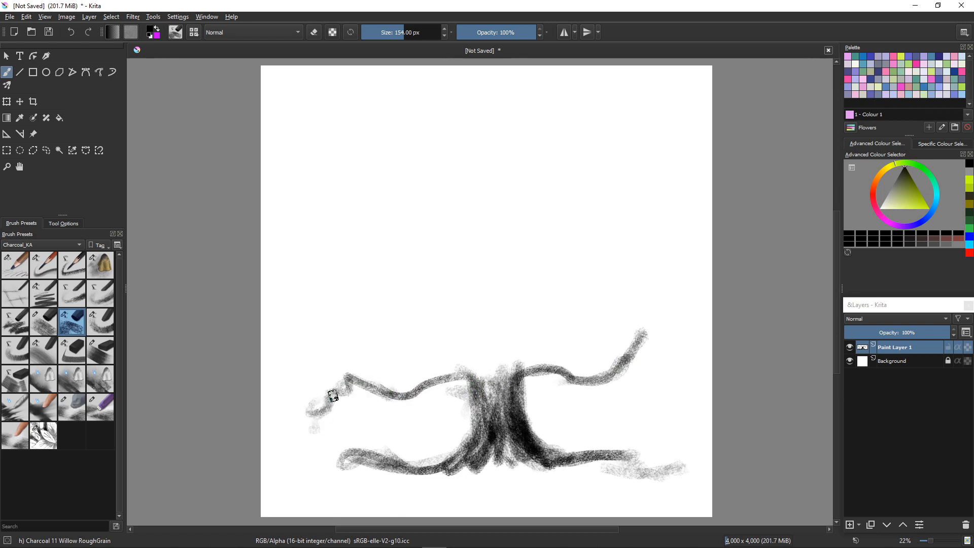
{"action": "mouse_move", "coordinate": [475, 378]}
{"action": "left_mouse_down"}
{"action": "mouse_move", "coordinate": [466, 333]}
{"action": "mouse_move", "coordinate": [488, 387]}
{"action": "mouse_move", "coordinate": [463, 392]}
{"action": "left_mouse_up"}
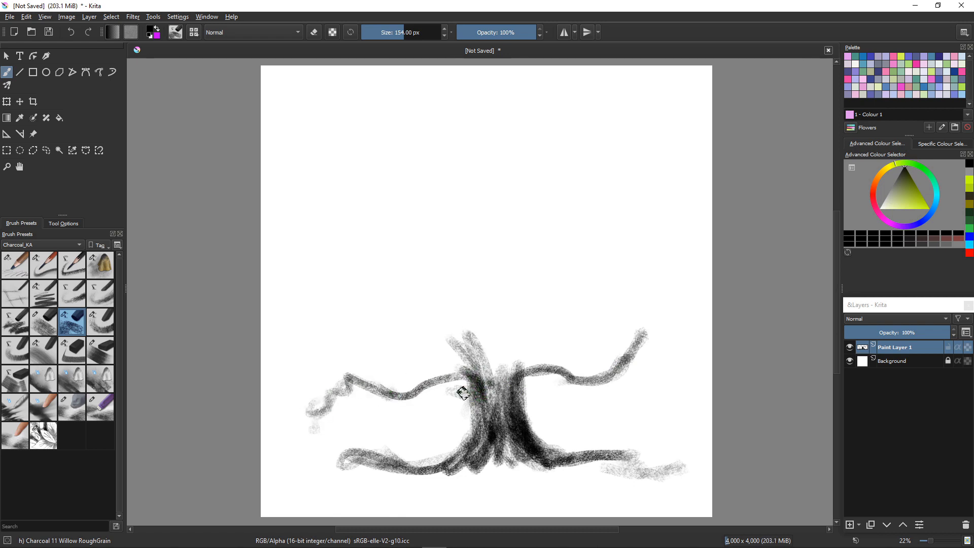
Step: Enlarge the brush to 320 px and extend the trunk upward with broad, grainy strokes
{"action": "key", "text": "bracketright"}
{"action": "key", "text": "bracketright"}
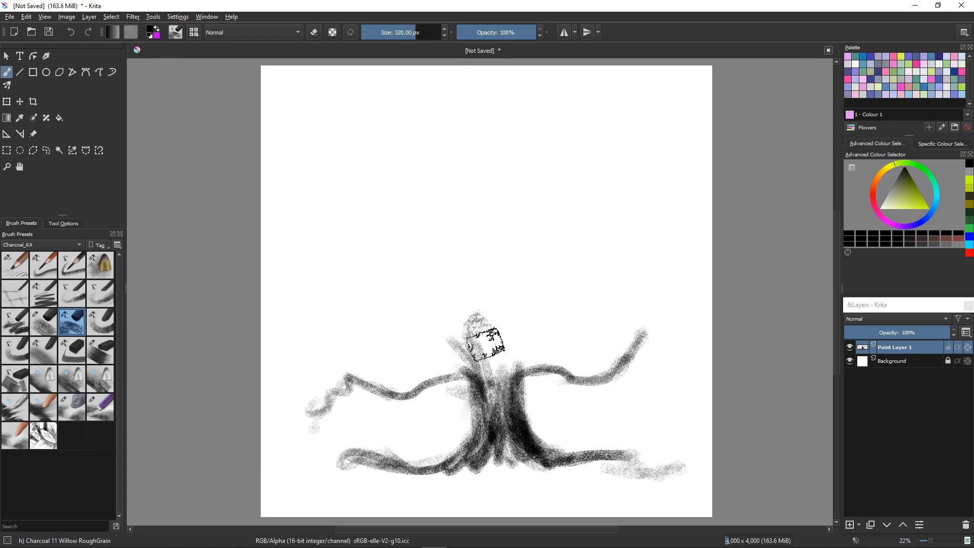
{"action": "mouse_move", "coordinate": [480, 337]}
{"action": "left_mouse_down"}
{"action": "mouse_move", "coordinate": [481, 326]}
{"action": "mouse_move", "coordinate": [504, 405]}
{"action": "left_mouse_up"}
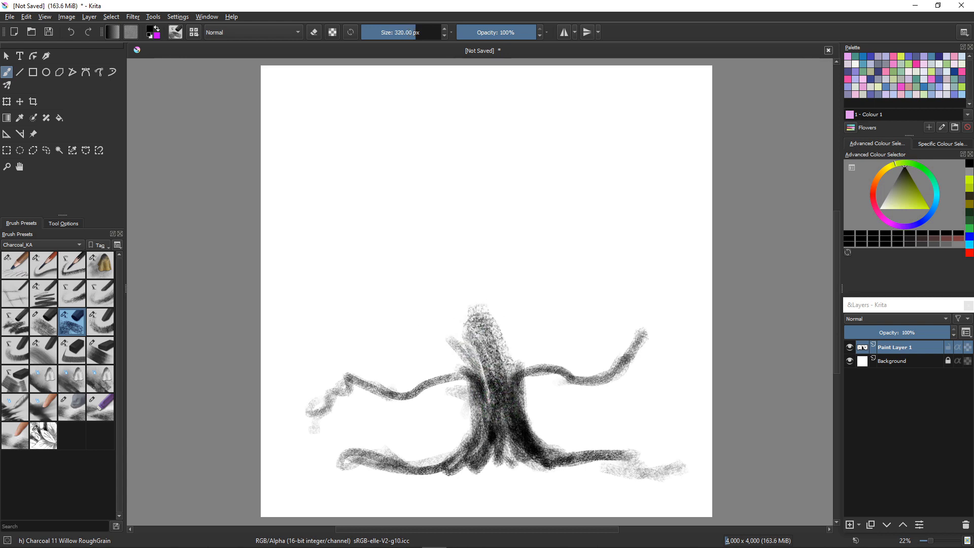
{"action": "mouse_move", "coordinate": [485, 324]}
{"action": "left_mouse_down"}
{"action": "mouse_move", "coordinate": [515, 382]}
{"action": "mouse_move", "coordinate": [506, 410]}
{"action": "mouse_move", "coordinate": [500, 329]}
{"action": "mouse_move", "coordinate": [512, 393]}
{"action": "left_mouse_up"}
Step: Darken the trunk and thicken the low left branch with the Charcoal 12 Comp-Hard brush
{"action": "left_click", "coordinate": [100, 322]}
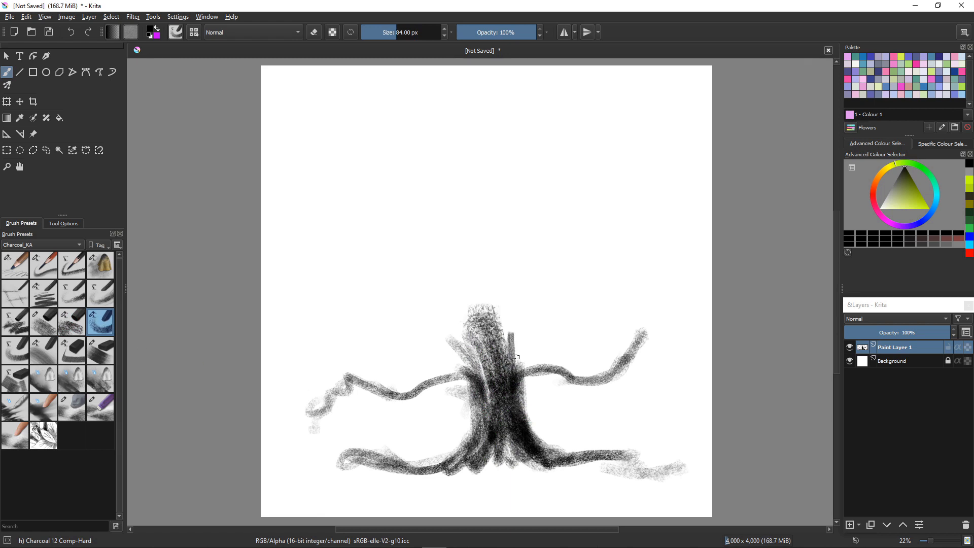
{"action": "mouse_move", "coordinate": [517, 350]}
{"action": "left_mouse_down"}
{"action": "mouse_move", "coordinate": [515, 403]}
{"action": "mouse_move", "coordinate": [517, 373]}
{"action": "mouse_move", "coordinate": [559, 373]}
{"action": "mouse_move", "coordinate": [541, 374]}
{"action": "mouse_move", "coordinate": [516, 399]}
{"action": "mouse_move", "coordinate": [525, 378]}
{"action": "mouse_move", "coordinate": [527, 422]}
{"action": "left_mouse_up"}
{"action": "mouse_move", "coordinate": [481, 366]}
{"action": "left_mouse_down"}
{"action": "mouse_move", "coordinate": [483, 436]}
{"action": "mouse_move", "coordinate": [473, 445]}
{"action": "left_mouse_up"}
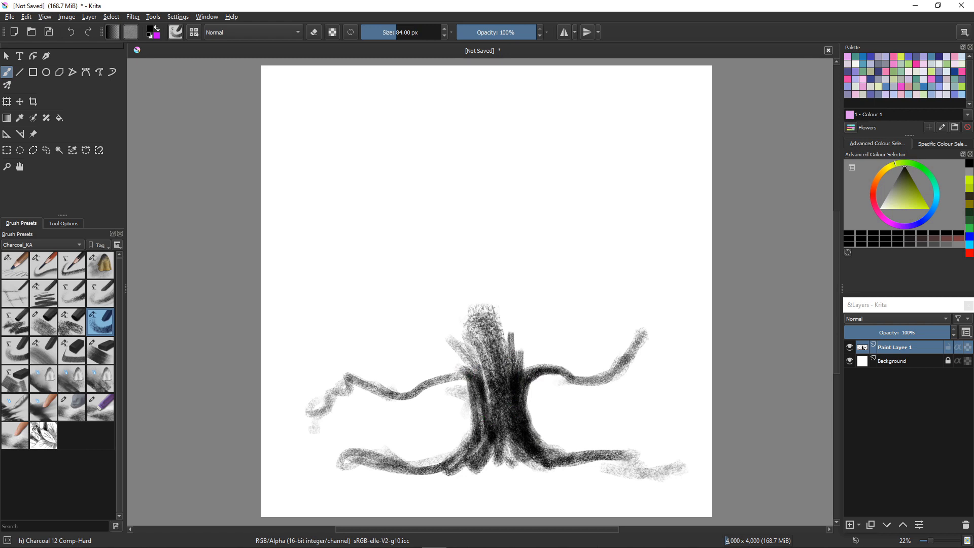
{"action": "mouse_move", "coordinate": [467, 391]}
{"action": "left_mouse_down"}
{"action": "mouse_move", "coordinate": [477, 403]}
{"action": "mouse_move", "coordinate": [449, 382]}
{"action": "left_mouse_up"}
{"action": "mouse_move", "coordinate": [462, 347]}
{"action": "left_mouse_down"}
{"action": "mouse_move", "coordinate": [438, 368]}
{"action": "mouse_move", "coordinate": [470, 376]}
{"action": "mouse_move", "coordinate": [443, 359]}
{"action": "mouse_move", "coordinate": [453, 349]}
{"action": "mouse_move", "coordinate": [418, 373]}
{"action": "mouse_move", "coordinate": [461, 364]}
{"action": "mouse_move", "coordinate": [464, 371]}
{"action": "mouse_move", "coordinate": [395, 387]}
{"action": "mouse_move", "coordinate": [403, 383]}
{"action": "mouse_move", "coordinate": [426, 375]}
{"action": "mouse_move", "coordinate": [394, 395]}
{"action": "mouse_move", "coordinate": [424, 370]}
{"action": "mouse_move", "coordinate": [377, 388]}
{"action": "mouse_move", "coordinate": [374, 380]}
{"action": "mouse_move", "coordinate": [405, 377]}
{"action": "mouse_move", "coordinate": [350, 365]}
{"action": "mouse_move", "coordinate": [362, 376]}
{"action": "mouse_move", "coordinate": [311, 409]}
{"action": "left_mouse_up"}
Step: Enlarge the brush to 201 px and draw long main branches rising to both sides of the trunk
{"action": "key", "text": "bracketright"}
{"action": "mouse_move", "coordinate": [507, 363]}
{"action": "left_mouse_down"}
{"action": "mouse_move", "coordinate": [531, 361]}
{"action": "mouse_move", "coordinate": [507, 331]}
{"action": "mouse_move", "coordinate": [585, 372]}
{"action": "mouse_move", "coordinate": [519, 373]}
{"action": "mouse_move", "coordinate": [498, 321]}
{"action": "mouse_move", "coordinate": [539, 371]}
{"action": "mouse_move", "coordinate": [558, 351]}
{"action": "mouse_move", "coordinate": [610, 368]}
{"action": "mouse_move", "coordinate": [574, 340]}
{"action": "mouse_move", "coordinate": [520, 334]}
{"action": "mouse_move", "coordinate": [559, 320]}
{"action": "mouse_move", "coordinate": [628, 221]}
{"action": "mouse_move", "coordinate": [653, 188]}
{"action": "left_mouse_up"}
{"action": "mouse_move", "coordinate": [626, 223]}
{"action": "left_mouse_down"}
{"action": "mouse_move", "coordinate": [570, 325]}
{"action": "mouse_move", "coordinate": [518, 360]}
{"action": "mouse_move", "coordinate": [498, 324]}
{"action": "mouse_move", "coordinate": [526, 292]}
{"action": "mouse_move", "coordinate": [565, 205]}
{"action": "mouse_move", "coordinate": [542, 266]}
{"action": "mouse_move", "coordinate": [560, 201]}
{"action": "left_mouse_up"}
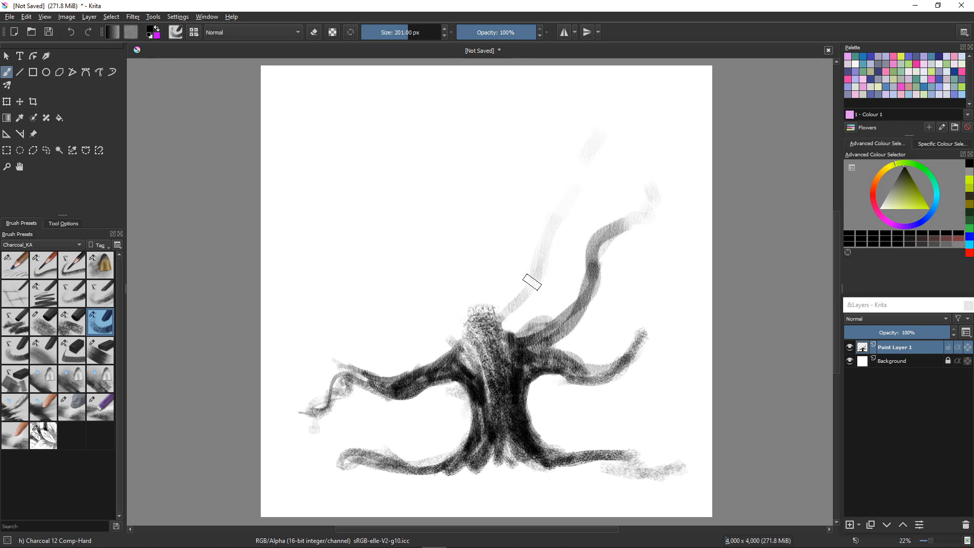
{"action": "mouse_move", "coordinate": [531, 282]}
{"action": "left_mouse_down"}
{"action": "mouse_move", "coordinate": [505, 363]}
{"action": "mouse_move", "coordinate": [392, 176]}
{"action": "left_mouse_up"}
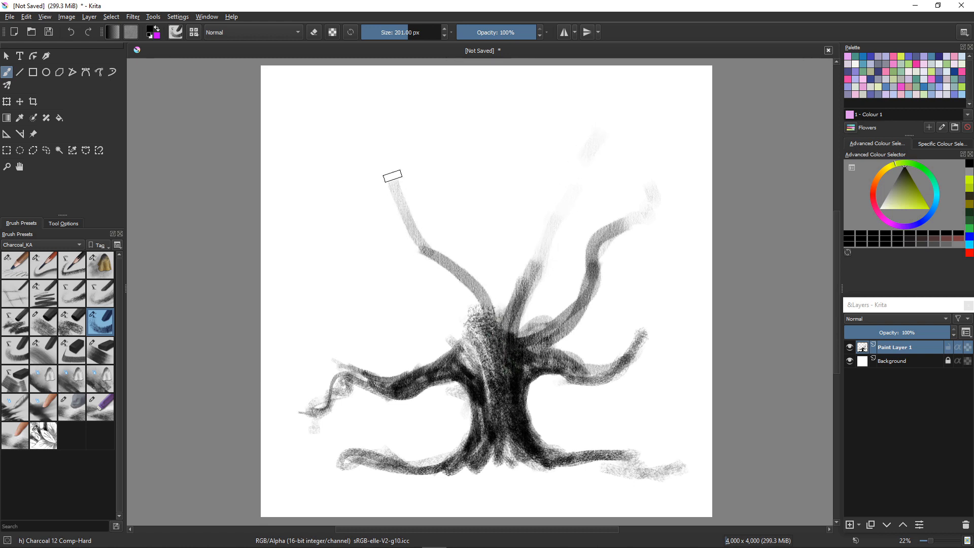
{"action": "mouse_move", "coordinate": [311, 105]}
{"action": "left_mouse_down"}
{"action": "mouse_move", "coordinate": [499, 317]}
{"action": "mouse_move", "coordinate": [435, 126]}
{"action": "mouse_move", "coordinate": [434, 147]}
{"action": "mouse_move", "coordinate": [381, 116]}
{"action": "mouse_move", "coordinate": [419, 149]}
{"action": "mouse_move", "coordinate": [463, 223]}
{"action": "mouse_move", "coordinate": [504, 378]}
{"action": "left_mouse_up"}
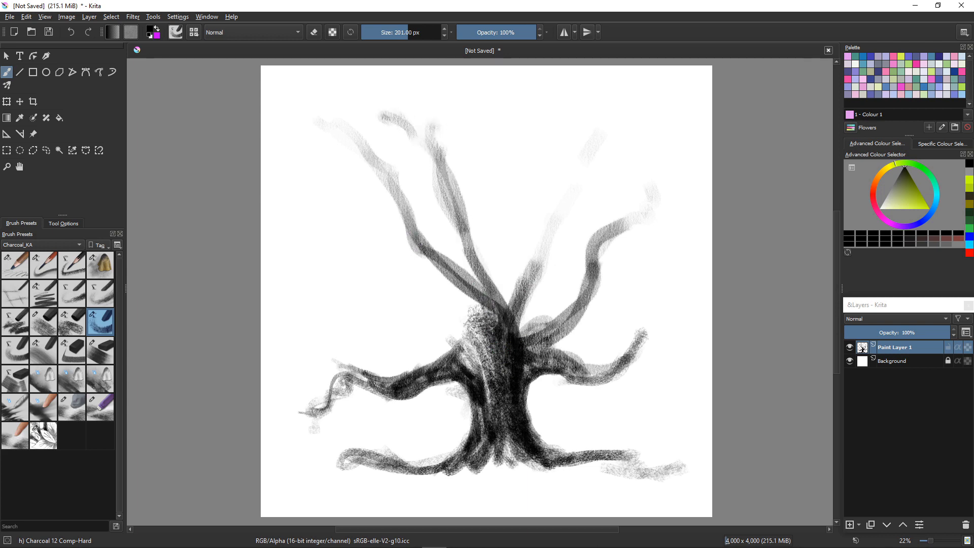
Step: Fill in the upper trunk, darken the tall centre-left branch, and sketch a faint outer left branch with the brush at 281 px
{"action": "middle_click", "coordinate": [438, 173]}
{"action": "left_click", "coordinate": [440, 170]}
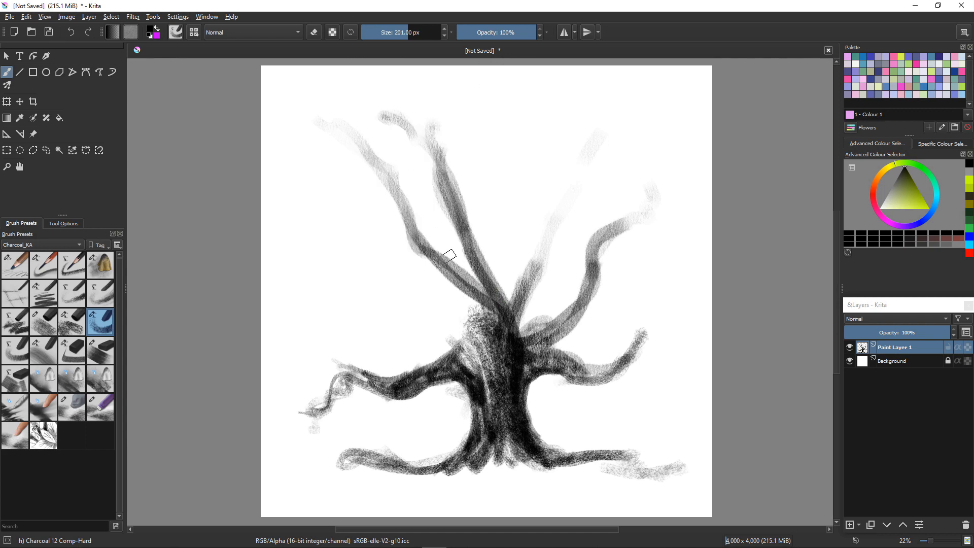
{"action": "left_click_drag", "start_coordinate": [507, 210], "coordinate": [456, 317]}
{"action": "mouse_move", "coordinate": [518, 262]}
{"action": "left_mouse_down"}
{"action": "mouse_move", "coordinate": [477, 287]}
{"action": "mouse_move", "coordinate": [475, 387]}
{"action": "mouse_move", "coordinate": [431, 269]}
{"action": "mouse_move", "coordinate": [376, 250]}
{"action": "mouse_move", "coordinate": [324, 213]}
{"action": "mouse_move", "coordinate": [408, 249]}
{"action": "mouse_move", "coordinate": [459, 305]}
{"action": "mouse_move", "coordinate": [467, 351]}
{"action": "left_mouse_up"}
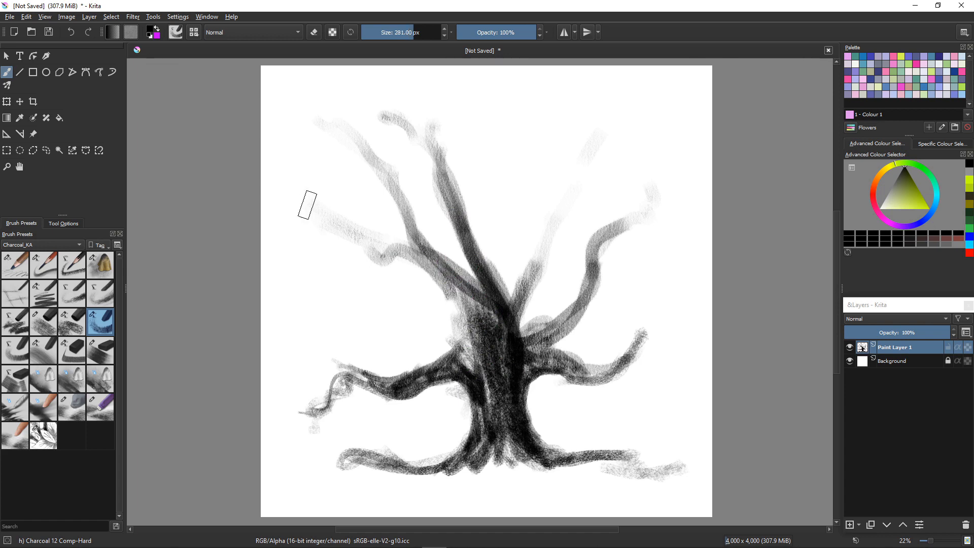
Step: Reduce the brush to 103 px, define the outer left branch, and add slim branches above the trunk's centre
{"action": "key", "text": "bracketleft"}
{"action": "key", "text": "bracketleft"}
{"action": "key", "text": "bracketleft"}
{"action": "left_click_drag", "start_coordinate": [293, 196], "coordinate": [457, 288]}
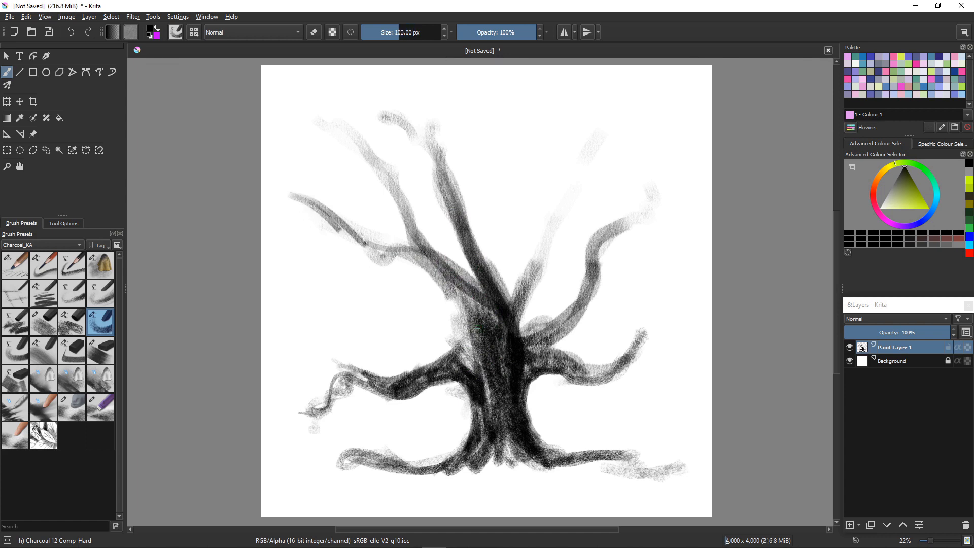
{"action": "left_click_drag", "start_coordinate": [448, 181], "coordinate": [512, 294]}
{"action": "mouse_move", "coordinate": [536, 261]}
{"action": "left_mouse_down"}
{"action": "mouse_move", "coordinate": [584, 152]}
{"action": "mouse_move", "coordinate": [533, 121]}
{"action": "mouse_move", "coordinate": [511, 317]}
{"action": "mouse_move", "coordinate": [514, 217]}
{"action": "mouse_move", "coordinate": [501, 321]}
{"action": "left_mouse_up"}
Step: Scale the tree layer down and reposition it on the lower canvas, leaving room above, and return to the brush
{"action": "key", "text": "ctrl+t"}
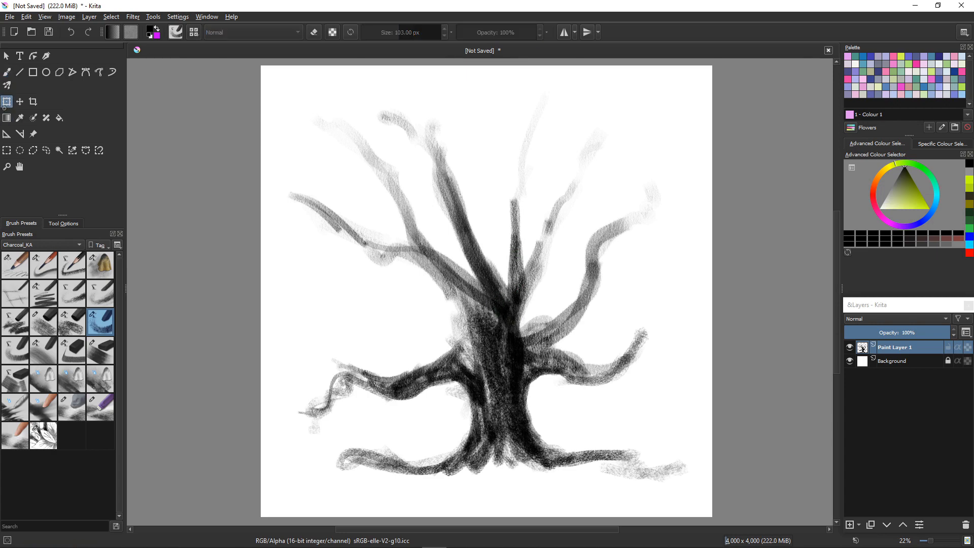
{"action": "left_click_drag", "start_coordinate": [287, 92], "coordinate": [349, 151]}
{"action": "left_click_drag", "start_coordinate": [457, 263], "coordinate": [427, 274]}
{"action": "left_click_drag", "start_coordinate": [490, 326], "coordinate": [484, 323]}
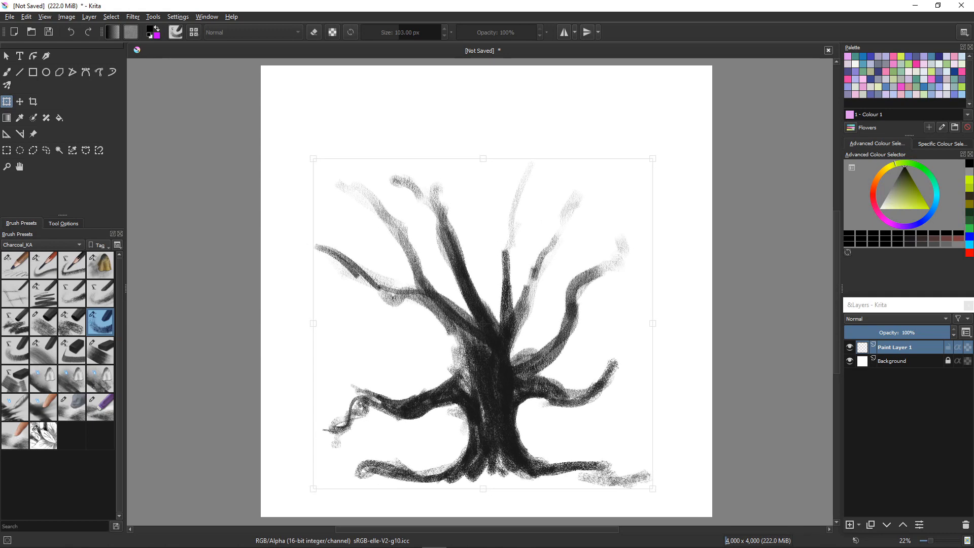
{"action": "key", "text": "b"}
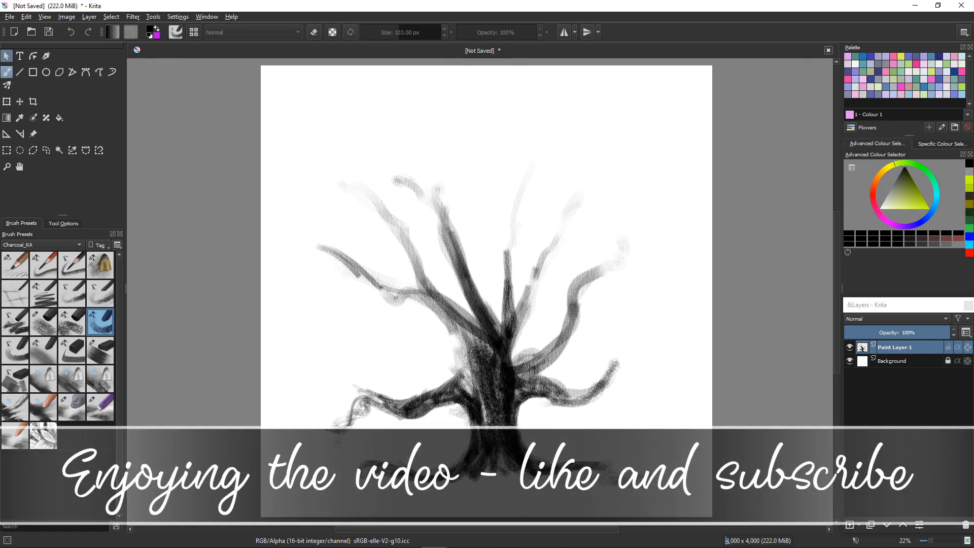
{"action": "mouse_move", "coordinate": [417, 112]}
{"action": "left_mouse_down"}
{"action": "mouse_move", "coordinate": [444, 165]}
{"action": "mouse_move", "coordinate": [446, 234]}
{"action": "left_mouse_up"}
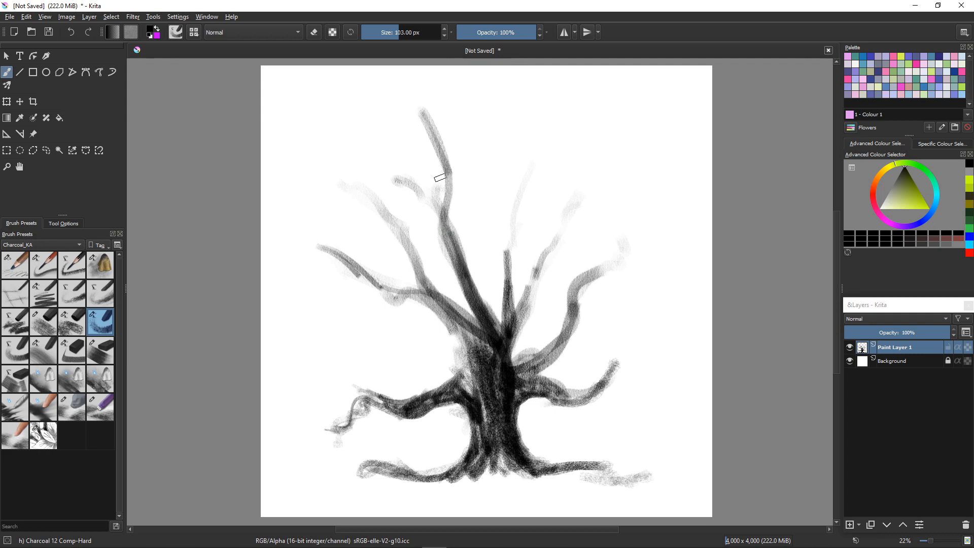
{"action": "left_click_drag", "start_coordinate": [440, 177], "coordinate": [460, 276]}
{"action": "left_click_drag", "start_coordinate": [393, 91], "coordinate": [409, 109]}
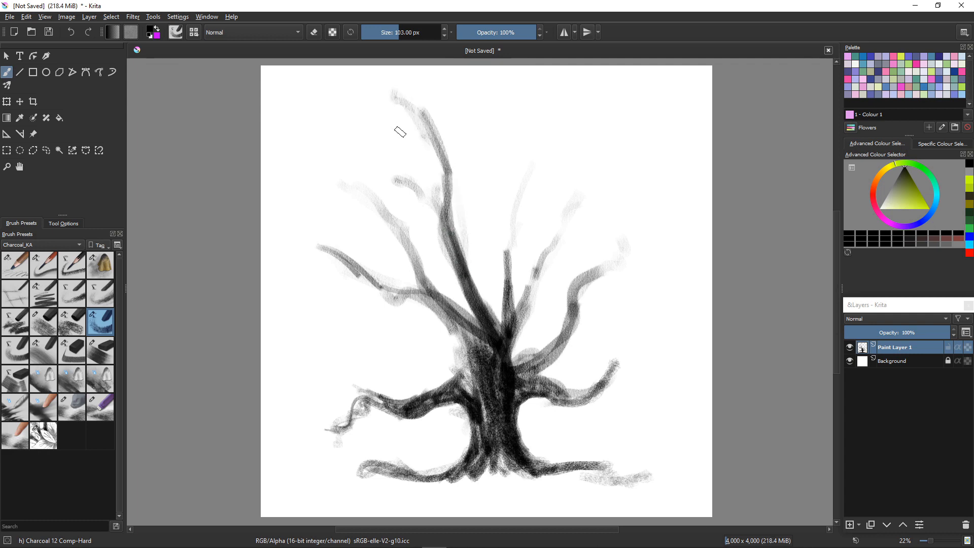
{"action": "key", "text": "ctrl+z"}
{"action": "key", "text": "ctrl+z"}
{"action": "key", "text": "ctrl+z"}
{"action": "key", "text": "ctrl+z"}
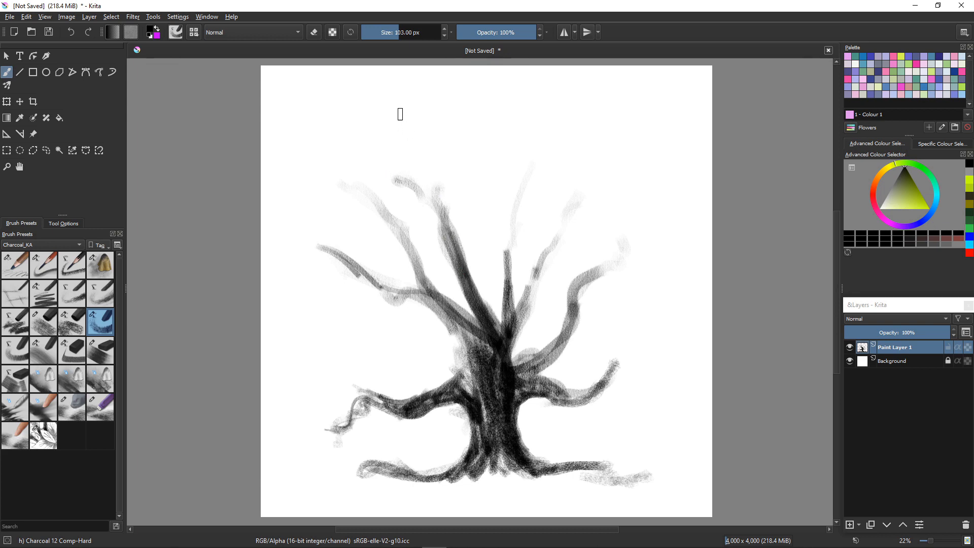
Step: Extend the tips of the upper left, centre and right branches with 103 px Charcoal 12 Comp-Hard strokes
{"action": "mouse_move", "coordinate": [400, 114]}
{"action": "left_mouse_down"}
{"action": "mouse_move", "coordinate": [437, 167]}
{"action": "mouse_move", "coordinate": [455, 230]}
{"action": "left_mouse_up"}
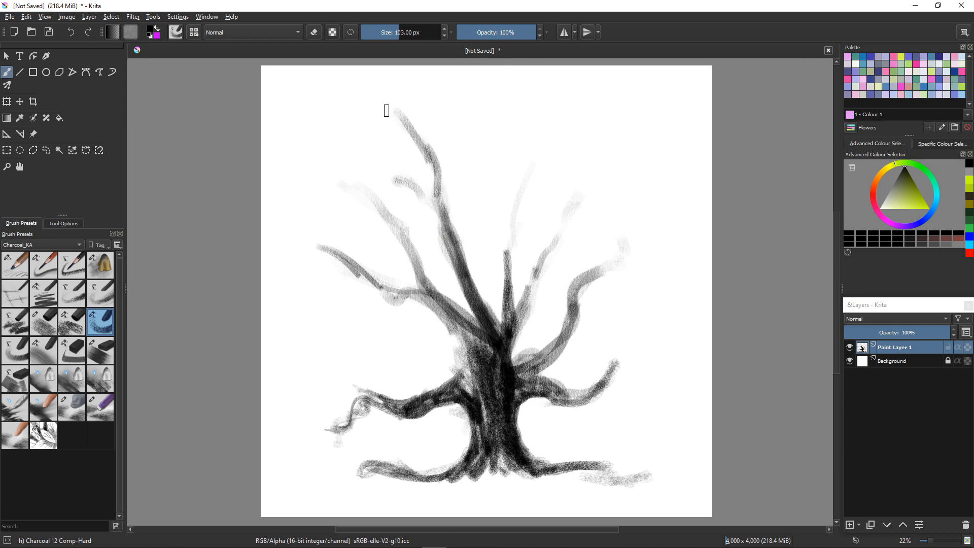
{"action": "left_click_drag", "start_coordinate": [387, 109], "coordinate": [434, 152]}
{"action": "mouse_move", "coordinate": [383, 203]}
{"action": "left_mouse_down"}
{"action": "mouse_move", "coordinate": [330, 162]}
{"action": "mouse_move", "coordinate": [420, 281]}
{"action": "left_mouse_up"}
{"action": "left_click_drag", "start_coordinate": [524, 160], "coordinate": [505, 307]}
{"action": "mouse_move", "coordinate": [558, 241]}
{"action": "left_mouse_down"}
{"action": "mouse_move", "coordinate": [570, 233]}
{"action": "mouse_move", "coordinate": [544, 296]}
{"action": "left_mouse_up"}
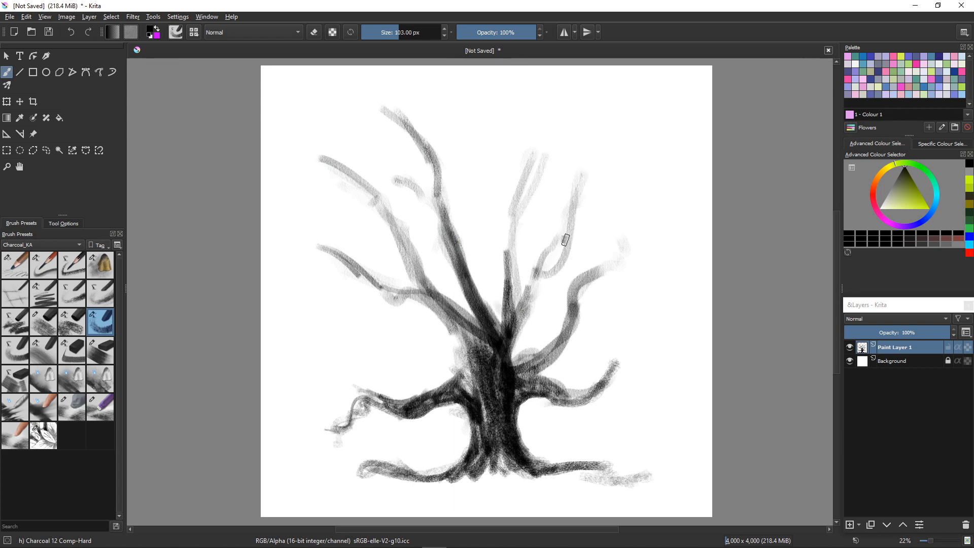
Step: Darken the lower parts of the centre and right branches and the tall centre-left branch
{"action": "mouse_move", "coordinate": [564, 239]}
{"action": "left_mouse_down"}
{"action": "mouse_move", "coordinate": [526, 287]}
{"action": "mouse_move", "coordinate": [534, 271]}
{"action": "mouse_move", "coordinate": [507, 337]}
{"action": "left_mouse_up"}
{"action": "left_click_drag", "start_coordinate": [511, 253], "coordinate": [498, 349]}
{"action": "mouse_move", "coordinate": [572, 287]}
{"action": "left_mouse_down"}
{"action": "mouse_move", "coordinate": [561, 326]}
{"action": "mouse_move", "coordinate": [530, 356]}
{"action": "left_mouse_up"}
{"action": "left_click_drag", "start_coordinate": [434, 196], "coordinate": [454, 240]}
{"action": "left_click_drag", "start_coordinate": [425, 147], "coordinate": [459, 266]}
Step: Shade the ground on both sides of the trunk base and darken the trunk with the Charcoal 16 Comp-BlockBG brush at 230 px
{"action": "left_click", "coordinate": [100, 350]}
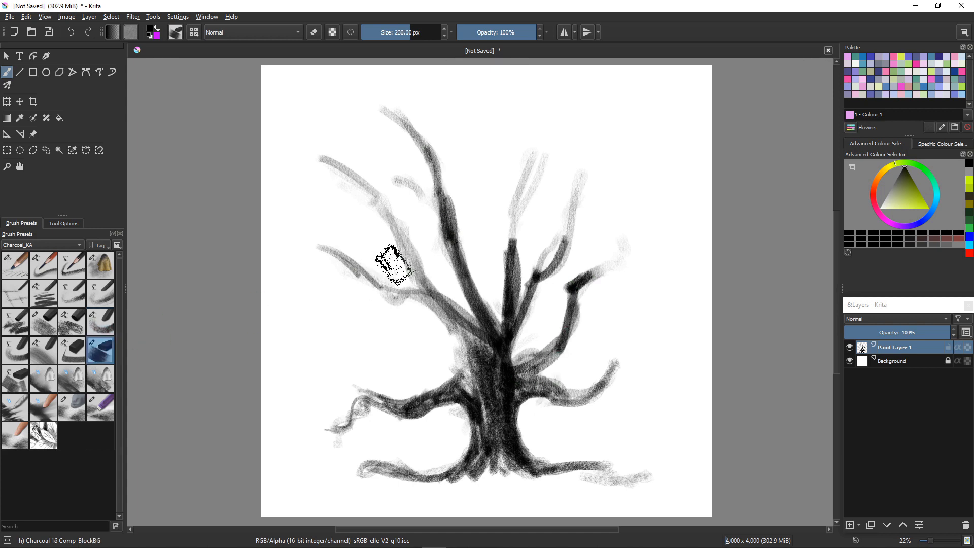
{"action": "left_click_drag", "start_coordinate": [400, 227], "coordinate": [401, 249]}
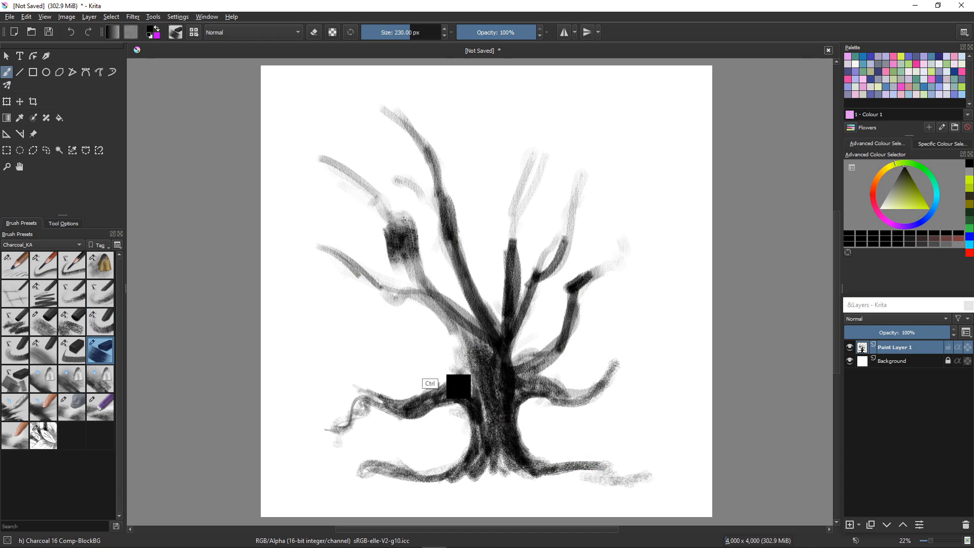
{"action": "key", "text": "ctrl+z"}
{"action": "left_click_drag", "start_coordinate": [513, 469], "coordinate": [583, 467]}
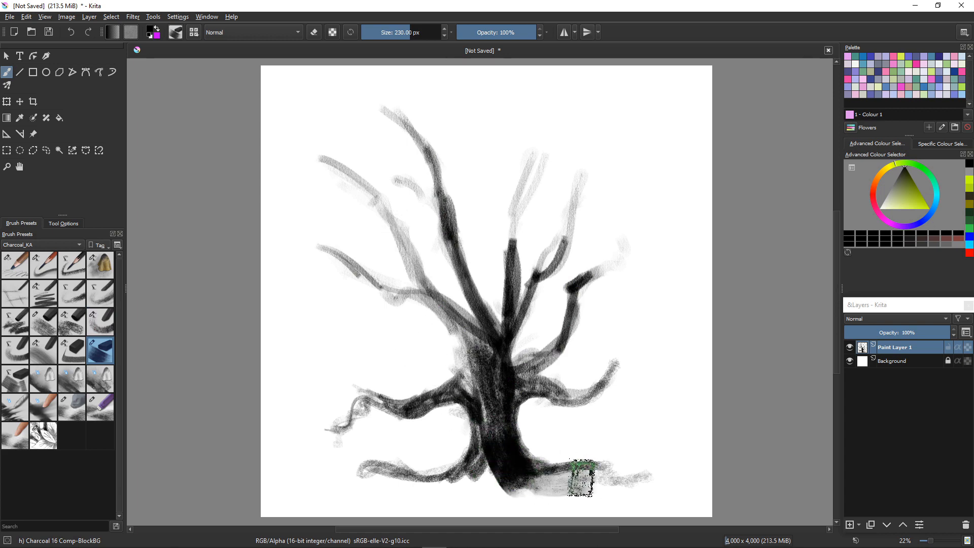
{"action": "mouse_move", "coordinate": [502, 484]}
{"action": "left_mouse_down"}
{"action": "mouse_move", "coordinate": [457, 473]}
{"action": "mouse_move", "coordinate": [407, 495]}
{"action": "mouse_move", "coordinate": [354, 484]}
{"action": "left_mouse_up"}
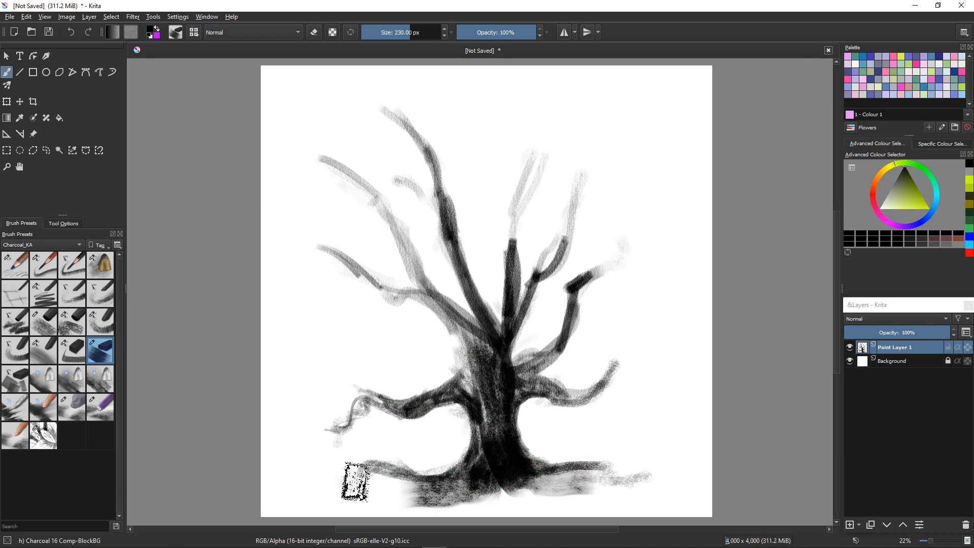
{"action": "left_click_drag", "start_coordinate": [475, 356], "coordinate": [485, 396]}
{"action": "left_click_drag", "start_coordinate": [450, 314], "coordinate": [467, 343]}
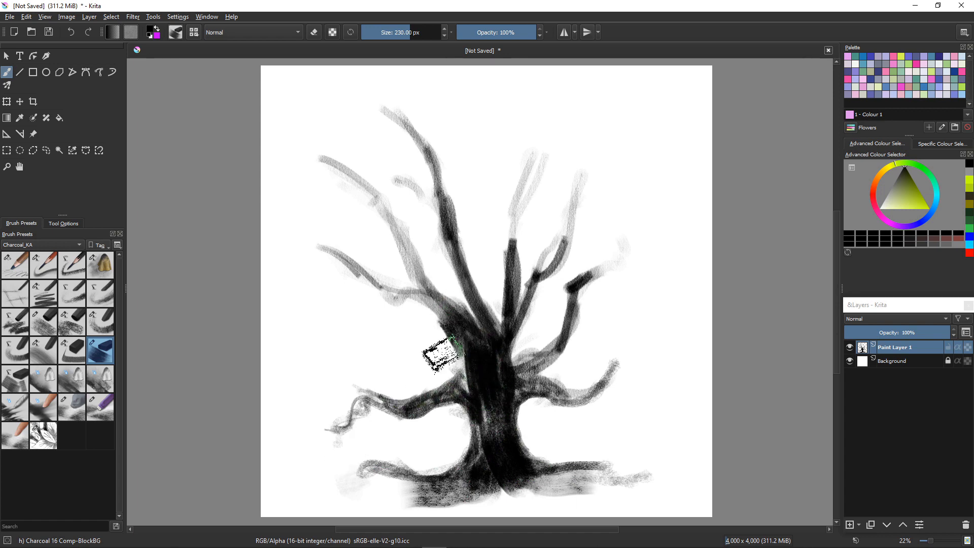
Step: Gradually reduce the brush to 90 px and thicken, darken and lengthen the upper left branches
{"action": "key", "text": "bracketleft"}
{"action": "key", "text": "bracketleft"}
{"action": "key", "text": "bracketleft"}
{"action": "key", "text": "bracketleft"}
{"action": "key", "text": "bracketleft"}
{"action": "key", "text": "bracketleft"}
{"action": "key", "text": "bracketleft"}
{"action": "key", "text": "bracketleft"}
{"action": "key", "text": "bracketleft"}
{"action": "left_click_drag", "start_coordinate": [431, 158], "coordinate": [459, 307]}
{"action": "key", "text": "bracketleft"}
{"action": "key", "text": "bracketleft"}
{"action": "key", "text": "bracketleft"}
{"action": "key", "text": "bracketleft"}
{"action": "key", "text": "bracketleft"}
{"action": "mouse_move", "coordinate": [395, 219]}
{"action": "left_mouse_down"}
{"action": "mouse_move", "coordinate": [412, 270]}
{"action": "mouse_move", "coordinate": [455, 308]}
{"action": "mouse_move", "coordinate": [401, 296]}
{"action": "mouse_move", "coordinate": [305, 245]}
{"action": "left_mouse_up"}
{"action": "left_click_drag", "start_coordinate": [330, 160], "coordinate": [383, 209]}
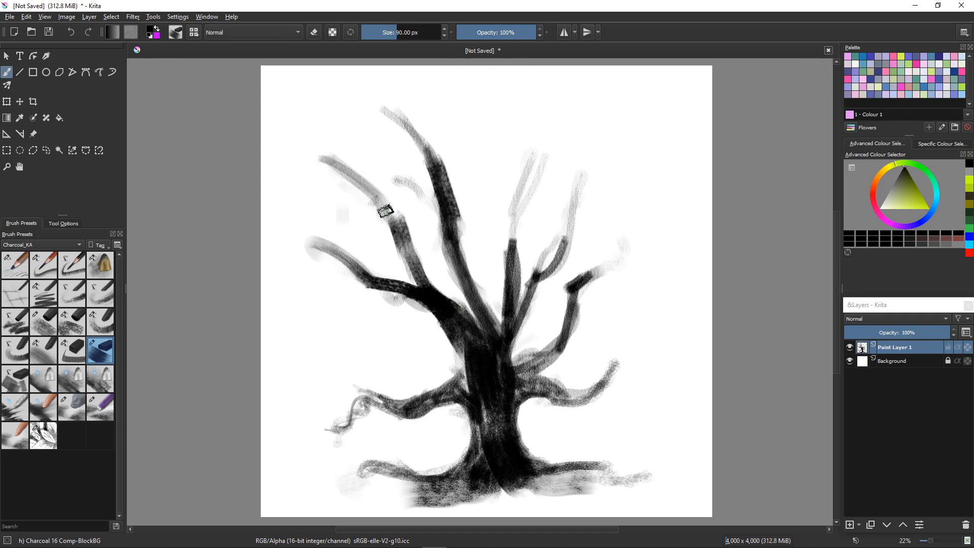
{"action": "left_click_drag", "start_coordinate": [313, 122], "coordinate": [415, 223]}
Step: Reduce the brush to 35 px and draw thin, dark tips on the upper centre and right branches
{"action": "left_click_drag", "start_coordinate": [536, 128], "coordinate": [539, 153]}
{"action": "key", "text": "bracketleft"}
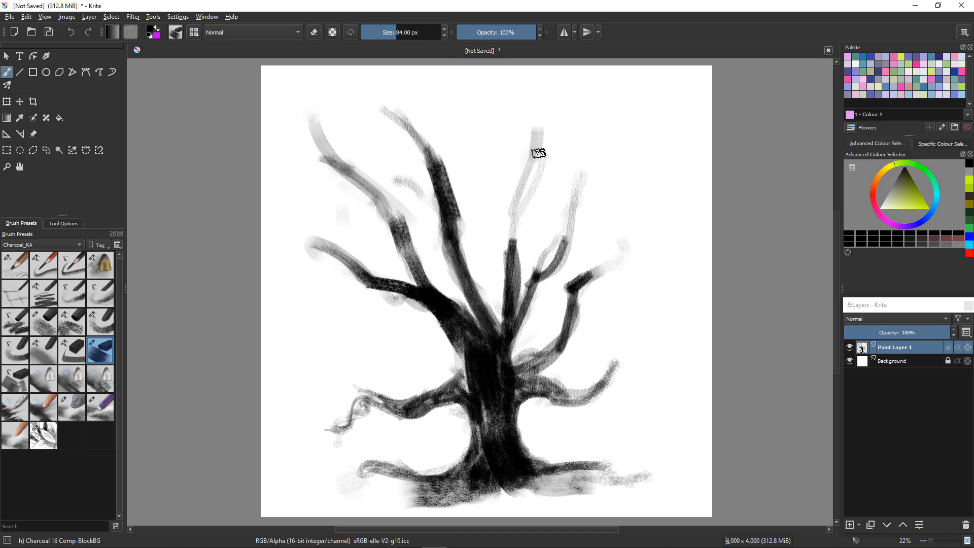
{"action": "key", "text": "bracketleft"}
{"action": "key", "text": "bracketleft"}
{"action": "key", "text": "bracketleft"}
{"action": "key", "text": "bracketleft"}
{"action": "key", "text": "bracketleft"}
{"action": "key", "text": "bracketleft"}
{"action": "key", "text": "bracketleft"}
{"action": "key", "text": "bracketleft"}
{"action": "key", "text": "bracketleft"}
{"action": "key", "text": "bracketleft"}
{"action": "key", "text": "bracketleft"}
{"action": "left_click_drag", "start_coordinate": [541, 108], "coordinate": [519, 193]}
{"action": "mouse_move", "coordinate": [541, 131]}
{"action": "left_mouse_down"}
{"action": "mouse_move", "coordinate": [509, 219]}
{"action": "mouse_move", "coordinate": [533, 172]}
{"action": "mouse_move", "coordinate": [525, 209]}
{"action": "left_mouse_up"}
{"action": "left_click_drag", "start_coordinate": [594, 163], "coordinate": [567, 247]}
Step: Add small twigs to the right branches and extend the low right branch with a curved, upturned tip
{"action": "left_click_drag", "start_coordinate": [552, 256], "coordinate": [603, 249]}
{"action": "left_click_drag", "start_coordinate": [620, 246], "coordinate": [588, 293]}
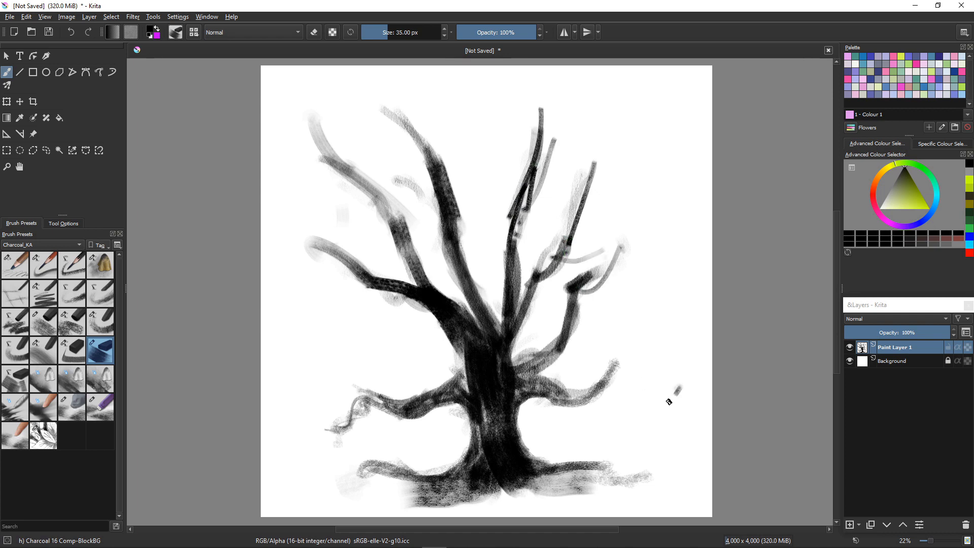
{"action": "mouse_move", "coordinate": [668, 401]}
{"action": "left_mouse_down"}
{"action": "mouse_move", "coordinate": [629, 374]}
{"action": "mouse_move", "coordinate": [583, 403]}
{"action": "left_mouse_up"}
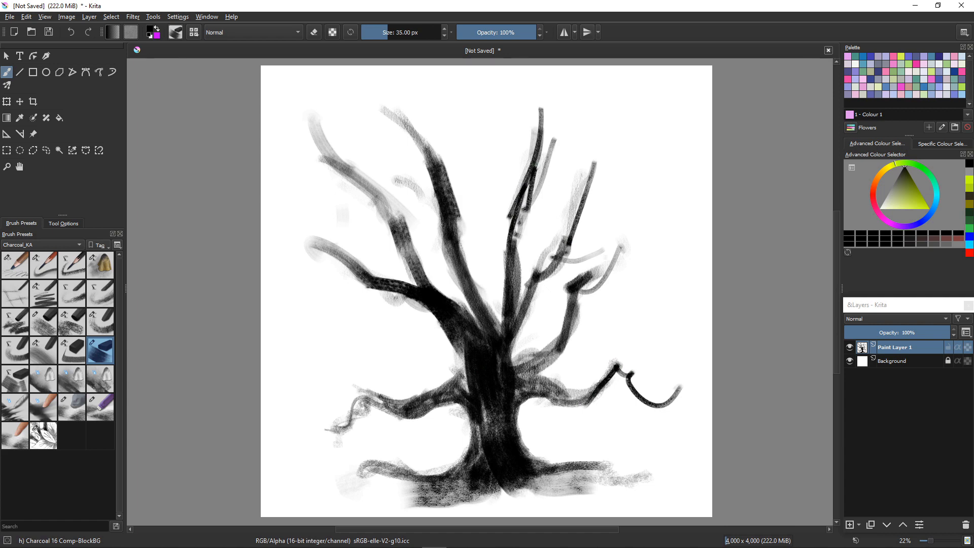
Step: Draw fine twigs along the two outer left branches with the Charcoal 02 Pencil-SoftGrain brush at 63 px
{"action": "left_click", "coordinate": [14, 265]}
{"action": "left_click", "coordinate": [43, 265]}
{"action": "left_click_drag", "start_coordinate": [307, 96], "coordinate": [354, 183]}
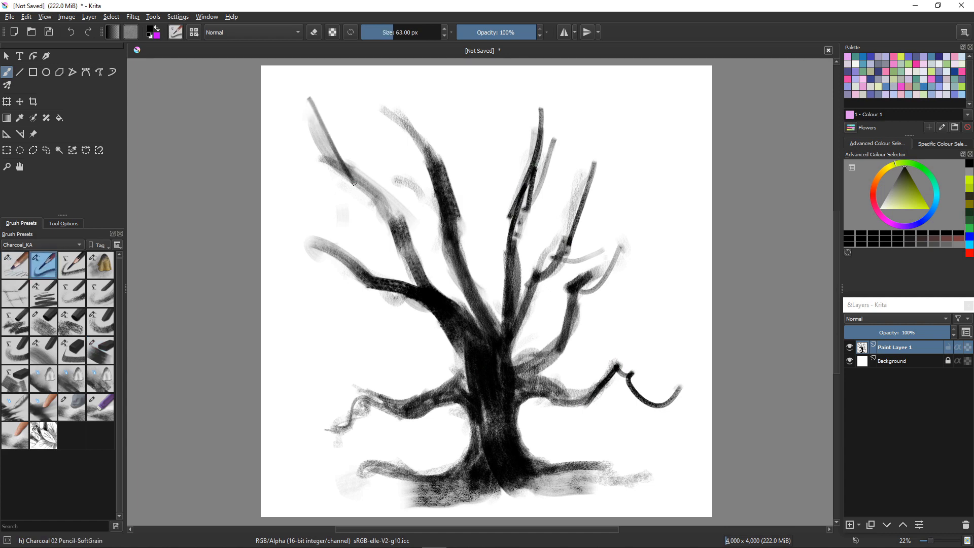
{"action": "left_click_drag", "start_coordinate": [334, 107], "coordinate": [405, 217]}
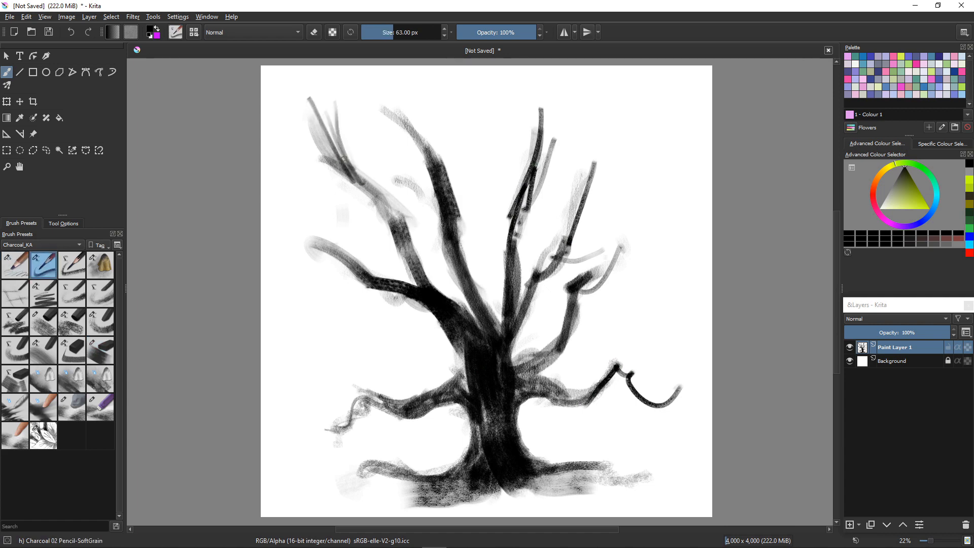
{"action": "left_click_drag", "start_coordinate": [304, 123], "coordinate": [368, 181]}
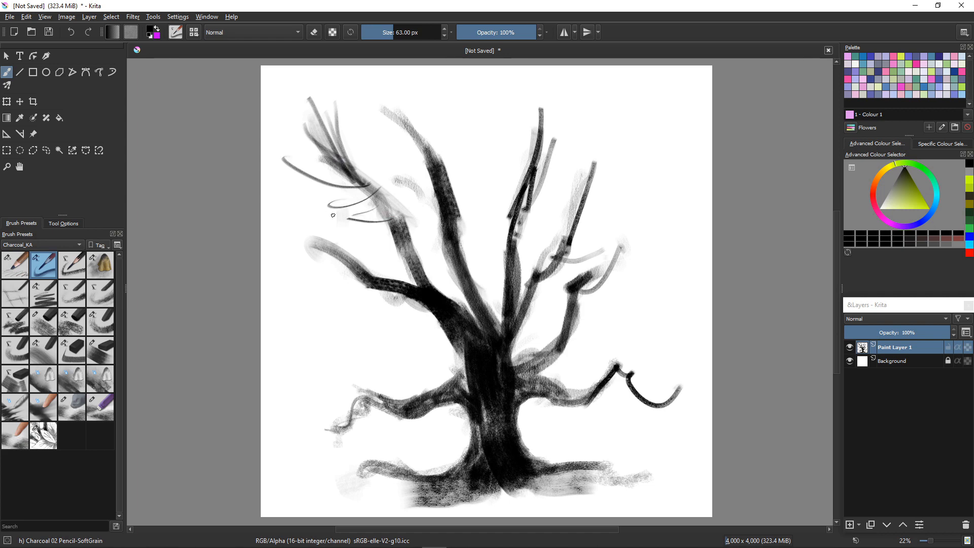
{"action": "mouse_move", "coordinate": [348, 248]}
{"action": "left_mouse_down"}
{"action": "mouse_move", "coordinate": [348, 220]}
{"action": "mouse_move", "coordinate": [399, 281]}
{"action": "left_mouse_up"}
{"action": "left_click_drag", "start_coordinate": [332, 245], "coordinate": [302, 218]}
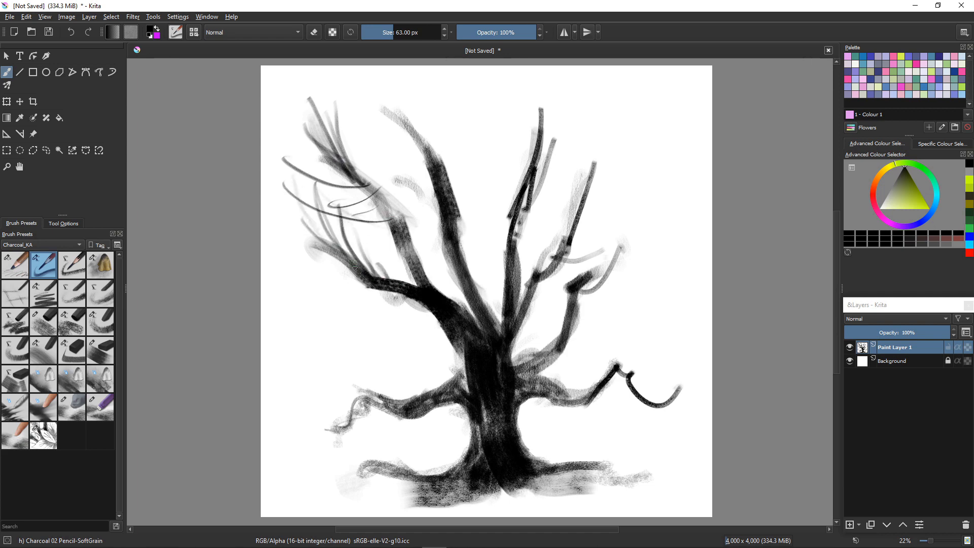
Step: Draw fine curved twigs fanning outward and downward from the end of the middle left branch
{"action": "left_click_drag", "start_coordinate": [355, 268], "coordinate": [300, 240]}
{"action": "left_click_drag", "start_coordinate": [369, 289], "coordinate": [303, 262]}
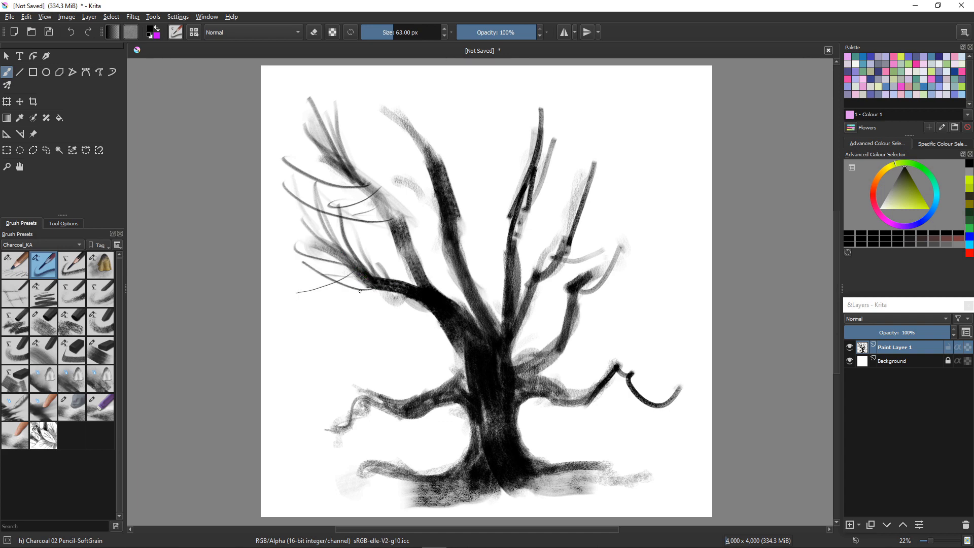
{"action": "left_click_drag", "start_coordinate": [370, 284], "coordinate": [334, 316]}
{"action": "left_click_drag", "start_coordinate": [384, 289], "coordinate": [317, 329]}
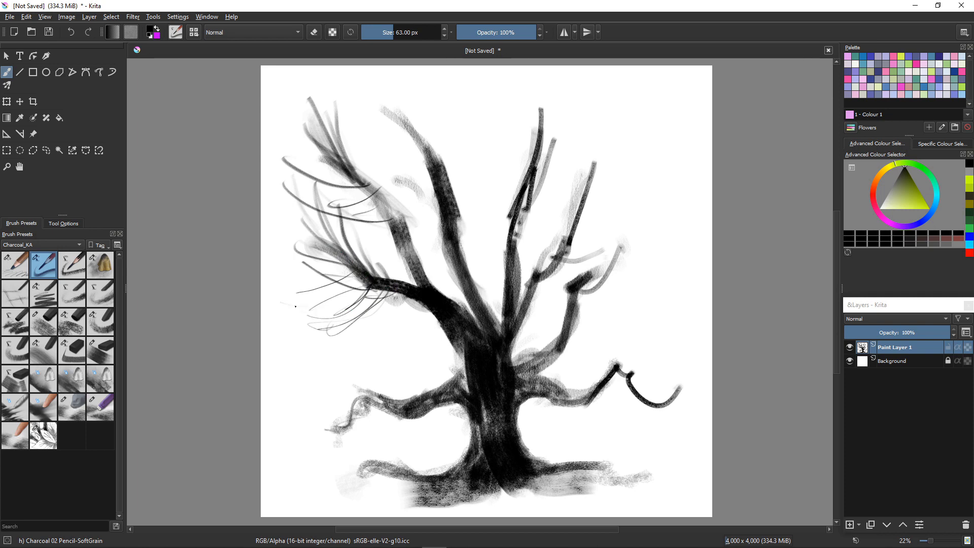
Step: Enlarge the brush to 110 px and draw more twigs down the tree's left side to the low left branch
{"action": "key", "text": "bracketright"}
{"action": "right_click", "coordinate": [363, 288]}
{"action": "right_click", "coordinate": [363, 287]}
{"action": "mouse_move", "coordinate": [387, 290]}
{"action": "left_mouse_down"}
{"action": "mouse_move", "coordinate": [324, 310]}
{"action": "mouse_move", "coordinate": [315, 319]}
{"action": "mouse_move", "coordinate": [327, 325]}
{"action": "mouse_move", "coordinate": [307, 336]}
{"action": "mouse_move", "coordinate": [275, 322]}
{"action": "left_mouse_up"}
{"action": "mouse_move", "coordinate": [401, 401]}
{"action": "left_mouse_down"}
{"action": "mouse_move", "coordinate": [327, 365]}
{"action": "mouse_move", "coordinate": [290, 381]}
{"action": "mouse_move", "coordinate": [355, 403]}
{"action": "mouse_move", "coordinate": [307, 419]}
{"action": "left_mouse_up"}
{"action": "mouse_move", "coordinate": [444, 332]}
{"action": "left_mouse_down"}
{"action": "mouse_move", "coordinate": [383, 308]}
{"action": "mouse_move", "coordinate": [365, 327]}
{"action": "mouse_move", "coordinate": [313, 325]}
{"action": "mouse_move", "coordinate": [359, 323]}
{"action": "mouse_move", "coordinate": [303, 344]}
{"action": "left_mouse_up"}
{"action": "left_click_drag", "start_coordinate": [366, 323], "coordinate": [313, 377]}
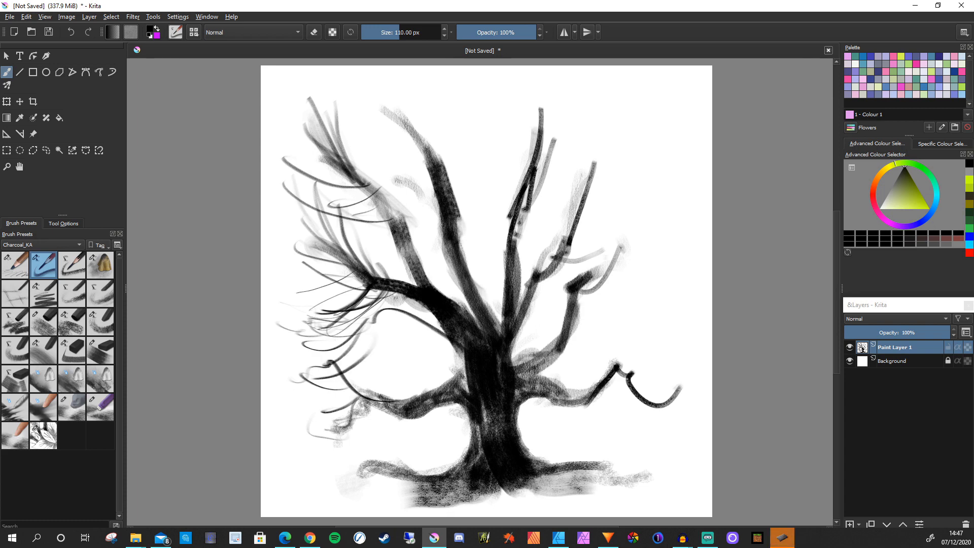
Step: Draw a forked side branch with upright twigs off the upper centre branch and a long twig curving to its upper left
{"action": "mouse_move", "coordinate": [453, 215]}
{"action": "left_mouse_down"}
{"action": "mouse_move", "coordinate": [484, 131]}
{"action": "mouse_move", "coordinate": [459, 208]}
{"action": "left_mouse_up"}
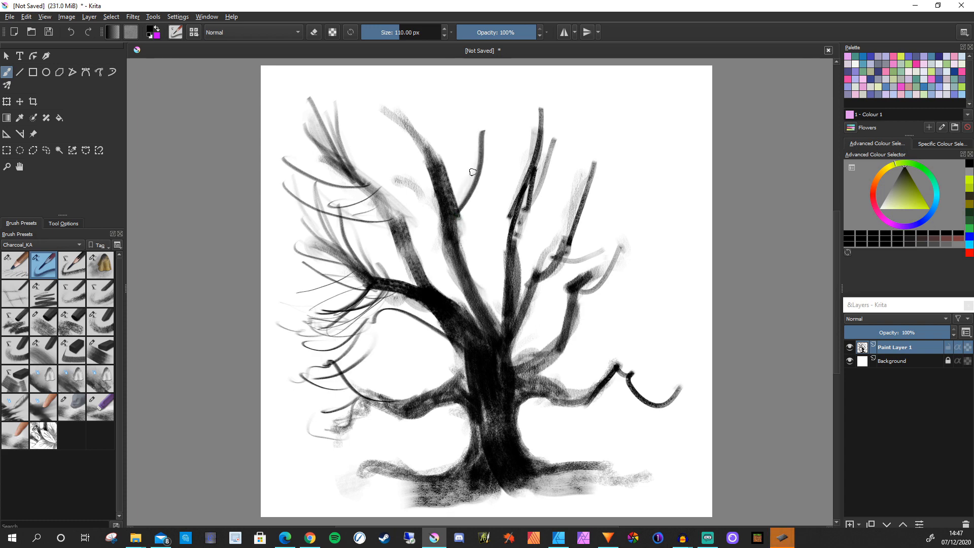
{"action": "mouse_move", "coordinate": [485, 158]}
{"action": "left_mouse_down"}
{"action": "mouse_move", "coordinate": [496, 113]}
{"action": "mouse_move", "coordinate": [488, 170]}
{"action": "left_mouse_up"}
{"action": "left_click_drag", "start_coordinate": [515, 133], "coordinate": [473, 197]}
{"action": "mouse_move", "coordinate": [465, 105]}
{"action": "left_mouse_down"}
{"action": "mouse_move", "coordinate": [460, 187]}
{"action": "mouse_move", "coordinate": [470, 151]}
{"action": "left_mouse_up"}
{"action": "mouse_move", "coordinate": [445, 101]}
{"action": "left_mouse_down"}
{"action": "mouse_move", "coordinate": [471, 179]}
{"action": "mouse_move", "coordinate": [336, 98]}
{"action": "left_mouse_up"}
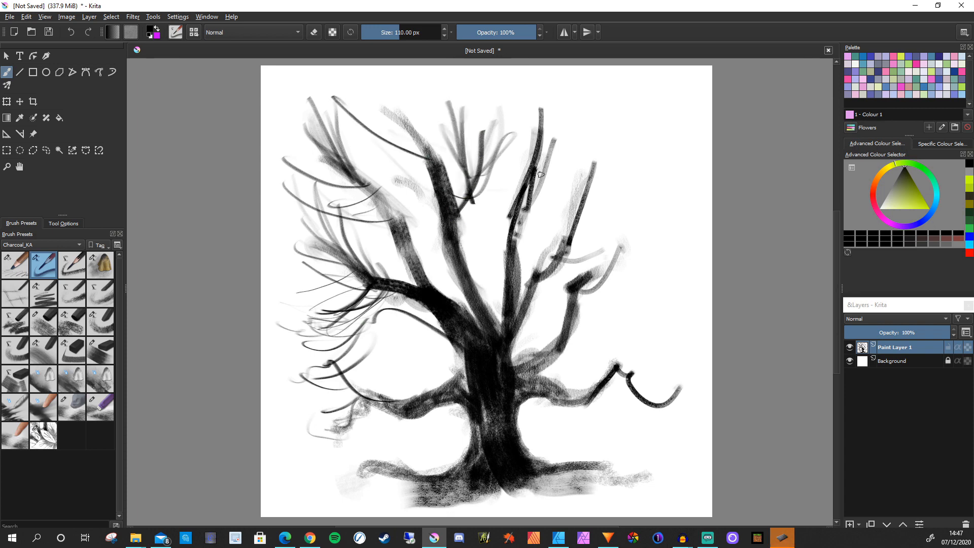
Step: Draw curved, upward-reaching twigs along the upper and middle right branches and on the low right branch's tip
{"action": "left_click_drag", "start_coordinate": [571, 132], "coordinate": [535, 210]}
{"action": "left_click_drag", "start_coordinate": [594, 173], "coordinate": [526, 228]}
{"action": "left_click_drag", "start_coordinate": [623, 181], "coordinate": [572, 246]}
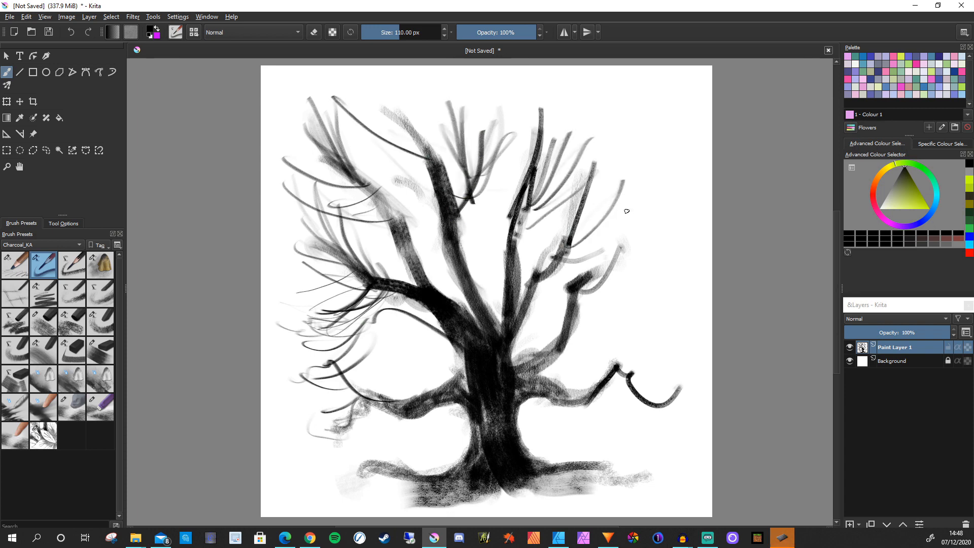
{"action": "left_click_drag", "start_coordinate": [626, 211], "coordinate": [585, 246]}
{"action": "mouse_move", "coordinate": [655, 249]}
{"action": "left_mouse_down"}
{"action": "mouse_move", "coordinate": [612, 305]}
{"action": "mouse_move", "coordinate": [654, 260]}
{"action": "left_mouse_up"}
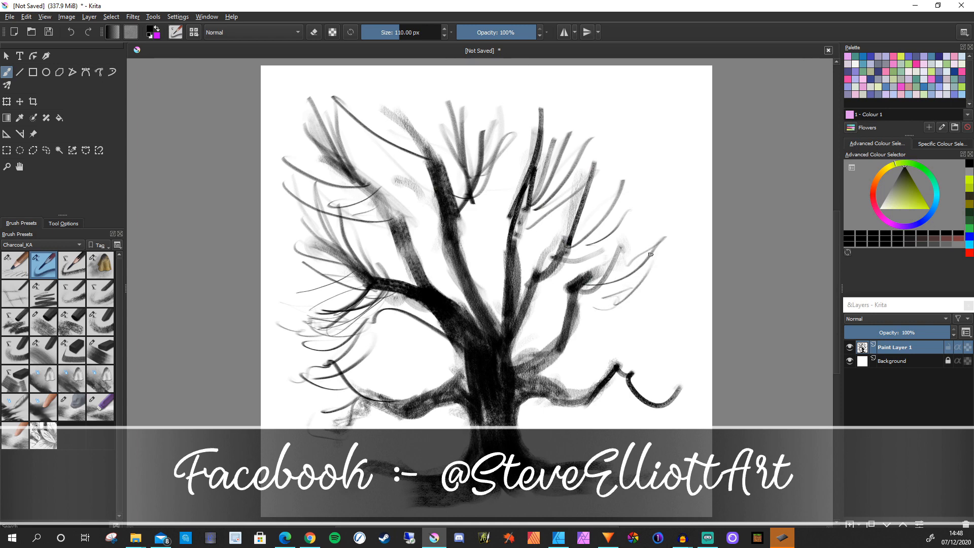
{"action": "left_click_drag", "start_coordinate": [654, 215], "coordinate": [601, 292]}
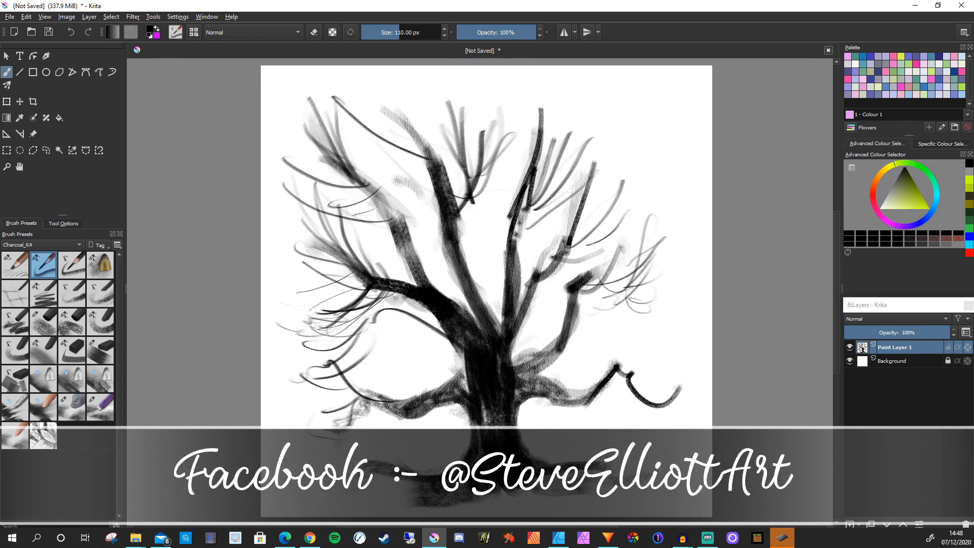
{"action": "mouse_move", "coordinate": [676, 361]}
{"action": "left_mouse_down"}
{"action": "mouse_move", "coordinate": [647, 395]}
{"action": "mouse_move", "coordinate": [622, 385]}
{"action": "left_mouse_up"}
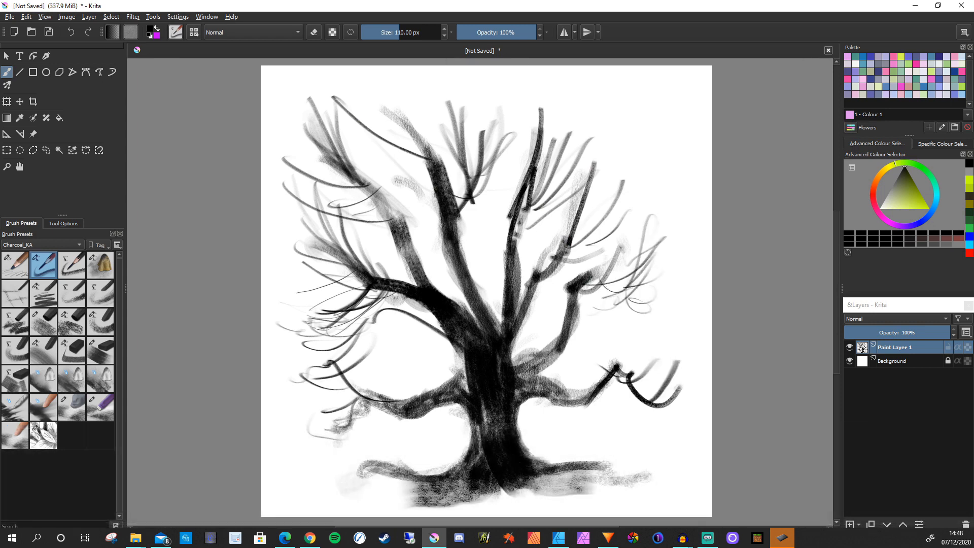
Step: Add upright offshoots to the two inner left branches and darken the twigs at the middle right branch's end
{"action": "left_click_drag", "start_coordinate": [419, 197], "coordinate": [463, 264]}
{"action": "left_click_drag", "start_coordinate": [368, 148], "coordinate": [406, 244]}
{"action": "mouse_move", "coordinate": [514, 177]}
{"action": "left_mouse_down"}
{"action": "mouse_move", "coordinate": [483, 259]}
{"action": "mouse_move", "coordinate": [464, 272]}
{"action": "left_mouse_up"}
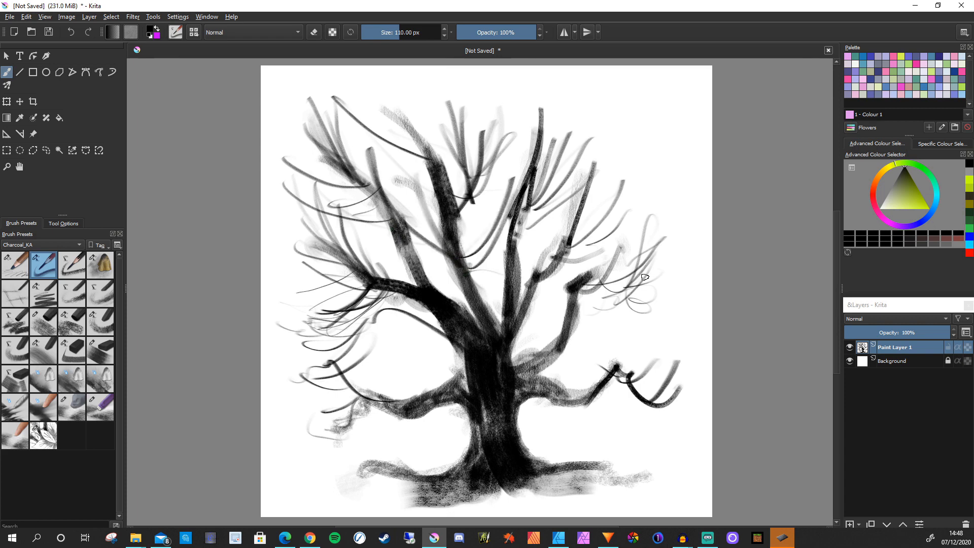
{"action": "mouse_move", "coordinate": [658, 270]}
{"action": "left_mouse_down"}
{"action": "mouse_move", "coordinate": [588, 306]}
{"action": "mouse_move", "coordinate": [675, 261]}
{"action": "mouse_move", "coordinate": [598, 312]}
{"action": "left_mouse_up"}
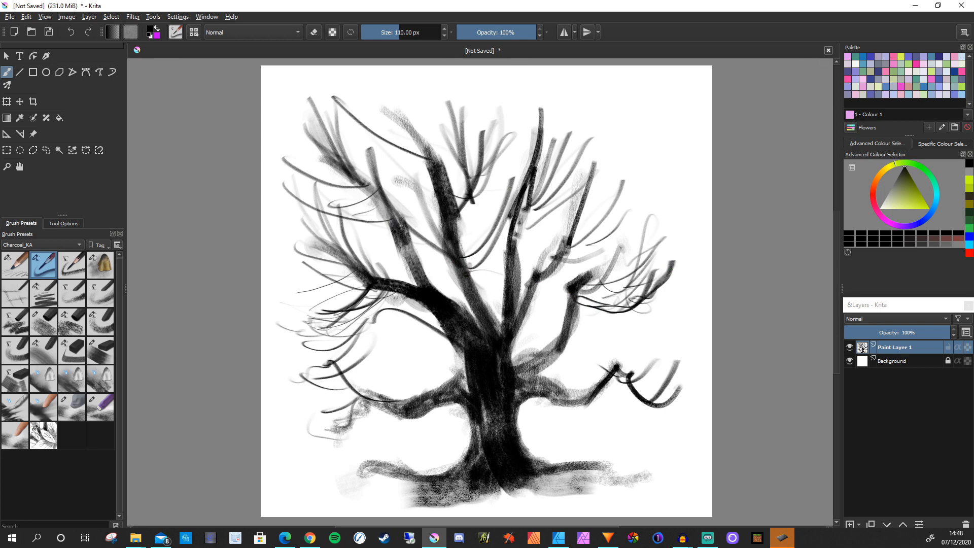
Step: Erase the middle right branch's outer part and its twigs with an enlarged eraser brush preset
{"action": "left_click", "coordinate": [96, 406]}
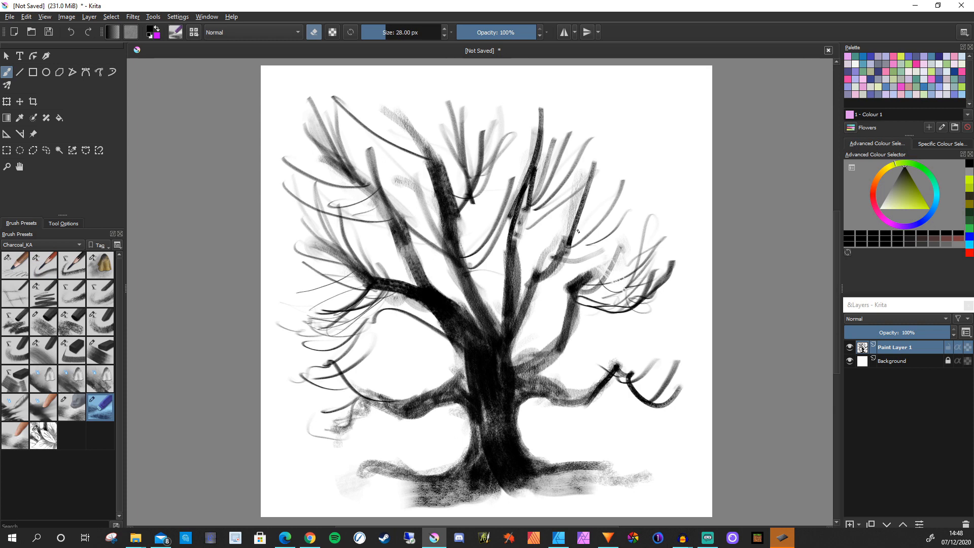
{"action": "key", "text": "bracketright"}
{"action": "key", "text": "bracketright"}
{"action": "key", "text": "bracketright"}
{"action": "key", "text": "bracketright"}
{"action": "key", "text": "bracketright"}
{"action": "key", "text": "bracketright"}
{"action": "key", "text": "bracketright"}
{"action": "key", "text": "bracketright"}
{"action": "key", "text": "bracketright"}
{"action": "key", "text": "bracketright"}
{"action": "key", "text": "bracketright"}
{"action": "key", "text": "bracketright"}
{"action": "key", "text": "bracketright"}
{"action": "key", "text": "bracketright"}
{"action": "key", "text": "bracketright"}
{"action": "key", "text": "bracketright"}
{"action": "mouse_move", "coordinate": [595, 277]}
{"action": "left_mouse_down"}
{"action": "mouse_move", "coordinate": [571, 276]}
{"action": "mouse_move", "coordinate": [587, 299]}
{"action": "mouse_move", "coordinate": [554, 273]}
{"action": "mouse_move", "coordinate": [557, 285]}
{"action": "mouse_move", "coordinate": [591, 282]}
{"action": "mouse_move", "coordinate": [569, 299]}
{"action": "mouse_move", "coordinate": [598, 273]}
{"action": "mouse_move", "coordinate": [634, 288]}
{"action": "mouse_move", "coordinate": [616, 253]}
{"action": "mouse_move", "coordinate": [654, 265]}
{"action": "mouse_move", "coordinate": [654, 223]}
{"action": "mouse_move", "coordinate": [605, 268]}
{"action": "mouse_move", "coordinate": [638, 263]}
{"action": "mouse_move", "coordinate": [651, 239]}
{"action": "mouse_move", "coordinate": [639, 264]}
{"action": "mouse_move", "coordinate": [561, 310]}
{"action": "mouse_move", "coordinate": [572, 363]}
{"action": "mouse_move", "coordinate": [608, 305]}
{"action": "mouse_move", "coordinate": [667, 258]}
{"action": "mouse_move", "coordinate": [547, 363]}
{"action": "left_mouse_up"}
{"action": "key", "text": "bracketright"}
{"action": "key", "text": "bracketright"}
{"action": "key", "text": "bracketright"}
{"action": "key", "text": "bracketright"}
{"action": "key", "text": "bracketright"}
{"action": "key", "text": "bracketright"}
Step: Redraw the middle right branch with the charcoal brush at 110 px, running diagonally up from the trunk and out to the right
{"action": "key", "text": "/"}
{"action": "mouse_move", "coordinate": [581, 325]}
{"action": "left_mouse_down"}
{"action": "mouse_move", "coordinate": [546, 360]}
{"action": "mouse_move", "coordinate": [593, 315]}
{"action": "mouse_move", "coordinate": [587, 327]}
{"action": "mouse_move", "coordinate": [669, 308]}
{"action": "mouse_move", "coordinate": [682, 288]}
{"action": "left_mouse_up"}
{"action": "key", "text": "]"}
{"action": "key", "text": "]"}
{"action": "key", "text": "]"}
{"action": "key", "text": "]"}
{"action": "key", "text": "]"}
{"action": "key", "text": "]"}
{"action": "key", "text": "]"}
{"action": "key", "text": "]"}
{"action": "key", "text": "]"}
{"action": "key", "text": "]"}
{"action": "key", "text": "]"}
{"action": "key", "text": "]"}
{"action": "key", "text": "]"}
{"action": "key", "text": "]"}
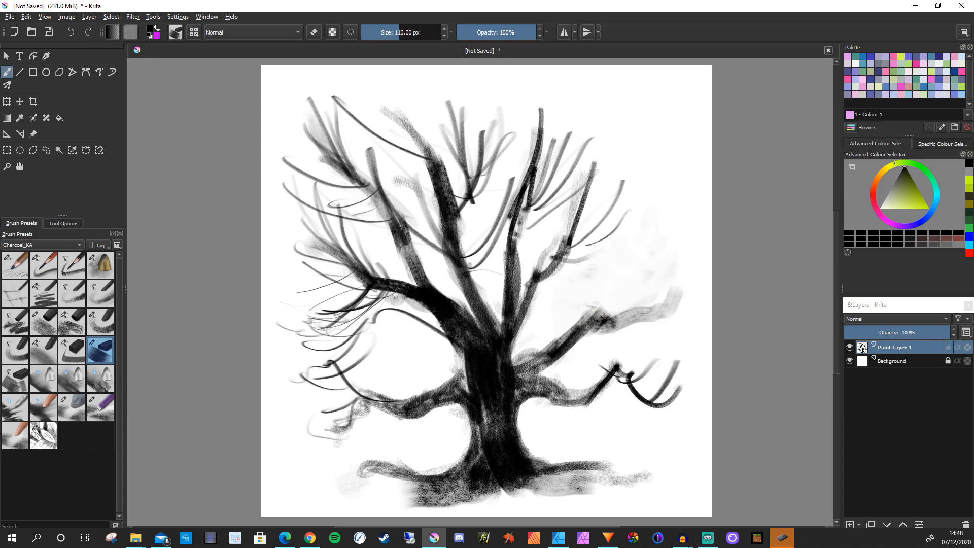
Step: Reduce the brush to 44 px and draw a short, dark upright bird body on the middle right branch
{"action": "key", "text": "bracketleft"}
{"action": "key", "text": "bracketleft"}
{"action": "key", "text": "bracketleft"}
{"action": "key", "text": "bracketleft"}
{"action": "key", "text": "bracketleft"}
{"action": "key", "text": "bracketleft"}
{"action": "key", "text": "bracketleft"}
{"action": "key", "text": "bracketleft"}
{"action": "key", "text": "bracketleft"}
{"action": "left_click_drag", "start_coordinate": [603, 290], "coordinate": [597, 311]}
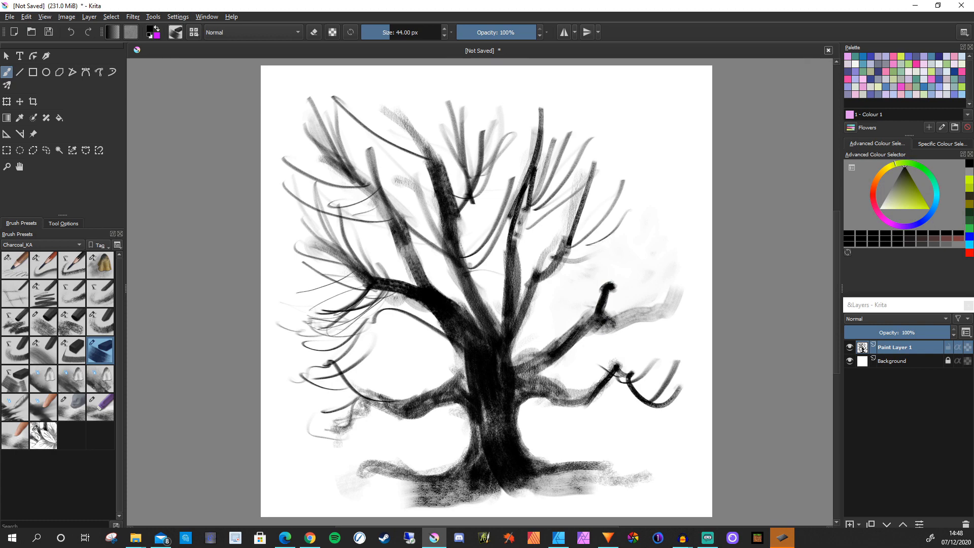
Step: Reduce the brush to 14 px and draw the bird's head, beak, streaked breast, back and tail
{"action": "scroll", "coordinate": [614, 333], "scroll_direction": "up", "scroll_amount": 10, "text": "ctrl"}
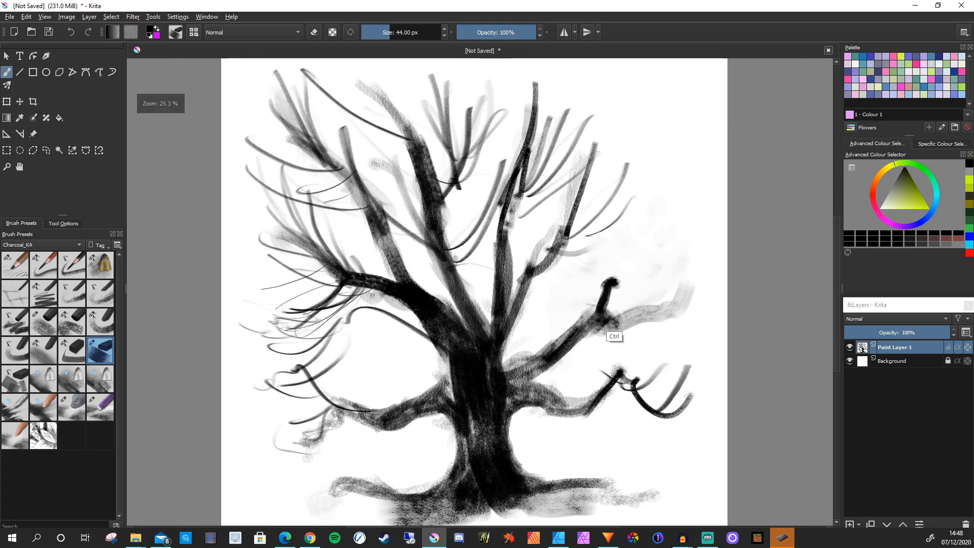
{"action": "scroll", "coordinate": [441, 358], "scroll_direction": "up", "scroll_amount": 2, "text": "ctrl"}
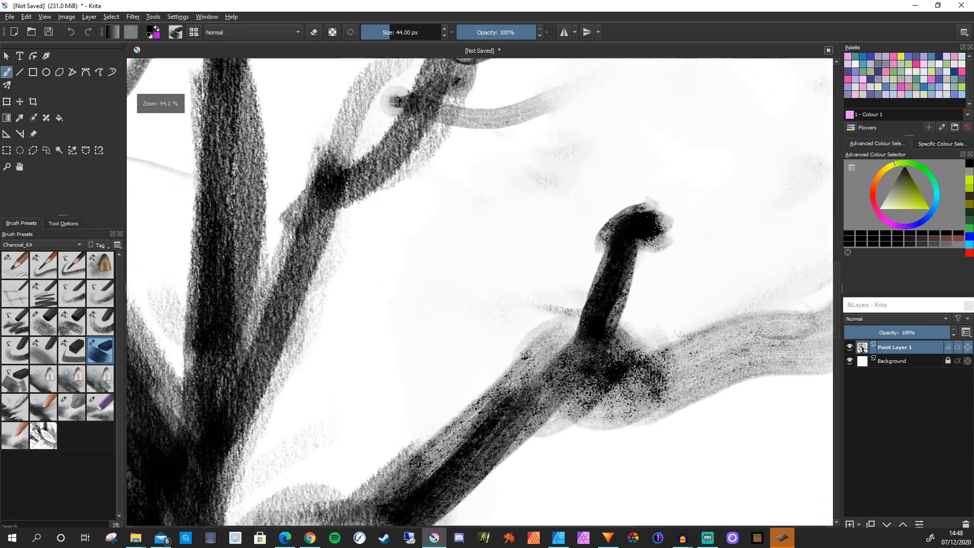
{"action": "left_click_drag", "start_coordinate": [650, 241], "coordinate": [657, 226]}
{"action": "key", "text": "bracketright"}
{"action": "key", "text": "bracketright"}
{"action": "key", "text": "bracketright"}
{"action": "key", "text": "bracketright"}
{"action": "key", "text": "bracketright"}
{"action": "key", "text": "bracketright"}
{"action": "key", "text": "bracketright"}
{"action": "key", "text": "bracketright"}
{"action": "key", "text": "bracketright"}
{"action": "key", "text": "bracketright"}
{"action": "key", "text": "bracketright"}
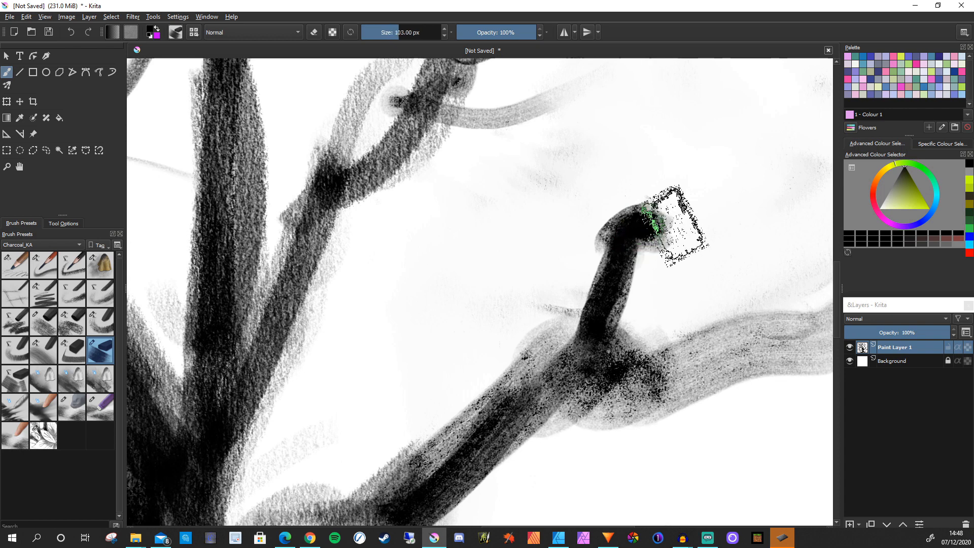
{"action": "key", "text": "bracketleft"}
{"action": "key", "text": "bracketleft"}
{"action": "key", "text": "bracketleft"}
{"action": "key", "text": "bracketleft"}
{"action": "key", "text": "bracketleft"}
{"action": "key", "text": "bracketleft"}
{"action": "key", "text": "bracketleft"}
{"action": "key", "text": "bracketleft"}
{"action": "key", "text": "bracketleft"}
{"action": "key", "text": "bracketleft"}
{"action": "key", "text": "bracketleft"}
{"action": "key", "text": "bracketleft"}
{"action": "key", "text": "bracketleft"}
{"action": "key", "text": "bracketleft"}
{"action": "key", "text": "bracketleft"}
{"action": "key", "text": "bracketleft"}
{"action": "key", "text": "bracketleft"}
{"action": "key", "text": "bracketleft"}
{"action": "key", "text": "bracketleft"}
{"action": "key", "text": "bracketleft"}
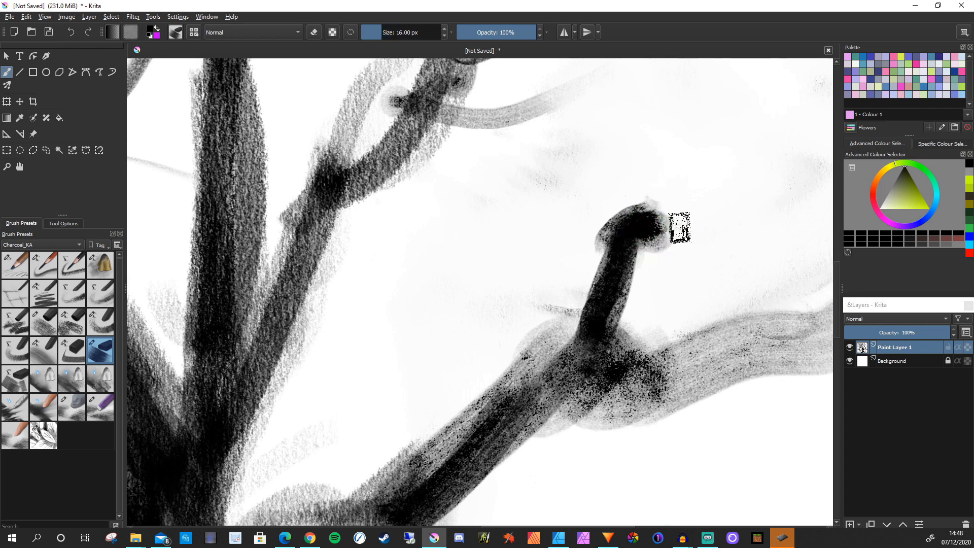
{"action": "key", "text": "bracketleft"}
{"action": "key", "text": "bracketleft"}
{"action": "key", "text": "bracketleft"}
{"action": "mouse_move", "coordinate": [654, 218]}
{"action": "left_mouse_down"}
{"action": "mouse_move", "coordinate": [698, 237]}
{"action": "mouse_move", "coordinate": [652, 234]}
{"action": "mouse_move", "coordinate": [680, 230]}
{"action": "mouse_move", "coordinate": [655, 246]}
{"action": "mouse_move", "coordinate": [638, 218]}
{"action": "mouse_move", "coordinate": [640, 276]}
{"action": "mouse_move", "coordinate": [639, 244]}
{"action": "mouse_move", "coordinate": [623, 334]}
{"action": "mouse_move", "coordinate": [652, 244]}
{"action": "mouse_move", "coordinate": [656, 329]}
{"action": "mouse_move", "coordinate": [667, 274]}
{"action": "mouse_move", "coordinate": [637, 265]}
{"action": "mouse_move", "coordinate": [651, 317]}
{"action": "mouse_move", "coordinate": [611, 324]}
{"action": "mouse_move", "coordinate": [662, 245]}
{"action": "mouse_move", "coordinate": [653, 338]}
{"action": "mouse_move", "coordinate": [676, 242]}
{"action": "mouse_move", "coordinate": [651, 255]}
{"action": "mouse_move", "coordinate": [700, 234]}
{"action": "mouse_move", "coordinate": [654, 207]}
{"action": "left_mouse_up"}
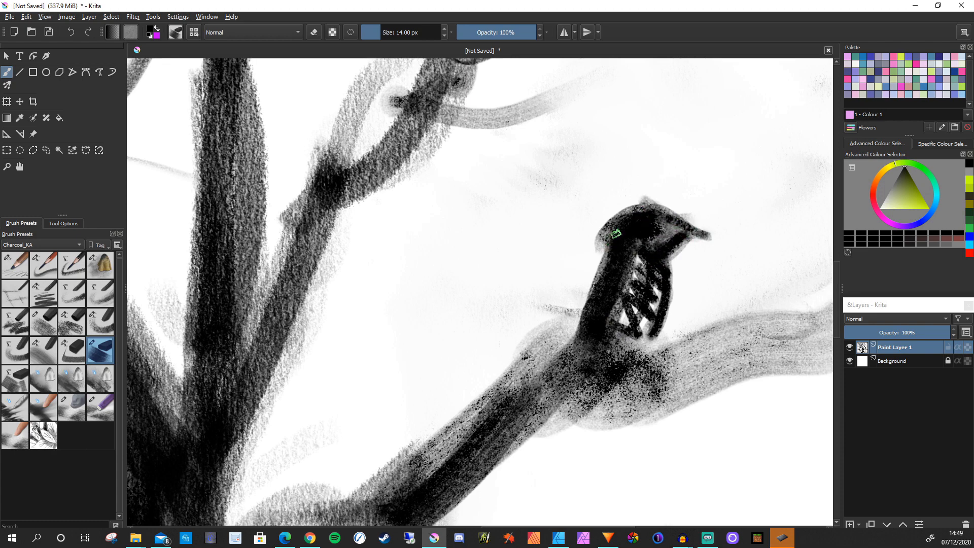
{"action": "left_click_drag", "start_coordinate": [608, 232], "coordinate": [555, 350]}
{"action": "mouse_move", "coordinate": [611, 256]}
{"action": "left_mouse_down"}
{"action": "mouse_move", "coordinate": [552, 349]}
{"action": "mouse_move", "coordinate": [604, 250]}
{"action": "mouse_move", "coordinate": [553, 352]}
{"action": "mouse_move", "coordinate": [592, 302]}
{"action": "mouse_move", "coordinate": [586, 322]}
{"action": "mouse_move", "coordinate": [602, 237]}
{"action": "mouse_move", "coordinate": [539, 340]}
{"action": "mouse_move", "coordinate": [592, 252]}
{"action": "mouse_move", "coordinate": [537, 363]}
{"action": "mouse_move", "coordinate": [581, 369]}
{"action": "left_mouse_up"}
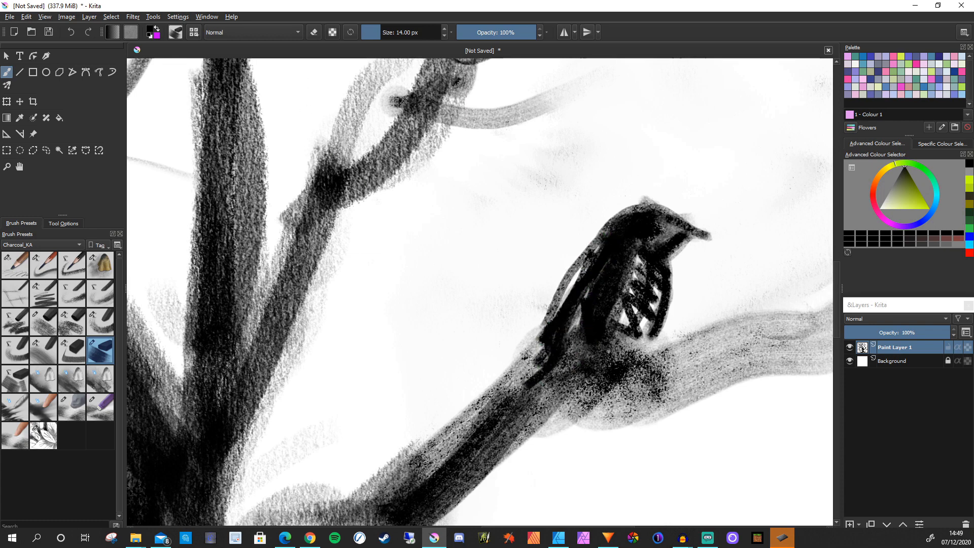
Step: In eraser mode, add pale feather streaks to the bird's wing and clean up the edges of its beak, head and back
{"action": "key", "text": "e"}
{"action": "mouse_move", "coordinate": [607, 258]}
{"action": "left_mouse_down"}
{"action": "mouse_move", "coordinate": [628, 264]}
{"action": "mouse_move", "coordinate": [556, 344]}
{"action": "mouse_move", "coordinate": [629, 284]}
{"action": "mouse_move", "coordinate": [572, 359]}
{"action": "mouse_move", "coordinate": [575, 370]}
{"action": "mouse_move", "coordinate": [640, 256]}
{"action": "mouse_move", "coordinate": [610, 258]}
{"action": "left_mouse_up"}
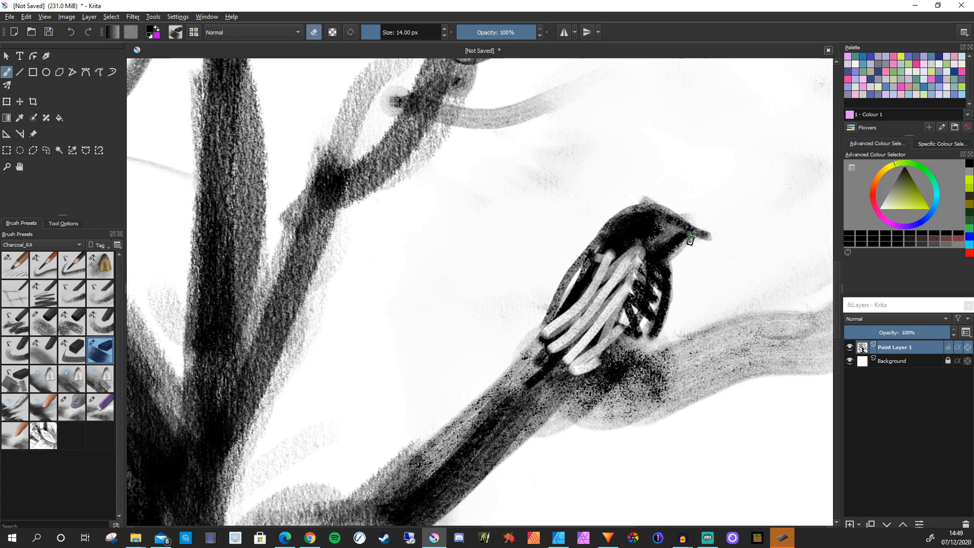
{"action": "left_click_drag", "start_coordinate": [690, 240], "coordinate": [721, 236]}
{"action": "left_click_drag", "start_coordinate": [652, 206], "coordinate": [704, 218]}
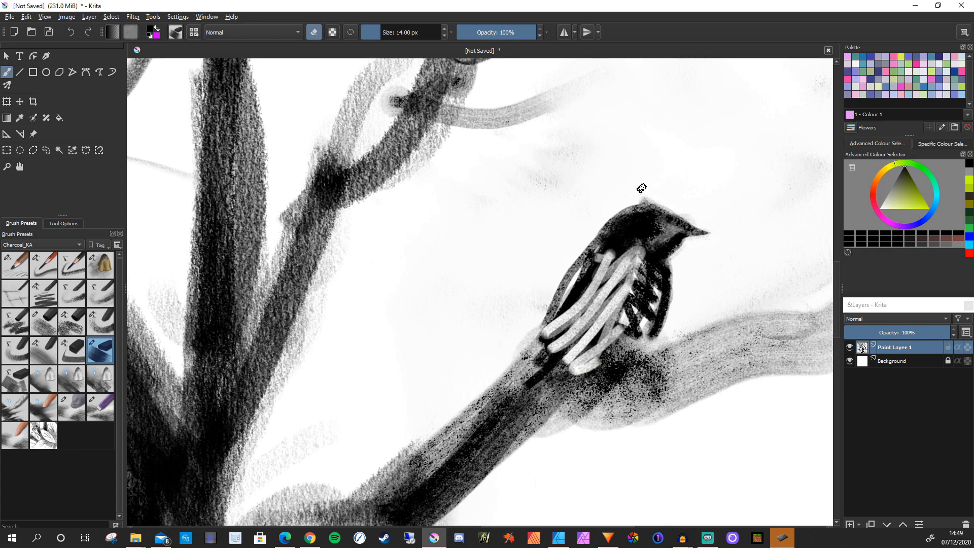
{"action": "mouse_move", "coordinate": [641, 189]}
{"action": "left_mouse_down"}
{"action": "mouse_move", "coordinate": [669, 204]}
{"action": "mouse_move", "coordinate": [612, 207]}
{"action": "mouse_move", "coordinate": [627, 199]}
{"action": "mouse_move", "coordinate": [558, 281]}
{"action": "mouse_move", "coordinate": [516, 369]}
{"action": "left_mouse_up"}
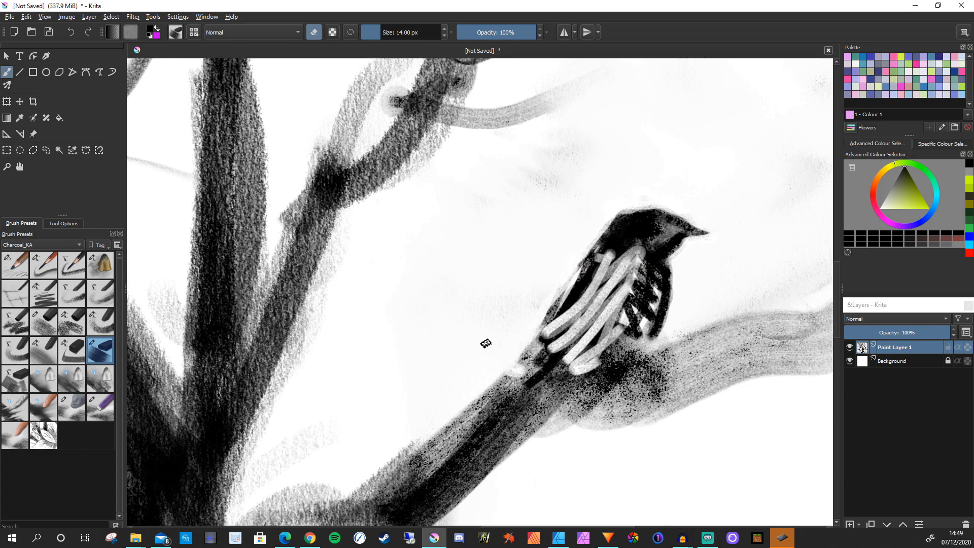
Step: Return to painting mode and darken the bird's head, beak and front of its breast
{"action": "key", "text": "e"}
{"action": "mouse_move", "coordinate": [699, 229]}
{"action": "left_mouse_down"}
{"action": "mouse_move", "coordinate": [677, 242]}
{"action": "mouse_move", "coordinate": [660, 226]}
{"action": "mouse_move", "coordinate": [672, 228]}
{"action": "mouse_move", "coordinate": [647, 248]}
{"action": "mouse_move", "coordinate": [672, 256]}
{"action": "mouse_move", "coordinate": [677, 244]}
{"action": "mouse_move", "coordinate": [663, 259]}
{"action": "mouse_move", "coordinate": [671, 248]}
{"action": "mouse_move", "coordinate": [664, 315]}
{"action": "left_mouse_up"}
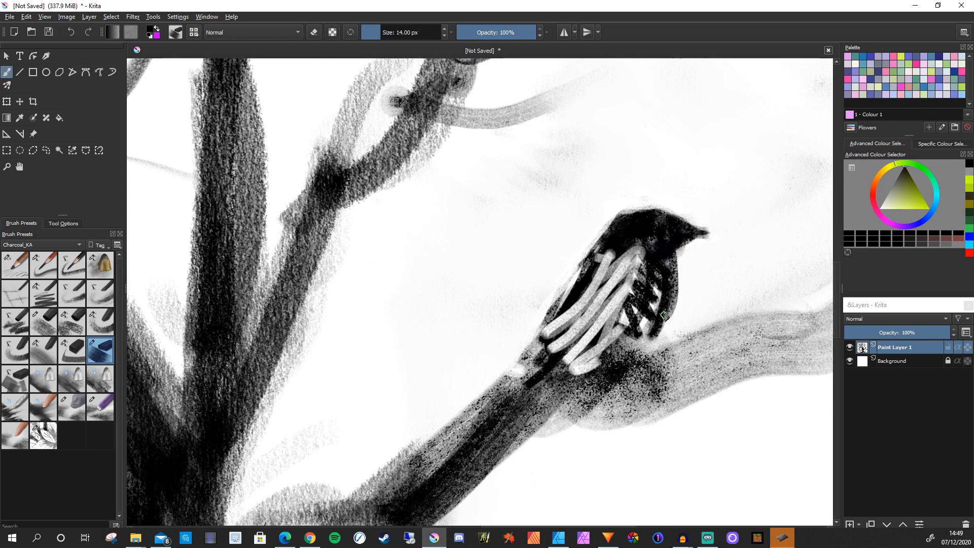
{"action": "mouse_move", "coordinate": [671, 247]}
{"action": "left_mouse_down"}
{"action": "mouse_move", "coordinate": [677, 274]}
{"action": "mouse_move", "coordinate": [645, 338]}
{"action": "left_mouse_up"}
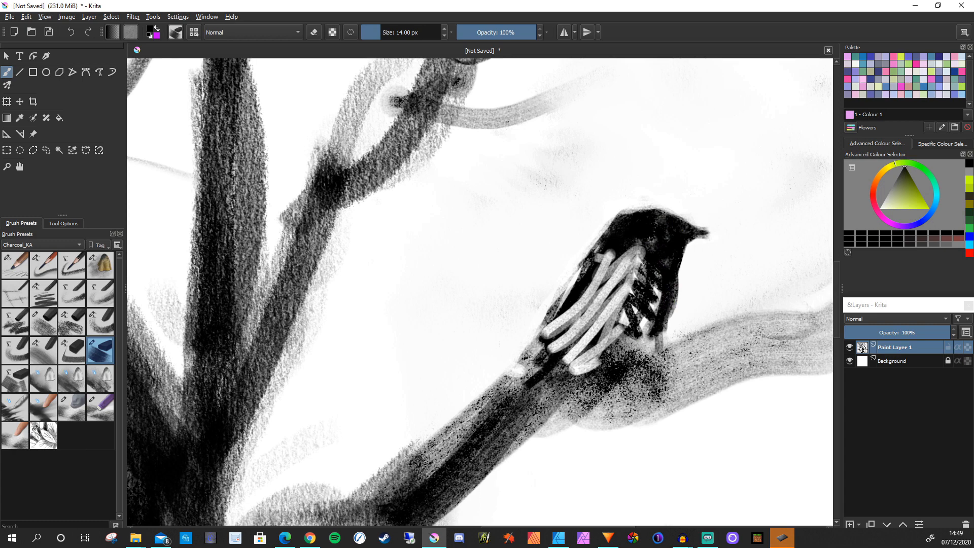
Step: Outline the bird and the bit of branch beneath it with a freehand selection
{"action": "key", "text": "minus"}
{"action": "key", "text": "minus"}
{"action": "key", "text": "minus"}
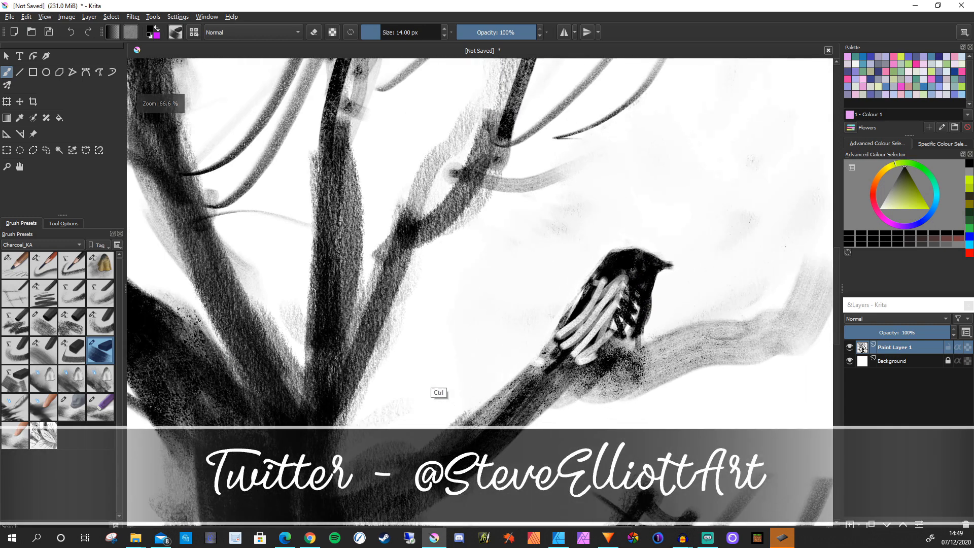
{"action": "key", "text": "minus"}
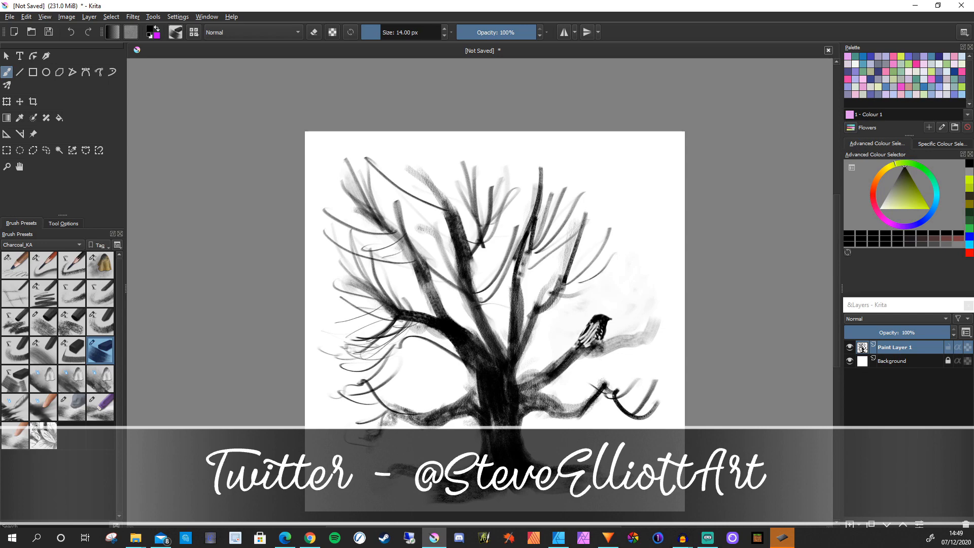
{"action": "scroll", "coordinate": [483, 391], "scroll_direction": "up", "scroll_amount": 3}
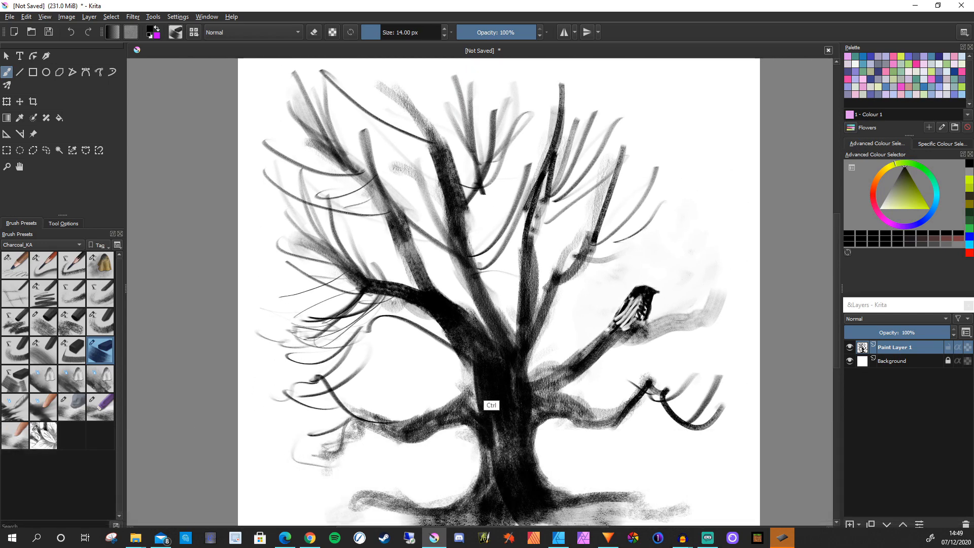
{"action": "scroll", "coordinate": [490, 406], "scroll_direction": "down", "scroll_amount": 1}
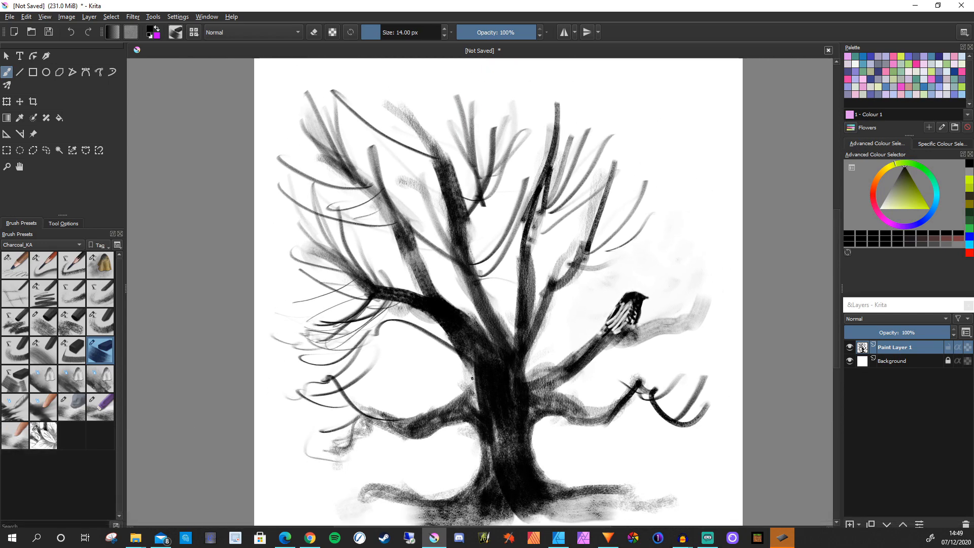
{"action": "left_click", "coordinate": [46, 150]}
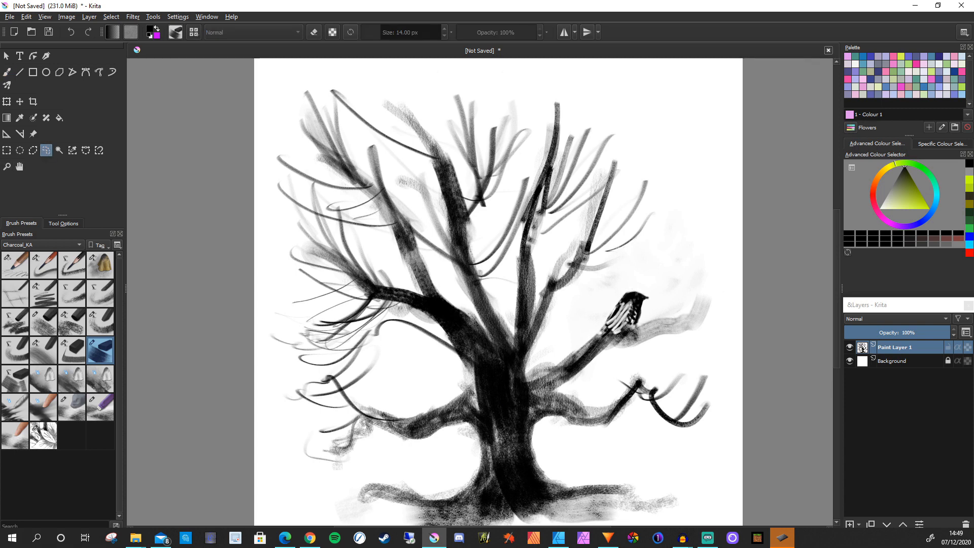
{"action": "left_click_drag", "start_coordinate": [634, 281], "coordinate": [617, 285]}
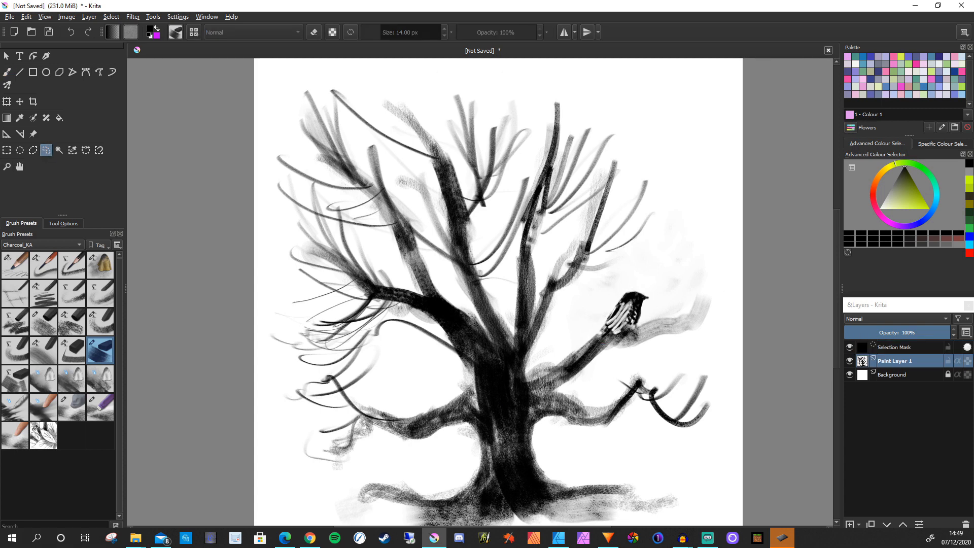
Step: Scale the selected bird down, move it slightly inward along the branch, apply the transform and clear the selection
{"action": "key", "text": "ctrl+t"}
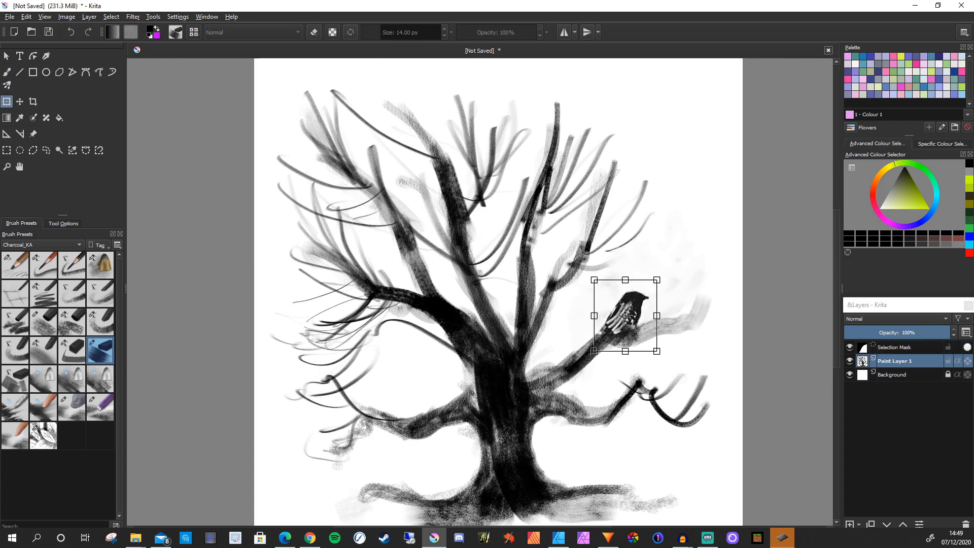
{"action": "left_click_drag", "start_coordinate": [656, 279], "coordinate": [628, 296]}
{"action": "left_click_drag", "start_coordinate": [593, 323], "coordinate": [585, 324]}
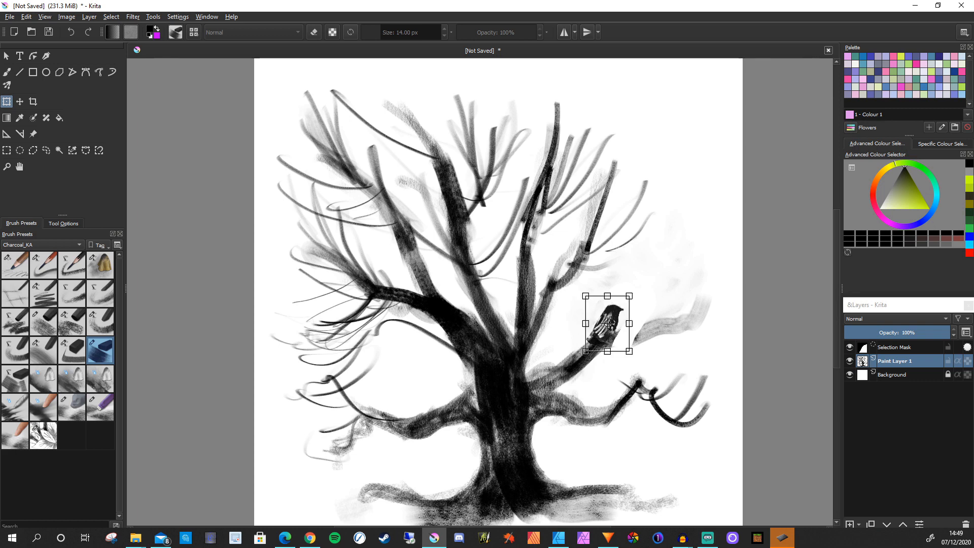
{"action": "key", "text": "Return"}
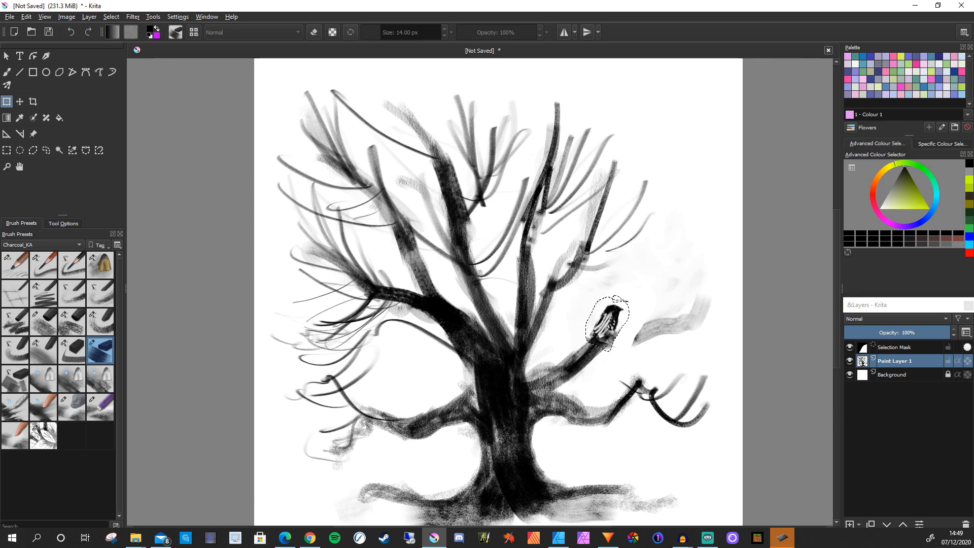
{"action": "left_click", "coordinate": [111, 16]}
{"action": "left_click", "coordinate": [125, 38]}
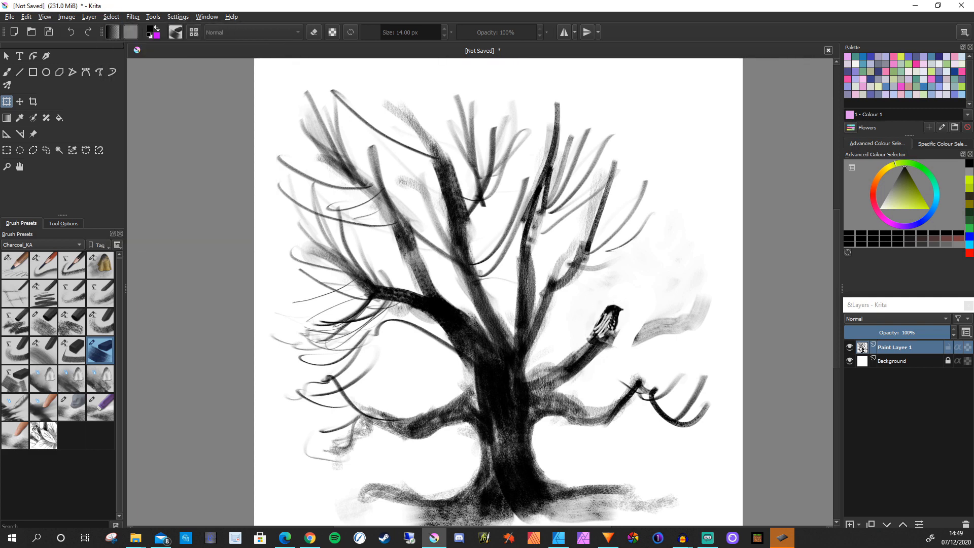
Step: Return to the Freehand Brush, enlarge it to 103 px, and paint charcoal across the branch gap beneath and beyond the bird
{"action": "key", "text": "b"}
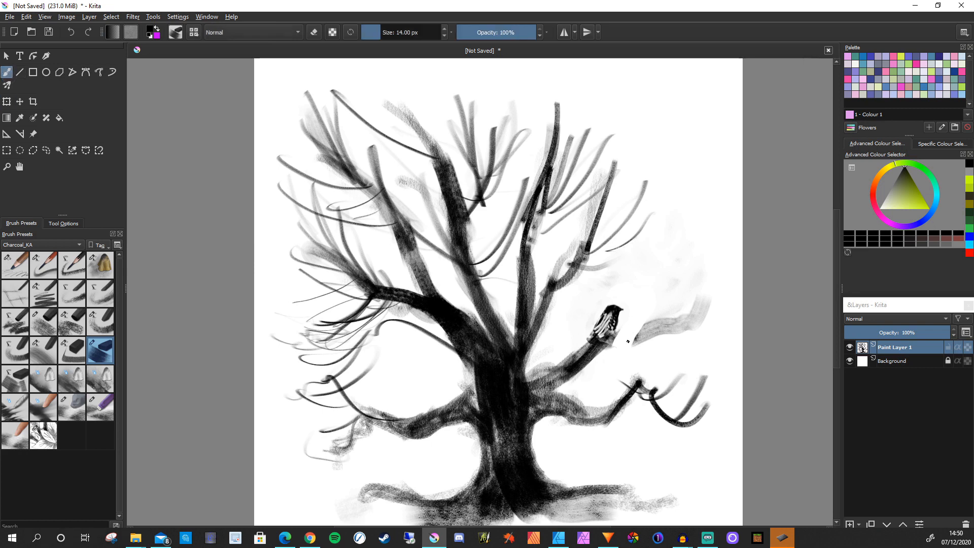
{"action": "key", "text": "bracketright"}
{"action": "key", "text": "bracketright"}
{"action": "key", "text": "bracketright"}
{"action": "key", "text": "bracketright"}
{"action": "key", "text": "bracketright"}
{"action": "key", "text": "bracketright"}
{"action": "left_click_drag", "start_coordinate": [643, 332], "coordinate": [607, 343]}
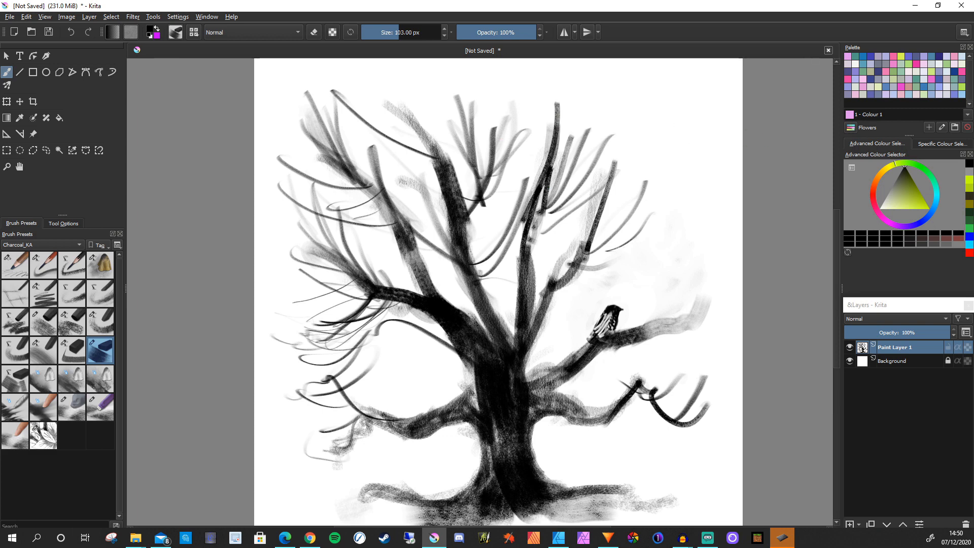
{"action": "left_click", "coordinate": [707, 538]}
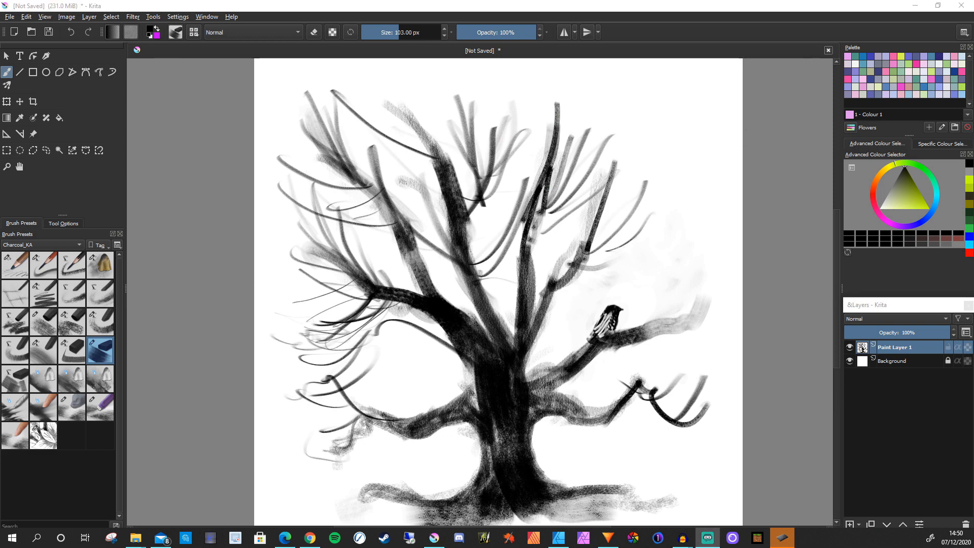
{"action": "left_click", "coordinate": [805, 147]}
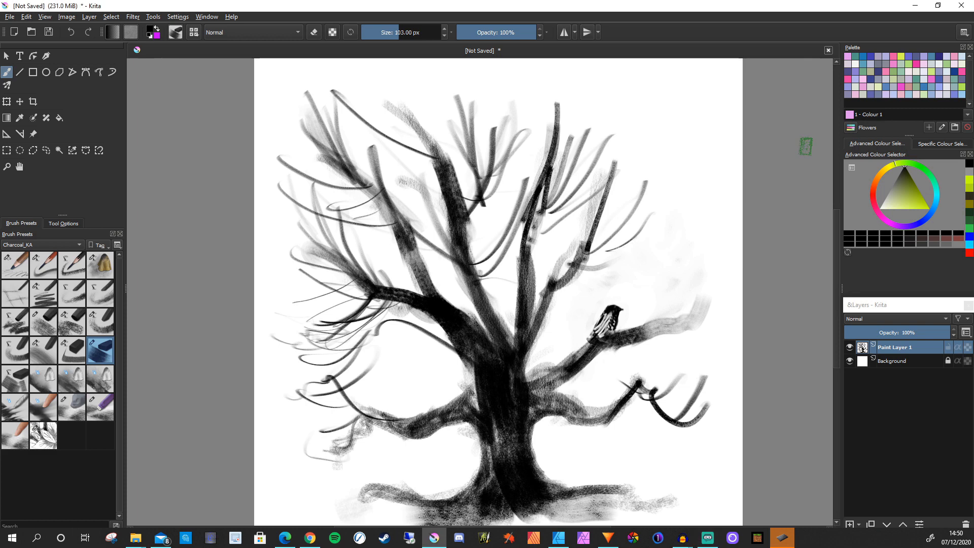
Step: Switch to the SEA-leaf-repeat-charcoal brush preset and add a new paint layer above the tree layer
{"action": "key", "text": "slash"}
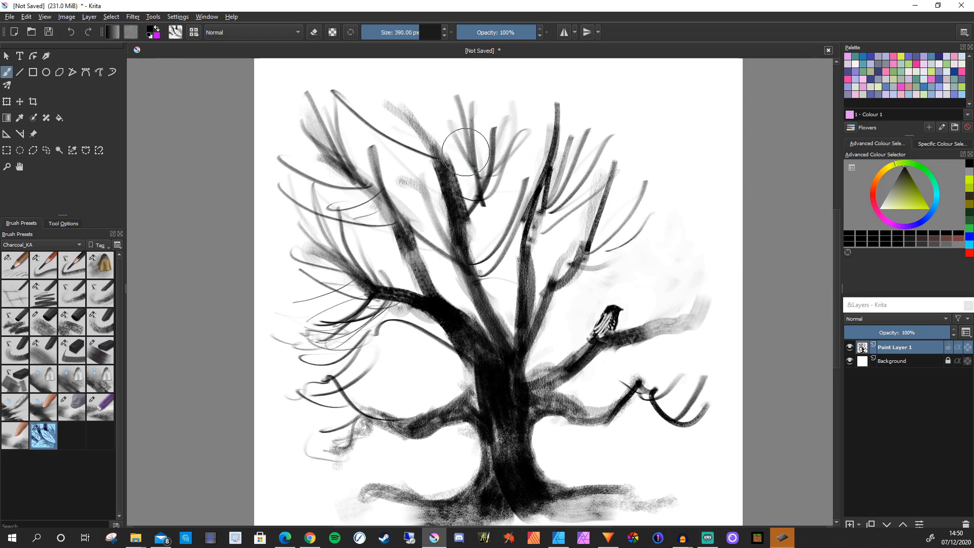
{"action": "left_click_drag", "start_coordinate": [519, 152], "coordinate": [543, 148]}
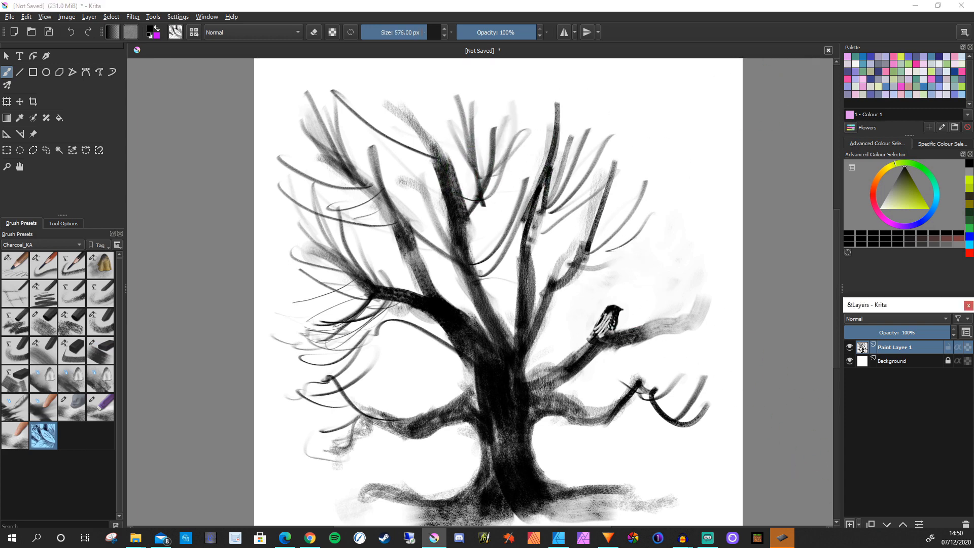
{"action": "key", "text": "Insert"}
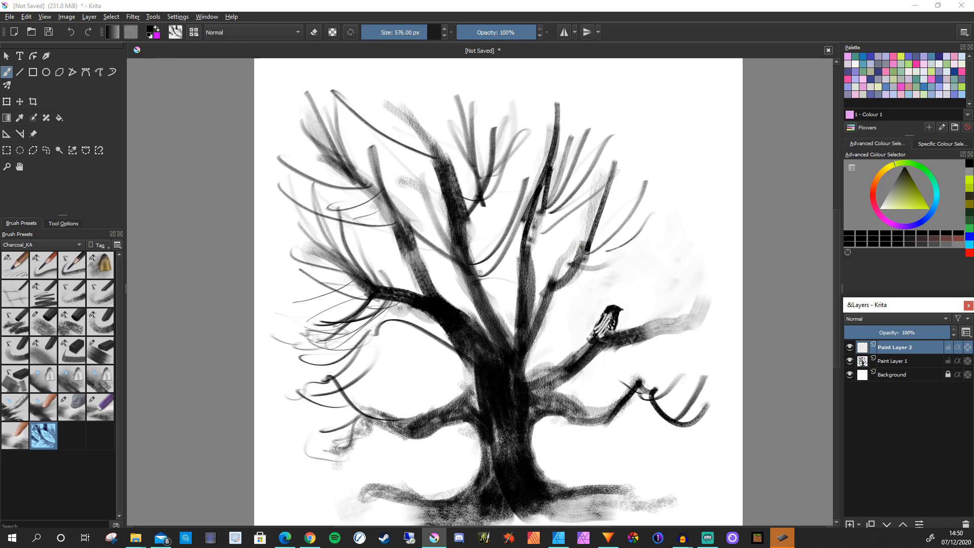
{"action": "left_click", "coordinate": [782, 537]}
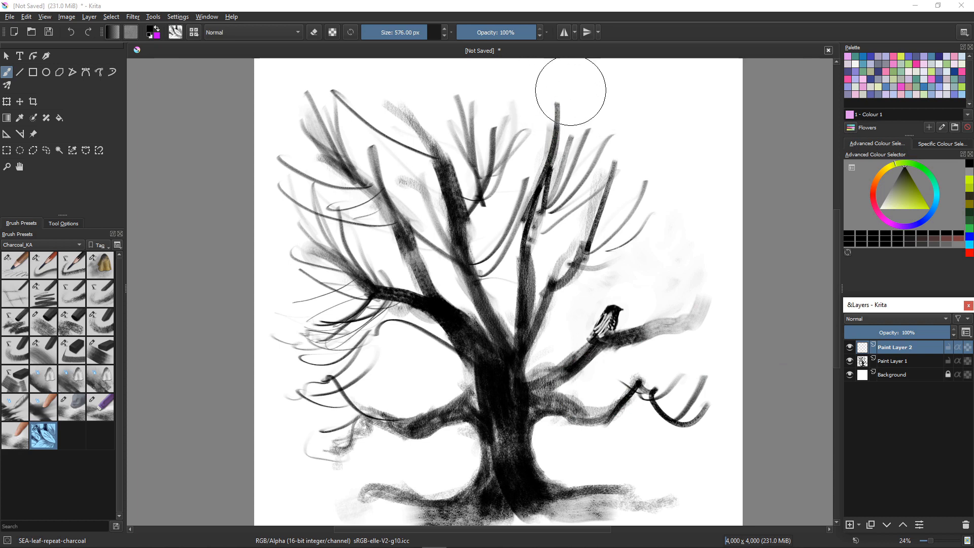
Step: Reduce the leaf brush to 320 px and paint a patch of leaves over the upper-right branches
{"action": "key", "text": "bracketleft"}
{"action": "key", "text": "bracketleft"}
{"action": "key", "text": "bracketleft"}
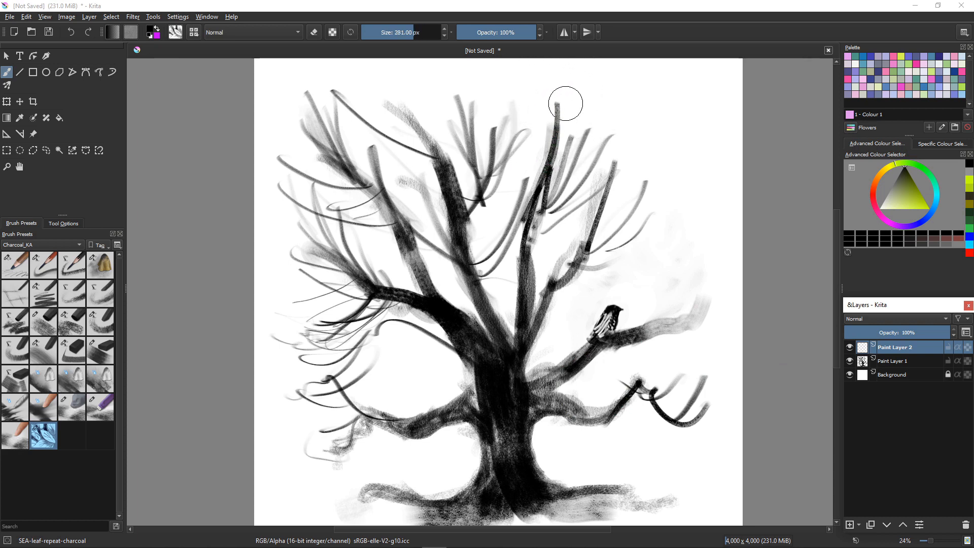
{"action": "left_click", "coordinate": [569, 93]}
{"action": "mouse_move", "coordinate": [569, 93]}
{"action": "left_mouse_down"}
{"action": "mouse_move", "coordinate": [579, 142]}
{"action": "mouse_move", "coordinate": [621, 152]}
{"action": "mouse_move", "coordinate": [588, 104]}
{"action": "mouse_move", "coordinate": [660, 142]}
{"action": "left_mouse_up"}
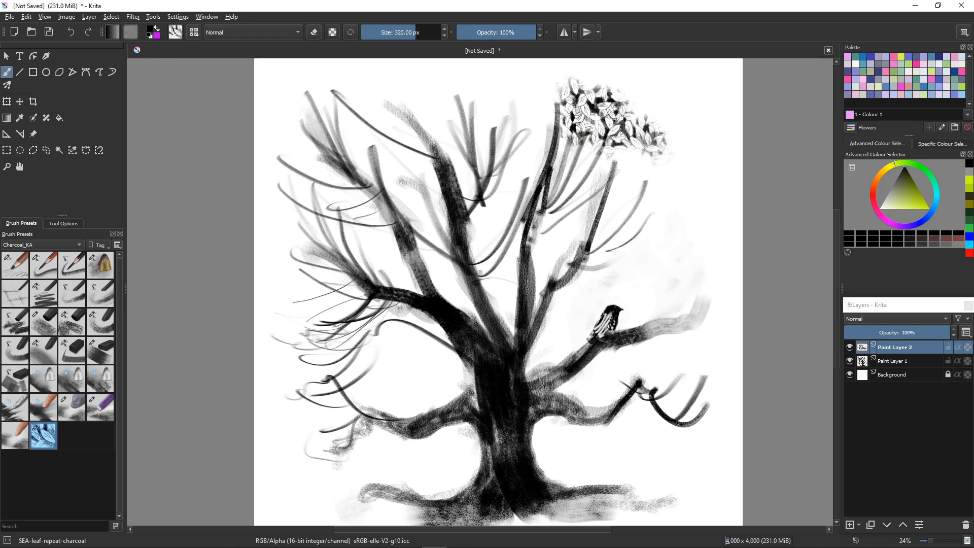
{"action": "mouse_move", "coordinate": [566, 135]}
{"action": "left_mouse_down"}
{"action": "mouse_move", "coordinate": [588, 152]}
{"action": "mouse_move", "coordinate": [573, 188]}
{"action": "mouse_move", "coordinate": [628, 172]}
{"action": "mouse_move", "coordinate": [640, 204]}
{"action": "mouse_move", "coordinate": [686, 231]}
{"action": "left_mouse_up"}
{"action": "mouse_move", "coordinate": [628, 216]}
{"action": "left_mouse_down"}
{"action": "mouse_move", "coordinate": [674, 249]}
{"action": "mouse_move", "coordinate": [621, 205]}
{"action": "mouse_move", "coordinate": [544, 227]}
{"action": "mouse_move", "coordinate": [629, 152]}
{"action": "mouse_move", "coordinate": [583, 213]}
{"action": "mouse_move", "coordinate": [590, 248]}
{"action": "left_mouse_up"}
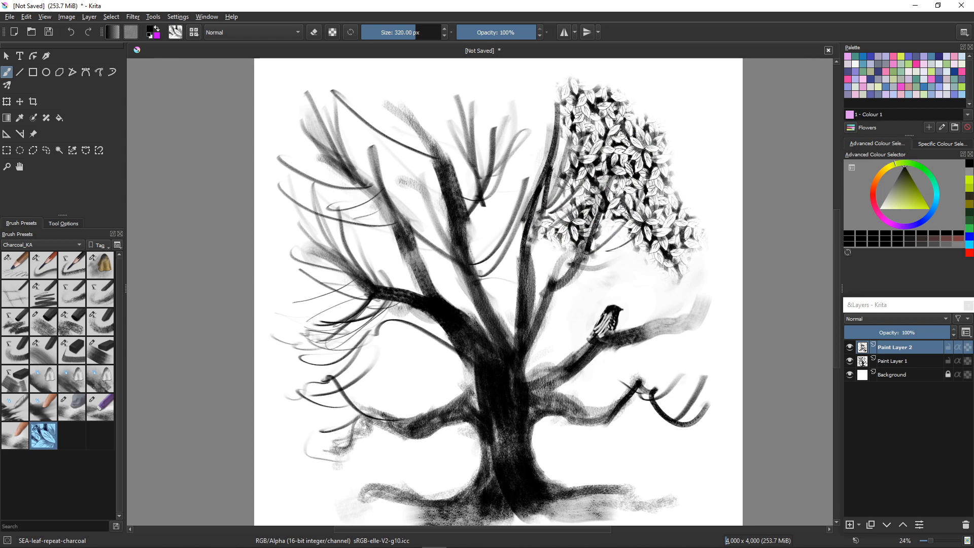
Step: Extend the leaves over the whole crown, covering the top, the right side around the bird, the lower left and the center
{"action": "mouse_move", "coordinate": [548, 116]}
{"action": "left_mouse_down"}
{"action": "mouse_move", "coordinate": [540, 89]}
{"action": "mouse_move", "coordinate": [557, 110]}
{"action": "mouse_move", "coordinate": [509, 117]}
{"action": "mouse_move", "coordinate": [528, 120]}
{"action": "mouse_move", "coordinate": [542, 150]}
{"action": "mouse_move", "coordinate": [514, 137]}
{"action": "mouse_move", "coordinate": [563, 170]}
{"action": "mouse_move", "coordinate": [504, 130]}
{"action": "mouse_move", "coordinate": [496, 91]}
{"action": "mouse_move", "coordinate": [458, 91]}
{"action": "mouse_move", "coordinate": [467, 134]}
{"action": "mouse_move", "coordinate": [482, 96]}
{"action": "mouse_move", "coordinate": [511, 82]}
{"action": "mouse_move", "coordinate": [510, 149]}
{"action": "mouse_move", "coordinate": [540, 197]}
{"action": "mouse_move", "coordinate": [537, 226]}
{"action": "mouse_move", "coordinate": [625, 253]}
{"action": "mouse_move", "coordinate": [586, 261]}
{"action": "mouse_move", "coordinate": [589, 294]}
{"action": "mouse_move", "coordinate": [611, 278]}
{"action": "mouse_move", "coordinate": [672, 275]}
{"action": "mouse_move", "coordinate": [661, 336]}
{"action": "mouse_move", "coordinate": [695, 326]}
{"action": "mouse_move", "coordinate": [689, 248]}
{"action": "mouse_move", "coordinate": [710, 302]}
{"action": "mouse_move", "coordinate": [719, 294]}
{"action": "mouse_move", "coordinate": [707, 362]}
{"action": "mouse_move", "coordinate": [655, 284]}
{"action": "mouse_move", "coordinate": [642, 326]}
{"action": "mouse_move", "coordinate": [680, 353]}
{"action": "mouse_move", "coordinate": [669, 375]}
{"action": "mouse_move", "coordinate": [674, 410]}
{"action": "left_mouse_up"}
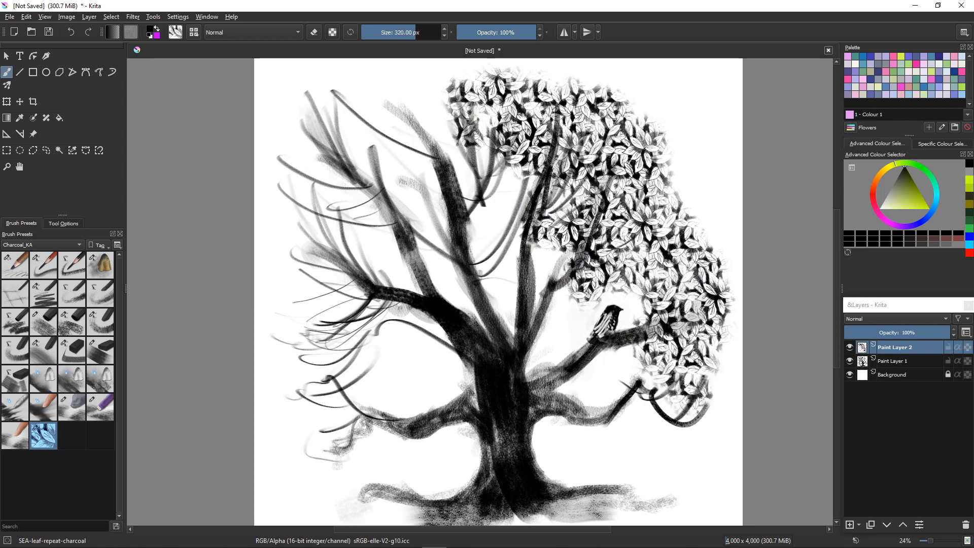
{"action": "mouse_move", "coordinate": [542, 254]}
{"action": "left_mouse_down"}
{"action": "mouse_move", "coordinate": [572, 282]}
{"action": "mouse_move", "coordinate": [632, 280]}
{"action": "mouse_move", "coordinate": [651, 324]}
{"action": "mouse_move", "coordinate": [626, 386]}
{"action": "mouse_move", "coordinate": [636, 383]}
{"action": "mouse_move", "coordinate": [662, 420]}
{"action": "mouse_move", "coordinate": [602, 404]}
{"action": "mouse_move", "coordinate": [613, 397]}
{"action": "mouse_move", "coordinate": [692, 407]}
{"action": "mouse_move", "coordinate": [711, 383]}
{"action": "mouse_move", "coordinate": [701, 400]}
{"action": "mouse_move", "coordinate": [617, 423]}
{"action": "left_mouse_up"}
{"action": "mouse_move", "coordinate": [451, 376]}
{"action": "left_mouse_down"}
{"action": "mouse_move", "coordinate": [366, 304]}
{"action": "mouse_move", "coordinate": [349, 327]}
{"action": "mouse_move", "coordinate": [306, 309]}
{"action": "mouse_move", "coordinate": [348, 290]}
{"action": "mouse_move", "coordinate": [310, 330]}
{"action": "mouse_move", "coordinate": [306, 359]}
{"action": "mouse_move", "coordinate": [350, 336]}
{"action": "mouse_move", "coordinate": [449, 332]}
{"action": "mouse_move", "coordinate": [409, 338]}
{"action": "mouse_move", "coordinate": [402, 355]}
{"action": "mouse_move", "coordinate": [358, 371]}
{"action": "mouse_move", "coordinate": [369, 422]}
{"action": "mouse_move", "coordinate": [303, 437]}
{"action": "mouse_move", "coordinate": [304, 449]}
{"action": "mouse_move", "coordinate": [297, 411]}
{"action": "mouse_move", "coordinate": [351, 380]}
{"action": "mouse_move", "coordinate": [389, 404]}
{"action": "mouse_move", "coordinate": [438, 391]}
{"action": "mouse_move", "coordinate": [461, 367]}
{"action": "left_mouse_up"}
{"action": "mouse_move", "coordinate": [577, 374]}
{"action": "left_mouse_down"}
{"action": "mouse_move", "coordinate": [598, 363]}
{"action": "mouse_move", "coordinate": [628, 368]}
{"action": "mouse_move", "coordinate": [577, 387]}
{"action": "mouse_move", "coordinate": [566, 380]}
{"action": "mouse_move", "coordinate": [570, 396]}
{"action": "mouse_move", "coordinate": [605, 396]}
{"action": "mouse_move", "coordinate": [583, 367]}
{"action": "mouse_move", "coordinate": [544, 356]}
{"action": "mouse_move", "coordinate": [547, 345]}
{"action": "mouse_move", "coordinate": [572, 350]}
{"action": "mouse_move", "coordinate": [562, 302]}
{"action": "mouse_move", "coordinate": [580, 306]}
{"action": "mouse_move", "coordinate": [578, 329]}
{"action": "mouse_move", "coordinate": [555, 323]}
{"action": "mouse_move", "coordinate": [541, 351]}
{"action": "mouse_move", "coordinate": [588, 278]}
{"action": "mouse_move", "coordinate": [633, 295]}
{"action": "mouse_move", "coordinate": [648, 322]}
{"action": "mouse_move", "coordinate": [636, 333]}
{"action": "mouse_move", "coordinate": [621, 289]}
{"action": "mouse_move", "coordinate": [604, 290]}
{"action": "mouse_move", "coordinate": [630, 311]}
{"action": "mouse_move", "coordinate": [630, 335]}
{"action": "mouse_move", "coordinate": [589, 314]}
{"action": "left_mouse_up"}
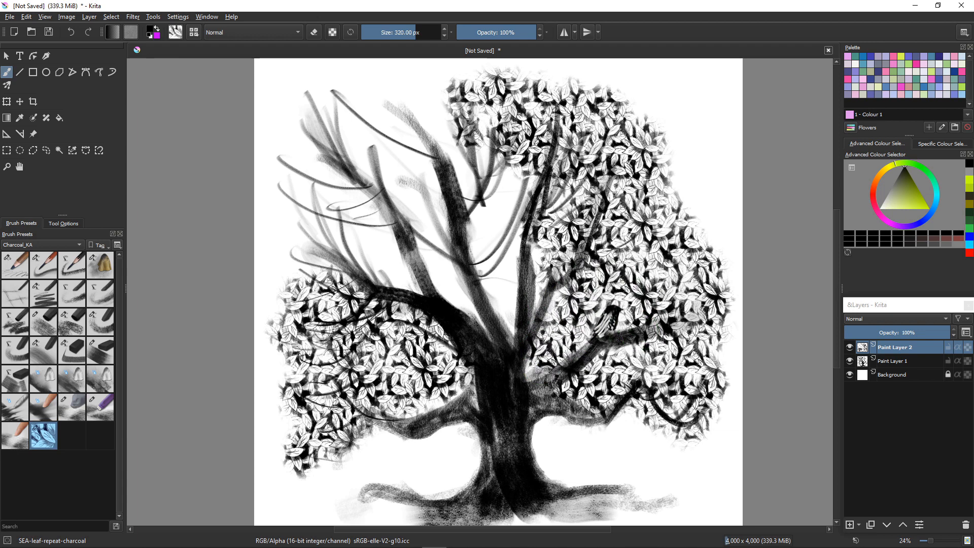
{"action": "mouse_move", "coordinate": [490, 243]}
{"action": "left_mouse_down"}
{"action": "mouse_move", "coordinate": [497, 195]}
{"action": "mouse_move", "coordinate": [501, 267]}
{"action": "mouse_move", "coordinate": [475, 280]}
{"action": "mouse_move", "coordinate": [501, 272]}
{"action": "mouse_move", "coordinate": [501, 319]}
{"action": "mouse_move", "coordinate": [532, 248]}
{"action": "mouse_move", "coordinate": [534, 306]}
{"action": "mouse_move", "coordinate": [487, 308]}
{"action": "mouse_move", "coordinate": [472, 252]}
{"action": "mouse_move", "coordinate": [497, 218]}
{"action": "mouse_move", "coordinate": [472, 158]}
{"action": "mouse_move", "coordinate": [533, 185]}
{"action": "mouse_move", "coordinate": [532, 163]}
{"action": "mouse_move", "coordinate": [554, 160]}
{"action": "mouse_move", "coordinate": [565, 124]}
{"action": "mouse_move", "coordinate": [531, 80]}
{"action": "mouse_move", "coordinate": [447, 127]}
{"action": "mouse_move", "coordinate": [465, 154]}
{"action": "mouse_move", "coordinate": [469, 188]}
{"action": "mouse_move", "coordinate": [489, 114]}
{"action": "mouse_move", "coordinate": [477, 164]}
{"action": "mouse_move", "coordinate": [408, 130]}
{"action": "mouse_move", "coordinate": [383, 140]}
{"action": "mouse_move", "coordinate": [381, 119]}
{"action": "mouse_move", "coordinate": [452, 134]}
{"action": "mouse_move", "coordinate": [431, 98]}
{"action": "mouse_move", "coordinate": [373, 131]}
{"action": "mouse_move", "coordinate": [300, 96]}
{"action": "mouse_move", "coordinate": [329, 175]}
{"action": "mouse_move", "coordinate": [345, 110]}
{"action": "mouse_move", "coordinate": [440, 81]}
{"action": "mouse_move", "coordinate": [403, 209]}
{"action": "mouse_move", "coordinate": [435, 206]}
{"action": "mouse_move", "coordinate": [393, 245]}
{"action": "mouse_move", "coordinate": [355, 182]}
{"action": "mouse_move", "coordinate": [330, 221]}
{"action": "mouse_move", "coordinate": [331, 271]}
{"action": "mouse_move", "coordinate": [336, 238]}
{"action": "mouse_move", "coordinate": [294, 256]}
{"action": "mouse_move", "coordinate": [298, 277]}
{"action": "mouse_move", "coordinate": [306, 180]}
{"action": "mouse_move", "coordinate": [375, 260]}
{"action": "mouse_move", "coordinate": [412, 237]}
{"action": "mouse_move", "coordinate": [457, 259]}
{"action": "mouse_move", "coordinate": [440, 304]}
{"action": "mouse_move", "coordinate": [371, 254]}
{"action": "mouse_move", "coordinate": [348, 278]}
{"action": "mouse_move", "coordinate": [447, 325]}
{"action": "left_mouse_up"}
{"action": "mouse_move", "coordinate": [405, 239]}
{"action": "left_mouse_down"}
{"action": "mouse_move", "coordinate": [467, 294]}
{"action": "mouse_move", "coordinate": [387, 267]}
{"action": "mouse_move", "coordinate": [343, 373]}
{"action": "left_mouse_up"}
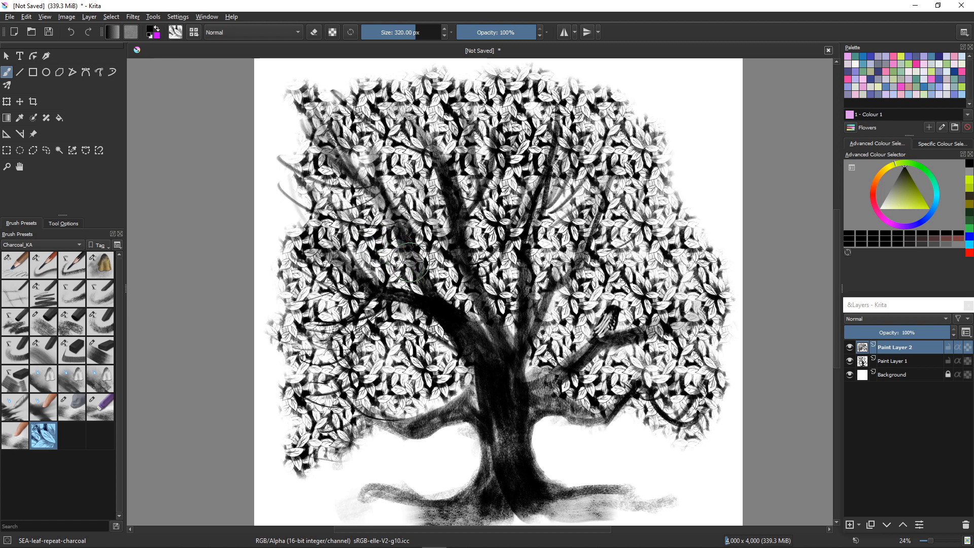
Step: Activate Paint Layer 1 and set up the Charcoal 24 Eraser-Blend preset at 35 px for detail erasing near the trunk fork
{"action": "left_click", "coordinate": [893, 361]}
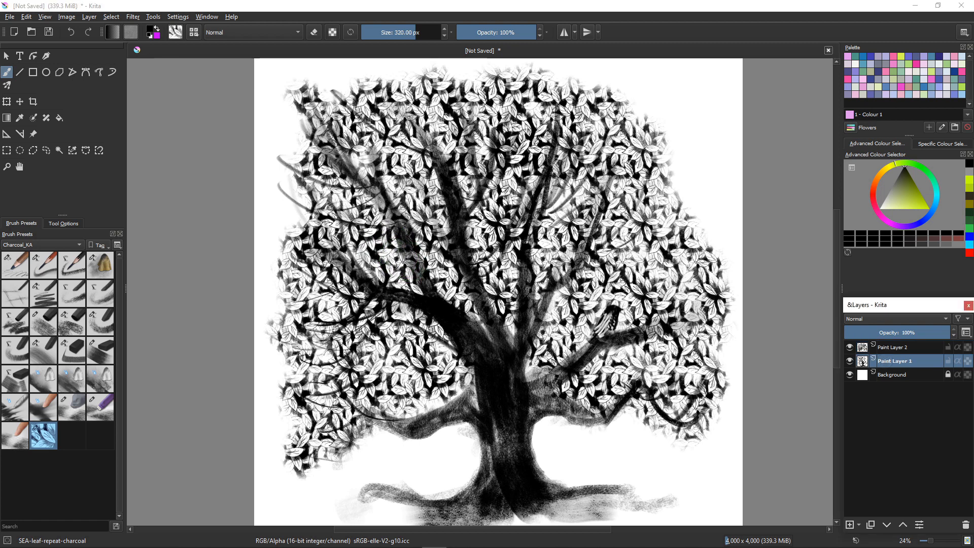
{"action": "left_click", "coordinate": [100, 407]}
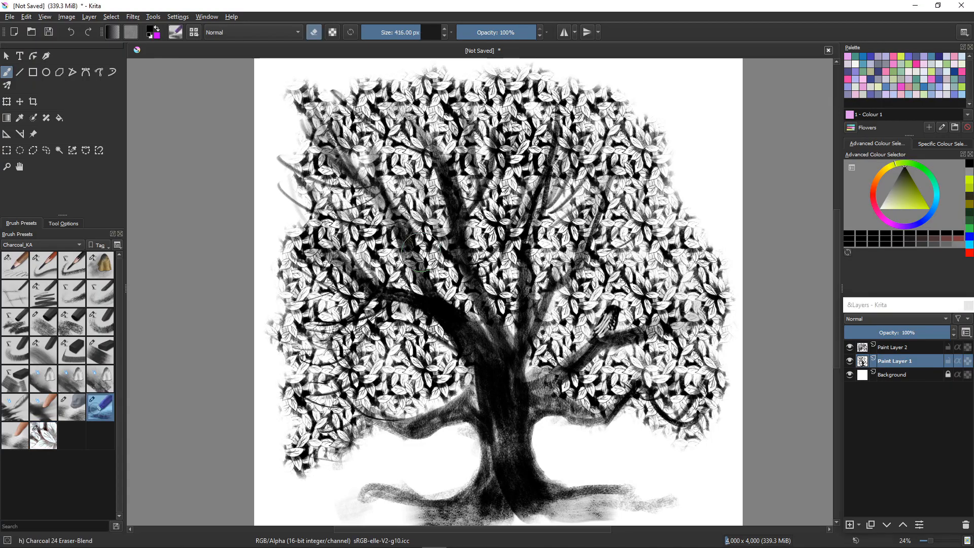
{"action": "scroll", "coordinate": [477, 335], "scroll_direction": "up", "scroll_amount": 5}
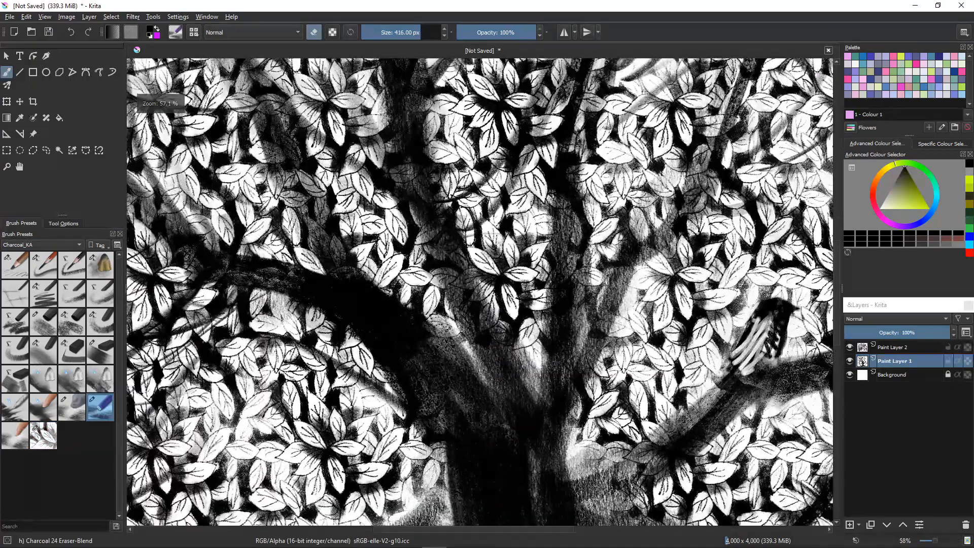
{"action": "mouse_move", "coordinate": [523, 370]}
{"action": "left_mouse_down"}
{"action": "mouse_move", "coordinate": [444, 350]}
{"action": "mouse_move", "coordinate": [435, 375]}
{"action": "mouse_move", "coordinate": [439, 365]}
{"action": "left_mouse_up"}
{"action": "key", "text": "bracketleft"}
{"action": "key", "text": "bracketleft"}
{"action": "key", "text": "bracketleft"}
{"action": "key", "text": "bracketleft"}
{"action": "key", "text": "bracketleft"}
{"action": "key", "text": "bracketleft"}
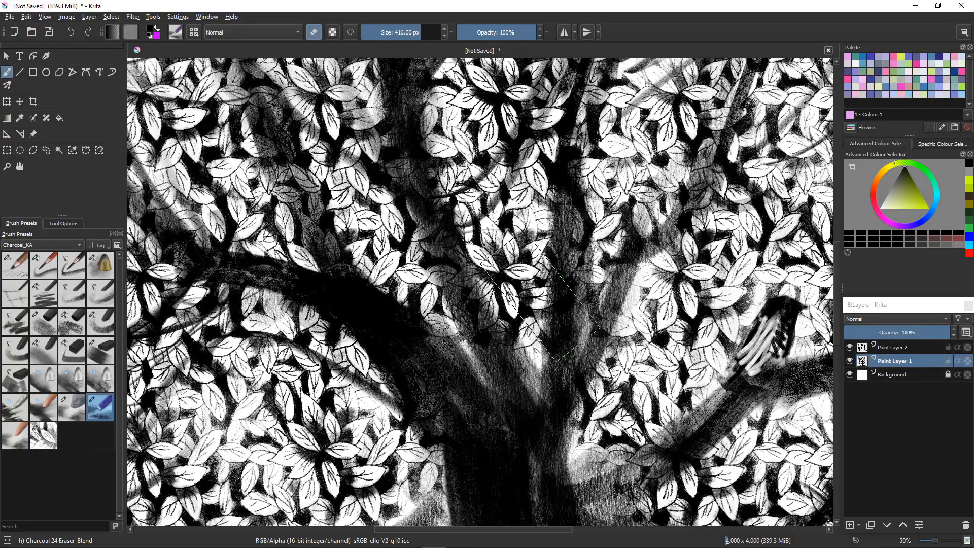
{"action": "key", "text": "bracketleft"}
{"action": "key", "text": "bracketleft"}
{"action": "key", "text": "bracketleft"}
{"action": "key", "text": "bracketleft"}
{"action": "key", "text": "bracketleft"}
{"action": "key", "text": "bracketleft"}
{"action": "key", "text": "bracketleft"}
{"action": "key", "text": "bracketleft"}
{"action": "key", "text": "bracketleft"}
{"action": "key", "text": "bracketleft"}
{"action": "key", "text": "bracketleft"}
{"action": "key", "text": "bracketleft"}
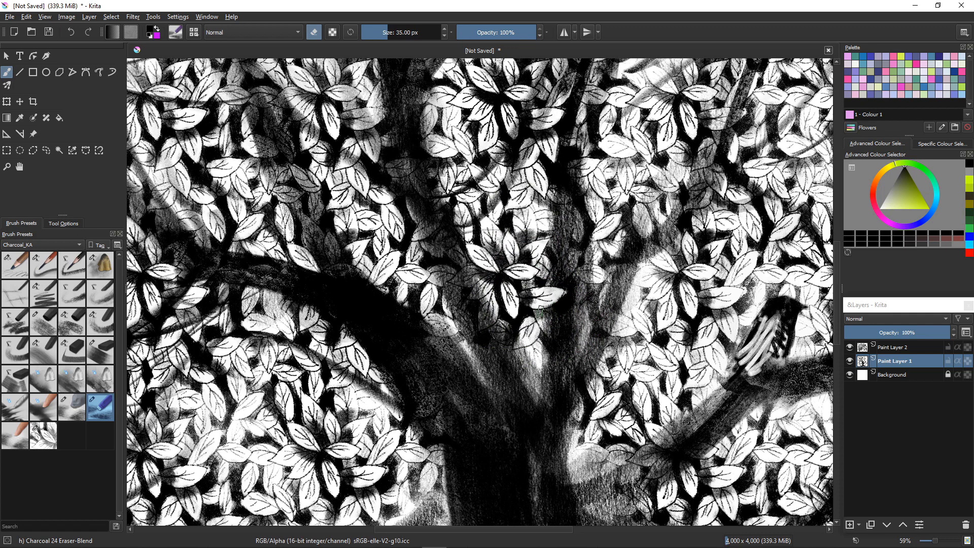
Step: Erase the branch charcoal showing through the large leaf cluster above the trunk fork and the leaves just right of it
{"action": "mouse_move", "coordinate": [539, 312]}
{"action": "left_mouse_down"}
{"action": "mouse_move", "coordinate": [553, 330]}
{"action": "mouse_move", "coordinate": [550, 314]}
{"action": "mouse_move", "coordinate": [549, 332]}
{"action": "left_mouse_up"}
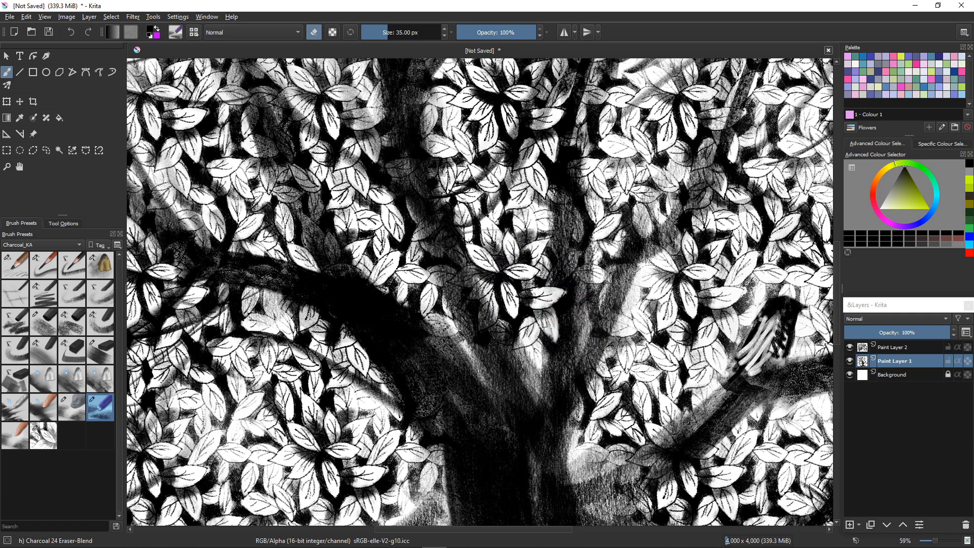
{"action": "mouse_move", "coordinate": [601, 357]}
{"action": "left_mouse_down"}
{"action": "mouse_move", "coordinate": [583, 363]}
{"action": "mouse_move", "coordinate": [597, 385]}
{"action": "mouse_move", "coordinate": [591, 366]}
{"action": "mouse_move", "coordinate": [572, 393]}
{"action": "mouse_move", "coordinate": [576, 423]}
{"action": "left_mouse_up"}
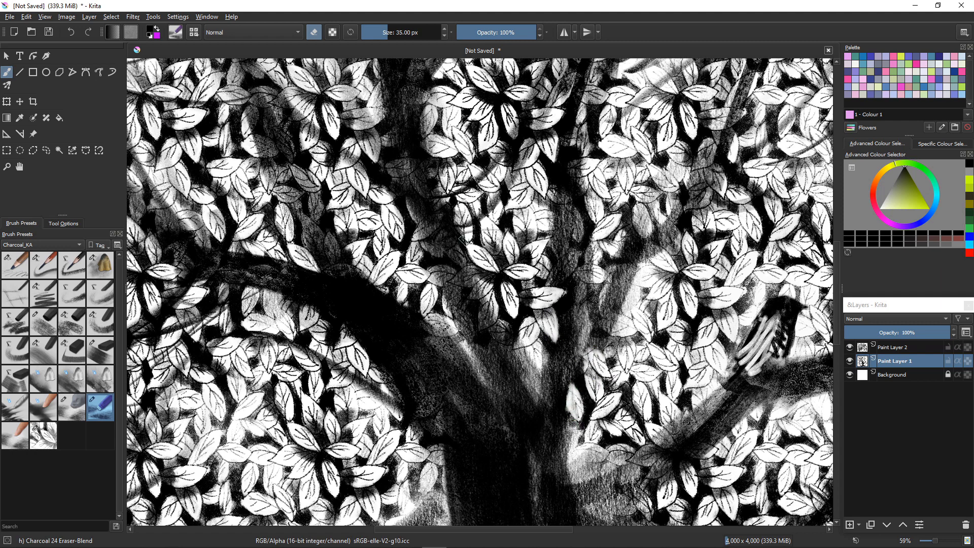
{"action": "mouse_move", "coordinate": [488, 277]}
{"action": "left_mouse_down"}
{"action": "mouse_move", "coordinate": [472, 292]}
{"action": "mouse_move", "coordinate": [484, 325]}
{"action": "mouse_move", "coordinate": [490, 307]}
{"action": "mouse_move", "coordinate": [484, 324]}
{"action": "left_mouse_up"}
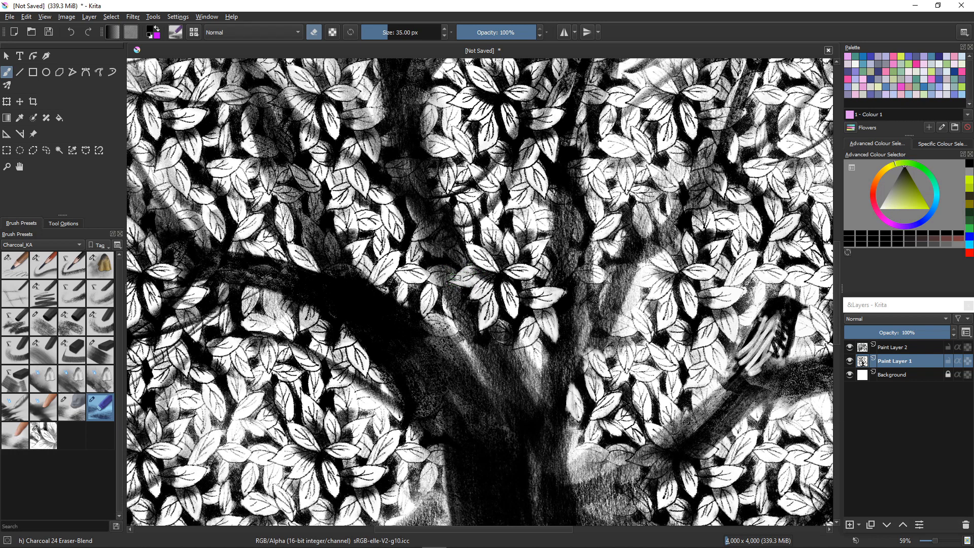
{"action": "mouse_move", "coordinate": [454, 276]}
{"action": "left_mouse_down"}
{"action": "mouse_move", "coordinate": [445, 273]}
{"action": "mouse_move", "coordinate": [441, 287]}
{"action": "mouse_move", "coordinate": [463, 302]}
{"action": "mouse_move", "coordinate": [459, 335]}
{"action": "mouse_move", "coordinate": [466, 325]}
{"action": "left_mouse_up"}
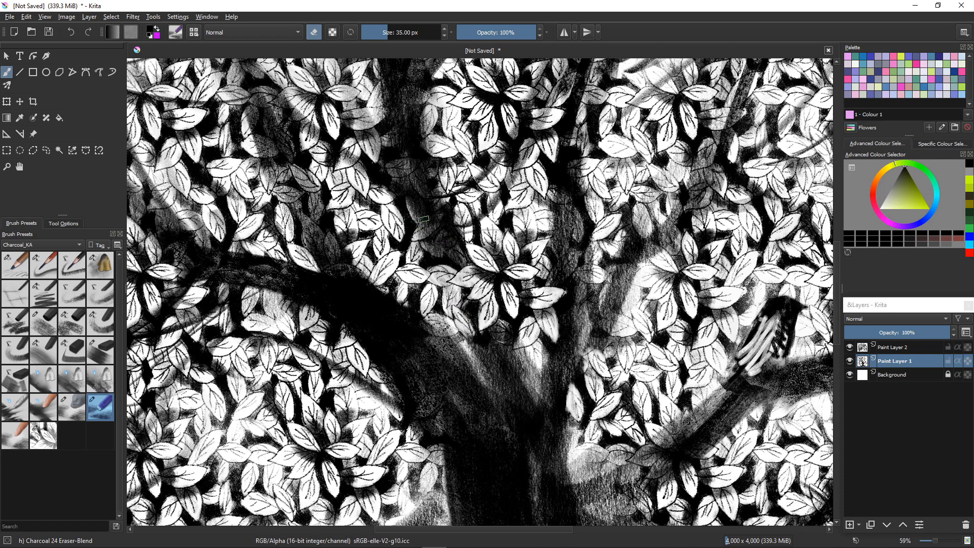
Step: Erase the branch charcoal inside individual leaves along the central-left limb above the trunk fork
{"action": "mouse_move", "coordinate": [440, 213]}
{"action": "left_mouse_down"}
{"action": "mouse_move", "coordinate": [419, 236]}
{"action": "mouse_move", "coordinate": [427, 224]}
{"action": "left_mouse_up"}
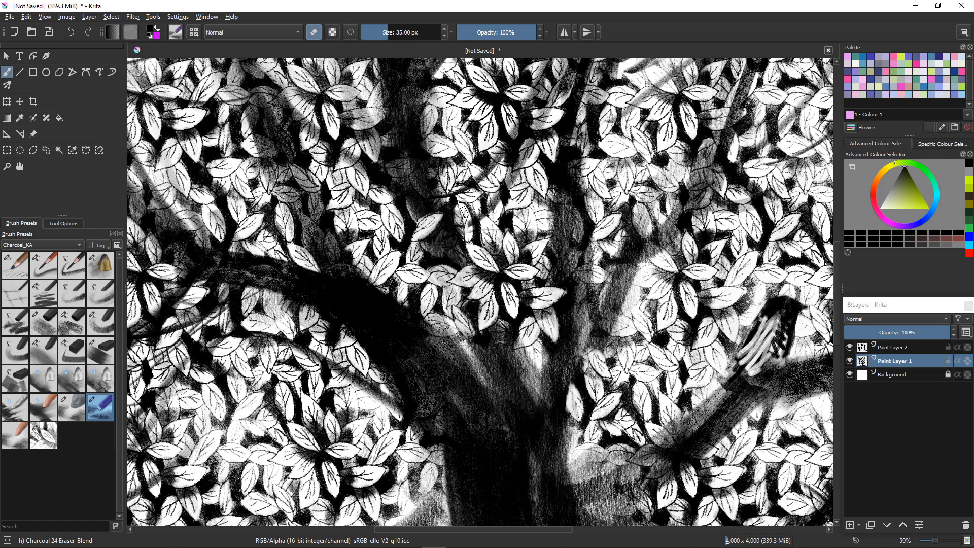
{"action": "left_click_drag", "start_coordinate": [467, 237], "coordinate": [454, 218]}
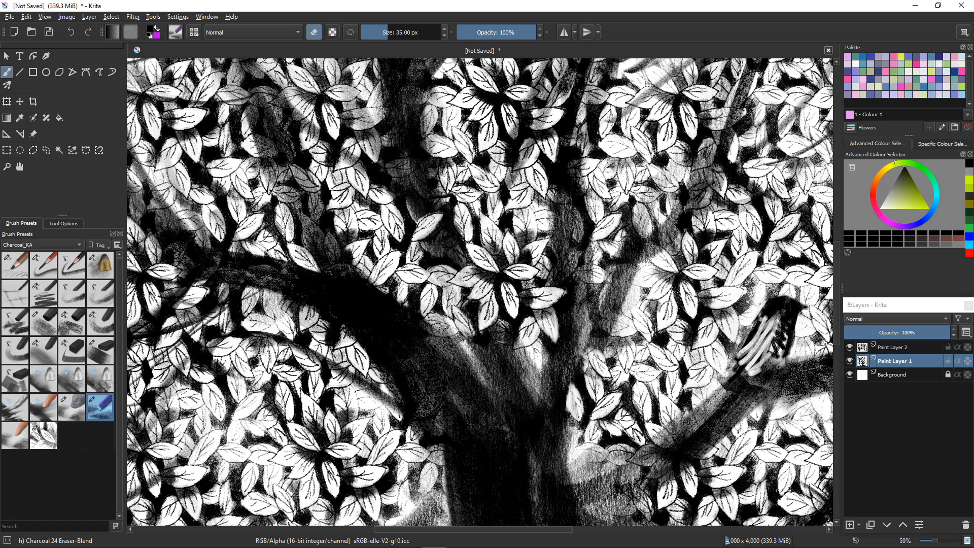
{"action": "left_click_drag", "start_coordinate": [375, 127], "coordinate": [375, 152]}
{"action": "mouse_move", "coordinate": [432, 167]}
{"action": "left_mouse_down"}
{"action": "mouse_move", "coordinate": [422, 132]}
{"action": "mouse_move", "coordinate": [450, 219]}
{"action": "left_mouse_up"}
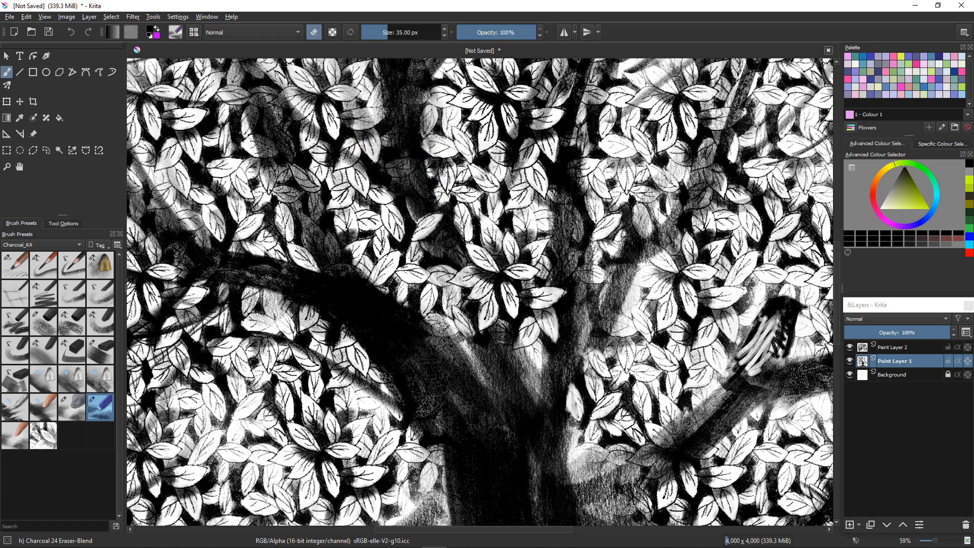
{"action": "right_click", "coordinate": [381, 146]}
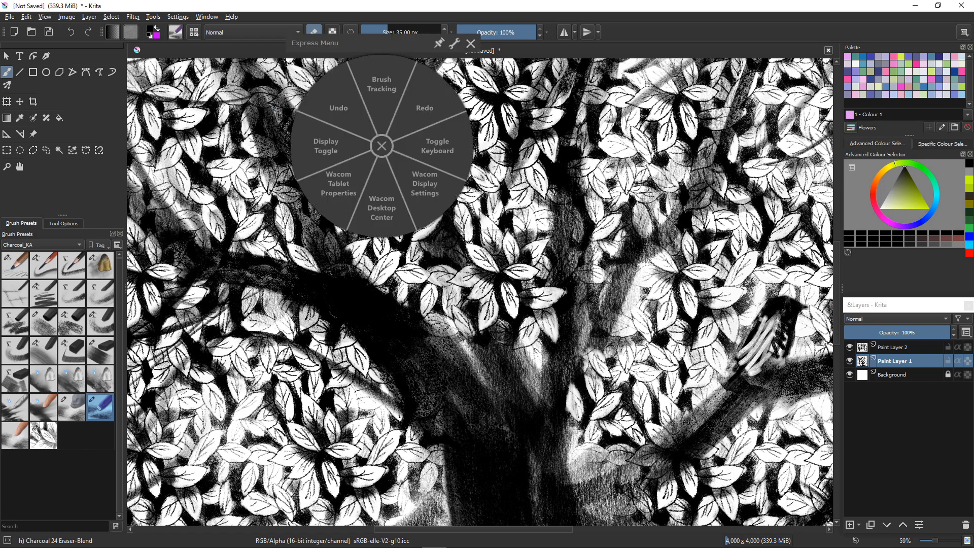
{"action": "left_click", "coordinate": [382, 146]}
{"action": "mouse_move", "coordinate": [387, 161]}
{"action": "left_mouse_down"}
{"action": "mouse_move", "coordinate": [393, 178]}
{"action": "mouse_move", "coordinate": [399, 170]}
{"action": "left_mouse_up"}
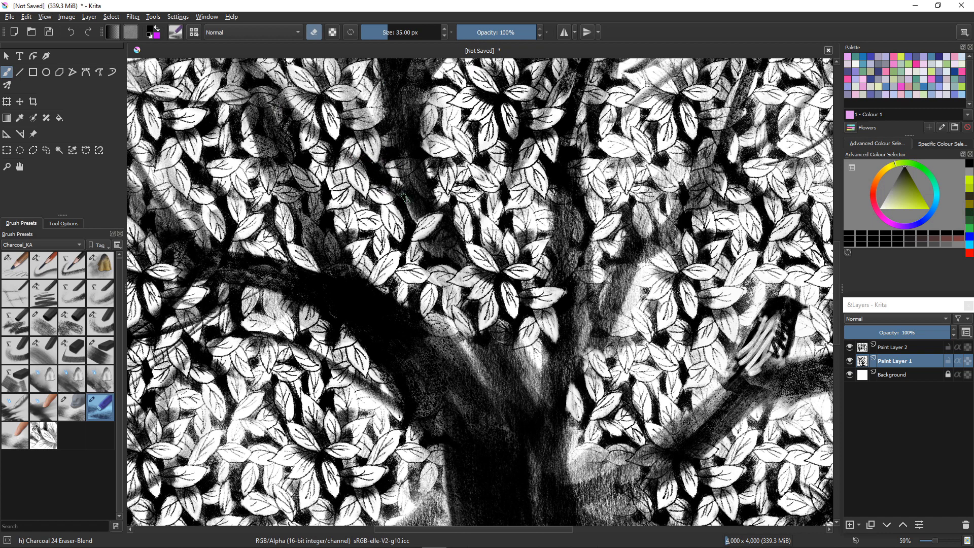
{"action": "mouse_move", "coordinate": [373, 121]}
{"action": "left_mouse_down"}
{"action": "mouse_move", "coordinate": [393, 149]}
{"action": "mouse_move", "coordinate": [388, 124]}
{"action": "mouse_move", "coordinate": [392, 135]}
{"action": "mouse_move", "coordinate": [410, 129]}
{"action": "mouse_move", "coordinate": [390, 144]}
{"action": "mouse_move", "coordinate": [380, 136]}
{"action": "mouse_move", "coordinate": [410, 132]}
{"action": "mouse_move", "coordinate": [393, 148]}
{"action": "mouse_move", "coordinate": [407, 120]}
{"action": "mouse_move", "coordinate": [380, 177]}
{"action": "mouse_move", "coordinate": [402, 168]}
{"action": "left_mouse_up"}
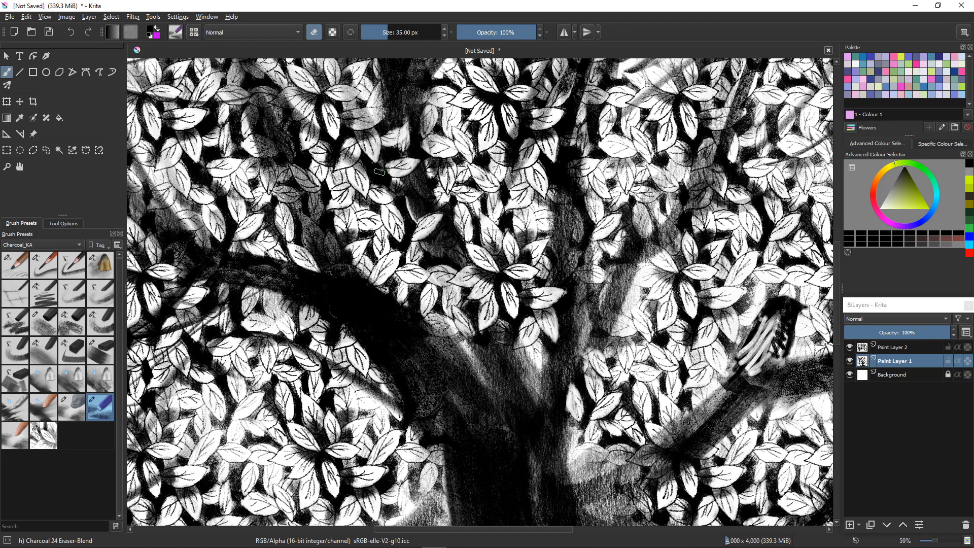
Step: Erase the branch charcoal inside the leaves at the trunk fork's left edge and beneath the arching left limb
{"action": "scroll", "coordinate": [354, 302], "scroll_direction": "down", "scroll_amount": 5}
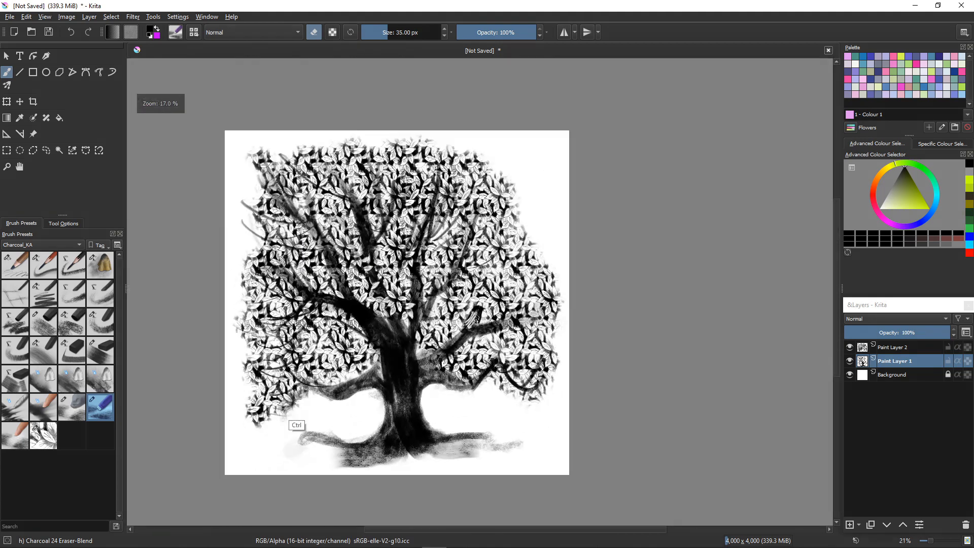
{"action": "scroll", "coordinate": [354, 302], "scroll_direction": "up", "scroll_amount": 1}
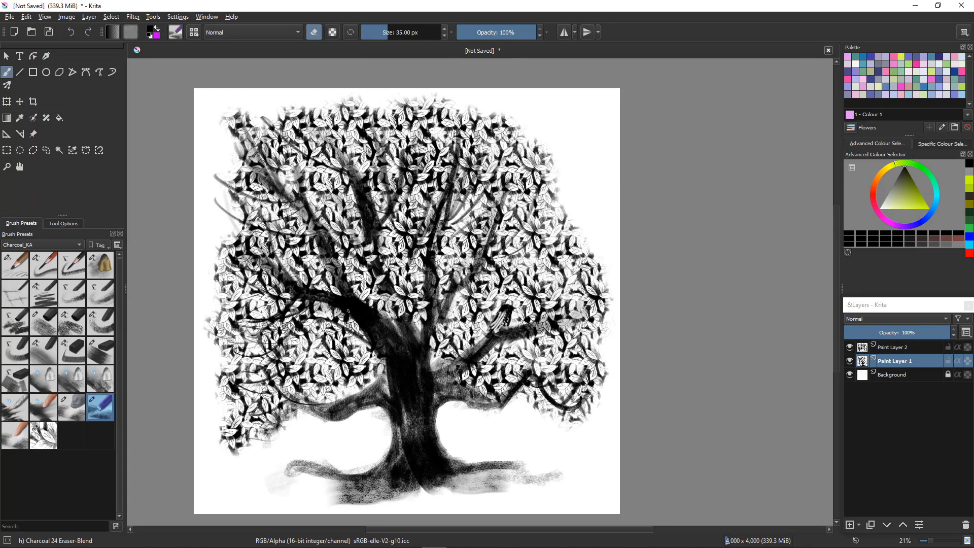
{"action": "scroll", "coordinate": [347, 375], "scroll_direction": "up", "scroll_amount": 5}
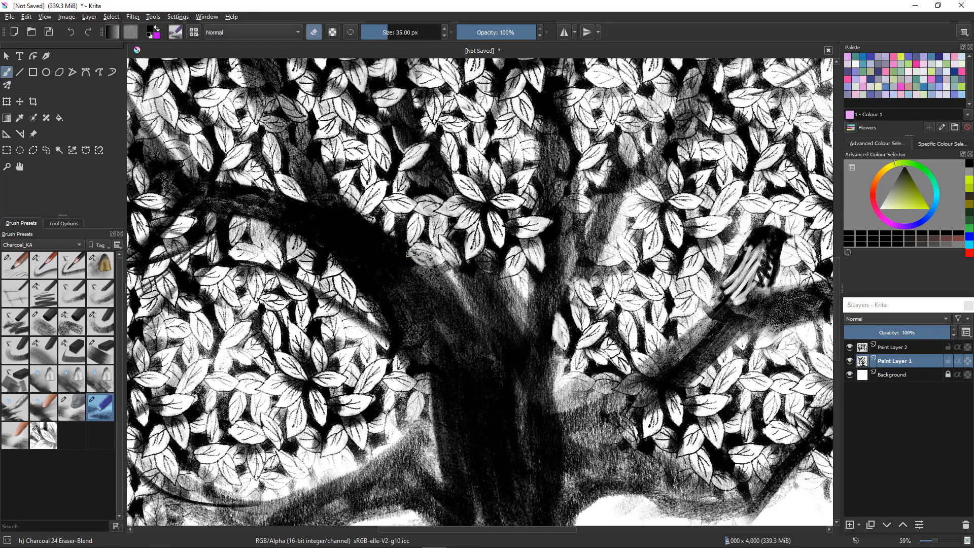
{"action": "mouse_move", "coordinate": [423, 247]}
{"action": "left_mouse_down"}
{"action": "mouse_move", "coordinate": [411, 255]}
{"action": "mouse_move", "coordinate": [425, 263]}
{"action": "mouse_move", "coordinate": [493, 263]}
{"action": "mouse_move", "coordinate": [498, 278]}
{"action": "left_mouse_up"}
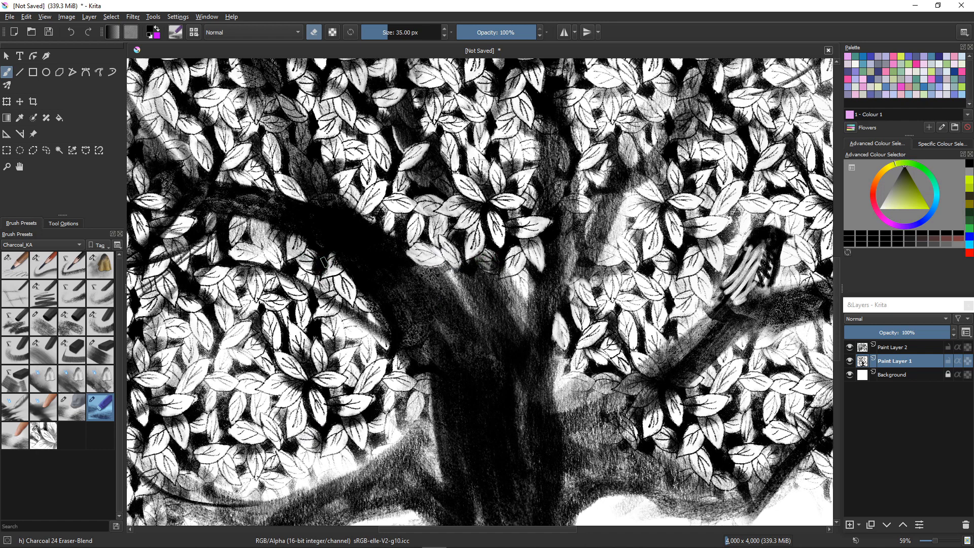
{"action": "left_click_drag", "start_coordinate": [299, 236], "coordinate": [289, 252]}
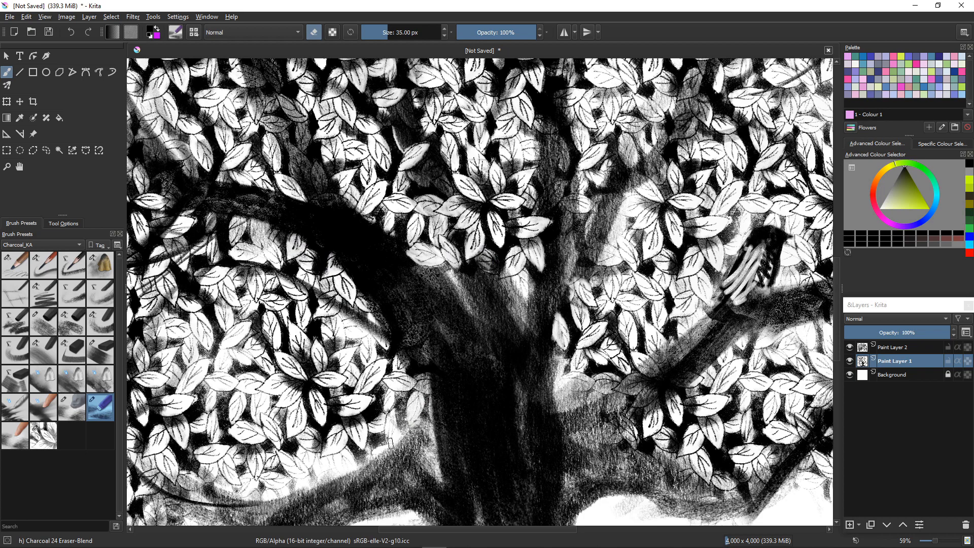
Step: Erase a row of hanging leaf shapes into the upper edge of the lower-left branch, below the foliage
{"action": "scroll", "coordinate": [250, 456], "scroll_direction": "up", "scroll_amount": 5}
{"action": "scroll", "coordinate": [249, 456], "scroll_direction": "down", "scroll_amount": 2}
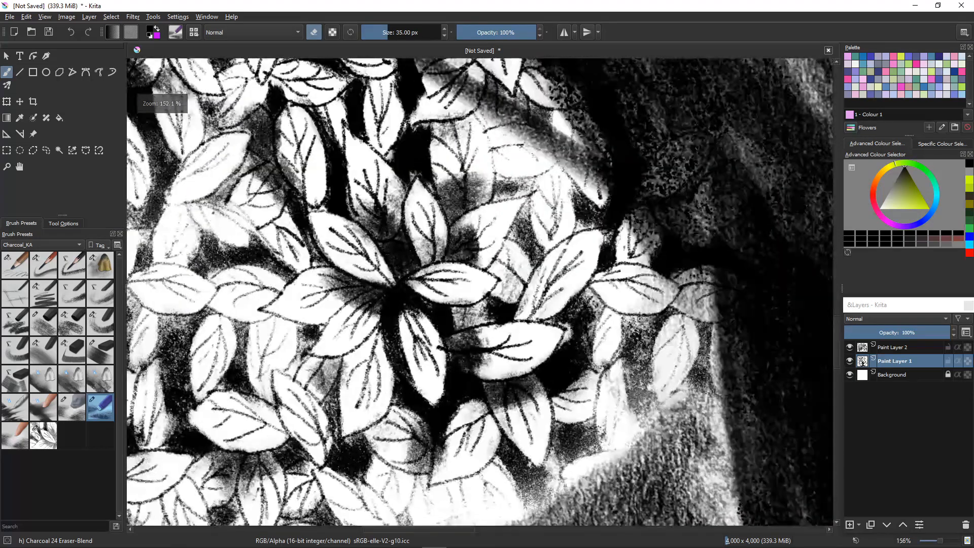
{"action": "left_click_drag", "start_coordinate": [264, 446], "coordinate": [264, 198]}
{"action": "scroll", "coordinate": [316, 341], "scroll_direction": "down", "scroll_amount": 4}
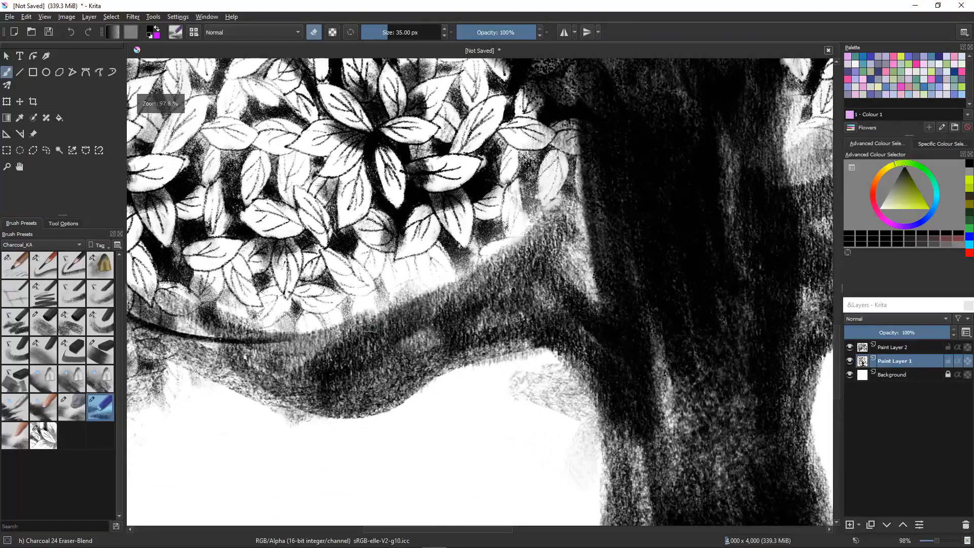
{"action": "mouse_move", "coordinate": [367, 307]}
{"action": "left_mouse_down"}
{"action": "mouse_move", "coordinate": [361, 339]}
{"action": "mouse_move", "coordinate": [326, 323]}
{"action": "mouse_move", "coordinate": [332, 309]}
{"action": "mouse_move", "coordinate": [332, 341]}
{"action": "mouse_move", "coordinate": [321, 317]}
{"action": "mouse_move", "coordinate": [309, 326]}
{"action": "mouse_move", "coordinate": [319, 347]}
{"action": "mouse_move", "coordinate": [310, 321]}
{"action": "mouse_move", "coordinate": [312, 355]}
{"action": "mouse_move", "coordinate": [296, 329]}
{"action": "mouse_move", "coordinate": [315, 368]}
{"action": "mouse_move", "coordinate": [288, 332]}
{"action": "mouse_move", "coordinate": [283, 346]}
{"action": "mouse_move", "coordinate": [278, 330]}
{"action": "mouse_move", "coordinate": [267, 337]}
{"action": "mouse_move", "coordinate": [274, 351]}
{"action": "mouse_move", "coordinate": [223, 302]}
{"action": "mouse_move", "coordinate": [232, 328]}
{"action": "mouse_move", "coordinate": [224, 306]}
{"action": "mouse_move", "coordinate": [231, 312]}
{"action": "mouse_move", "coordinate": [172, 297]}
{"action": "left_mouse_up"}
{"action": "left_click_drag", "start_coordinate": [174, 309], "coordinate": [152, 302]}
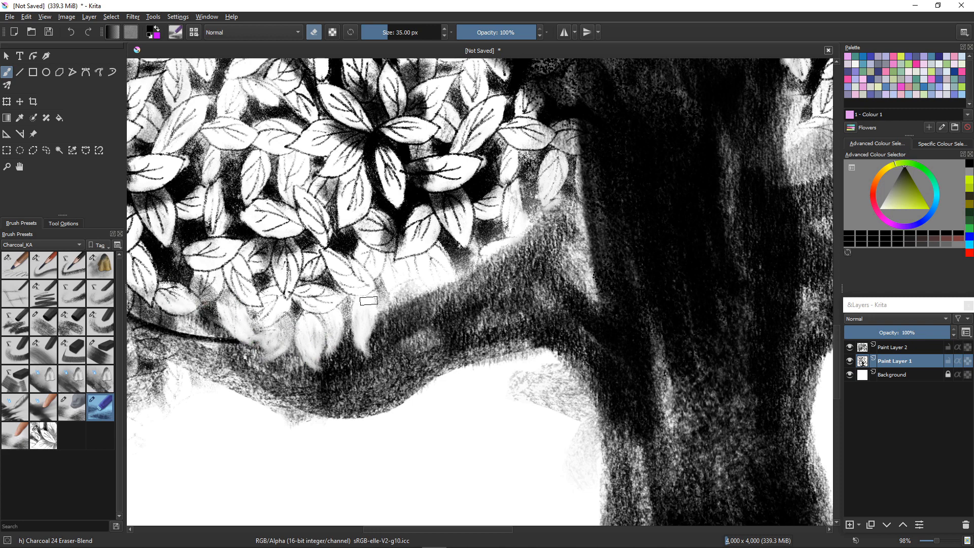
{"action": "mouse_move", "coordinate": [450, 266]}
{"action": "left_mouse_down"}
{"action": "mouse_move", "coordinate": [453, 312]}
{"action": "mouse_move", "coordinate": [428, 271]}
{"action": "mouse_move", "coordinate": [446, 297]}
{"action": "mouse_move", "coordinate": [439, 276]}
{"action": "mouse_move", "coordinate": [400, 284]}
{"action": "mouse_move", "coordinate": [413, 295]}
{"action": "mouse_move", "coordinate": [410, 273]}
{"action": "mouse_move", "coordinate": [411, 309]}
{"action": "mouse_move", "coordinate": [396, 286]}
{"action": "mouse_move", "coordinate": [411, 316]}
{"action": "left_mouse_up"}
{"action": "scroll", "coordinate": [411, 317], "scroll_direction": "down", "scroll_amount": 6}
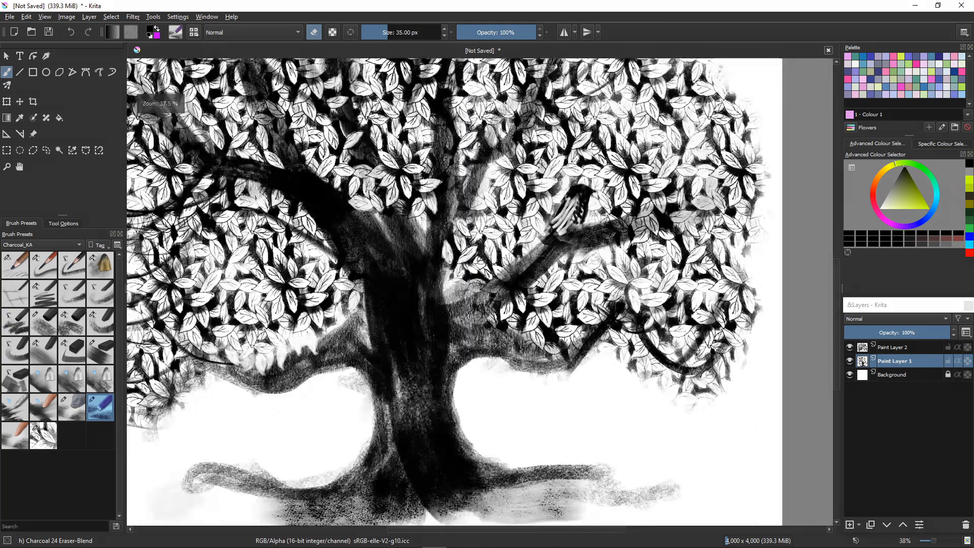
{"action": "scroll", "coordinate": [239, 409], "scroll_direction": "down", "scroll_amount": 4}
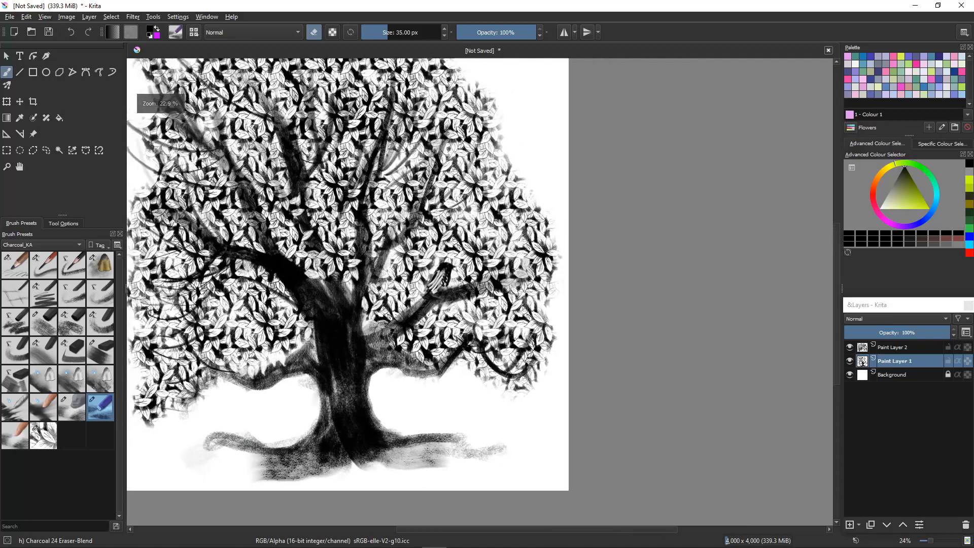
{"action": "scroll", "coordinate": [300, 420], "scroll_direction": "up", "scroll_amount": 2}
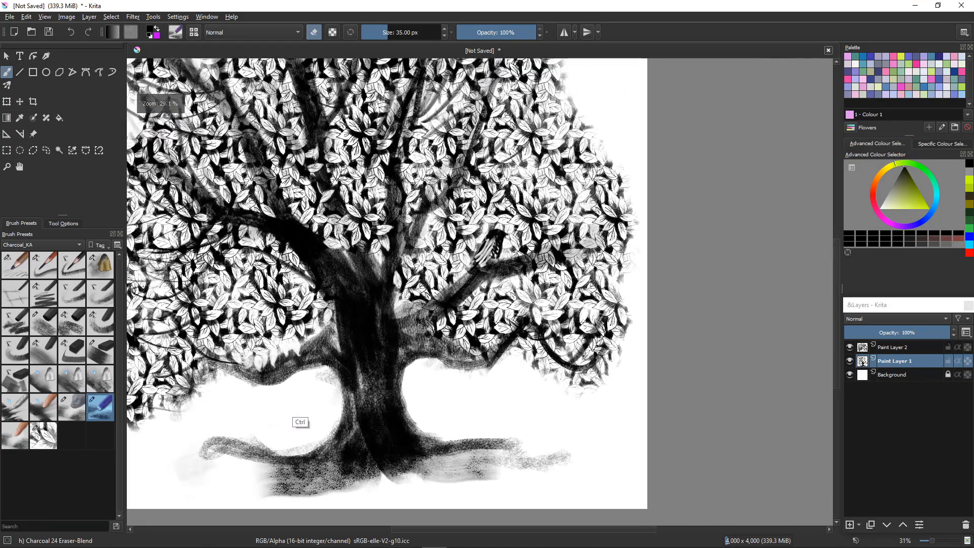
{"action": "mouse_move", "coordinate": [283, 413]}
{"action": "left_mouse_down"}
{"action": "mouse_move", "coordinate": [388, 392]}
{"action": "mouse_move", "coordinate": [371, 424]}
{"action": "mouse_move", "coordinate": [382, 414]}
{"action": "mouse_move", "coordinate": [432, 323]}
{"action": "mouse_move", "coordinate": [370, 389]}
{"action": "mouse_move", "coordinate": [377, 310]}
{"action": "left_mouse_up"}
{"action": "right_click", "coordinate": [385, 339]}
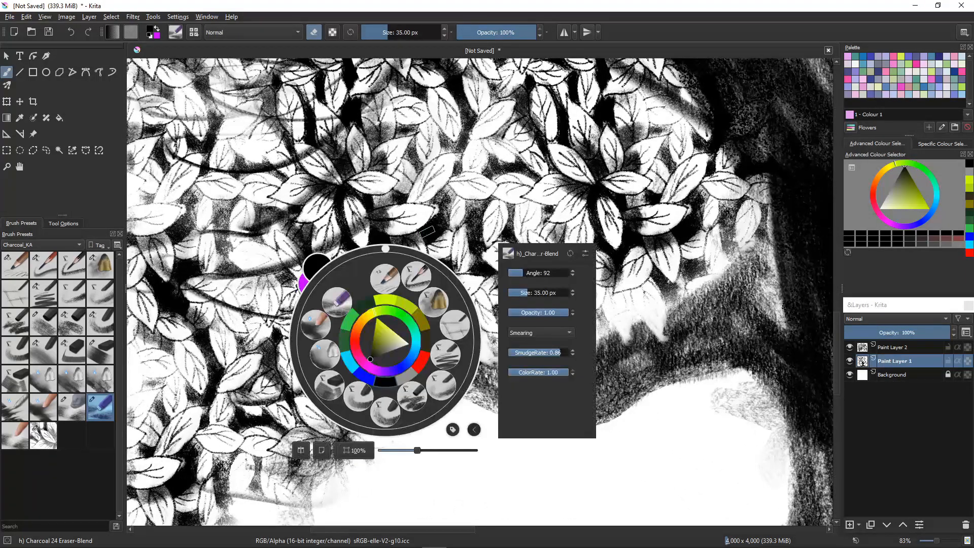
{"action": "left_click", "coordinate": [585, 253]}
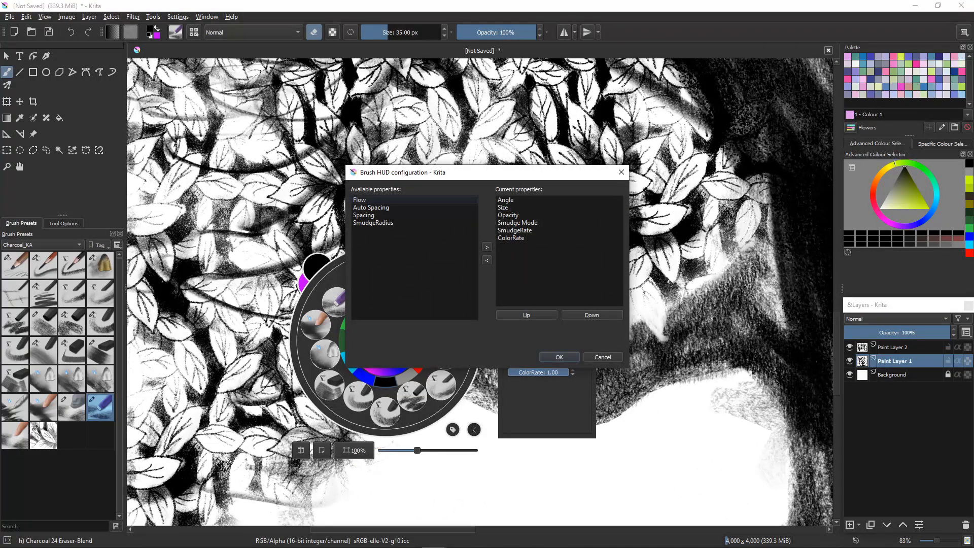
{"action": "key", "text": "Return"}
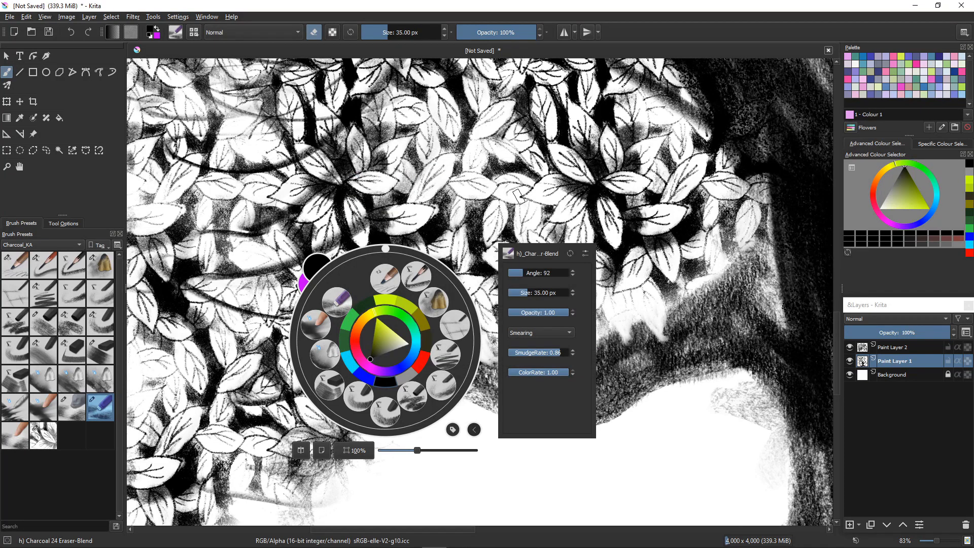
{"action": "left_click", "coordinate": [438, 242]}
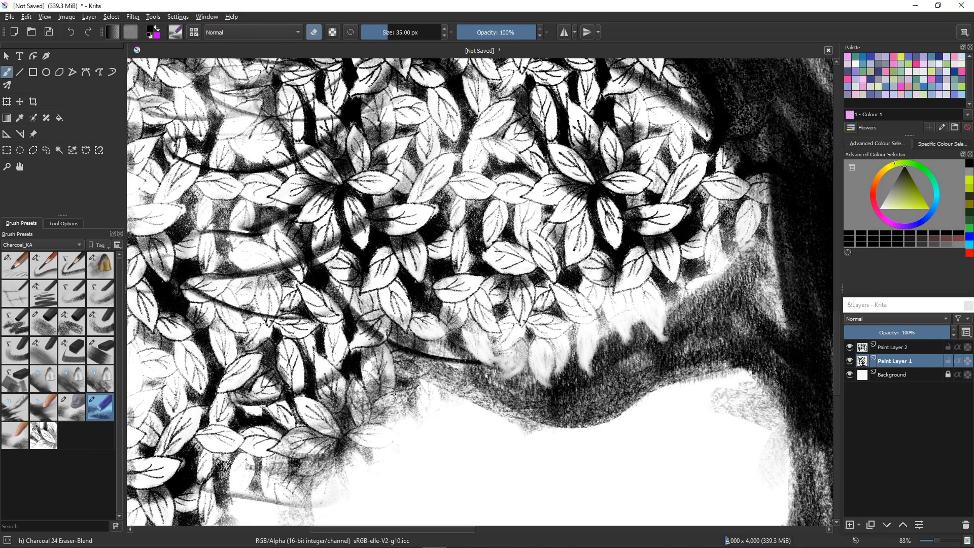
Step: Erase the dark branch lines crossing individual leaves in the lower-left crown and at the left end of the lower-left branch
{"action": "mouse_move", "coordinate": [392, 393]}
{"action": "left_mouse_down"}
{"action": "mouse_move", "coordinate": [372, 351]}
{"action": "mouse_move", "coordinate": [381, 330]}
{"action": "mouse_move", "coordinate": [361, 337]}
{"action": "mouse_move", "coordinate": [379, 324]}
{"action": "mouse_move", "coordinate": [378, 337]}
{"action": "left_mouse_up"}
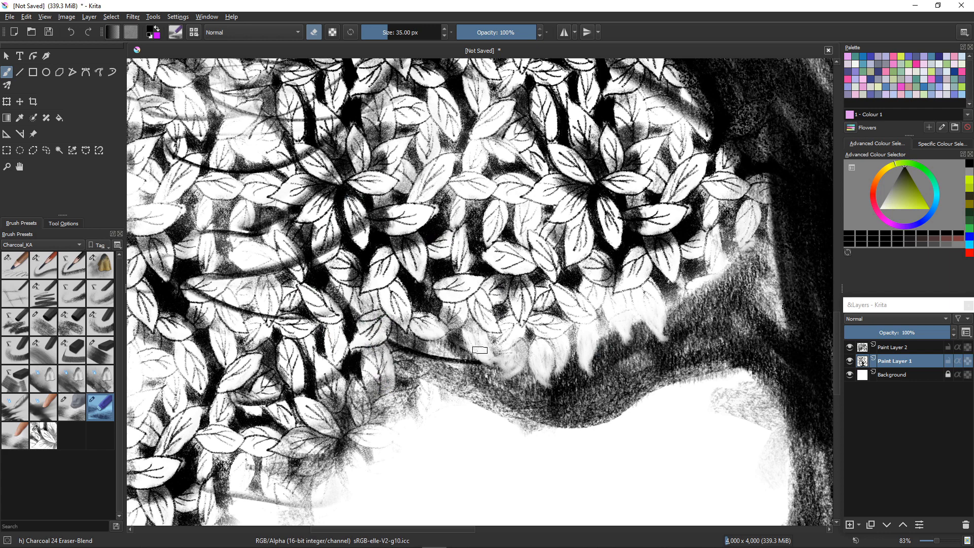
{"action": "mouse_move", "coordinate": [480, 350]}
{"action": "left_mouse_down"}
{"action": "mouse_move", "coordinate": [466, 335]}
{"action": "mouse_move", "coordinate": [487, 360]}
{"action": "mouse_move", "coordinate": [474, 355]}
{"action": "left_mouse_up"}
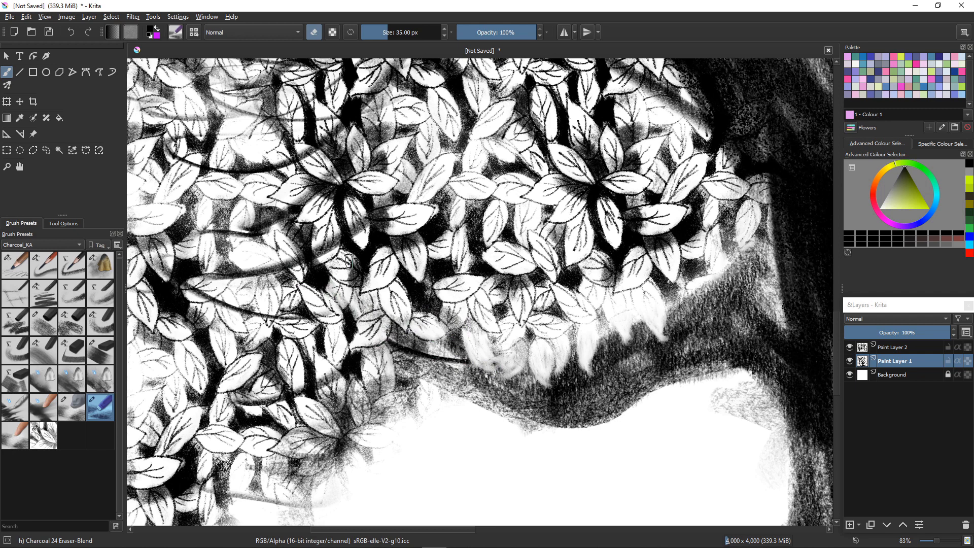
{"action": "left_click_drag", "start_coordinate": [337, 369], "coordinate": [325, 405]}
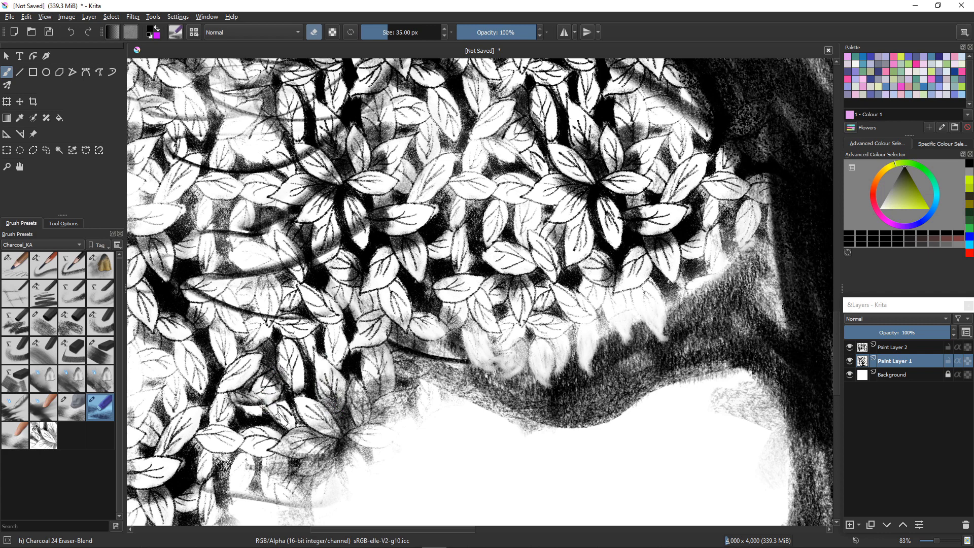
{"action": "mouse_move", "coordinate": [262, 408]}
{"action": "left_mouse_down"}
{"action": "mouse_move", "coordinate": [224, 389]}
{"action": "mouse_move", "coordinate": [265, 449]}
{"action": "mouse_move", "coordinate": [300, 439]}
{"action": "left_mouse_up"}
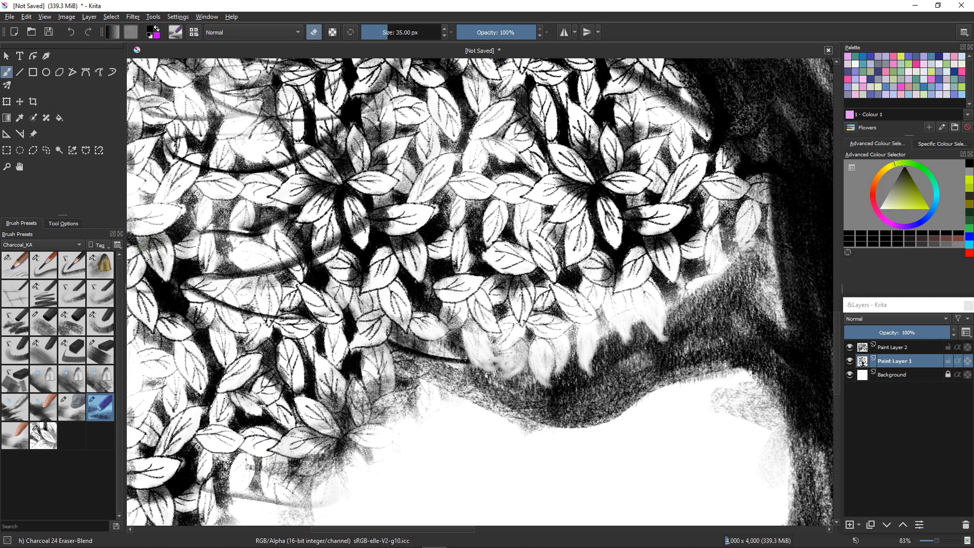
{"action": "mouse_move", "coordinate": [224, 279]}
{"action": "left_mouse_down"}
{"action": "mouse_move", "coordinate": [188, 279]}
{"action": "mouse_move", "coordinate": [224, 296]}
{"action": "mouse_move", "coordinate": [216, 303]}
{"action": "mouse_move", "coordinate": [233, 302]}
{"action": "mouse_move", "coordinate": [239, 316]}
{"action": "mouse_move", "coordinate": [190, 292]}
{"action": "left_mouse_up"}
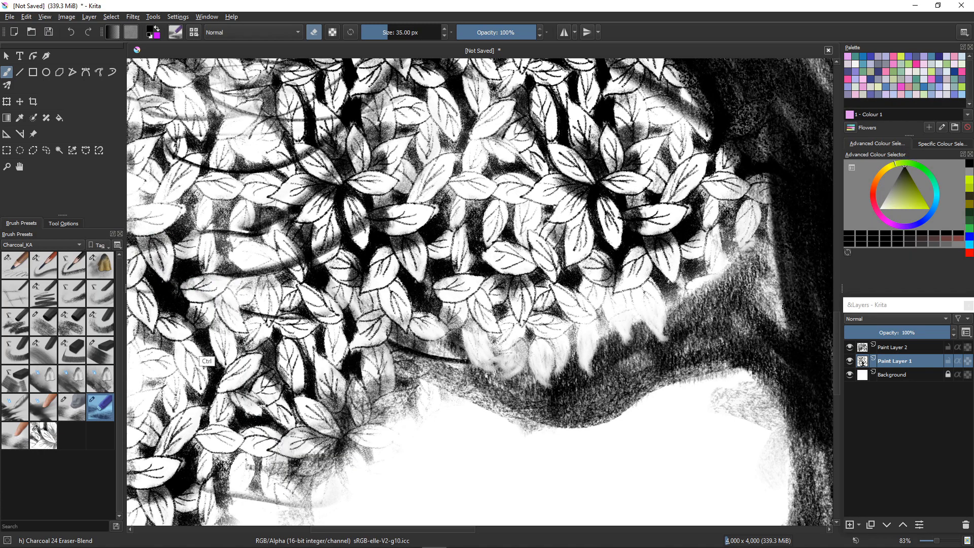
{"action": "scroll", "coordinate": [207, 362], "scroll_direction": "down", "scroll_amount": 5}
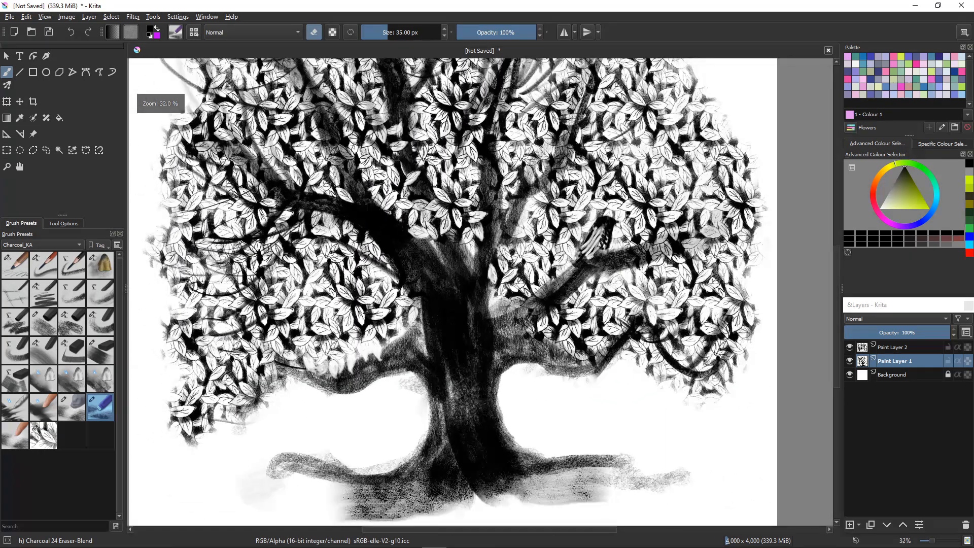
{"action": "left_click_drag", "start_coordinate": [218, 380], "coordinate": [380, 327]}
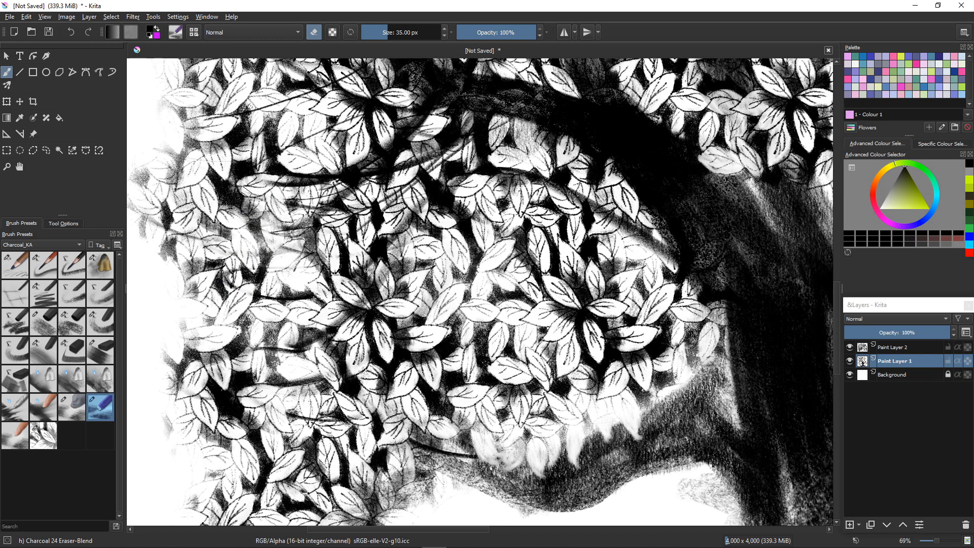
{"action": "scroll", "coordinate": [258, 437], "scroll_direction": "down", "scroll_amount": 3}
{"action": "right_click", "coordinate": [250, 404]}
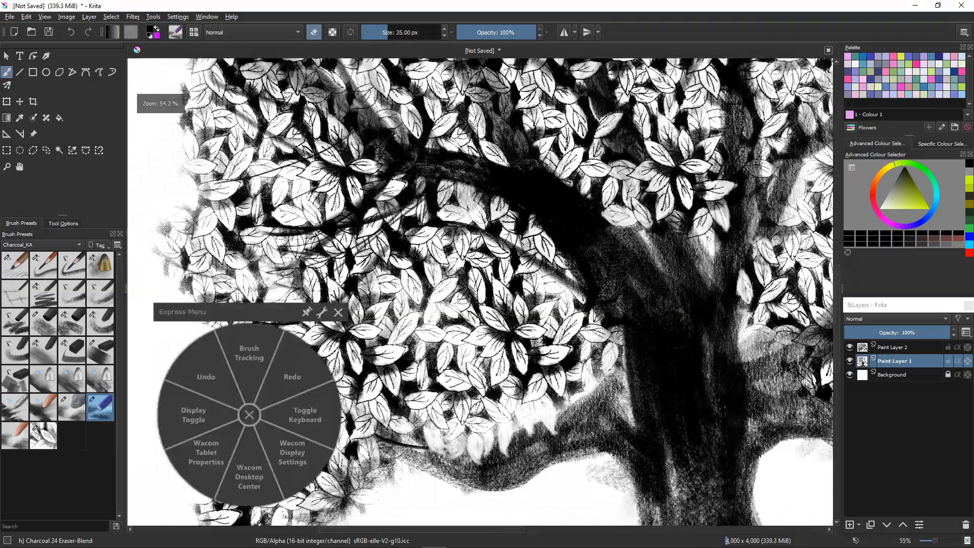
{"action": "right_click", "coordinate": [250, 404]}
{"action": "scroll", "coordinate": [365, 473], "scroll_direction": "up", "scroll_amount": 4}
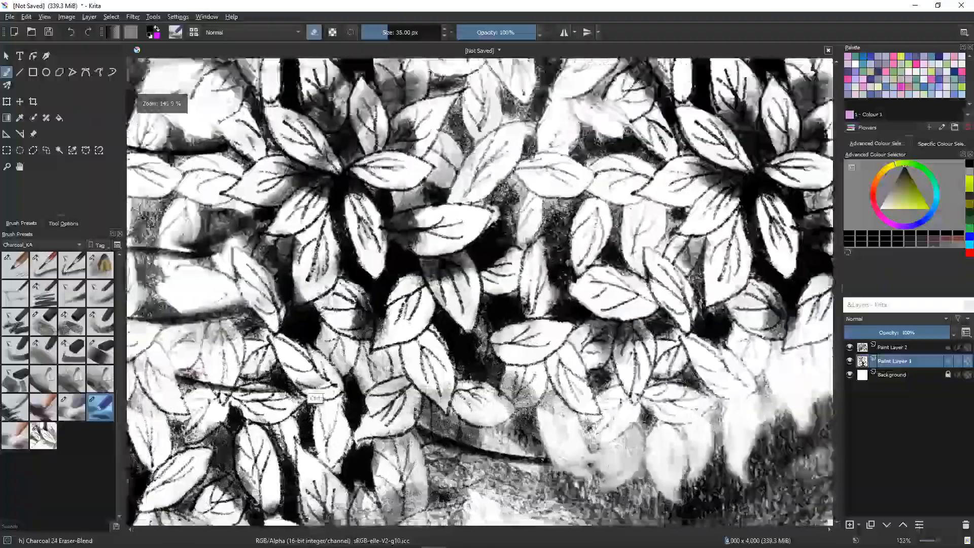
{"action": "scroll", "coordinate": [479, 292], "scroll_direction": "up", "scroll_amount": 5}
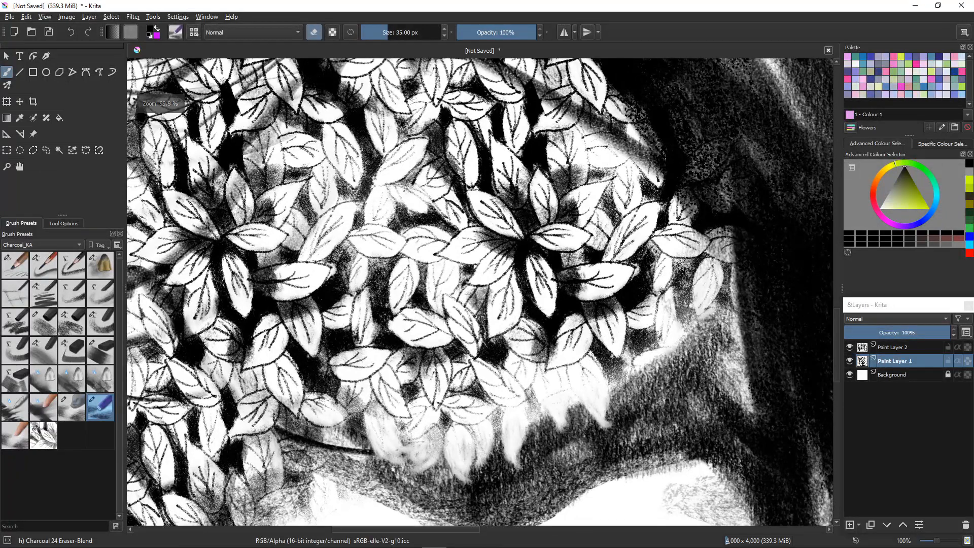
Step: Outline the rightmost hanging leaf on the lower-left branch with Charcoal 01 Draw-Detail, and reduce the brush size to 11 px
{"action": "left_click", "coordinate": [13, 266]}
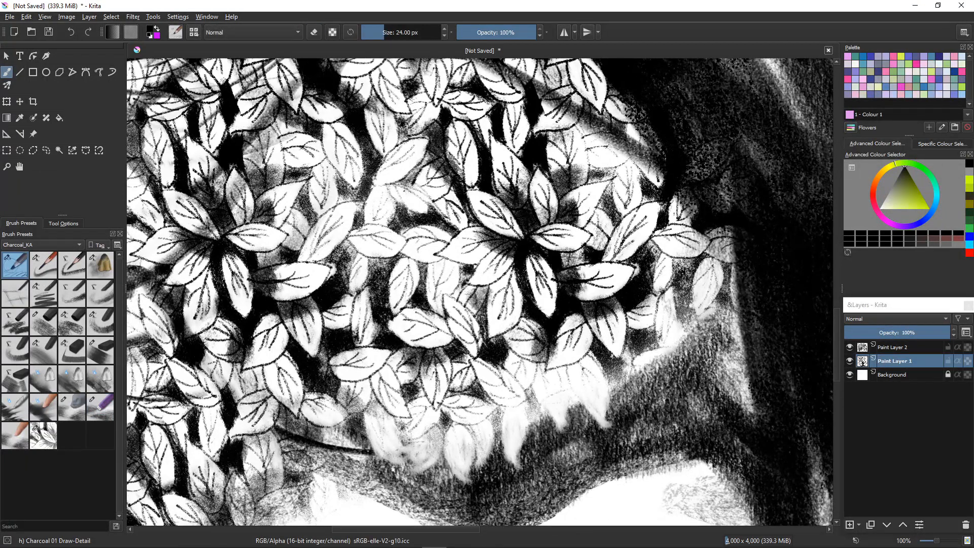
{"action": "left_click_drag", "start_coordinate": [596, 364], "coordinate": [605, 422]}
{"action": "key", "text": "bracketleft"}
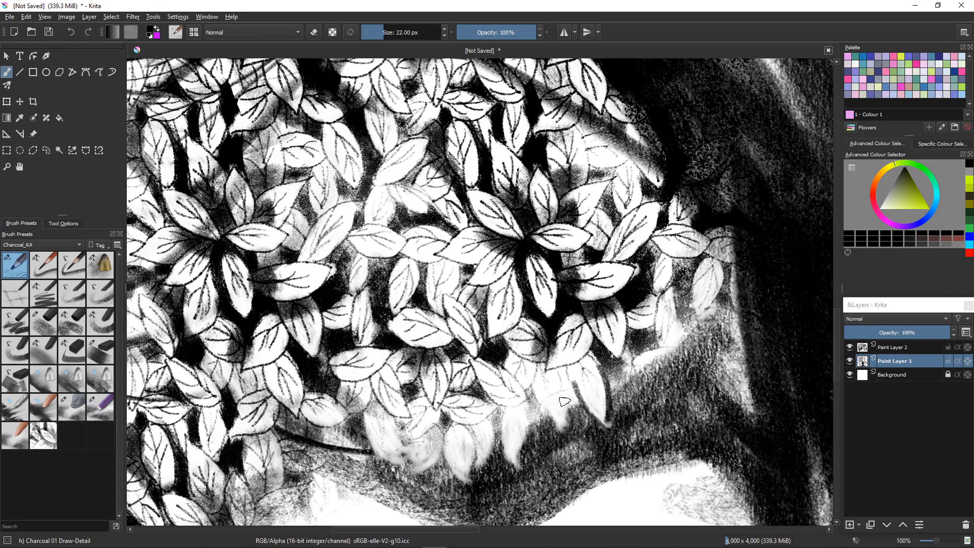
{"action": "key", "text": "bracketleft"}
{"action": "key", "text": "bracketleft"}
{"action": "key", "text": "bracketleft"}
{"action": "key", "text": "bracketleft"}
{"action": "key", "text": "bracketleft"}
{"action": "key", "text": "bracketleft"}
Step: Outline the other hanging leaves along the lower-left branch and add center veins with the 11 px detail charcoal
{"action": "left_click_drag", "start_coordinate": [570, 376], "coordinate": [568, 419]}
{"action": "mouse_move", "coordinate": [533, 385]}
{"action": "left_mouse_down"}
{"action": "mouse_move", "coordinate": [557, 430]}
{"action": "mouse_move", "coordinate": [516, 471]}
{"action": "left_mouse_up"}
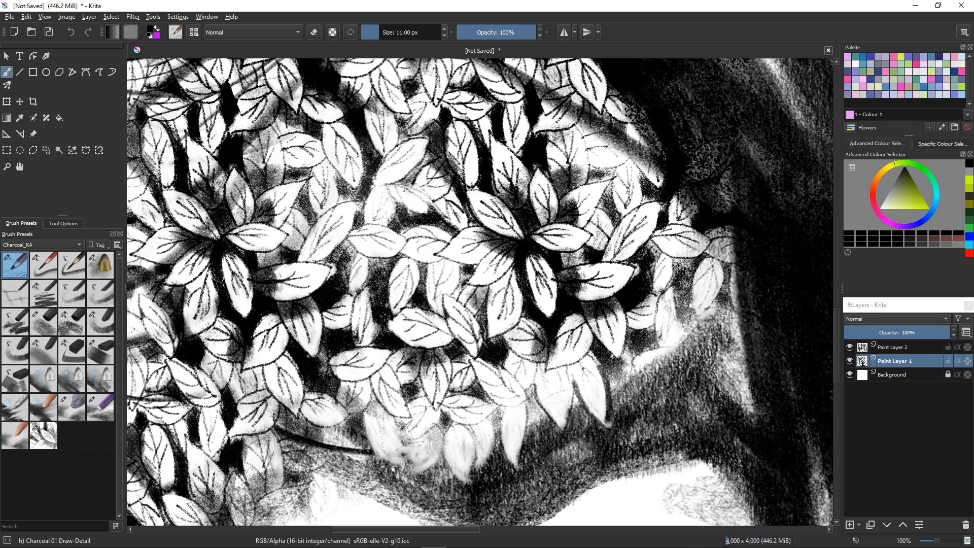
{"action": "mouse_move", "coordinate": [504, 406]}
{"action": "left_mouse_down"}
{"action": "mouse_move", "coordinate": [514, 471]}
{"action": "mouse_move", "coordinate": [514, 423]}
{"action": "mouse_move", "coordinate": [515, 456]}
{"action": "left_mouse_up"}
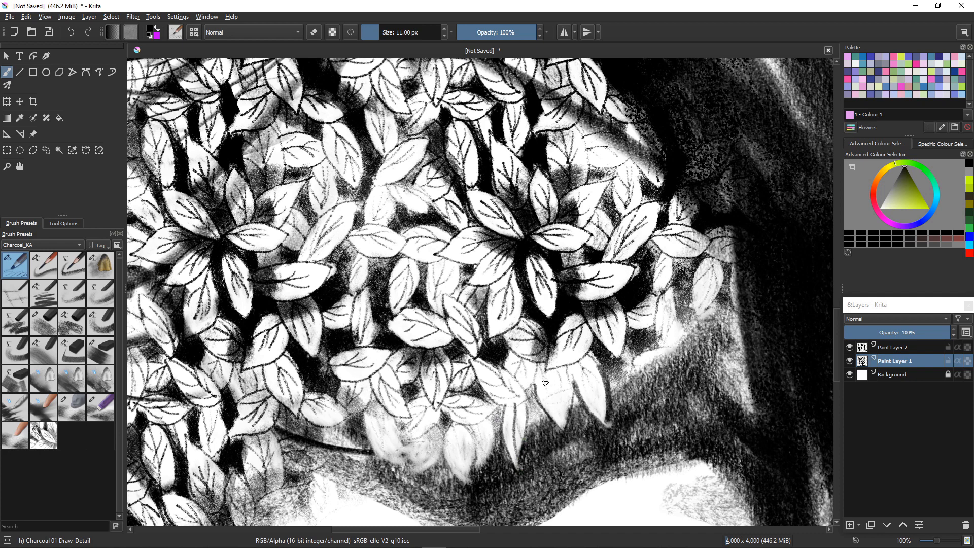
{"action": "left_click_drag", "start_coordinate": [549, 369], "coordinate": [561, 419]}
{"action": "left_click_drag", "start_coordinate": [483, 420], "coordinate": [476, 467]}
{"action": "mouse_move", "coordinate": [459, 425]}
{"action": "left_mouse_down"}
{"action": "mouse_move", "coordinate": [471, 478]}
{"action": "mouse_move", "coordinate": [455, 468]}
{"action": "mouse_move", "coordinate": [439, 428]}
{"action": "mouse_move", "coordinate": [415, 452]}
{"action": "left_mouse_up"}
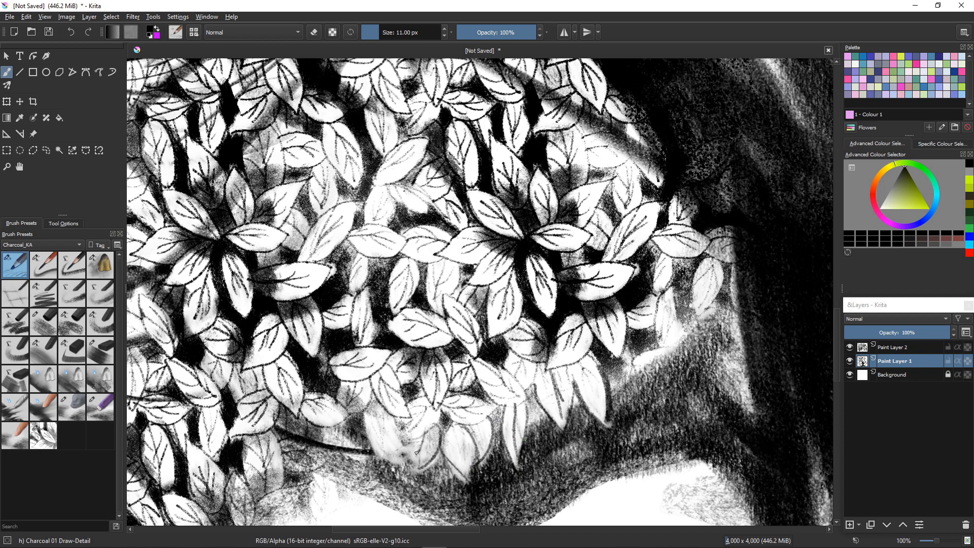
Step: Draw charcoal outlines completing the faded leaves around the left and lower edges of the lower-left crown
{"action": "scroll", "coordinate": [182, 464], "scroll_direction": "down", "scroll_amount": 5}
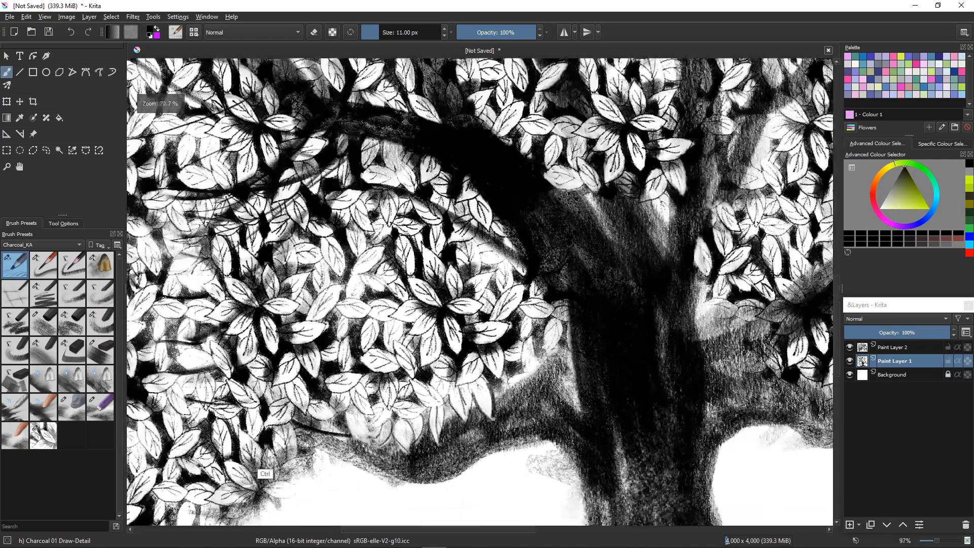
{"action": "scroll", "coordinate": [234, 446], "scroll_direction": "up", "scroll_amount": 5}
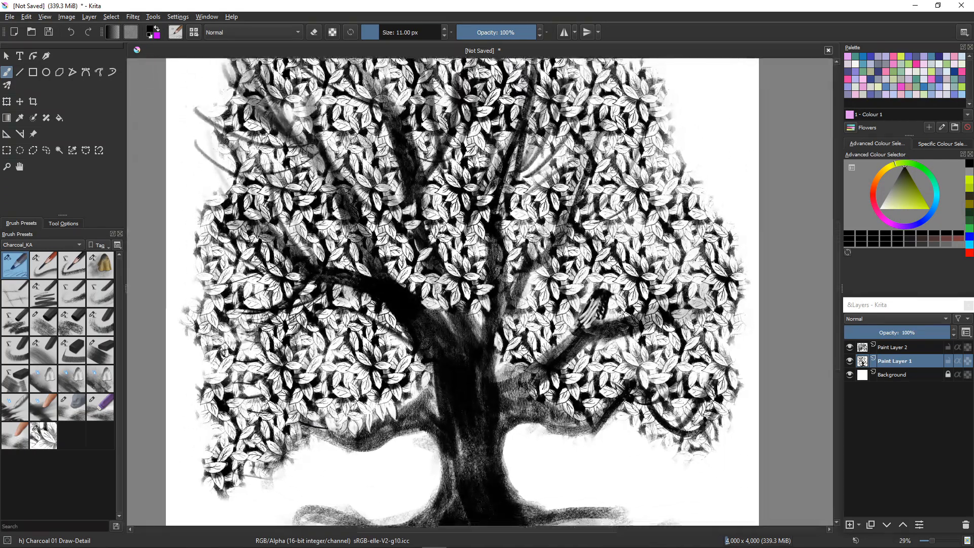
{"action": "scroll", "coordinate": [267, 350], "scroll_direction": "down", "scroll_amount": 2}
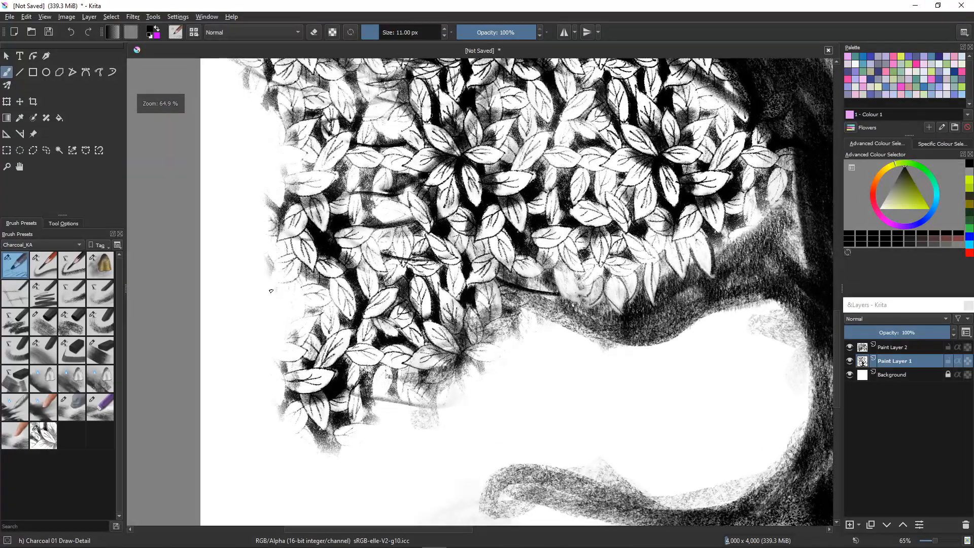
{"action": "left_click_drag", "start_coordinate": [270, 269], "coordinate": [262, 287]}
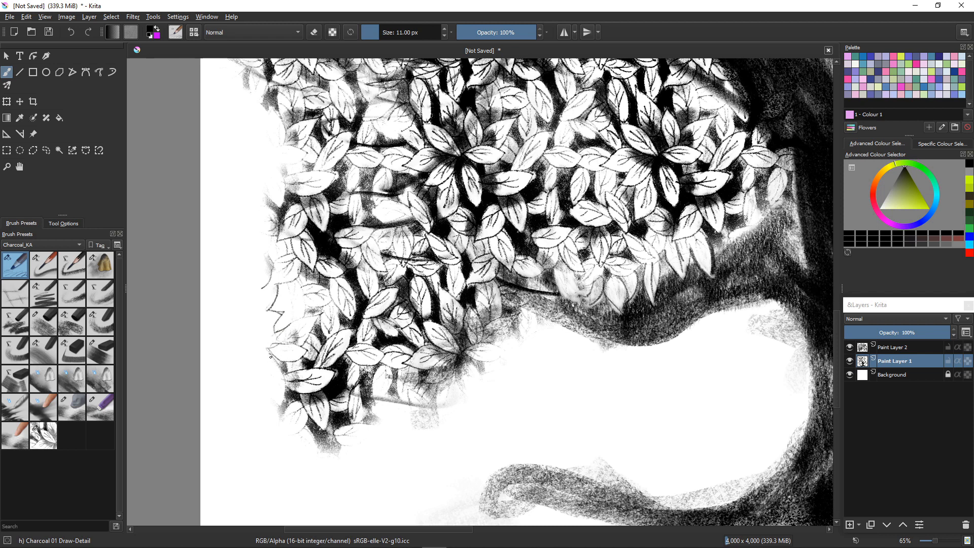
{"action": "left_click_drag", "start_coordinate": [271, 356], "coordinate": [269, 381]}
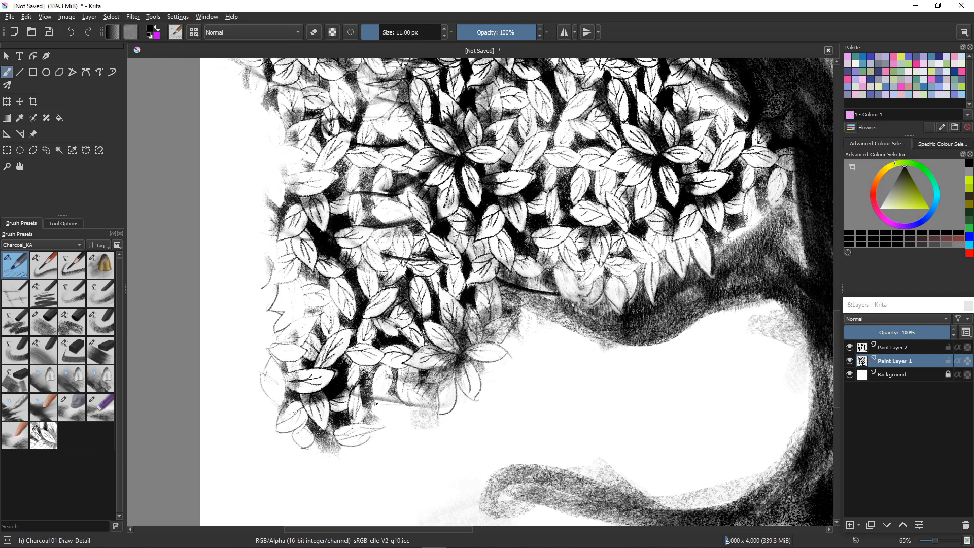
Step: Outline the remaining faded leaves along the left edge of the crown with the 11 px detail charcoal
{"action": "left_click_drag", "start_coordinate": [376, 402], "coordinate": [389, 378]}
{"action": "left_click_drag", "start_coordinate": [277, 287], "coordinate": [275, 305]}
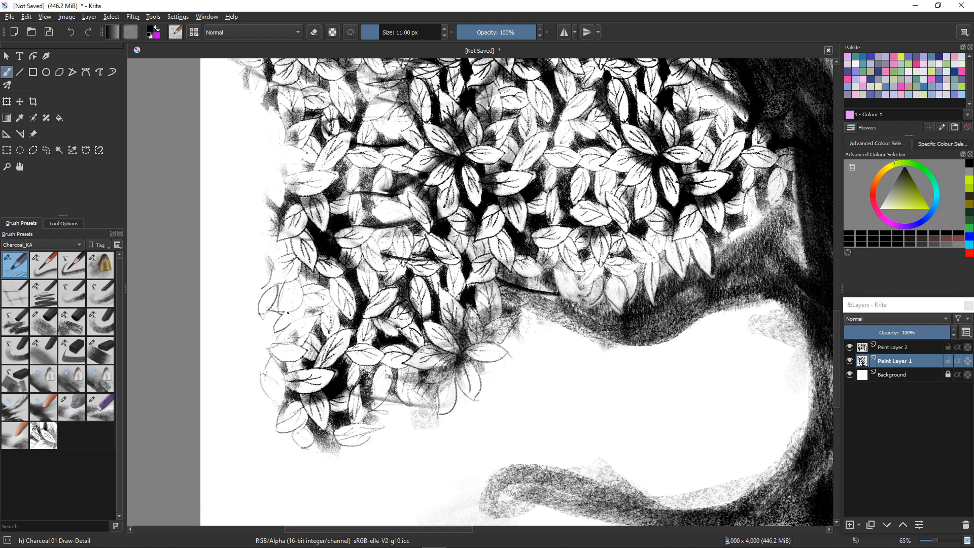
{"action": "scroll", "coordinate": [238, 303], "scroll_direction": "down", "scroll_amount": 3}
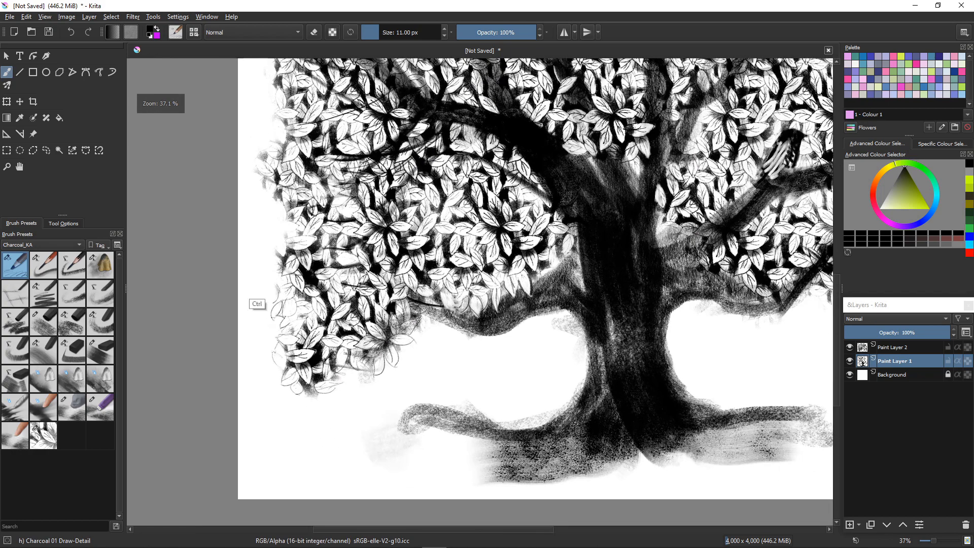
{"action": "scroll", "coordinate": [368, 337], "scroll_direction": "up", "scroll_amount": 4}
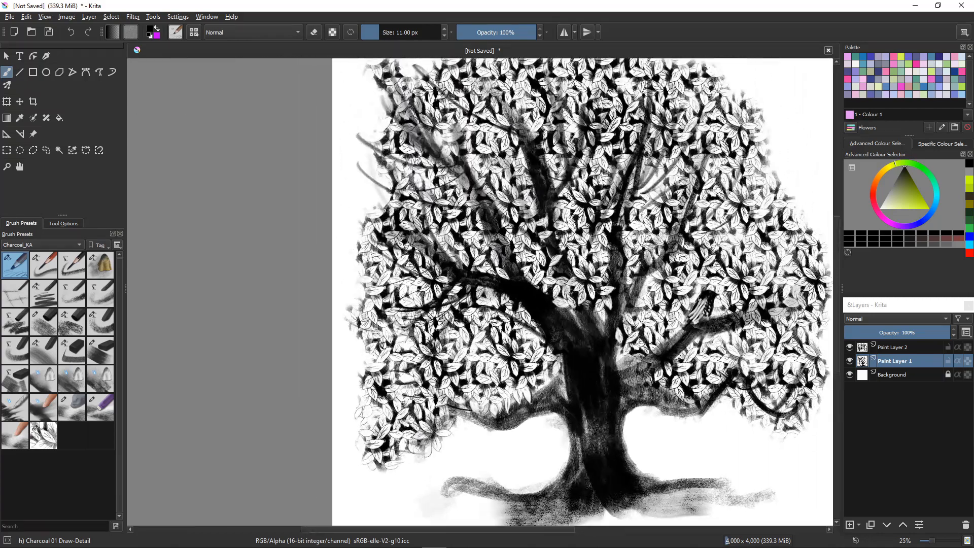
{"action": "scroll", "coordinate": [335, 332], "scroll_direction": "up", "scroll_amount": 2}
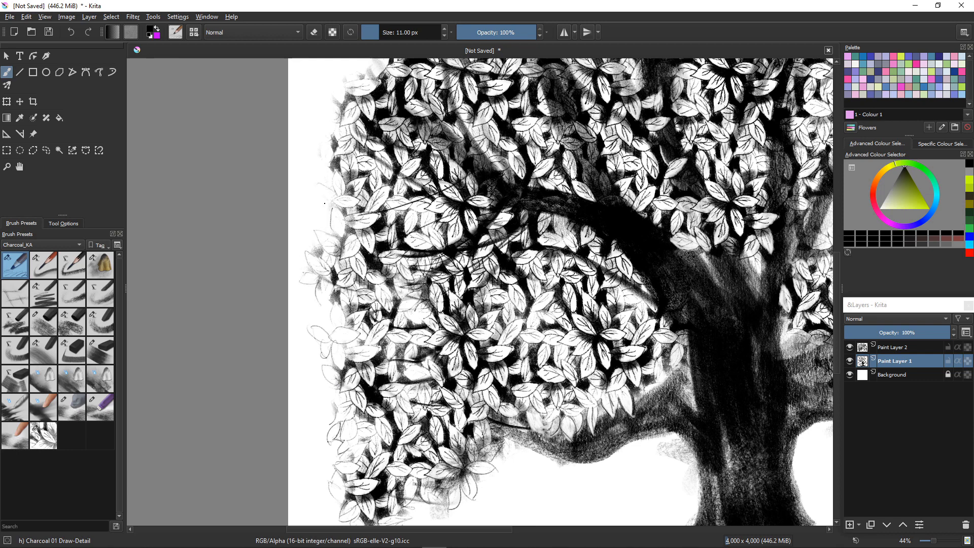
Step: Erase the branch charcoal covering the leaves above the arching left branch with Charcoal 24 Eraser-Blend at 35 px
{"action": "scroll", "coordinate": [393, 363], "scroll_direction": "down", "scroll_amount": 5}
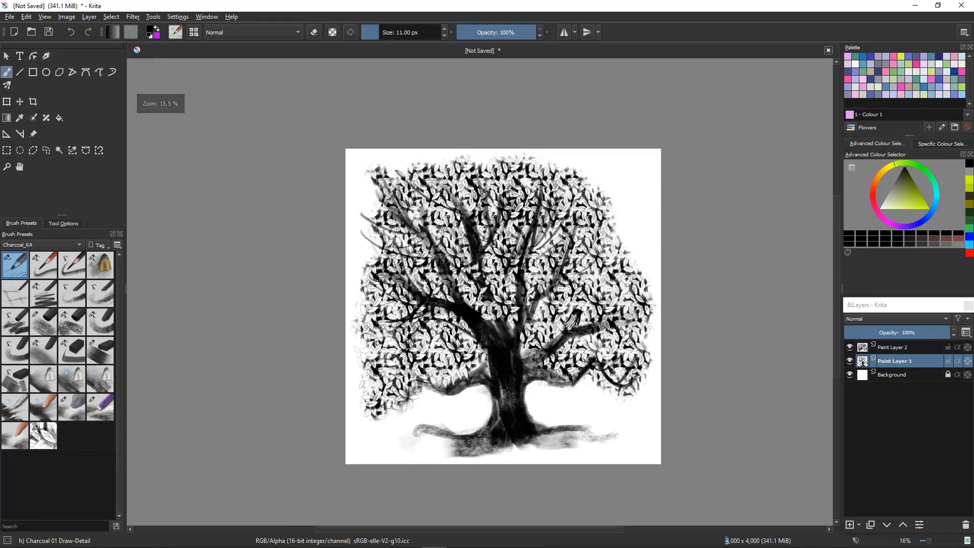
{"action": "scroll", "coordinate": [387, 257], "scroll_direction": "up", "scroll_amount": 5}
{"action": "scroll", "coordinate": [388, 256], "scroll_direction": "down", "scroll_amount": 4}
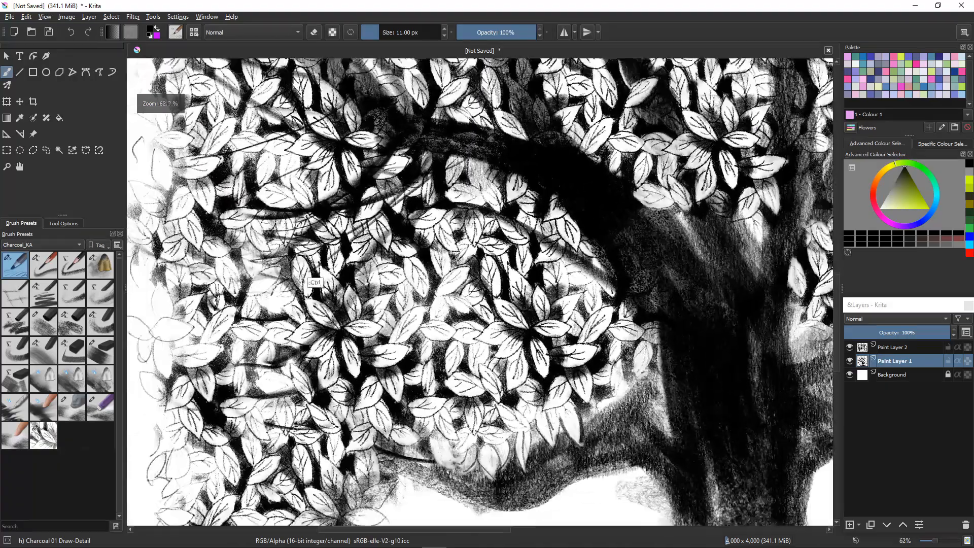
{"action": "scroll", "coordinate": [352, 350], "scroll_direction": "down", "scroll_amount": 4}
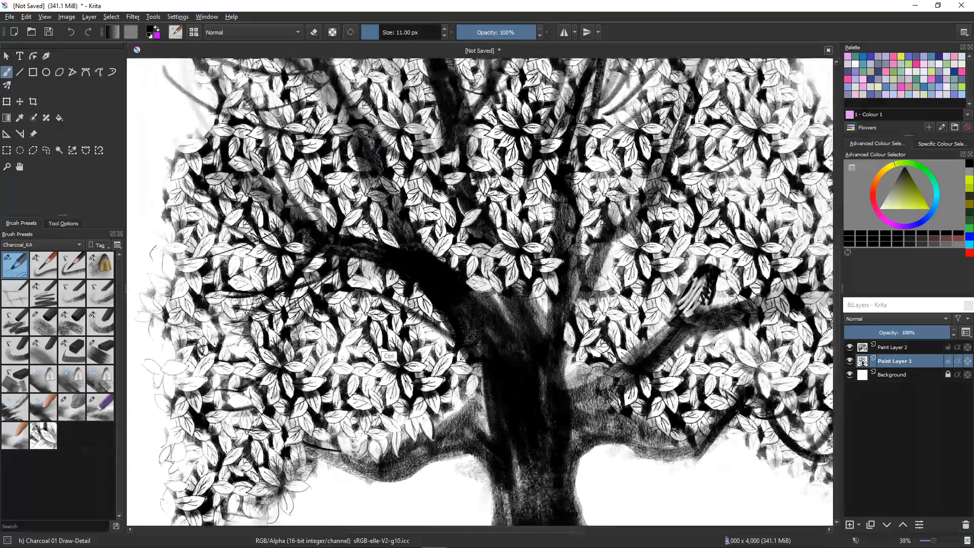
{"action": "scroll", "coordinate": [353, 350], "scroll_direction": "up", "scroll_amount": 4}
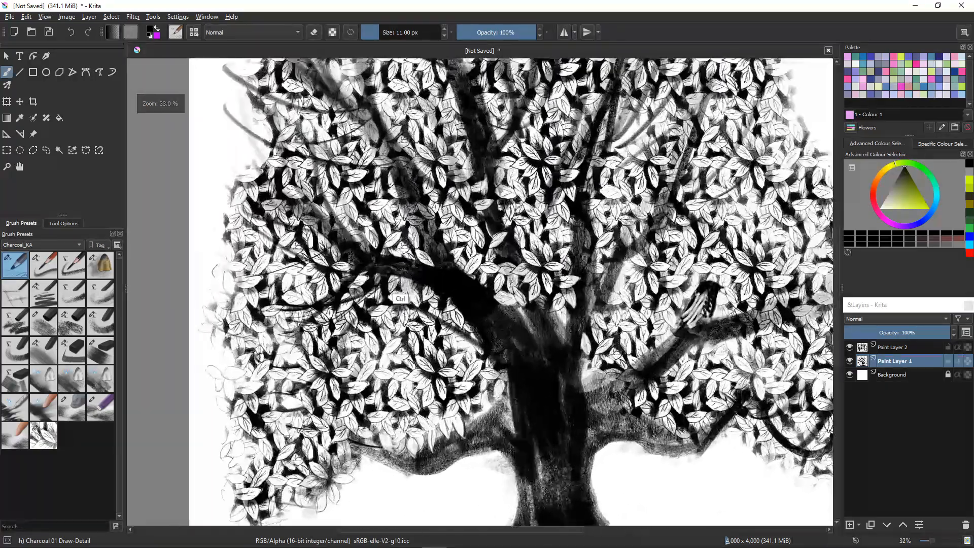
{"action": "scroll", "coordinate": [434, 352], "scroll_direction": "up", "scroll_amount": 1}
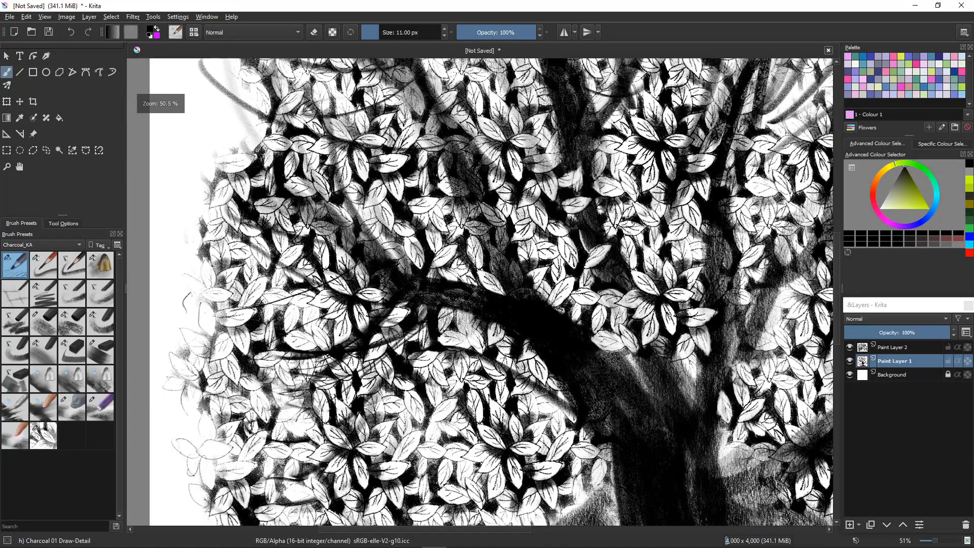
{"action": "left_click", "coordinate": [100, 407]}
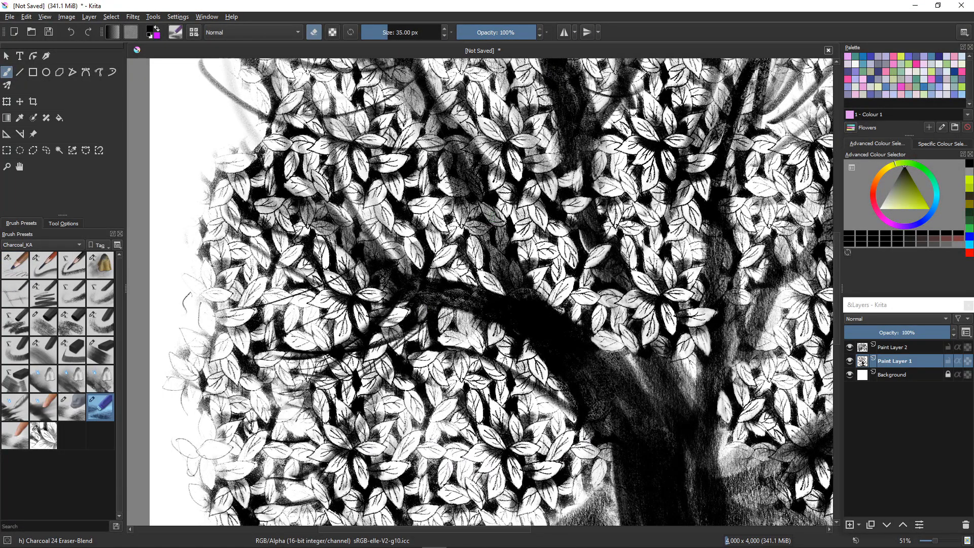
{"action": "mouse_move", "coordinate": [482, 208]}
{"action": "left_mouse_down"}
{"action": "mouse_move", "coordinate": [499, 213]}
{"action": "mouse_move", "coordinate": [486, 219]}
{"action": "mouse_move", "coordinate": [504, 232]}
{"action": "mouse_move", "coordinate": [493, 274]}
{"action": "mouse_move", "coordinate": [517, 271]}
{"action": "mouse_move", "coordinate": [505, 279]}
{"action": "left_mouse_up"}
{"action": "right_click", "coordinate": [482, 209]}
{"action": "left_click", "coordinate": [482, 209]}
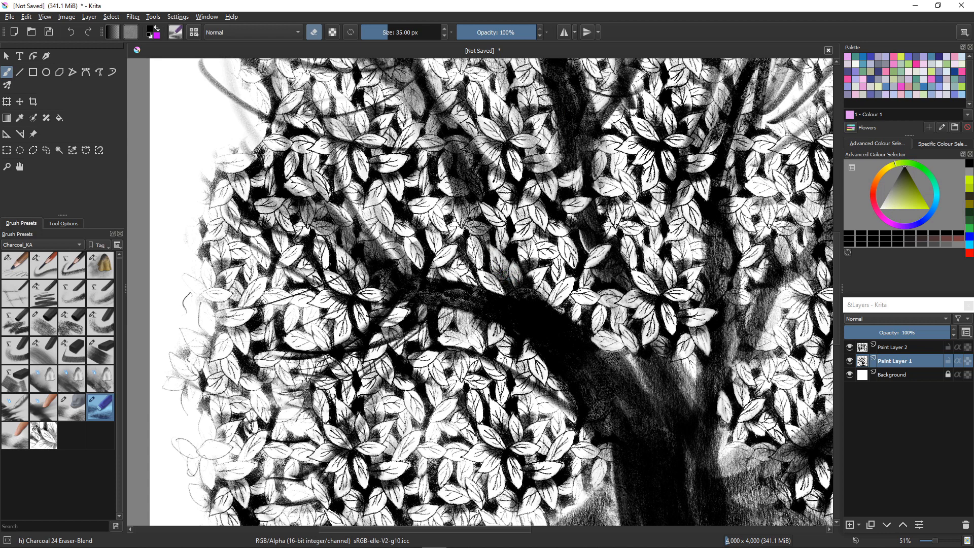
{"action": "mouse_move", "coordinate": [464, 224]}
{"action": "left_mouse_down"}
{"action": "mouse_move", "coordinate": [492, 226]}
{"action": "mouse_move", "coordinate": [464, 228]}
{"action": "mouse_move", "coordinate": [486, 234]}
{"action": "mouse_move", "coordinate": [459, 200]}
{"action": "mouse_move", "coordinate": [458, 215]}
{"action": "mouse_move", "coordinate": [453, 178]}
{"action": "mouse_move", "coordinate": [467, 193]}
{"action": "mouse_move", "coordinate": [440, 154]}
{"action": "left_mouse_up"}
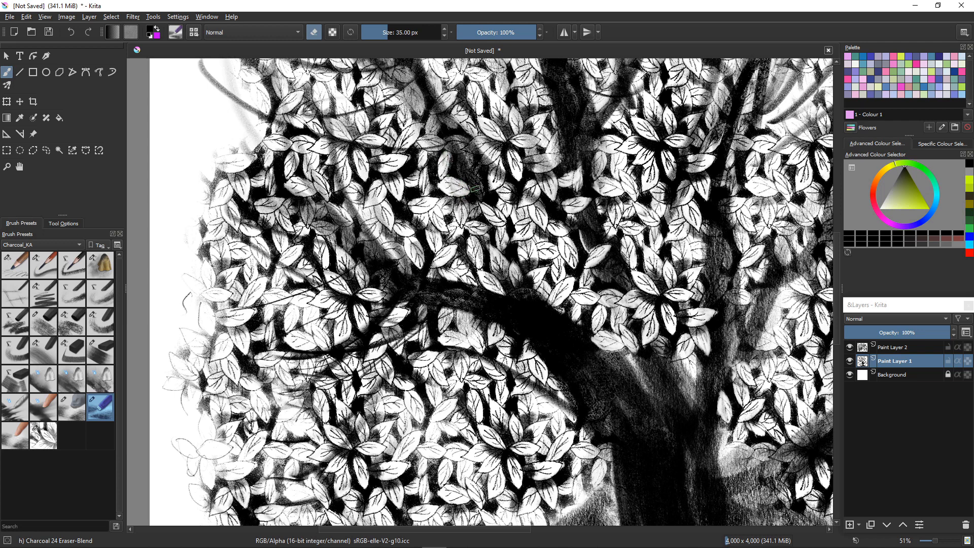
{"action": "left_click_drag", "start_coordinate": [480, 190], "coordinate": [470, 180]}
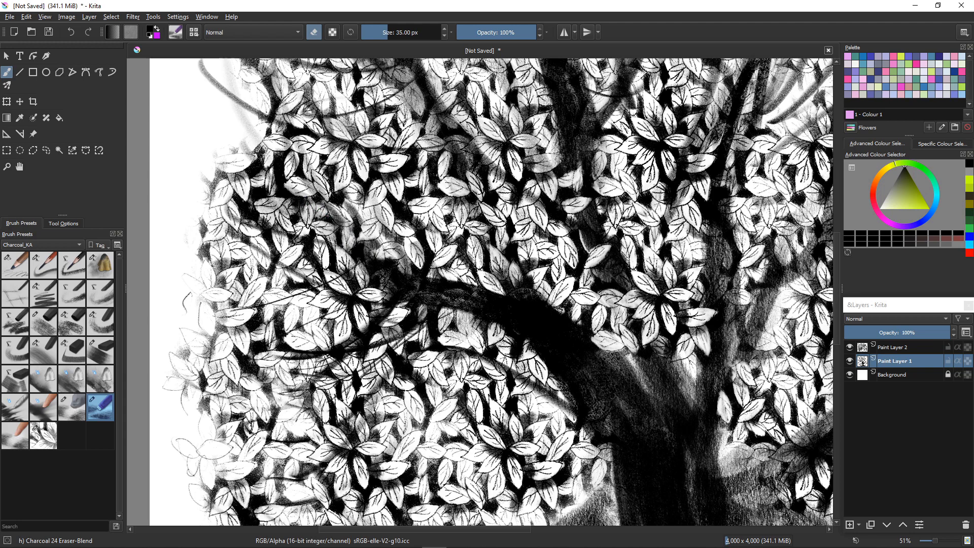
Step: Erase charcoal from individual leaves overlapping the arching left branch so they stand in front of the dark wood
{"action": "scroll", "coordinate": [303, 431], "scroll_direction": "down", "scroll_amount": 5, "text": "ctrl"}
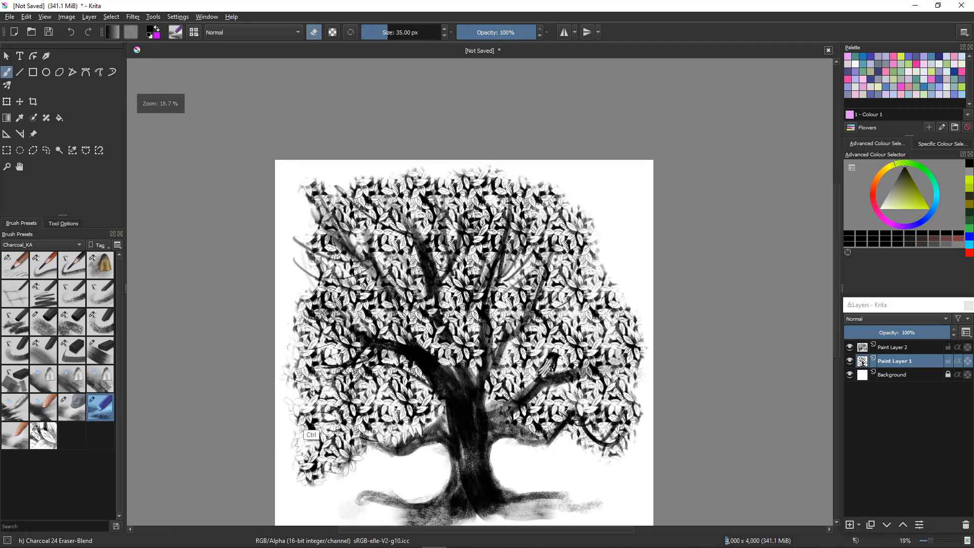
{"action": "scroll", "coordinate": [304, 421], "scroll_direction": "up", "scroll_amount": 2, "text": "ctrl"}
{"action": "scroll", "coordinate": [305, 426], "scroll_direction": "up", "scroll_amount": 10, "text": "ctrl"}
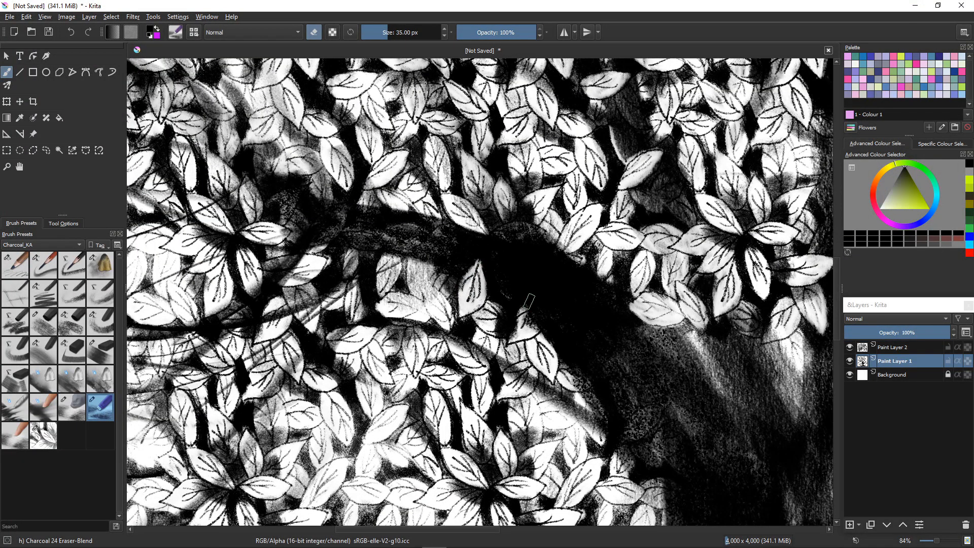
{"action": "left_click_drag", "start_coordinate": [529, 302], "coordinate": [537, 322]}
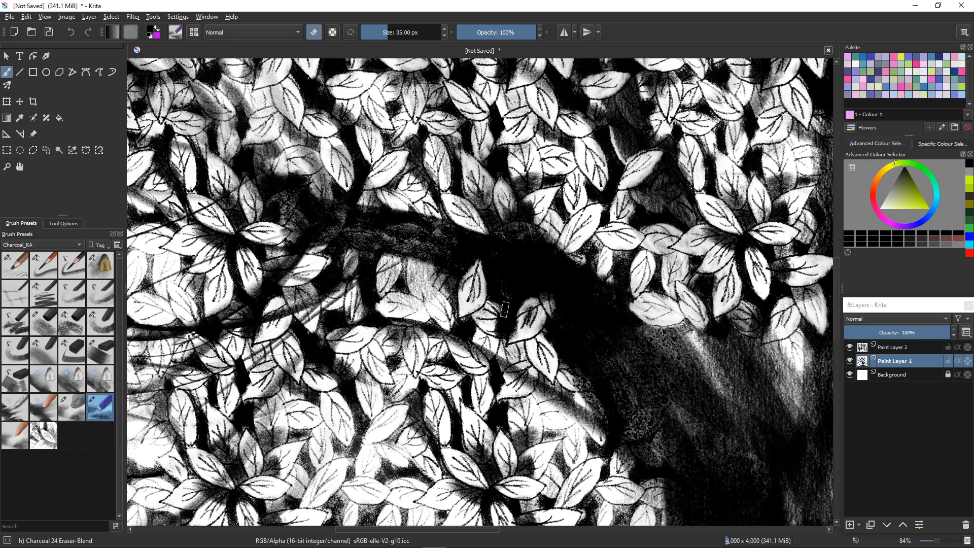
{"action": "left_click_drag", "start_coordinate": [568, 372], "coordinate": [606, 423]}
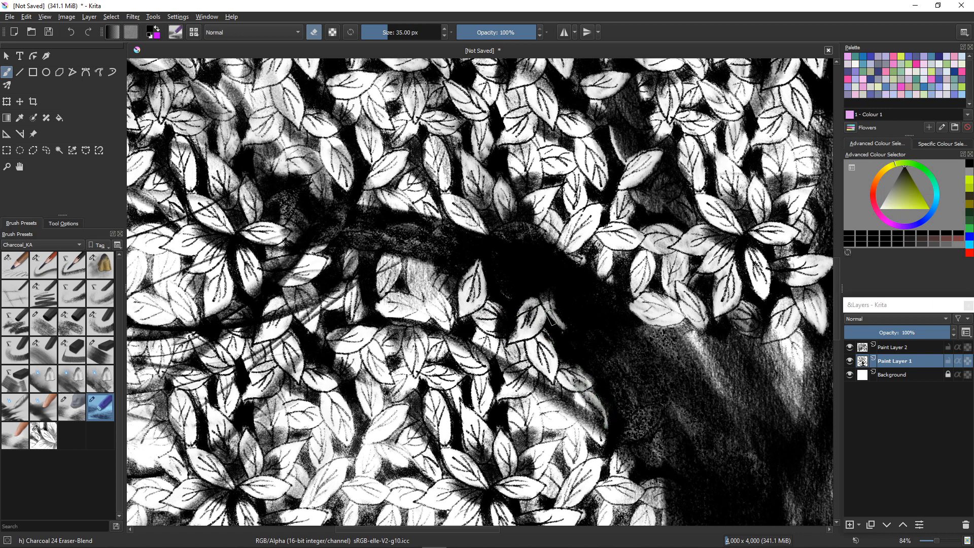
{"action": "mouse_move", "coordinate": [551, 318]}
{"action": "left_mouse_down"}
{"action": "mouse_move", "coordinate": [547, 283]}
{"action": "mouse_move", "coordinate": [562, 305]}
{"action": "mouse_move", "coordinate": [540, 292]}
{"action": "mouse_move", "coordinate": [570, 273]}
{"action": "mouse_move", "coordinate": [547, 273]}
{"action": "mouse_move", "coordinate": [564, 259]}
{"action": "mouse_move", "coordinate": [520, 277]}
{"action": "mouse_move", "coordinate": [531, 288]}
{"action": "mouse_move", "coordinate": [521, 290]}
{"action": "mouse_move", "coordinate": [544, 294]}
{"action": "mouse_move", "coordinate": [501, 282]}
{"action": "mouse_move", "coordinate": [492, 238]}
{"action": "mouse_move", "coordinate": [502, 233]}
{"action": "mouse_move", "coordinate": [492, 270]}
{"action": "mouse_move", "coordinate": [490, 237]}
{"action": "mouse_move", "coordinate": [515, 301]}
{"action": "mouse_move", "coordinate": [517, 279]}
{"action": "left_mouse_up"}
{"action": "mouse_move", "coordinate": [510, 242]}
{"action": "left_mouse_down"}
{"action": "mouse_move", "coordinate": [546, 249]}
{"action": "mouse_move", "coordinate": [565, 238]}
{"action": "left_mouse_up"}
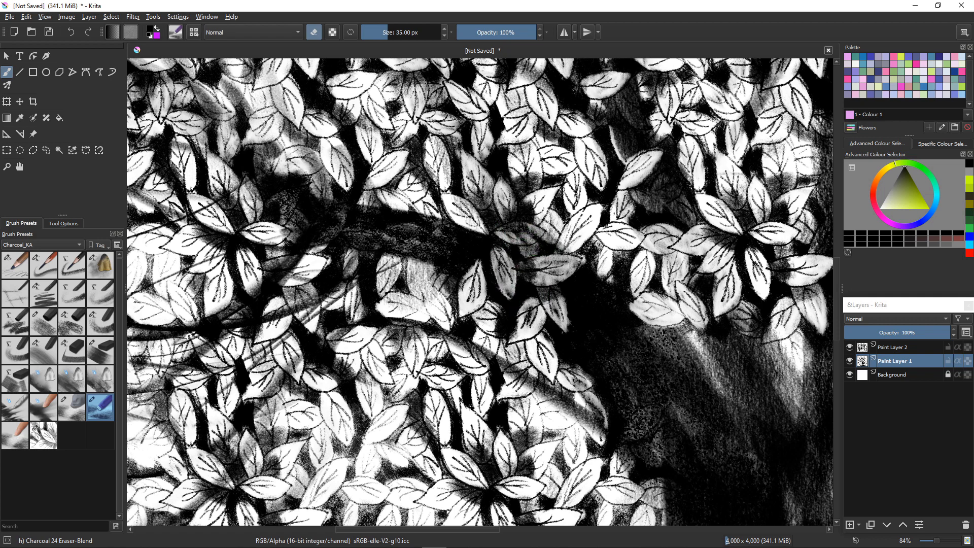
{"action": "mouse_move", "coordinate": [411, 265]}
{"action": "left_mouse_down"}
{"action": "mouse_move", "coordinate": [368, 262]}
{"action": "mouse_move", "coordinate": [388, 249]}
{"action": "mouse_move", "coordinate": [393, 277]}
{"action": "mouse_move", "coordinate": [394, 254]}
{"action": "mouse_move", "coordinate": [383, 247]}
{"action": "mouse_move", "coordinate": [381, 268]}
{"action": "left_mouse_up"}
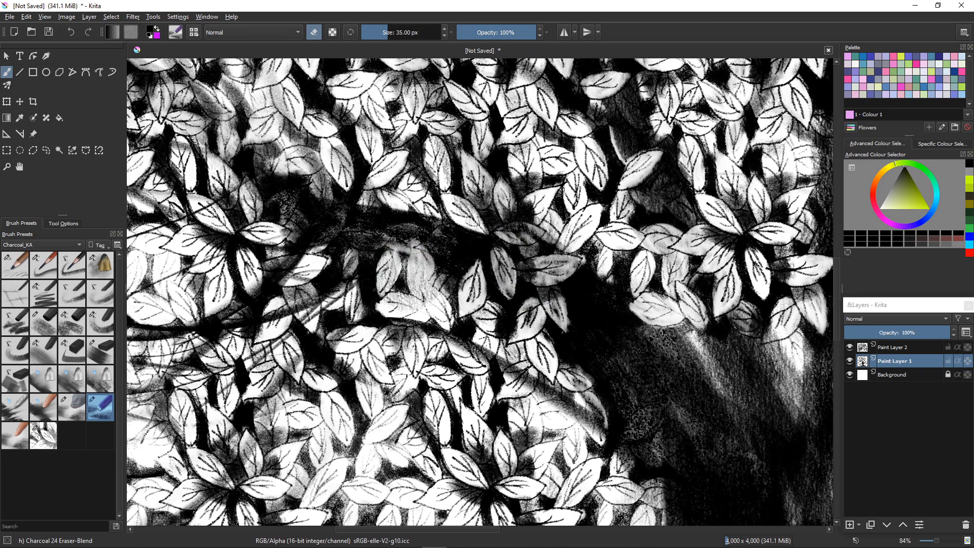
Step: Enlarge the eraser to 320 px and erase the thin branches protruding from the upper-left crown and crossing the upper foliage
{"action": "scroll", "coordinate": [233, 435], "scroll_direction": "down", "scroll_amount": 6}
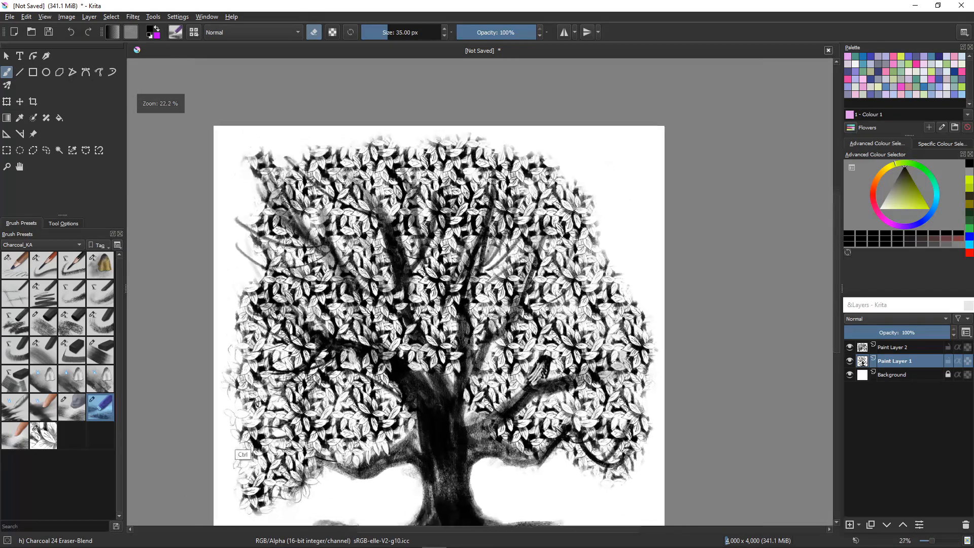
{"action": "scroll", "coordinate": [231, 428], "scroll_direction": "up", "scroll_amount": 2}
{"action": "scroll", "coordinate": [232, 429], "scroll_direction": "down", "scroll_amount": 2}
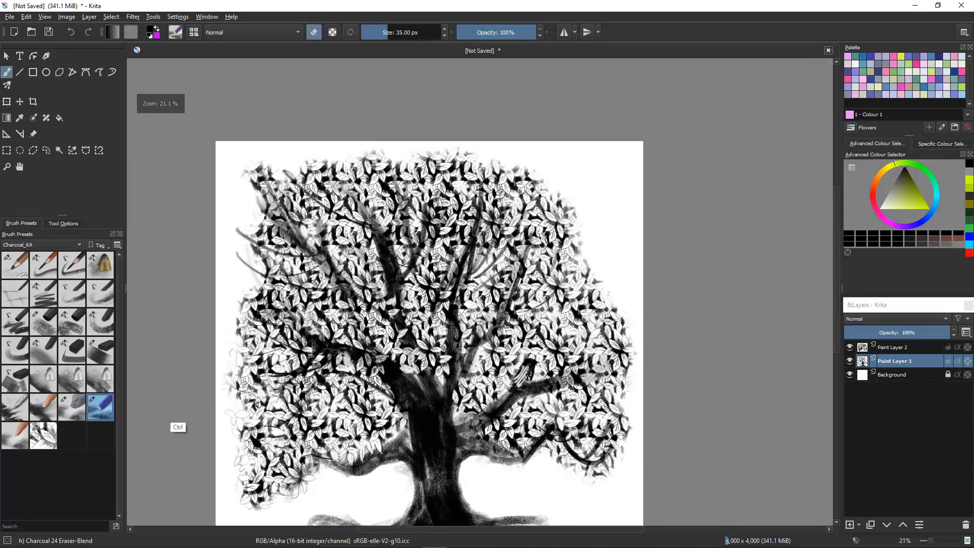
{"action": "scroll", "coordinate": [250, 400], "scroll_direction": "down", "scroll_amount": 2}
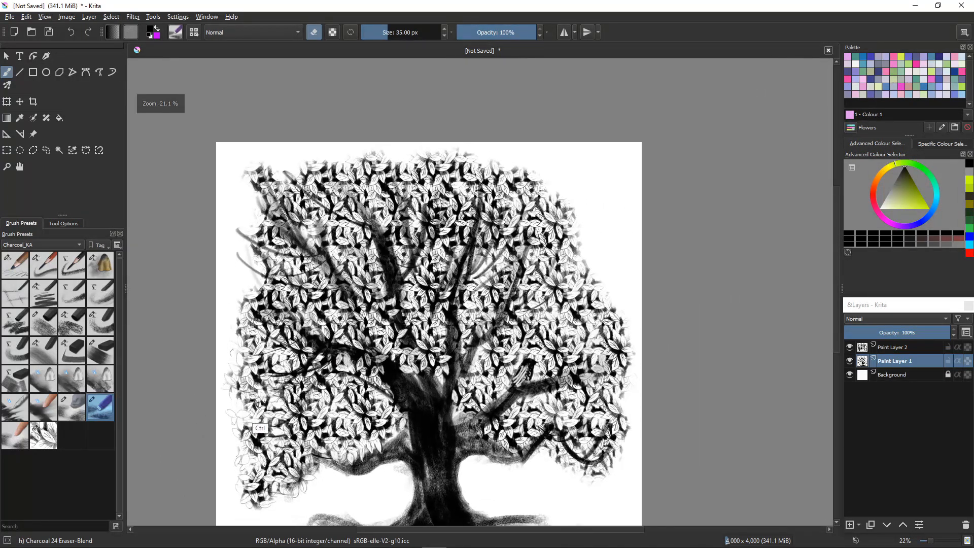
{"action": "scroll", "coordinate": [256, 440], "scroll_direction": "up", "scroll_amount": 3}
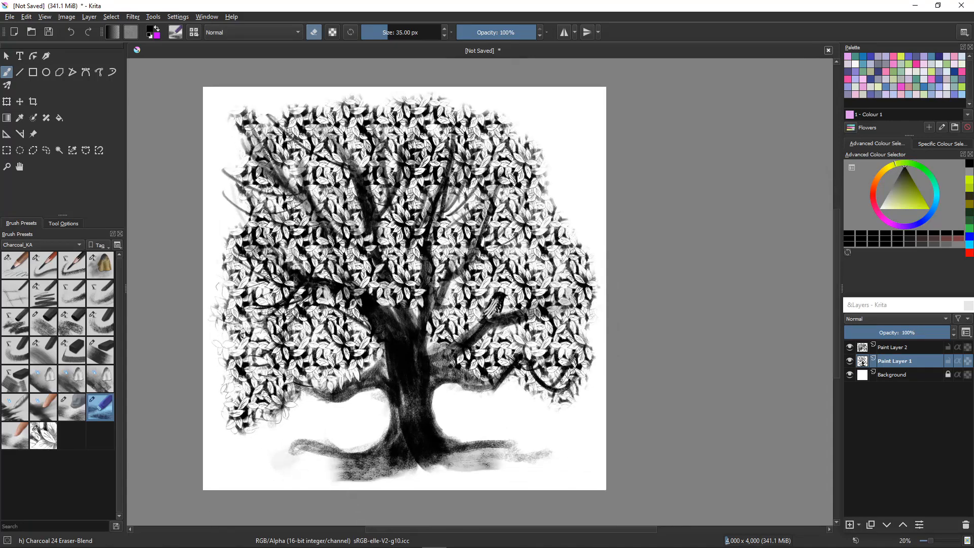
{"action": "scroll", "coordinate": [350, 398], "scroll_direction": "down", "scroll_amount": 1}
{"action": "scroll", "coordinate": [350, 398], "scroll_direction": "up", "scroll_amount": 1}
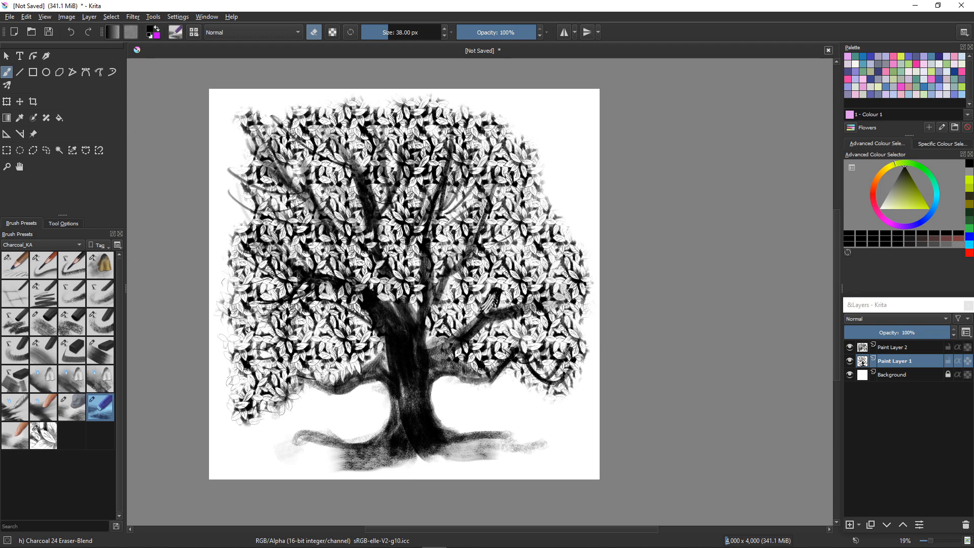
{"action": "mouse_move", "coordinate": [239, 139]}
{"action": "left_mouse_down"}
{"action": "mouse_move", "coordinate": [261, 115]}
{"action": "mouse_move", "coordinate": [247, 129]}
{"action": "mouse_move", "coordinate": [258, 135]}
{"action": "mouse_move", "coordinate": [258, 112]}
{"action": "mouse_move", "coordinate": [266, 130]}
{"action": "mouse_move", "coordinate": [245, 127]}
{"action": "mouse_move", "coordinate": [239, 152]}
{"action": "mouse_move", "coordinate": [266, 189]}
{"action": "mouse_move", "coordinate": [236, 186]}
{"action": "mouse_move", "coordinate": [237, 218]}
{"action": "mouse_move", "coordinate": [294, 169]}
{"action": "mouse_move", "coordinate": [267, 235]}
{"action": "mouse_move", "coordinate": [241, 233]}
{"action": "mouse_move", "coordinate": [254, 279]}
{"action": "mouse_move", "coordinate": [244, 239]}
{"action": "mouse_move", "coordinate": [271, 288]}
{"action": "mouse_move", "coordinate": [254, 292]}
{"action": "mouse_move", "coordinate": [267, 319]}
{"action": "mouse_move", "coordinate": [245, 323]}
{"action": "mouse_move", "coordinate": [233, 382]}
{"action": "mouse_move", "coordinate": [232, 266]}
{"action": "mouse_move", "coordinate": [277, 118]}
{"action": "mouse_move", "coordinate": [317, 149]}
{"action": "mouse_move", "coordinate": [354, 138]}
{"action": "mouse_move", "coordinate": [424, 172]}
{"action": "mouse_move", "coordinate": [463, 121]}
{"action": "mouse_move", "coordinate": [443, 172]}
{"action": "mouse_move", "coordinate": [448, 188]}
{"action": "mouse_move", "coordinate": [499, 179]}
{"action": "mouse_move", "coordinate": [499, 187]}
{"action": "mouse_move", "coordinate": [522, 187]}
{"action": "mouse_move", "coordinate": [505, 243]}
{"action": "mouse_move", "coordinate": [533, 269]}
{"action": "left_mouse_up"}
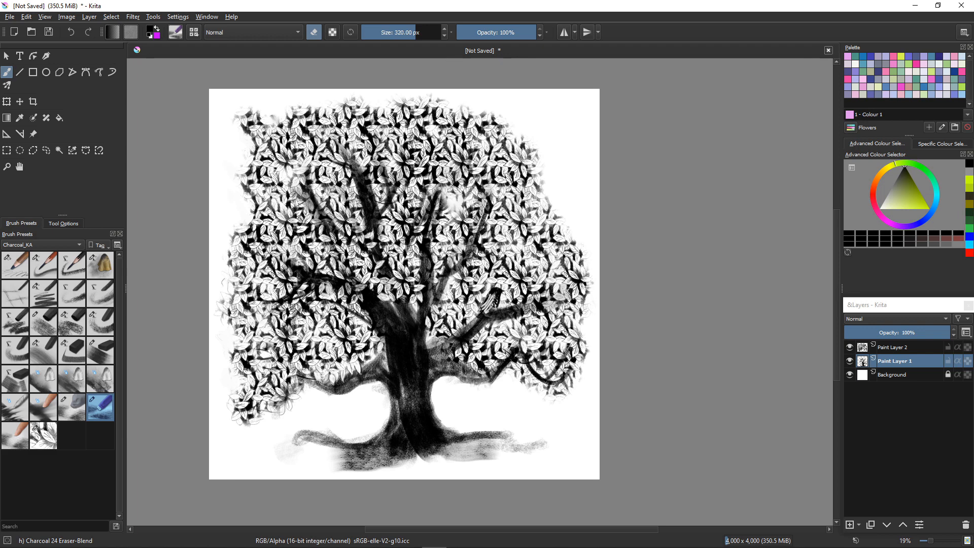
Step: Erase the foliage along the crown's upper-right edge on Paint Layer 2 and repaint it with the SEA-leaf-repeat-charcoal brush at 320 px
{"action": "left_click", "coordinate": [885, 347]}
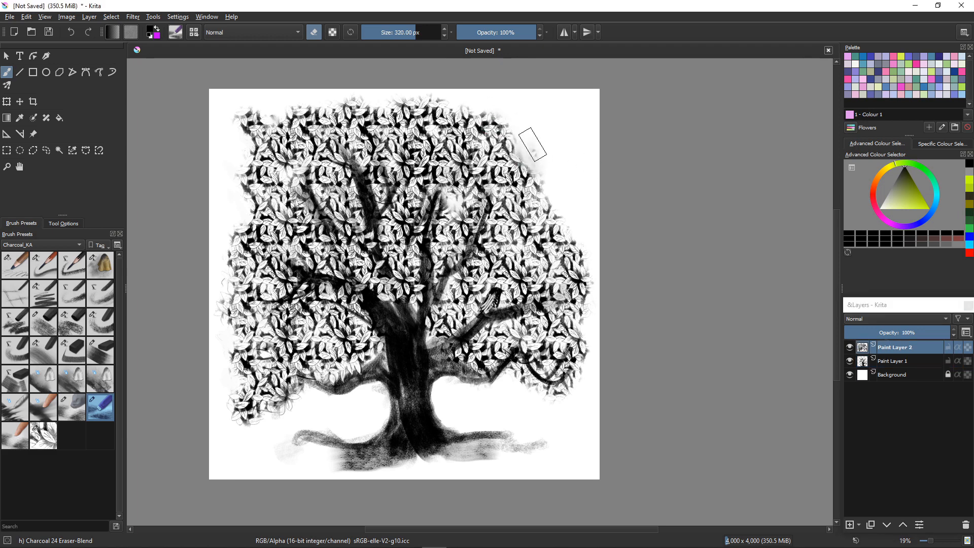
{"action": "mouse_move", "coordinate": [533, 145]}
{"action": "left_mouse_down"}
{"action": "mouse_move", "coordinate": [549, 182]}
{"action": "mouse_move", "coordinate": [528, 149]}
{"action": "mouse_move", "coordinate": [537, 222]}
{"action": "mouse_move", "coordinate": [547, 197]}
{"action": "mouse_move", "coordinate": [564, 215]}
{"action": "mouse_move", "coordinate": [538, 178]}
{"action": "mouse_move", "coordinate": [533, 209]}
{"action": "mouse_move", "coordinate": [556, 203]}
{"action": "mouse_move", "coordinate": [526, 144]}
{"action": "mouse_move", "coordinate": [530, 184]}
{"action": "mouse_move", "coordinate": [560, 218]}
{"action": "mouse_move", "coordinate": [536, 201]}
{"action": "mouse_move", "coordinate": [531, 165]}
{"action": "mouse_move", "coordinate": [493, 115]}
{"action": "mouse_move", "coordinate": [535, 189]}
{"action": "mouse_move", "coordinate": [525, 235]}
{"action": "left_mouse_up"}
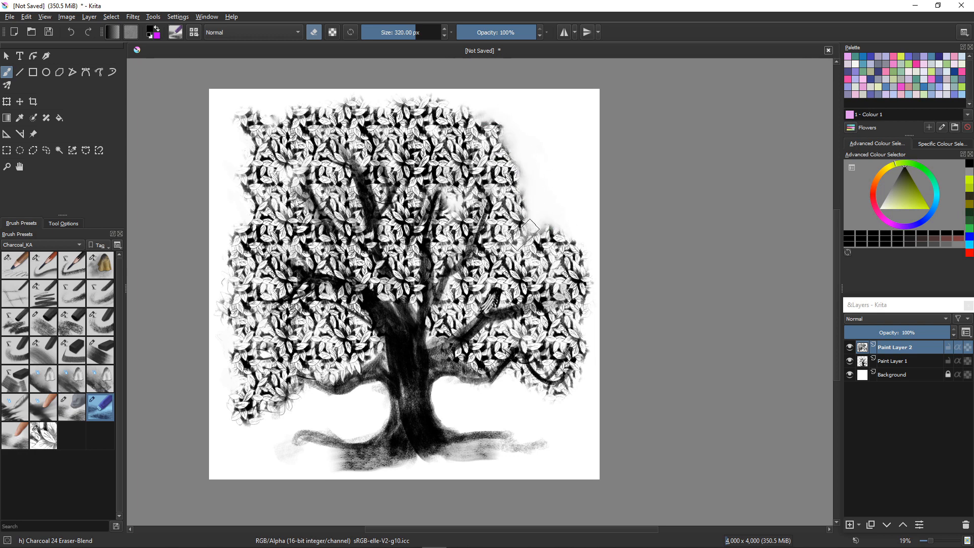
{"action": "key", "text": "slash"}
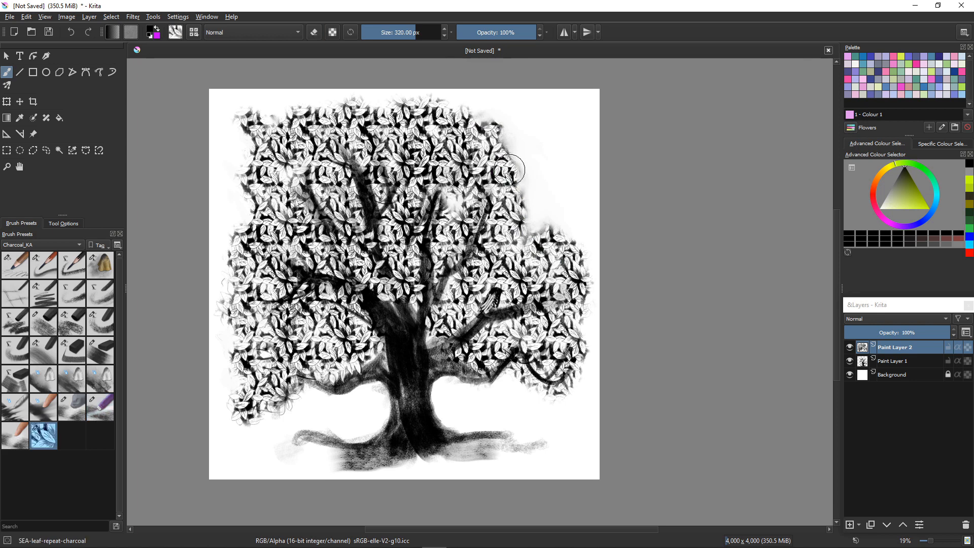
{"action": "mouse_move", "coordinate": [500, 157]}
{"action": "left_mouse_down"}
{"action": "mouse_move", "coordinate": [522, 183]}
{"action": "mouse_move", "coordinate": [505, 158]}
{"action": "mouse_move", "coordinate": [524, 189]}
{"action": "mouse_move", "coordinate": [520, 216]}
{"action": "mouse_move", "coordinate": [551, 229]}
{"action": "mouse_move", "coordinate": [563, 258]}
{"action": "mouse_move", "coordinate": [562, 278]}
{"action": "left_mouse_up"}
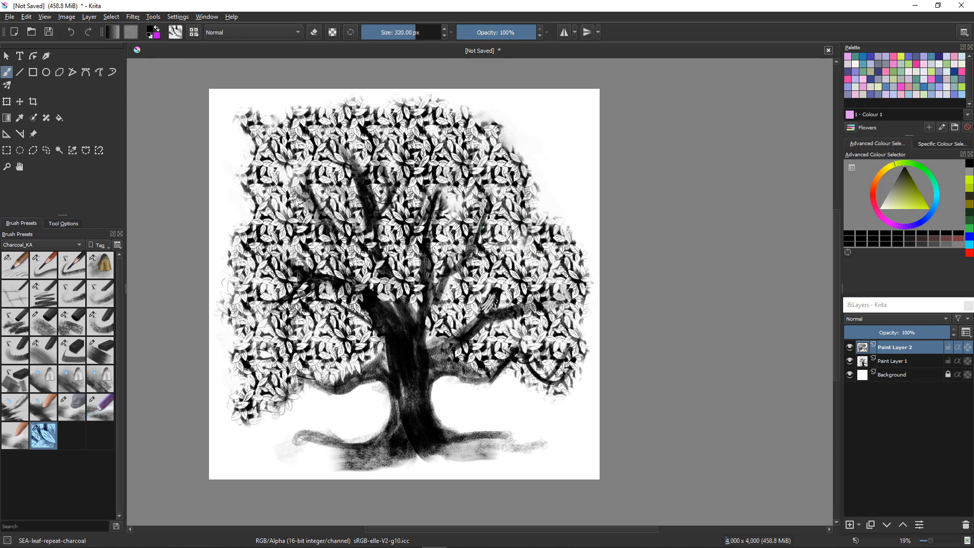
Step: Undo the last foliage stroke and repaint leaves along the crown's right edge with the leaf brush at 1,000 px
{"action": "key", "text": "bracketright"}
{"action": "key", "text": "bracketright"}
{"action": "key", "text": "bracketright"}
{"action": "key", "text": "bracketright"}
{"action": "key", "text": "bracketright"}
{"action": "key", "text": "bracketright"}
{"action": "key", "text": "bracketright"}
{"action": "key", "text": "bracketright"}
{"action": "key", "text": "bracketright"}
{"action": "key", "text": "bracketright"}
{"action": "key", "text": "bracketright"}
{"action": "key", "text": "bracketright"}
{"action": "key", "text": "bracketright"}
{"action": "key", "text": "bracketright"}
{"action": "key", "text": "bracketright"}
{"action": "key", "text": "bracketright"}
{"action": "key", "text": "bracketright"}
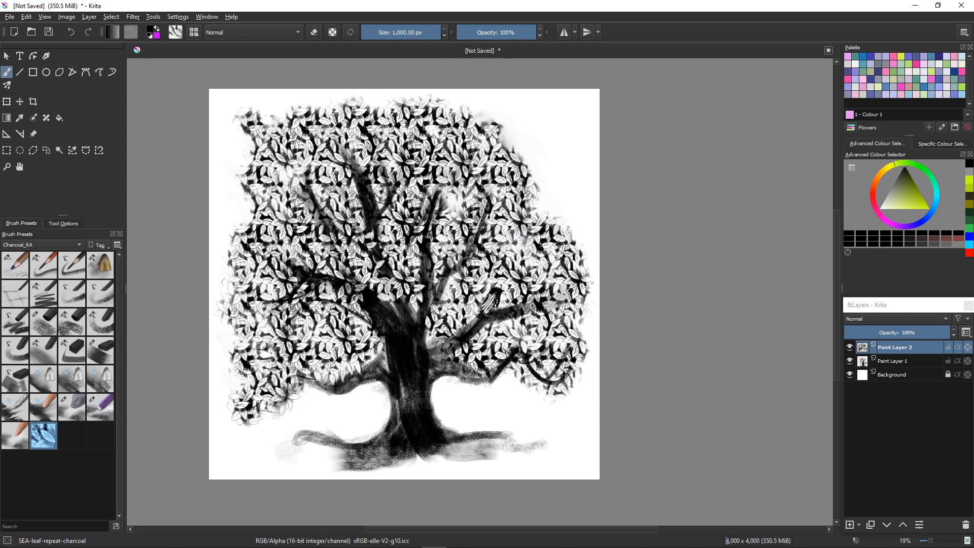
{"action": "key", "text": "ctrl+z"}
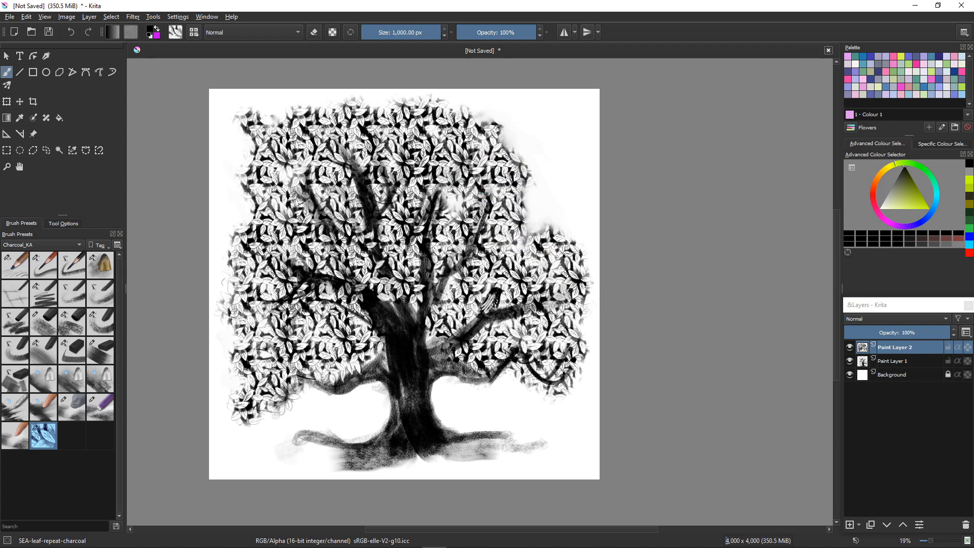
{"action": "mouse_move", "coordinate": [501, 180]}
{"action": "left_mouse_down"}
{"action": "mouse_move", "coordinate": [505, 225]}
{"action": "mouse_move", "coordinate": [532, 232]}
{"action": "left_mouse_up"}
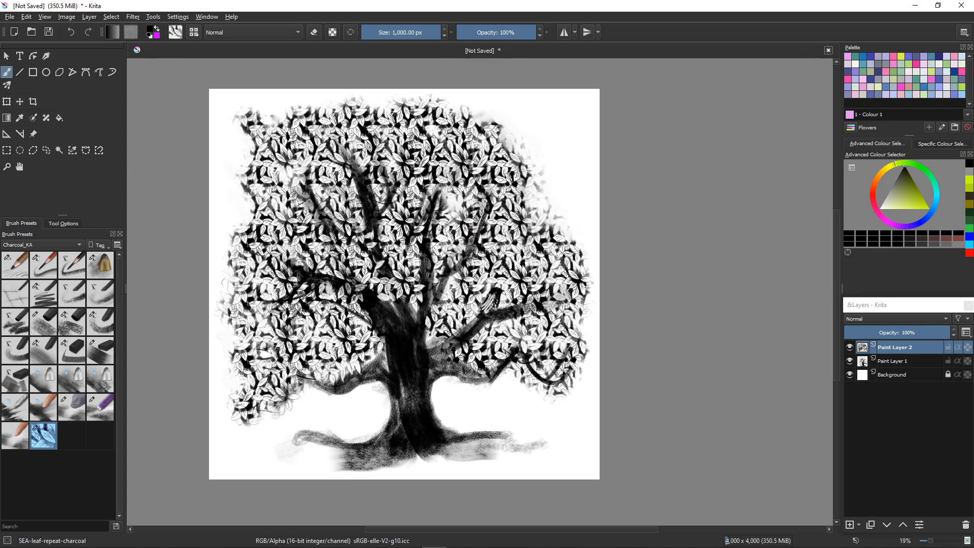
{"action": "mouse_move", "coordinate": [533, 213]}
{"action": "left_mouse_down"}
{"action": "mouse_move", "coordinate": [570, 222]}
{"action": "mouse_move", "coordinate": [563, 268]}
{"action": "left_mouse_up"}
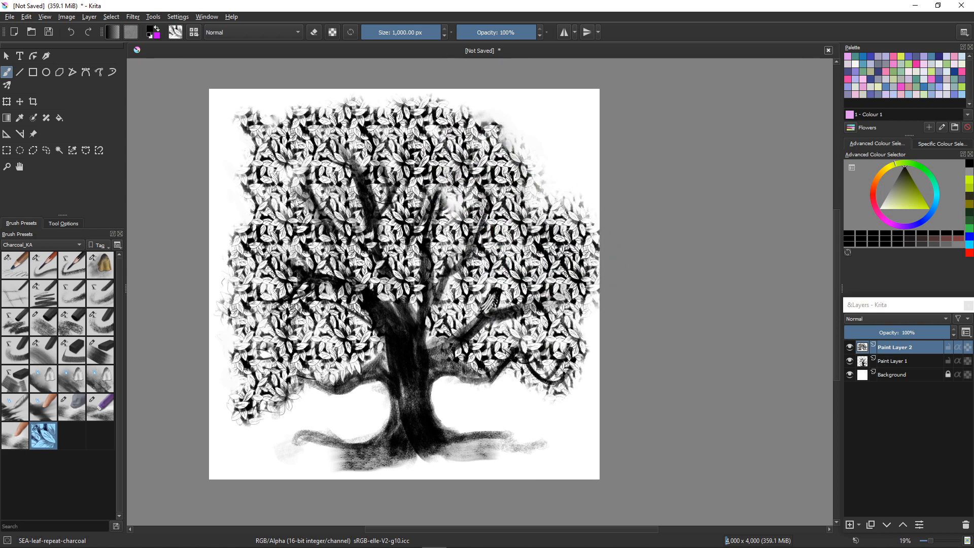
Step: Trim the foliage along the right side of the crown with the 320 px Charcoal 24 Eraser-Blend
{"action": "key", "text": "slash"}
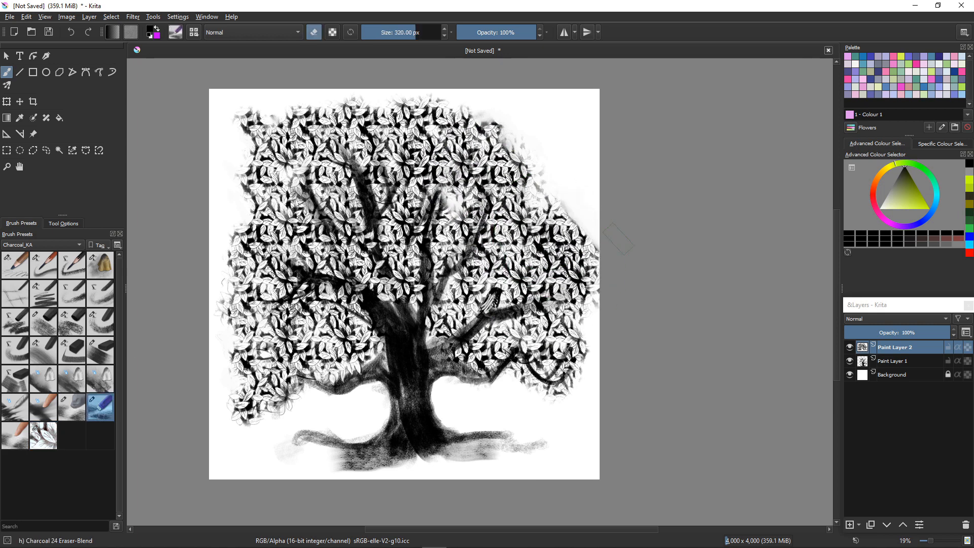
{"action": "mouse_move", "coordinate": [559, 208]}
{"action": "left_mouse_down"}
{"action": "mouse_move", "coordinate": [589, 254]}
{"action": "mouse_move", "coordinate": [554, 218]}
{"action": "mouse_move", "coordinate": [612, 301]}
{"action": "mouse_move", "coordinate": [545, 236]}
{"action": "mouse_move", "coordinate": [591, 296]}
{"action": "mouse_move", "coordinate": [544, 241]}
{"action": "mouse_move", "coordinate": [552, 265]}
{"action": "mouse_move", "coordinate": [579, 296]}
{"action": "mouse_move", "coordinate": [541, 174]}
{"action": "mouse_move", "coordinate": [568, 213]}
{"action": "mouse_move", "coordinate": [520, 153]}
{"action": "mouse_move", "coordinate": [527, 191]}
{"action": "mouse_move", "coordinate": [536, 197]}
{"action": "mouse_move", "coordinate": [515, 136]}
{"action": "mouse_move", "coordinate": [531, 242]}
{"action": "mouse_move", "coordinate": [552, 238]}
{"action": "mouse_move", "coordinate": [549, 221]}
{"action": "mouse_move", "coordinate": [566, 281]}
{"action": "mouse_move", "coordinate": [551, 274]}
{"action": "mouse_move", "coordinate": [559, 252]}
{"action": "mouse_move", "coordinate": [575, 350]}
{"action": "left_mouse_up"}
{"action": "middle_click", "coordinate": [553, 244]}
{"action": "left_click", "coordinate": [642, 141]}
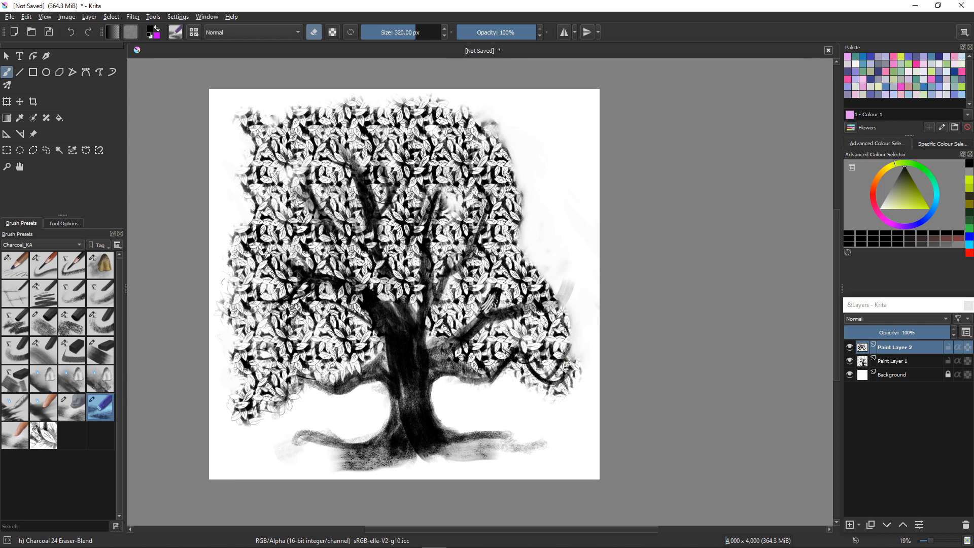
Step: Repaint leaves along the crown's right side with the SEA-leaf-repeat-charcoal brush at 1,000 px
{"action": "left_click", "coordinate": [43, 436]}
{"action": "mouse_move", "coordinate": [507, 182]}
{"action": "left_mouse_down"}
{"action": "mouse_move", "coordinate": [526, 207]}
{"action": "mouse_move", "coordinate": [508, 192]}
{"action": "mouse_move", "coordinate": [518, 154]}
{"action": "mouse_move", "coordinate": [494, 152]}
{"action": "mouse_move", "coordinate": [497, 223]}
{"action": "mouse_move", "coordinate": [543, 278]}
{"action": "mouse_move", "coordinate": [548, 313]}
{"action": "mouse_move", "coordinate": [539, 310]}
{"action": "mouse_move", "coordinate": [536, 326]}
{"action": "mouse_move", "coordinate": [554, 326]}
{"action": "mouse_move", "coordinate": [535, 340]}
{"action": "left_mouse_up"}
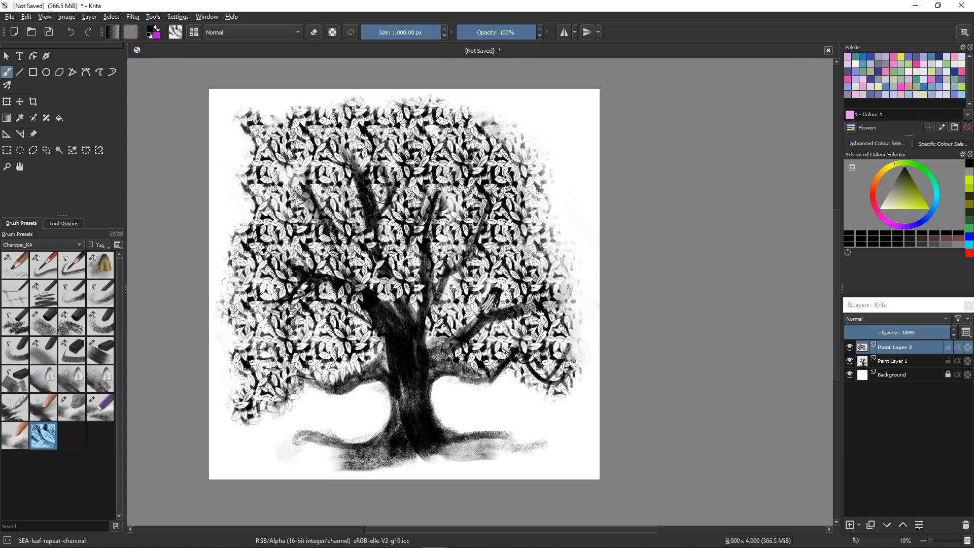
{"action": "mouse_move", "coordinate": [558, 244]}
{"action": "left_mouse_down"}
{"action": "mouse_move", "coordinate": [570, 218]}
{"action": "mouse_move", "coordinate": [561, 256]}
{"action": "left_mouse_up"}
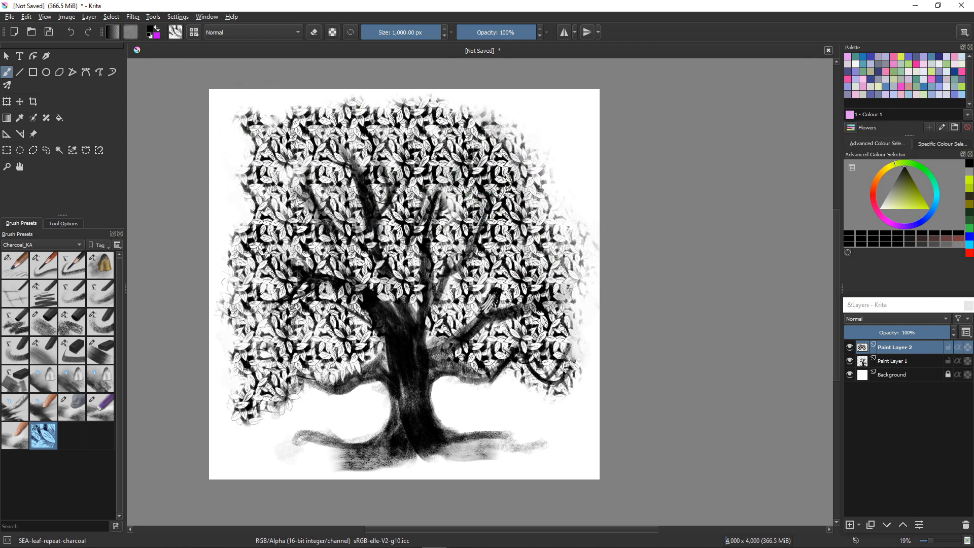
Step: Erase the foliage at the crown's upper-left and upper-right corners with the 320 px Charcoal 24 Eraser-Blend
{"action": "left_click", "coordinate": [93, 408]}
{"action": "mouse_move", "coordinate": [235, 109]}
{"action": "left_mouse_down"}
{"action": "mouse_move", "coordinate": [263, 122]}
{"action": "mouse_move", "coordinate": [260, 110]}
{"action": "mouse_move", "coordinate": [277, 128]}
{"action": "mouse_move", "coordinate": [267, 144]}
{"action": "mouse_move", "coordinate": [228, 122]}
{"action": "mouse_move", "coordinate": [252, 123]}
{"action": "mouse_move", "coordinate": [240, 132]}
{"action": "mouse_move", "coordinate": [266, 113]}
{"action": "mouse_move", "coordinate": [268, 128]}
{"action": "mouse_move", "coordinate": [261, 110]}
{"action": "mouse_move", "coordinate": [276, 120]}
{"action": "mouse_move", "coordinate": [254, 132]}
{"action": "mouse_move", "coordinate": [264, 152]}
{"action": "mouse_move", "coordinate": [246, 153]}
{"action": "mouse_move", "coordinate": [244, 192]}
{"action": "mouse_move", "coordinate": [261, 164]}
{"action": "mouse_move", "coordinate": [253, 204]}
{"action": "mouse_move", "coordinate": [239, 192]}
{"action": "mouse_move", "coordinate": [275, 220]}
{"action": "mouse_move", "coordinate": [253, 183]}
{"action": "mouse_move", "coordinate": [260, 170]}
{"action": "mouse_move", "coordinate": [276, 209]}
{"action": "mouse_move", "coordinate": [264, 185]}
{"action": "left_mouse_up"}
{"action": "mouse_move", "coordinate": [501, 115]}
{"action": "left_mouse_down"}
{"action": "mouse_move", "coordinate": [495, 151]}
{"action": "mouse_move", "coordinate": [519, 128]}
{"action": "mouse_move", "coordinate": [510, 150]}
{"action": "mouse_move", "coordinate": [470, 162]}
{"action": "mouse_move", "coordinate": [502, 129]}
{"action": "mouse_move", "coordinate": [482, 109]}
{"action": "mouse_move", "coordinate": [491, 152]}
{"action": "mouse_move", "coordinate": [502, 155]}
{"action": "mouse_move", "coordinate": [468, 168]}
{"action": "mouse_move", "coordinate": [492, 140]}
{"action": "mouse_move", "coordinate": [474, 154]}
{"action": "mouse_move", "coordinate": [506, 154]}
{"action": "mouse_move", "coordinate": [528, 133]}
{"action": "left_mouse_up"}
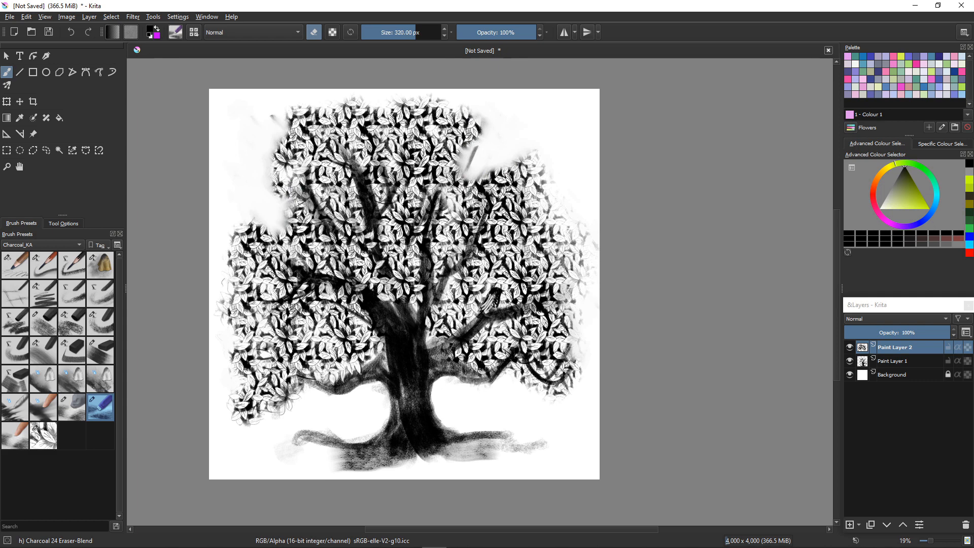
{"action": "mouse_move", "coordinate": [270, 202]}
{"action": "left_mouse_down"}
{"action": "mouse_move", "coordinate": [299, 229]}
{"action": "mouse_move", "coordinate": [240, 223]}
{"action": "mouse_move", "coordinate": [234, 233]}
{"action": "mouse_move", "coordinate": [258, 225]}
{"action": "mouse_move", "coordinate": [230, 237]}
{"action": "mouse_move", "coordinate": [235, 228]}
{"action": "mouse_move", "coordinate": [259, 237]}
{"action": "mouse_move", "coordinate": [286, 231]}
{"action": "left_mouse_up"}
Step: Paint soft leaves back around the erased upper-left and upper-right edges of the crown with the 1,000 px leaf brush
{"action": "left_click", "coordinate": [43, 435]}
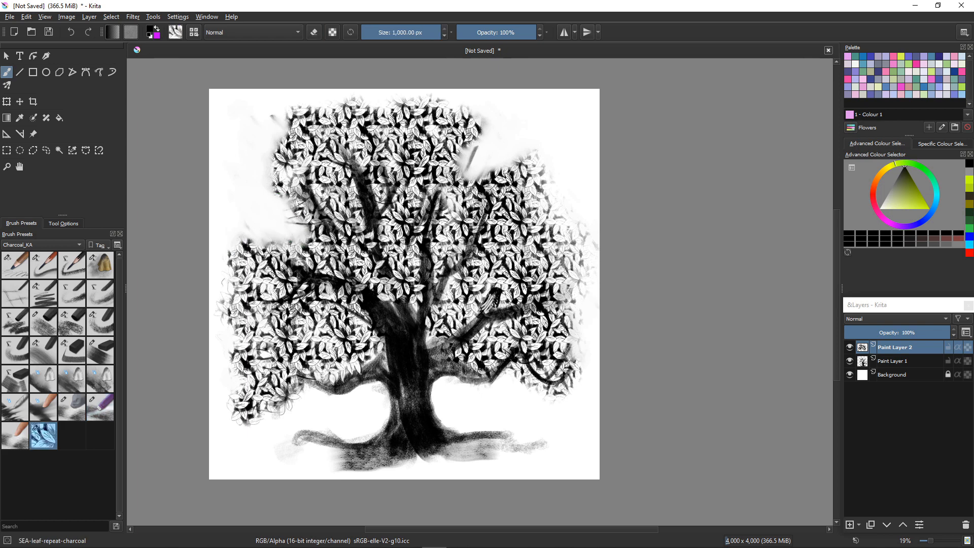
{"action": "mouse_move", "coordinate": [299, 264]}
{"action": "left_mouse_down"}
{"action": "mouse_move", "coordinate": [261, 226]}
{"action": "mouse_move", "coordinate": [290, 209]}
{"action": "mouse_move", "coordinate": [261, 157]}
{"action": "mouse_move", "coordinate": [288, 160]}
{"action": "mouse_move", "coordinate": [257, 133]}
{"action": "mouse_move", "coordinate": [284, 108]}
{"action": "mouse_move", "coordinate": [306, 199]}
{"action": "mouse_move", "coordinate": [274, 215]}
{"action": "mouse_move", "coordinate": [324, 195]}
{"action": "left_mouse_up"}
{"action": "mouse_move", "coordinate": [457, 164]}
{"action": "left_mouse_down"}
{"action": "mouse_move", "coordinate": [489, 99]}
{"action": "mouse_move", "coordinate": [514, 99]}
{"action": "mouse_move", "coordinate": [512, 170]}
{"action": "mouse_move", "coordinate": [558, 213]}
{"action": "mouse_move", "coordinate": [537, 305]}
{"action": "mouse_move", "coordinate": [583, 314]}
{"action": "mouse_move", "coordinate": [583, 329]}
{"action": "left_mouse_up"}
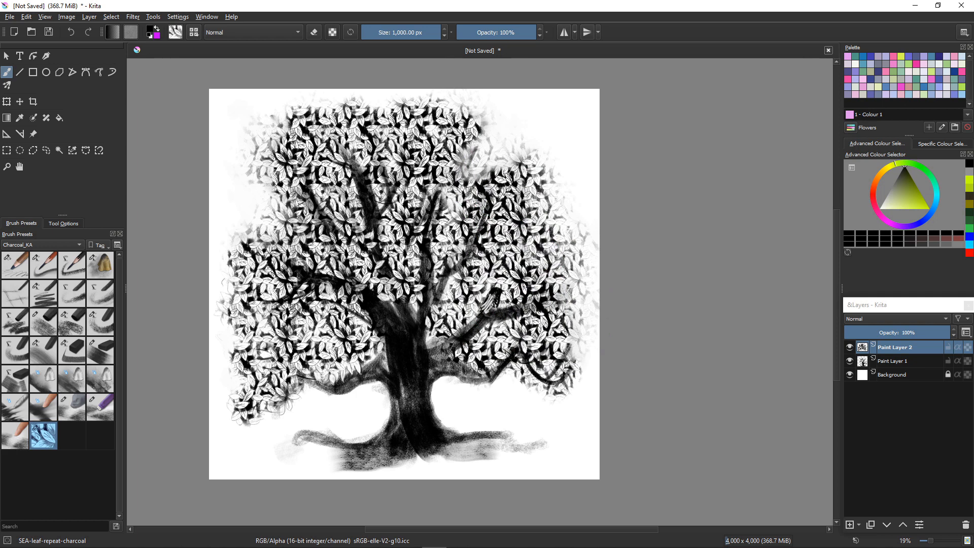
Step: Resize the canvas to 5000 px wide and 5000 px high
{"action": "left_click", "coordinate": [66, 17]}
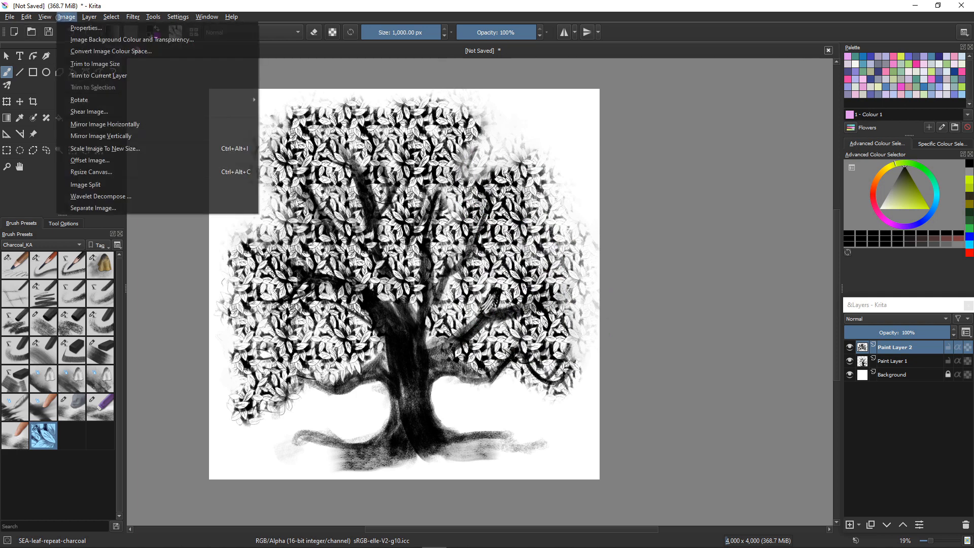
{"action": "left_click", "coordinate": [92, 172]}
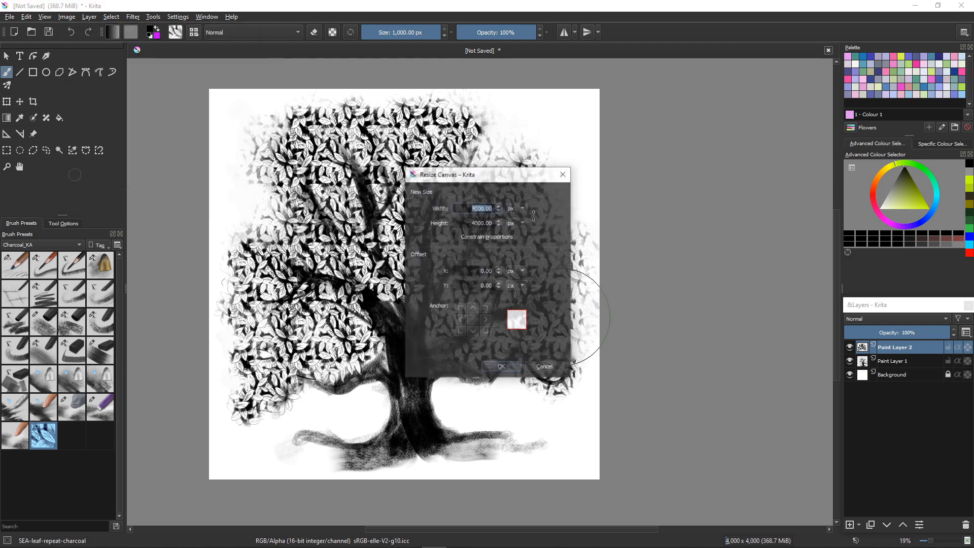
{"action": "left_click", "coordinate": [475, 208]}
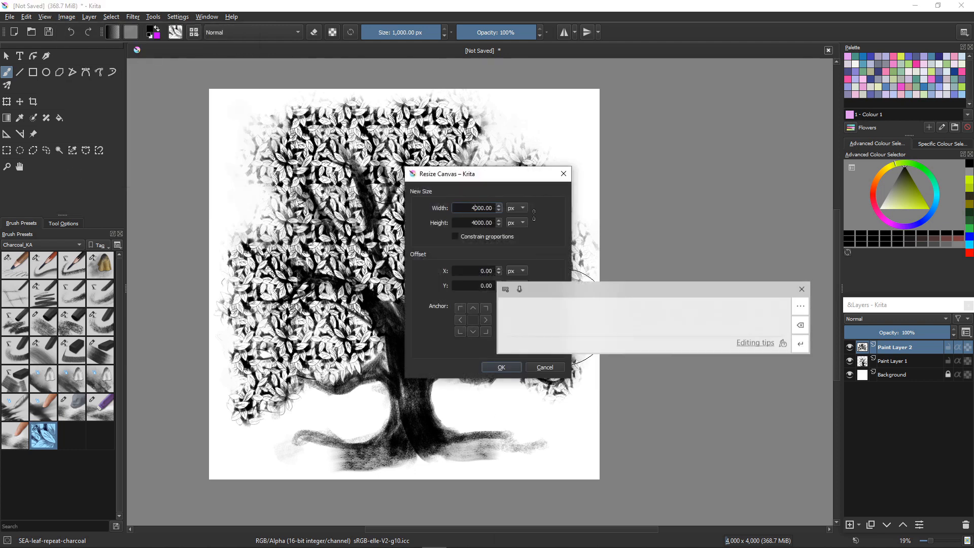
{"action": "key", "text": "BackSpace"}
{"action": "type", "text": "5"}
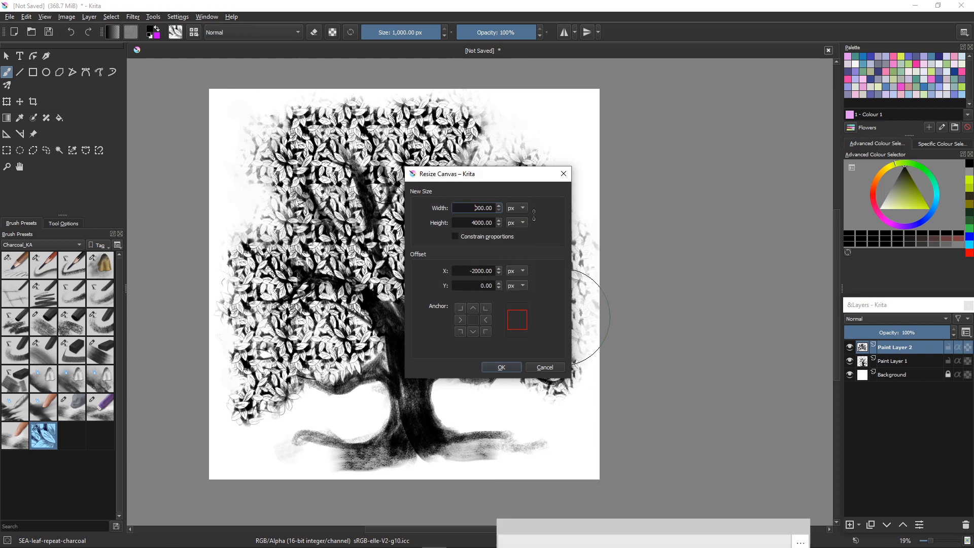
{"action": "left_click", "coordinate": [473, 224]}
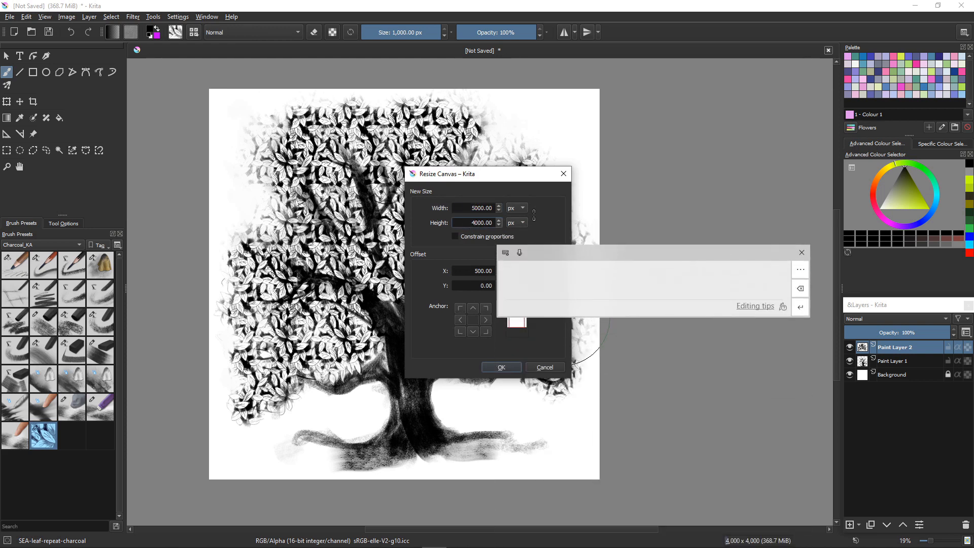
{"action": "key", "text": "BackSpace"}
{"action": "type", "text": "5"}
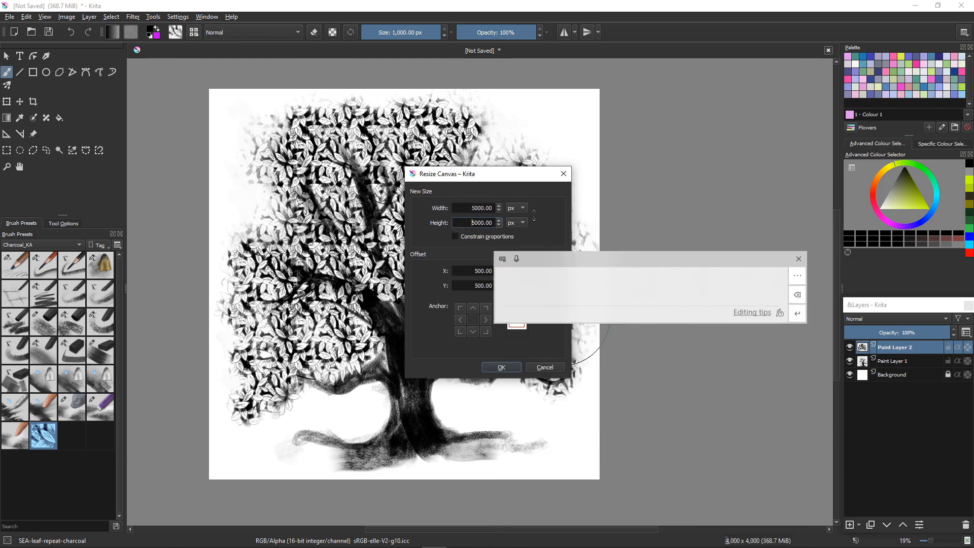
{"action": "left_click", "coordinate": [501, 366]}
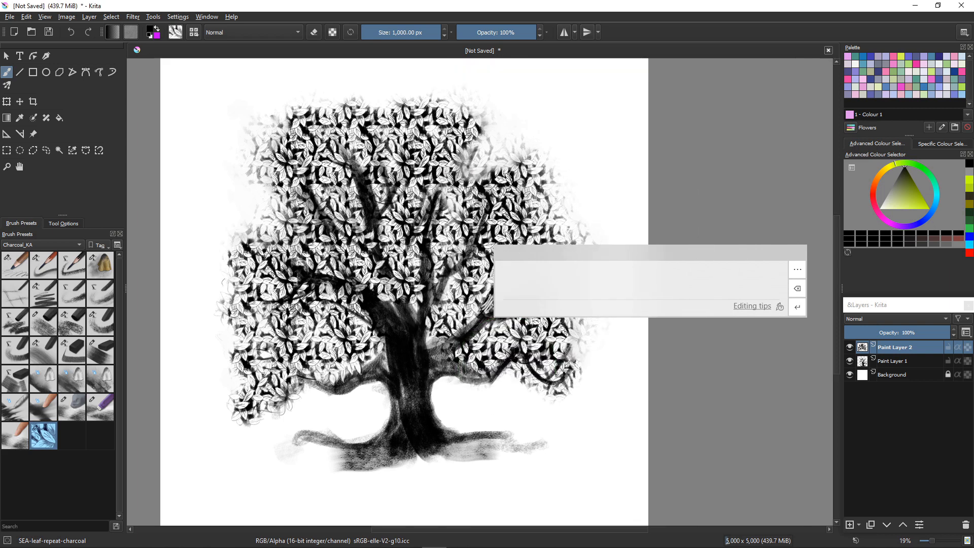
Step: Paint faint leaves beyond the crown's right edge and below its lower-right branches with the 1,000 px leaf brush
{"action": "mouse_move", "coordinate": [578, 248]}
{"action": "left_mouse_down"}
{"action": "mouse_move", "coordinate": [569, 379]}
{"action": "mouse_move", "coordinate": [532, 439]}
{"action": "mouse_move", "coordinate": [510, 402]}
{"action": "mouse_move", "coordinate": [467, 387]}
{"action": "mouse_move", "coordinate": [409, 346]}
{"action": "left_mouse_up"}
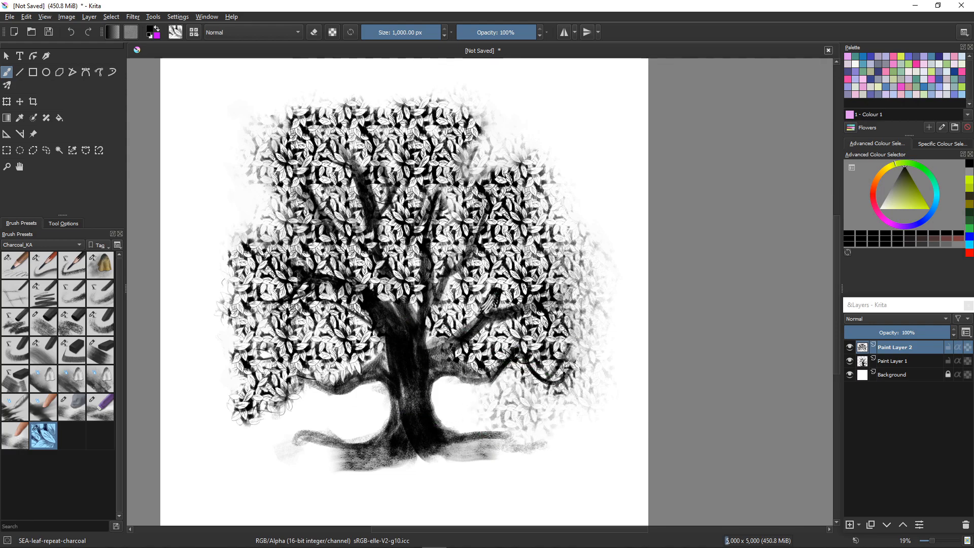
{"action": "scroll", "coordinate": [562, 401], "scroll_direction": "up", "scroll_amount": 5}
{"action": "scroll", "coordinate": [570, 352], "scroll_direction": "down", "scroll_amount": 3}
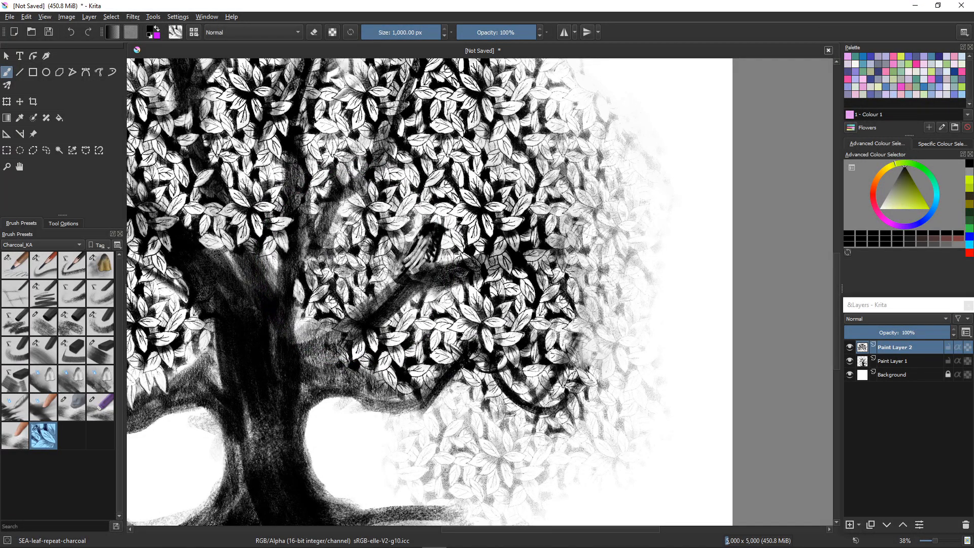
Step: Undo the faint leaf strokes on the right and the canvas resize
{"action": "key", "text": "ctrl+z"}
{"action": "key", "text": "ctrl+z"}
{"action": "key", "text": "ctrl+z"}
{"action": "key", "text": "ctrl+z"}
{"action": "key", "text": "ctrl+z"}
{"action": "key", "text": "ctrl+z"}
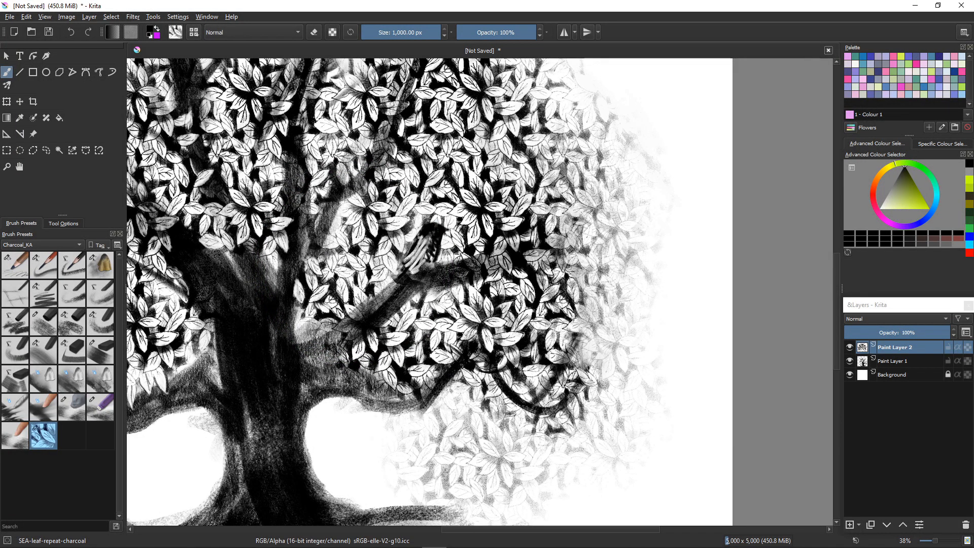
{"action": "key", "text": "ctrl+z"}
{"action": "key", "text": "ctrl+z"}
{"action": "key", "text": "ctrl+z"}
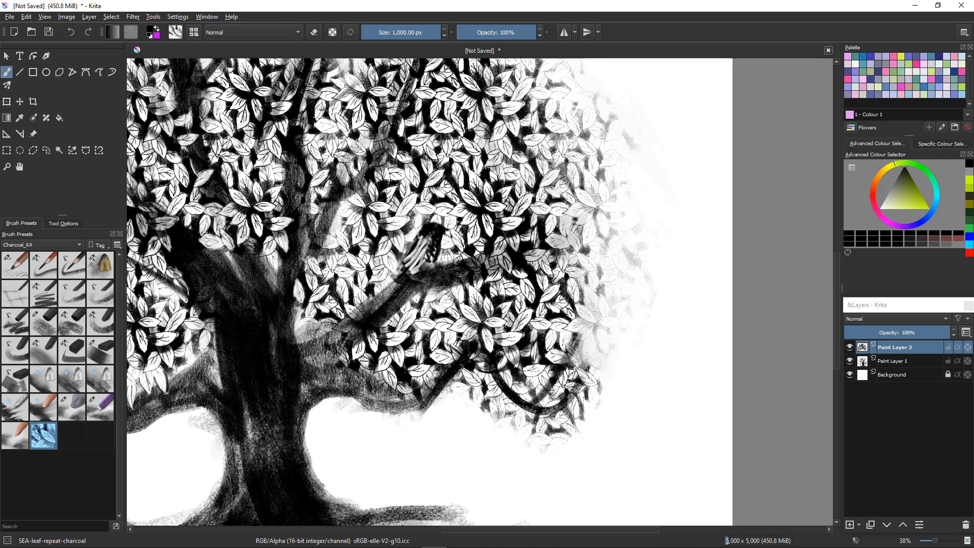
{"action": "key", "text": "ctrl+z"}
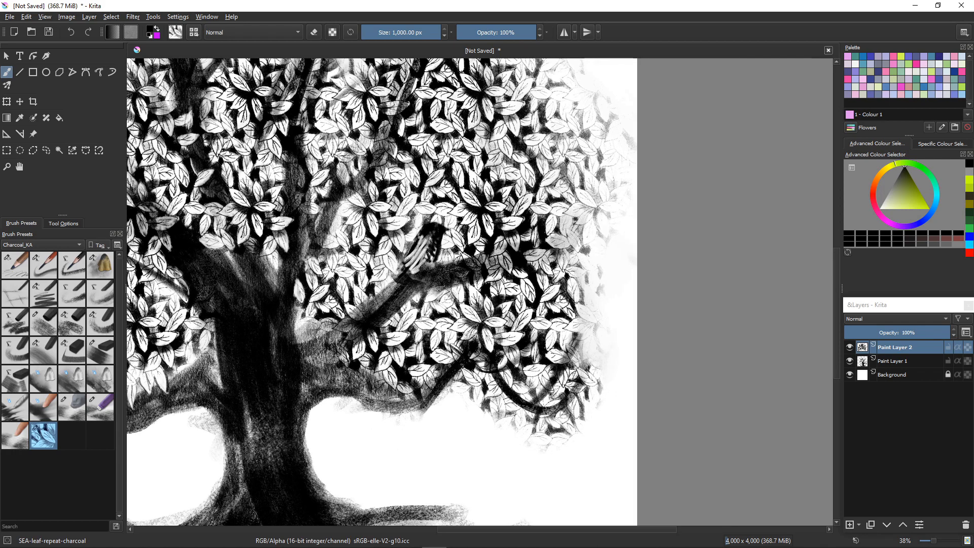
Step: On Paint Layer 1, reduce the Charcoal 24 Eraser-Blend to 63 px and erase the thick upper branch left of the crown's centre
{"action": "left_click_drag", "start_coordinate": [420, 361], "coordinate": [507, 453]}
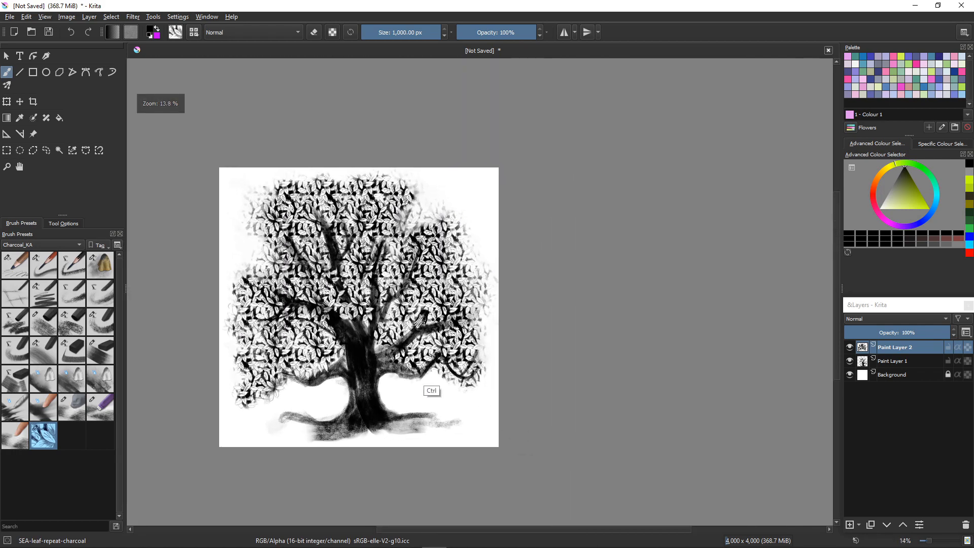
{"action": "left_click_drag", "start_coordinate": [449, 383], "coordinate": [558, 407]}
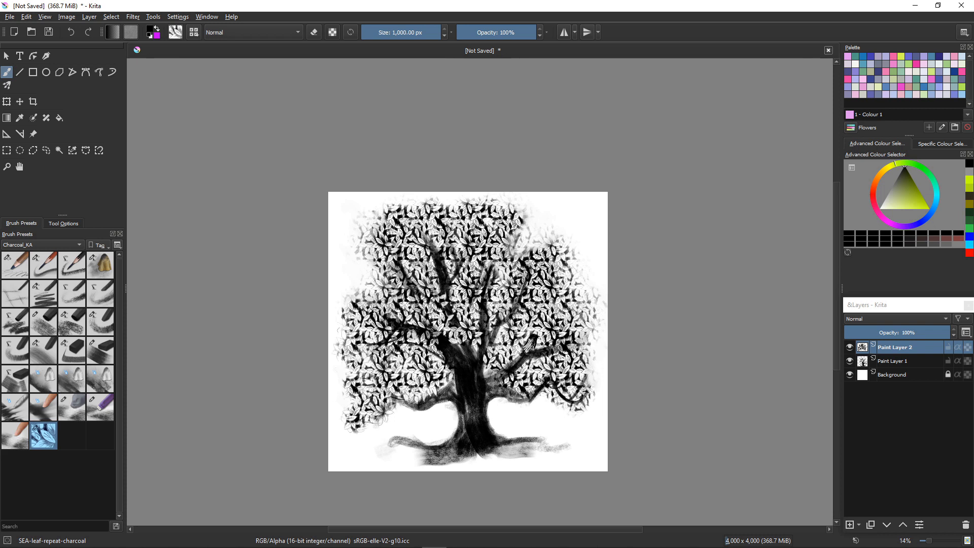
{"action": "scroll", "coordinate": [440, 367], "scroll_direction": "up", "scroll_amount": 3}
{"action": "scroll", "coordinate": [487, 292], "scroll_direction": "up", "scroll_amount": 2}
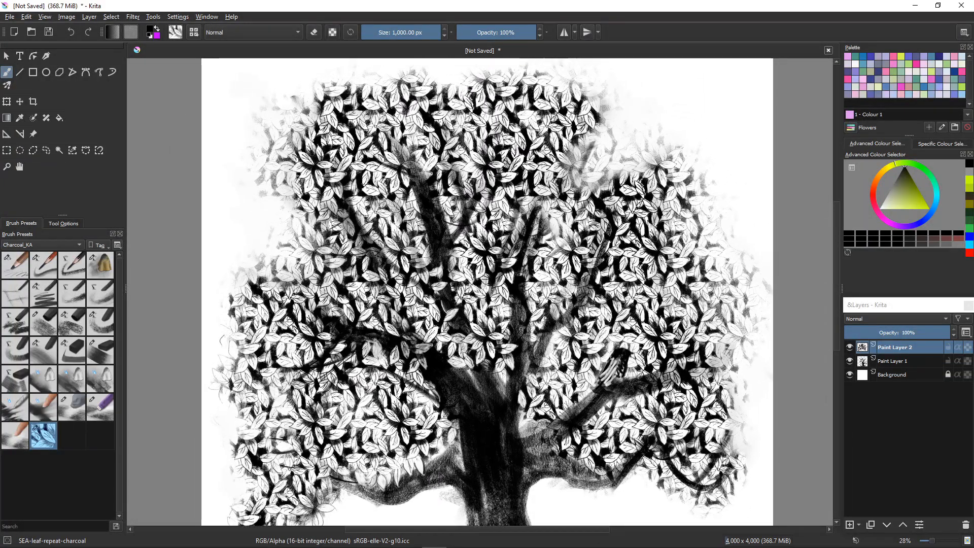
{"action": "mouse_move", "coordinate": [327, 365]}
{"action": "left_mouse_down"}
{"action": "mouse_move", "coordinate": [333, 355]}
{"action": "mouse_move", "coordinate": [332, 384]}
{"action": "mouse_move", "coordinate": [330, 360]}
{"action": "mouse_move", "coordinate": [330, 368]}
{"action": "left_mouse_up"}
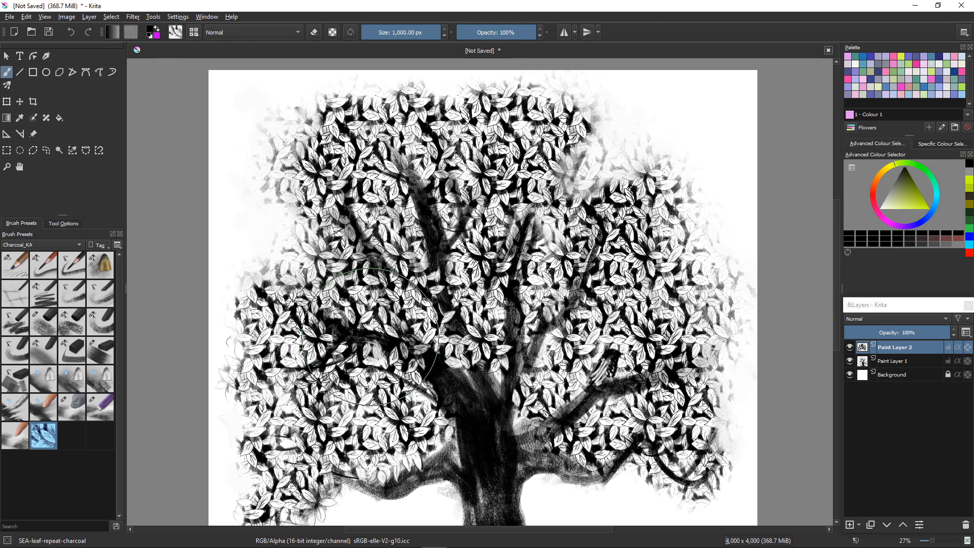
{"action": "key", "text": "e"}
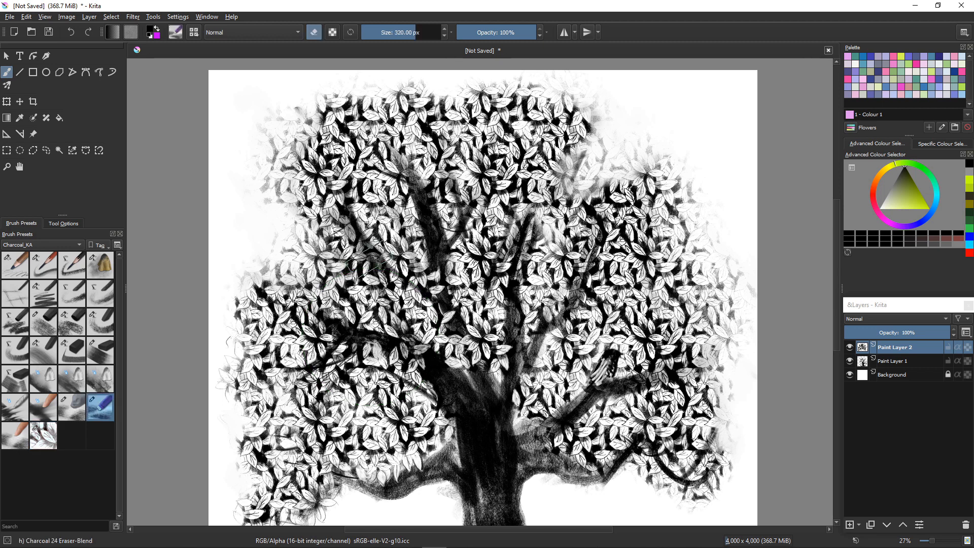
{"action": "key", "text": "p"}
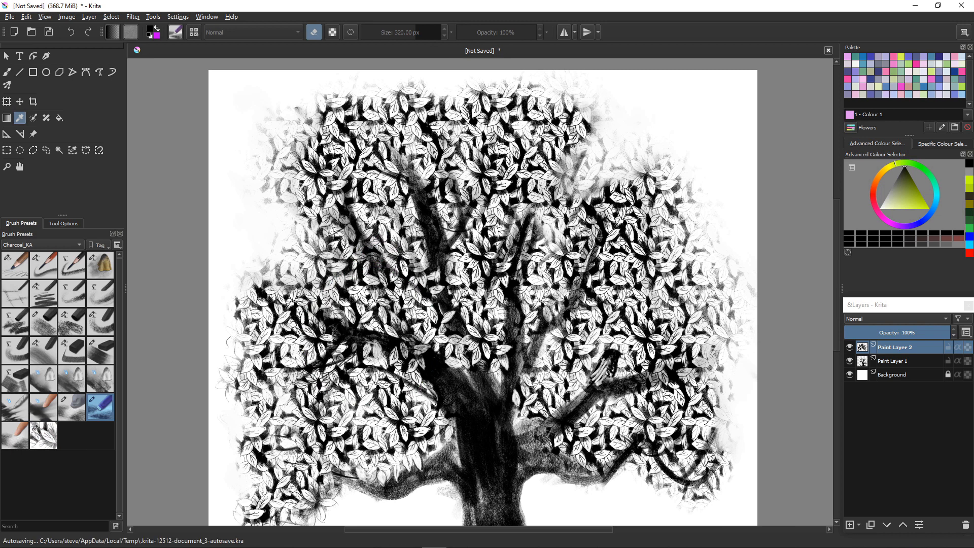
{"action": "key", "text": "b"}
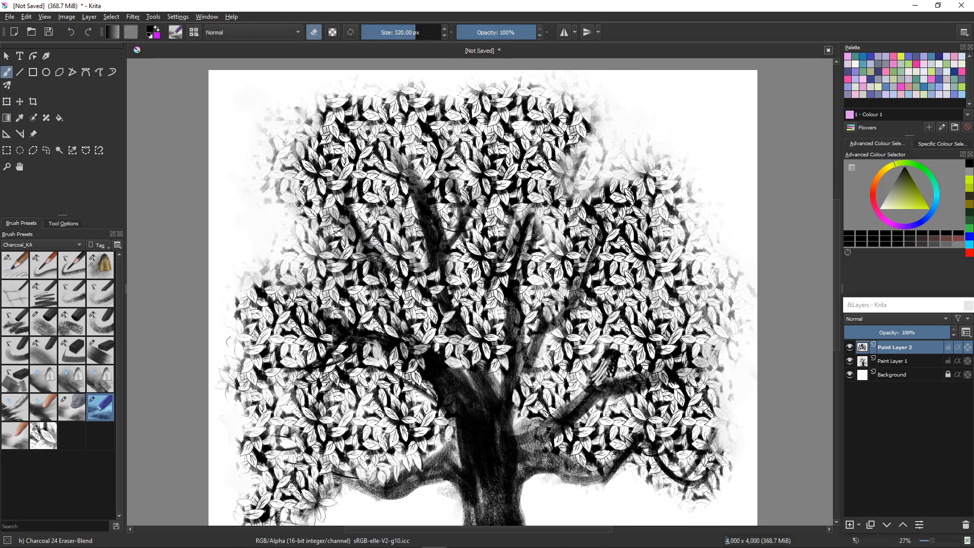
{"action": "left_click", "coordinate": [894, 361]}
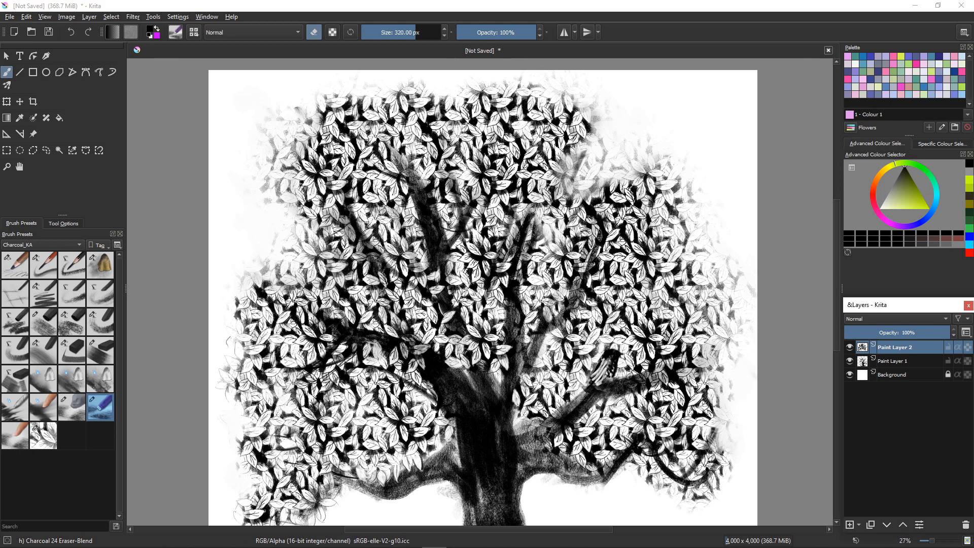
{"action": "key", "text": "bracketleft"}
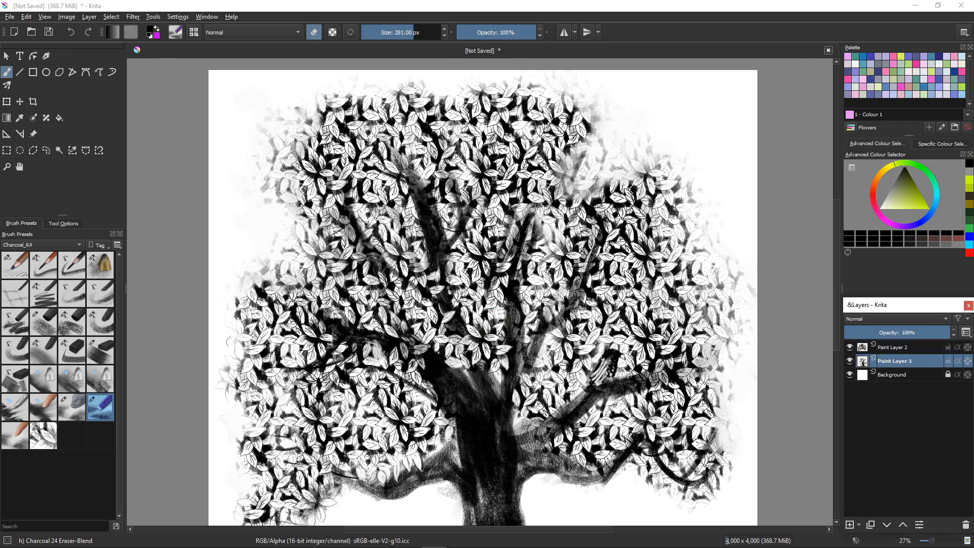
{"action": "key", "text": "bracketleft"}
{"action": "key", "text": "bracketleft"}
{"action": "key", "text": "bracketleft"}
{"action": "key", "text": "bracketleft"}
{"action": "key", "text": "bracketleft"}
{"action": "key", "text": "bracketleft"}
{"action": "key", "text": "bracketleft"}
{"action": "key", "text": "bracketleft"}
{"action": "key", "text": "bracketleft"}
{"action": "key", "text": "bracketleft"}
{"action": "key", "text": "bracketleft"}
{"action": "key", "text": "bracketleft"}
{"action": "key", "text": "bracketleft"}
{"action": "key", "text": "bracketleft"}
{"action": "key", "text": "bracketleft"}
{"action": "key", "text": "bracketleft"}
{"action": "key", "text": "bracketleft"}
{"action": "key", "text": "bracketleft"}
{"action": "key", "text": "bracketleft"}
{"action": "key", "text": "bracketleft"}
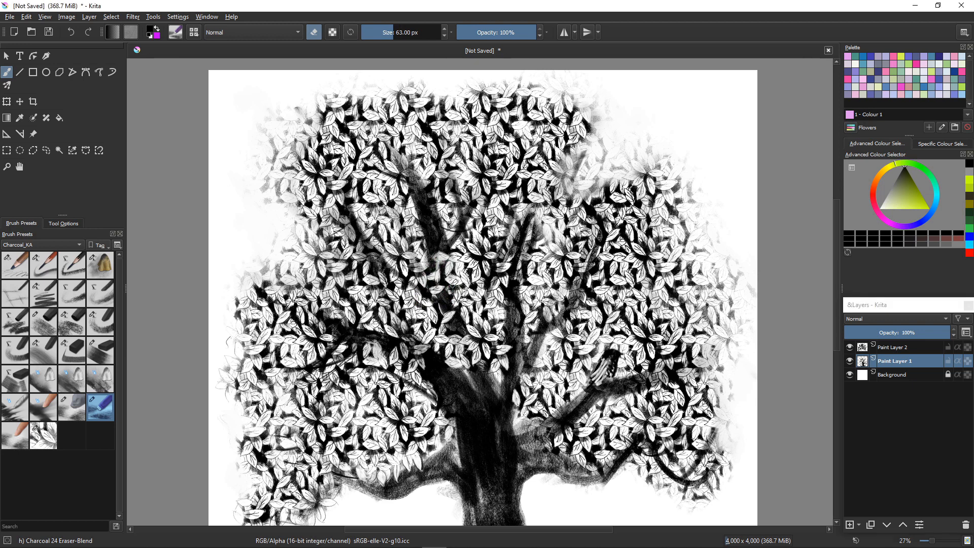
{"action": "left_click_drag", "start_coordinate": [448, 292], "coordinate": [447, 303]}
{"action": "mouse_move", "coordinate": [432, 247]}
{"action": "left_mouse_down"}
{"action": "mouse_move", "coordinate": [434, 221]}
{"action": "mouse_move", "coordinate": [429, 248]}
{"action": "mouse_move", "coordinate": [424, 223]}
{"action": "left_mouse_up"}
{"action": "left_click_drag", "start_coordinate": [415, 172], "coordinate": [404, 186]}
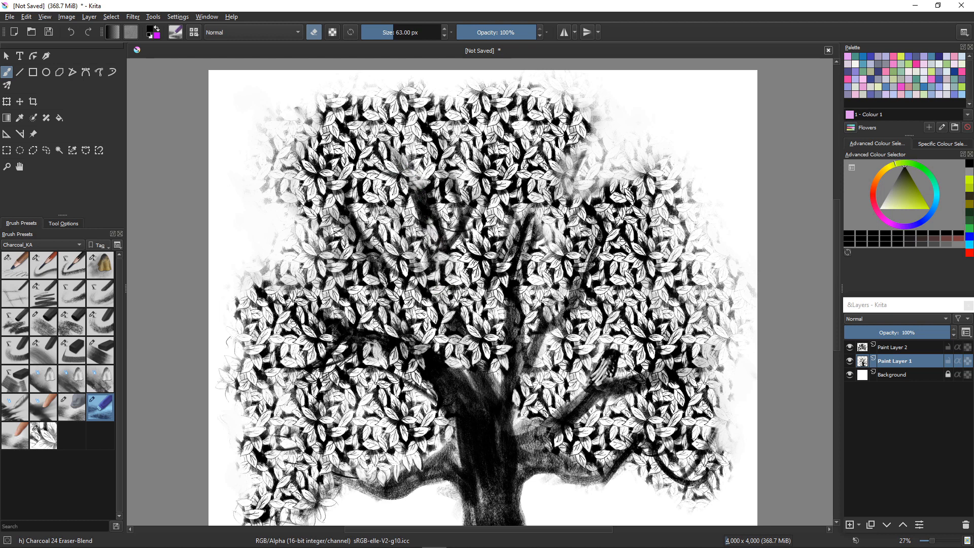
{"action": "left_click_drag", "start_coordinate": [399, 152], "coordinate": [420, 189]}
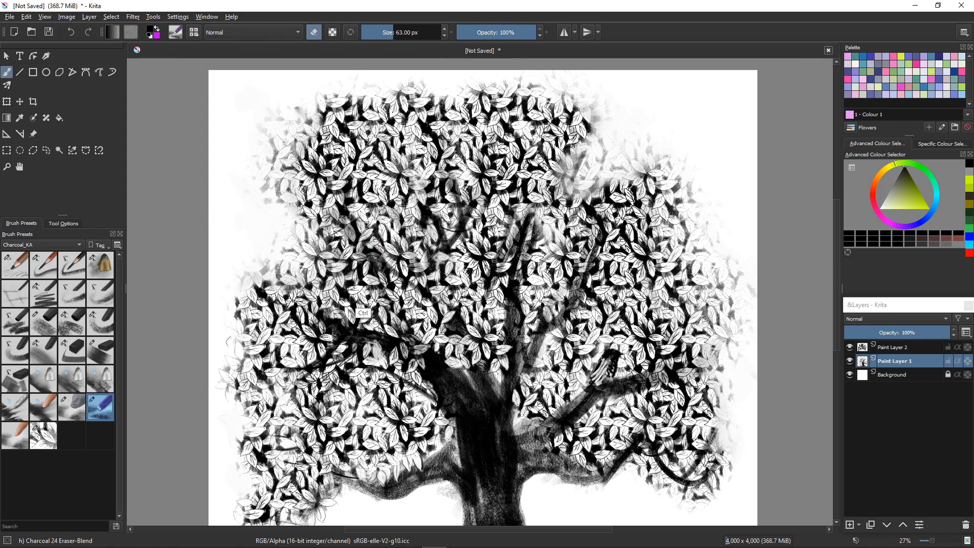
Step: Erase the side twig left of centre and the upright branches to its right from the upper foliage with the 63 px eraser
{"action": "scroll", "coordinate": [385, 239], "scroll_direction": "up", "scroll_amount": 3}
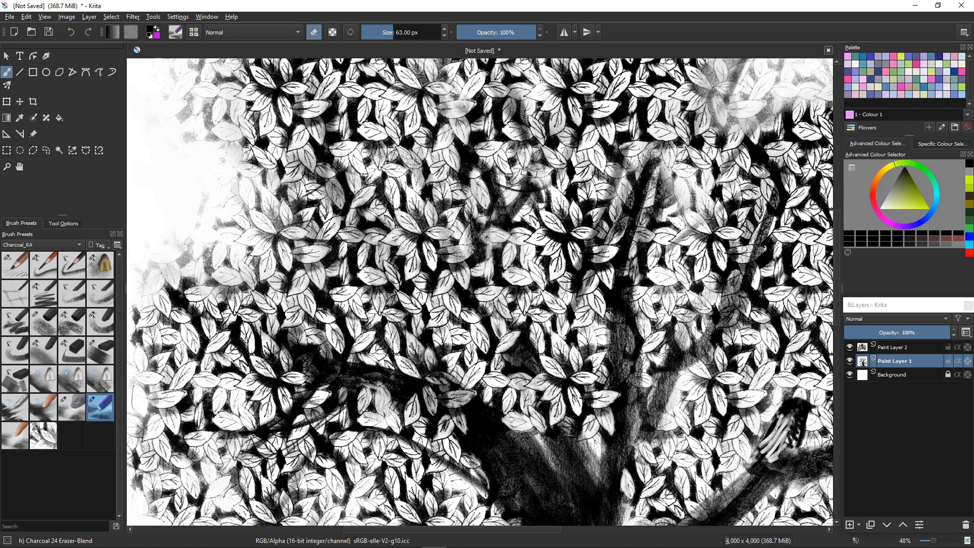
{"action": "mouse_move", "coordinate": [528, 171]}
{"action": "left_mouse_down"}
{"action": "mouse_move", "coordinate": [532, 185]}
{"action": "mouse_move", "coordinate": [482, 226]}
{"action": "left_mouse_up"}
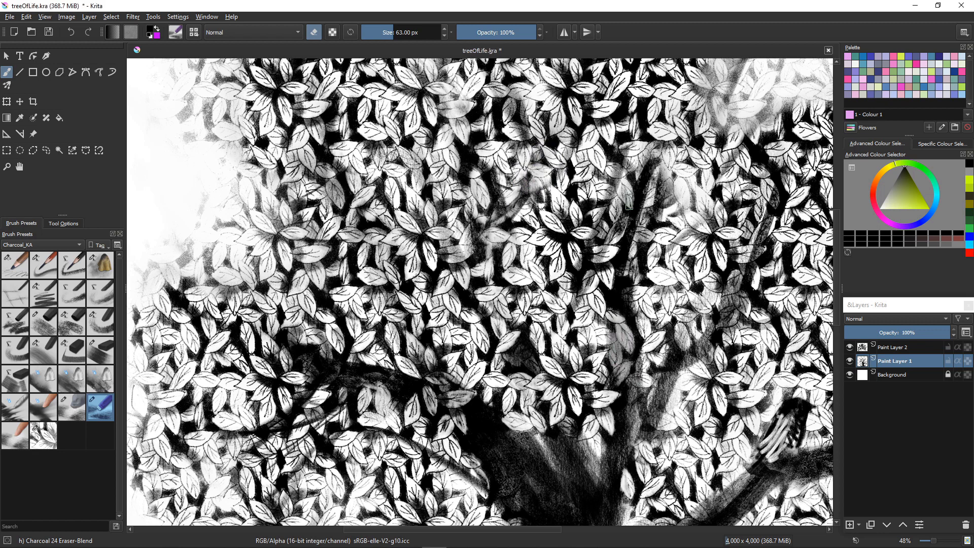
{"action": "mouse_move", "coordinate": [609, 161]}
{"action": "left_mouse_down"}
{"action": "mouse_move", "coordinate": [647, 215]}
{"action": "mouse_move", "coordinate": [629, 294]}
{"action": "mouse_move", "coordinate": [667, 363]}
{"action": "mouse_move", "coordinate": [743, 274]}
{"action": "mouse_move", "coordinate": [774, 193]}
{"action": "mouse_move", "coordinate": [714, 245]}
{"action": "left_mouse_up"}
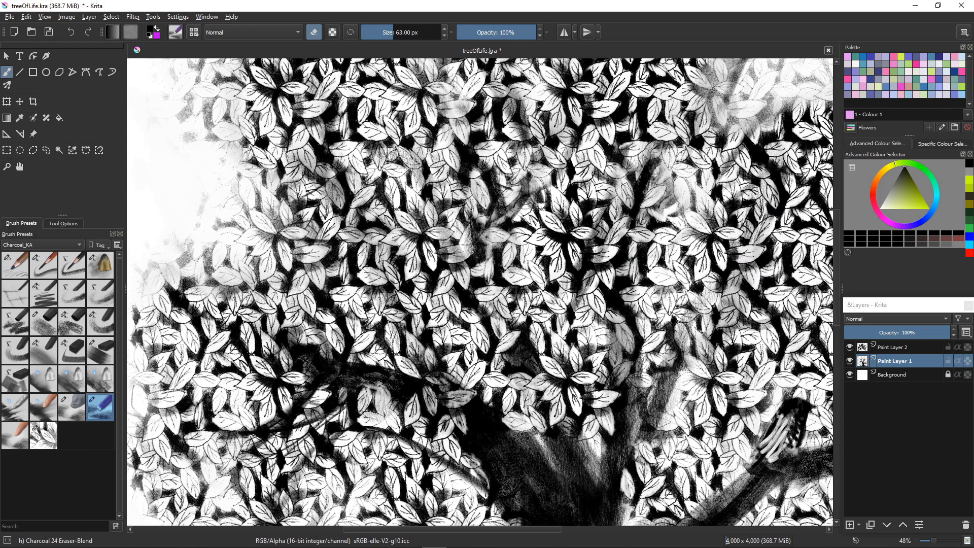
{"action": "mouse_move", "coordinate": [639, 150]}
{"action": "left_mouse_down"}
{"action": "mouse_move", "coordinate": [638, 187]}
{"action": "mouse_move", "coordinate": [622, 172]}
{"action": "left_mouse_up"}
Step: Erase the branch remnants right of the trunk, the drooping lower-right branch and part of the limb beneath the bird
{"action": "scroll", "coordinate": [621, 173], "scroll_direction": "down", "scroll_amount": 4}
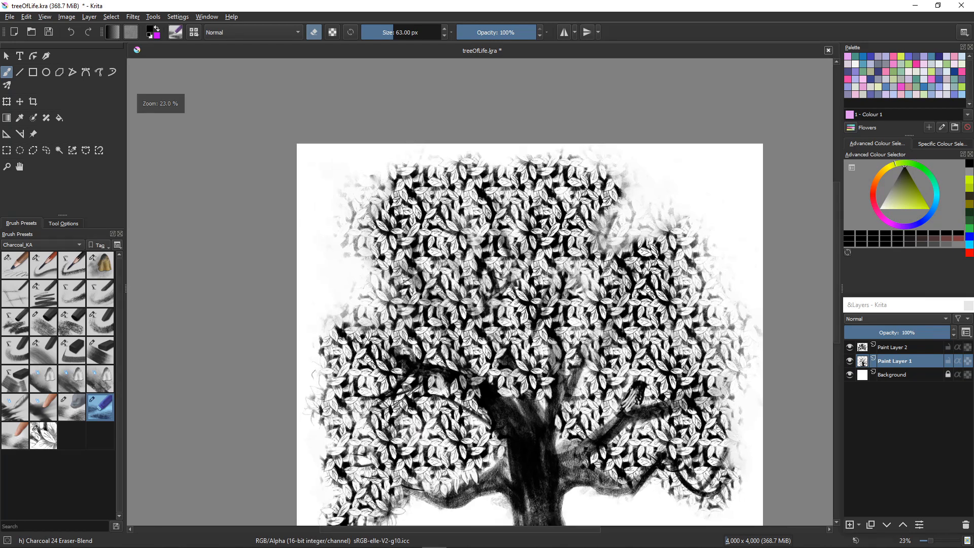
{"action": "scroll", "coordinate": [415, 277], "scroll_direction": "up", "scroll_amount": 3}
{"action": "mouse_move", "coordinate": [527, 335]}
{"action": "left_mouse_down"}
{"action": "mouse_move", "coordinate": [533, 380]}
{"action": "mouse_move", "coordinate": [569, 416]}
{"action": "mouse_move", "coordinate": [568, 393]}
{"action": "mouse_move", "coordinate": [577, 391]}
{"action": "mouse_move", "coordinate": [561, 433]}
{"action": "mouse_move", "coordinate": [517, 465]}
{"action": "mouse_move", "coordinate": [540, 432]}
{"action": "mouse_move", "coordinate": [584, 404]}
{"action": "left_mouse_up"}
{"action": "scroll", "coordinate": [584, 404], "scroll_direction": "down", "scroll_amount": 4}
{"action": "scroll", "coordinate": [517, 458], "scroll_direction": "up", "scroll_amount": 4}
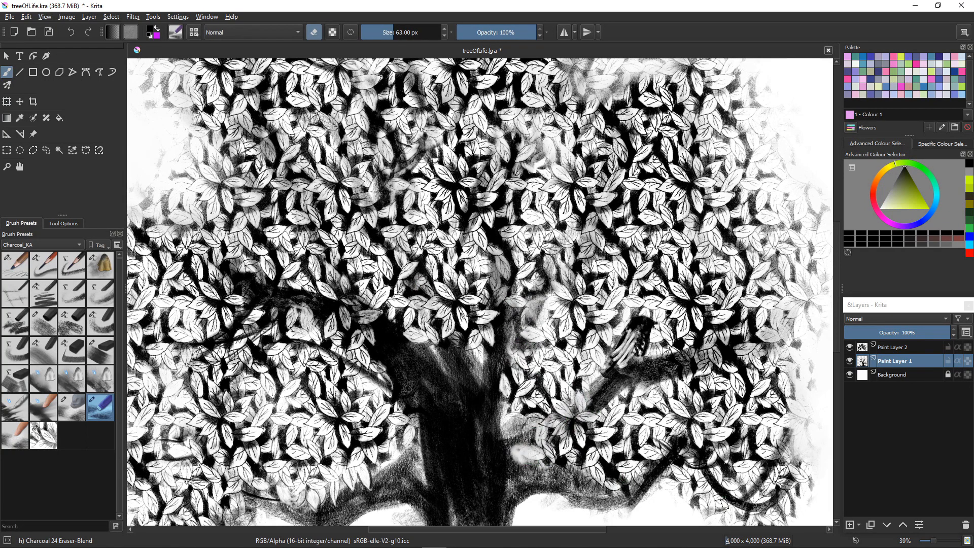
{"action": "mouse_move", "coordinate": [724, 503]}
{"action": "left_mouse_down"}
{"action": "mouse_move", "coordinate": [760, 511]}
{"action": "mouse_move", "coordinate": [792, 485]}
{"action": "left_mouse_up"}
{"action": "mouse_move", "coordinate": [715, 335]}
{"action": "left_mouse_down"}
{"action": "mouse_move", "coordinate": [711, 357]}
{"action": "mouse_move", "coordinate": [676, 374]}
{"action": "mouse_move", "coordinate": [629, 368]}
{"action": "mouse_move", "coordinate": [639, 417]}
{"action": "left_mouse_up"}
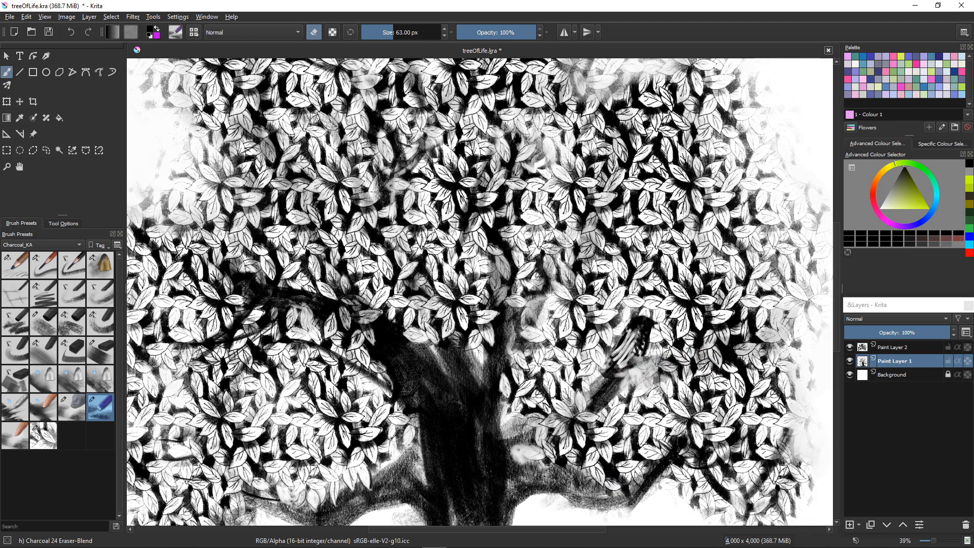
Step: Outline and darken the limb below the bird with the 11 px Charcoal 01 Draw-Detail brush, then enable its eraser mode
{"action": "key", "text": "slash"}
{"action": "scroll", "coordinate": [608, 400], "scroll_direction": "up", "scroll_amount": 5}
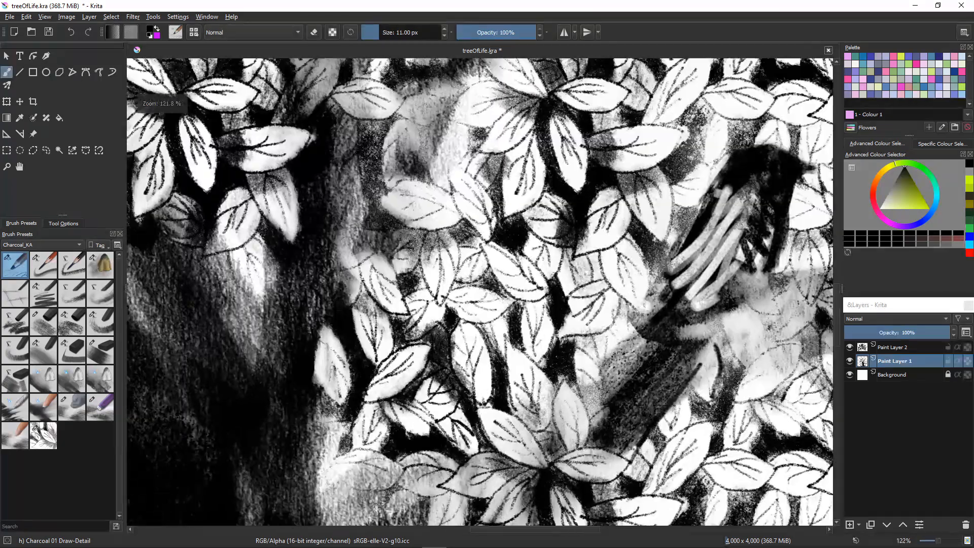
{"action": "left_click_drag", "start_coordinate": [640, 329], "coordinate": [590, 382]}
{"action": "left_click_drag", "start_coordinate": [645, 345], "coordinate": [589, 420]}
{"action": "left_click_drag", "start_coordinate": [634, 454], "coordinate": [599, 440]}
{"action": "left_click_drag", "start_coordinate": [599, 440], "coordinate": [566, 376]}
{"action": "left_click_drag", "start_coordinate": [566, 376], "coordinate": [553, 411]}
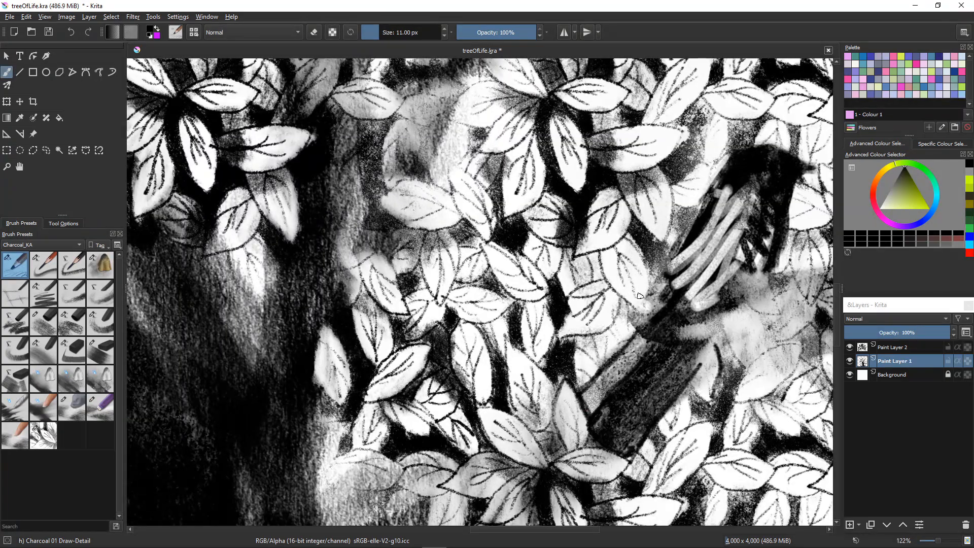
{"action": "mouse_move", "coordinate": [667, 269]}
{"action": "left_mouse_down"}
{"action": "mouse_move", "coordinate": [630, 344]}
{"action": "mouse_move", "coordinate": [602, 349]}
{"action": "mouse_move", "coordinate": [639, 314]}
{"action": "left_mouse_up"}
{"action": "left_click_drag", "start_coordinate": [705, 200], "coordinate": [665, 266]}
{"action": "key", "text": "e"}
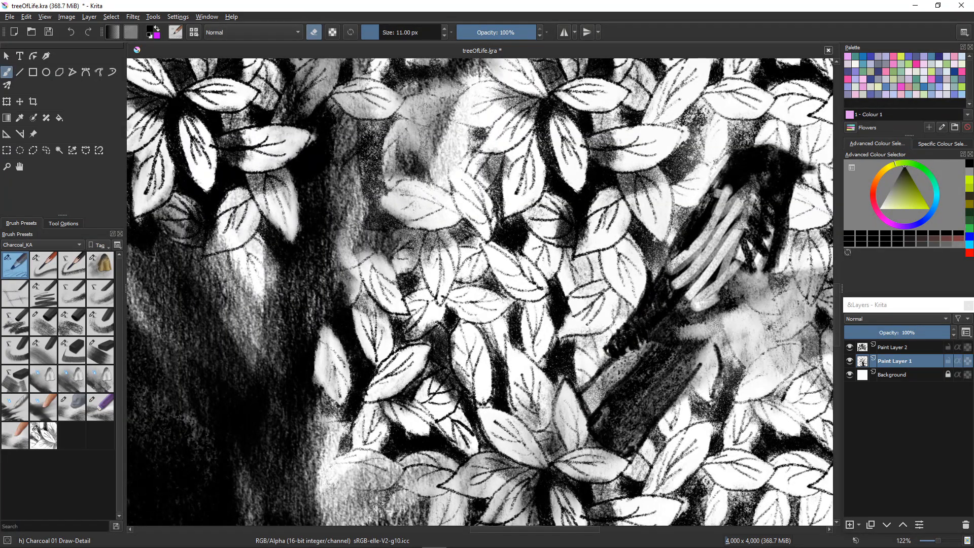
Step: Trim and lighten the foliage beside the short dark branch right of the trunk, using the Charcoal 24 Eraser-Blend brush on Paint Layer 1
{"action": "left_click_drag", "start_coordinate": [750, 147], "coordinate": [670, 254]}
{"action": "scroll", "coordinate": [670, 254], "scroll_direction": "down", "scroll_amount": 5}
{"action": "scroll", "coordinate": [669, 254], "scroll_direction": "up", "scroll_amount": 6}
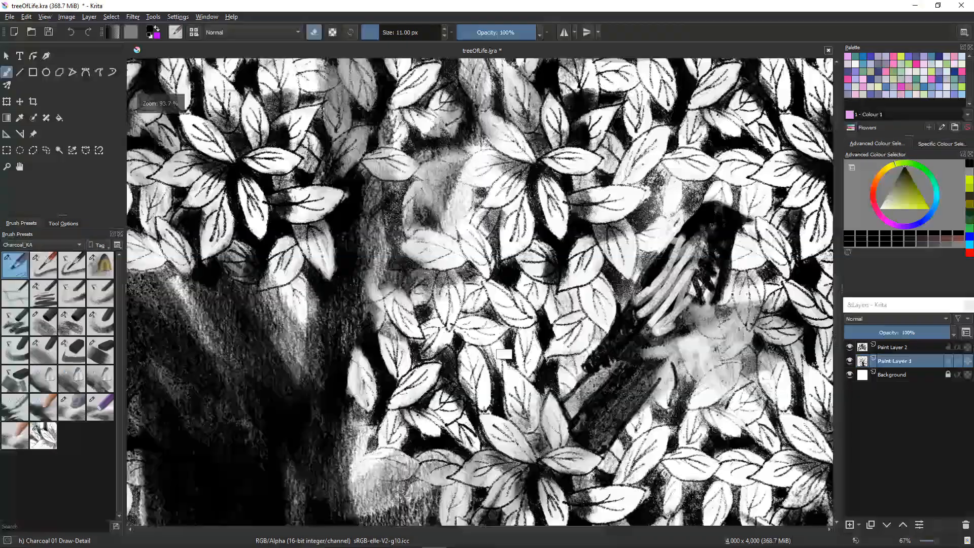
{"action": "mouse_move", "coordinate": [738, 348]}
{"action": "left_mouse_down"}
{"action": "mouse_move", "coordinate": [620, 461]}
{"action": "mouse_move", "coordinate": [728, 393]}
{"action": "mouse_move", "coordinate": [640, 461]}
{"action": "left_mouse_up"}
{"action": "left_click", "coordinate": [100, 408]}
{"action": "left_click_drag", "start_coordinate": [682, 409], "coordinate": [618, 480]}
{"action": "left_click_drag", "start_coordinate": [735, 378], "coordinate": [697, 431]}
{"action": "left_click_drag", "start_coordinate": [672, 436], "coordinate": [590, 464]}
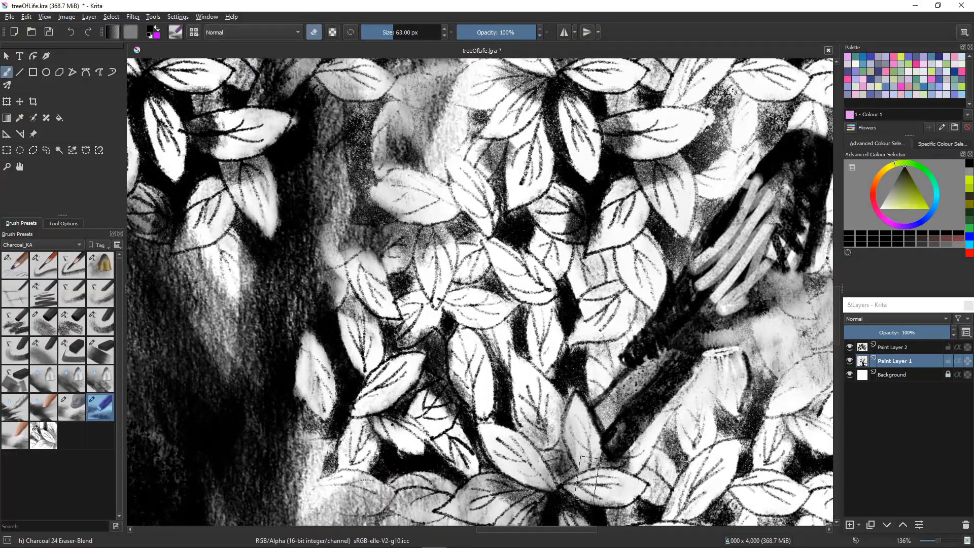
{"action": "mouse_move", "coordinate": [700, 367]}
{"action": "left_mouse_down"}
{"action": "mouse_move", "coordinate": [743, 350]}
{"action": "mouse_move", "coordinate": [654, 426]}
{"action": "mouse_move", "coordinate": [700, 446]}
{"action": "left_mouse_up"}
Step: Soften the edges of the trunk and the branches on both sides with the Charcoal 24 Eraser-Blend brush
{"action": "key", "text": "/"}
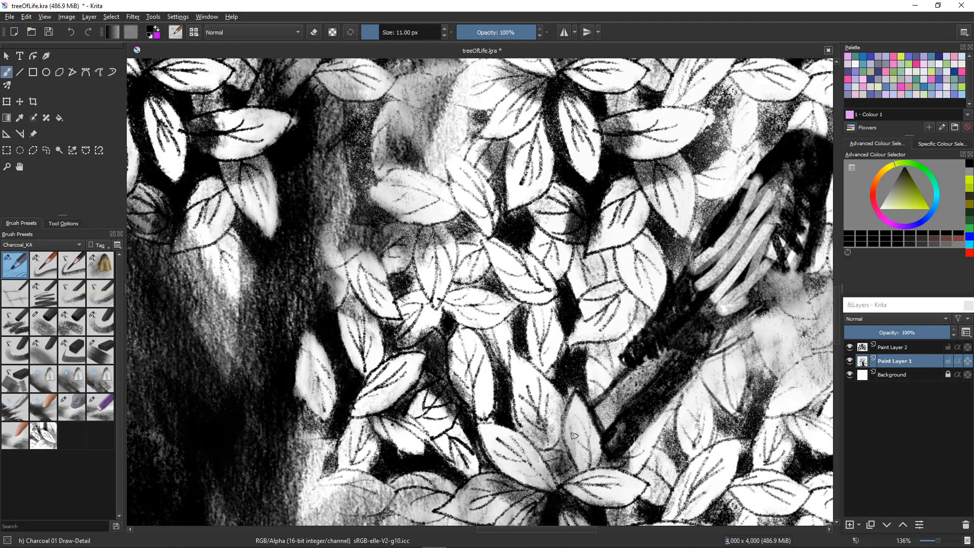
{"action": "scroll", "coordinate": [699, 446], "scroll_direction": "down", "scroll_amount": 5}
{"action": "scroll", "coordinate": [538, 213], "scroll_direction": "up", "scroll_amount": 4}
{"action": "key", "text": "/"}
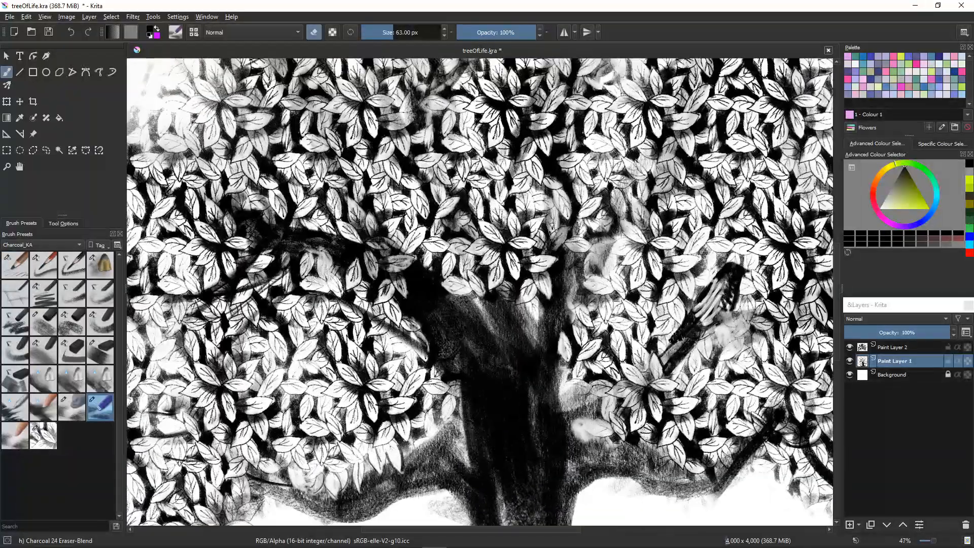
{"action": "left_click_drag", "start_coordinate": [608, 244], "coordinate": [576, 298]}
{"action": "left_click_drag", "start_coordinate": [420, 348], "coordinate": [336, 301]}
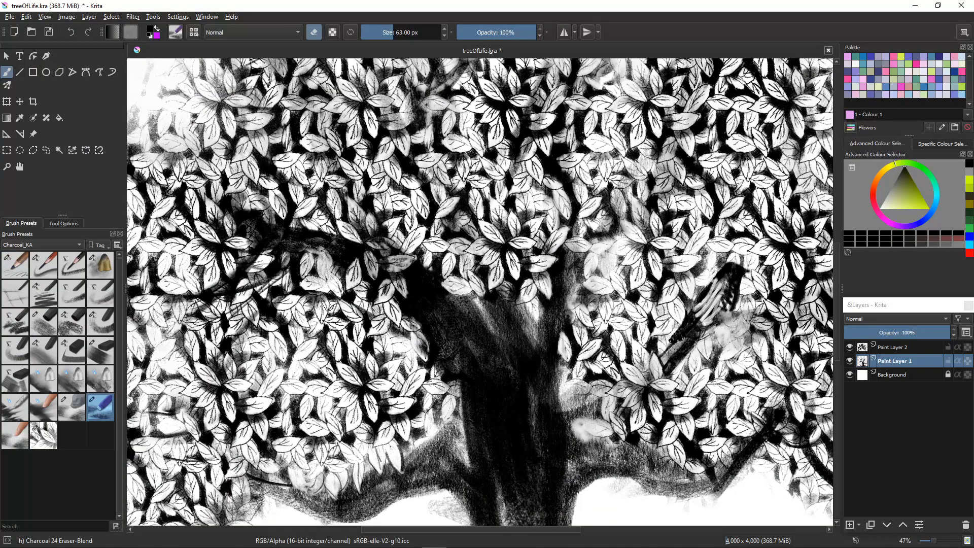
{"action": "left_click_drag", "start_coordinate": [436, 434], "coordinate": [413, 453]}
{"action": "scroll", "coordinate": [403, 437], "scroll_direction": "down", "scroll_amount": 5}
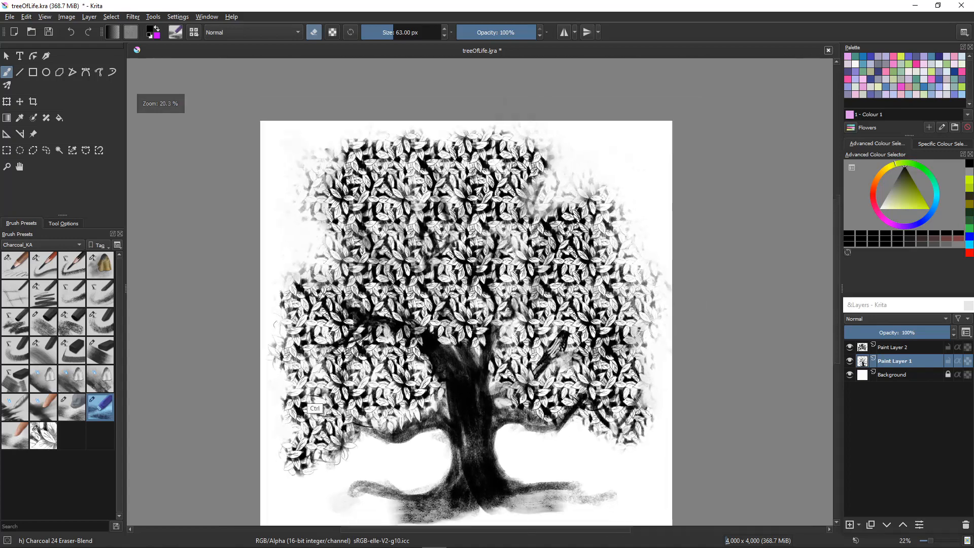
Step: Merge Paint Layer 2 with the layer below
{"action": "left_click", "coordinate": [893, 348]}
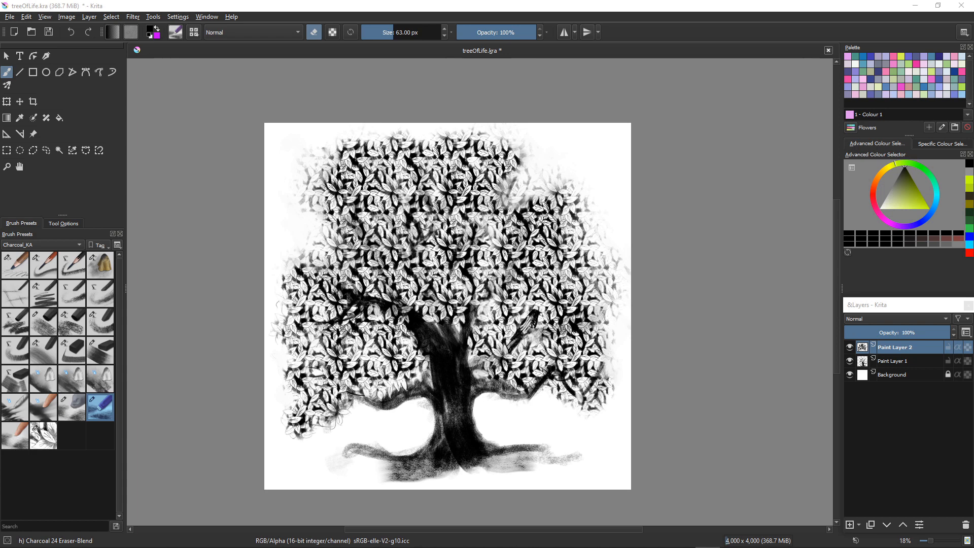
{"action": "right_click", "coordinate": [862, 347]}
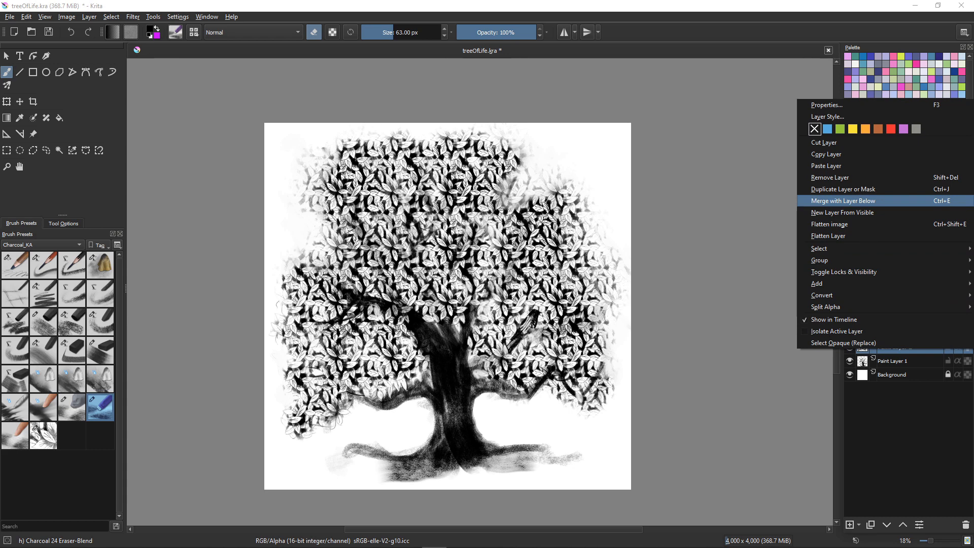
{"action": "left_click", "coordinate": [843, 201]}
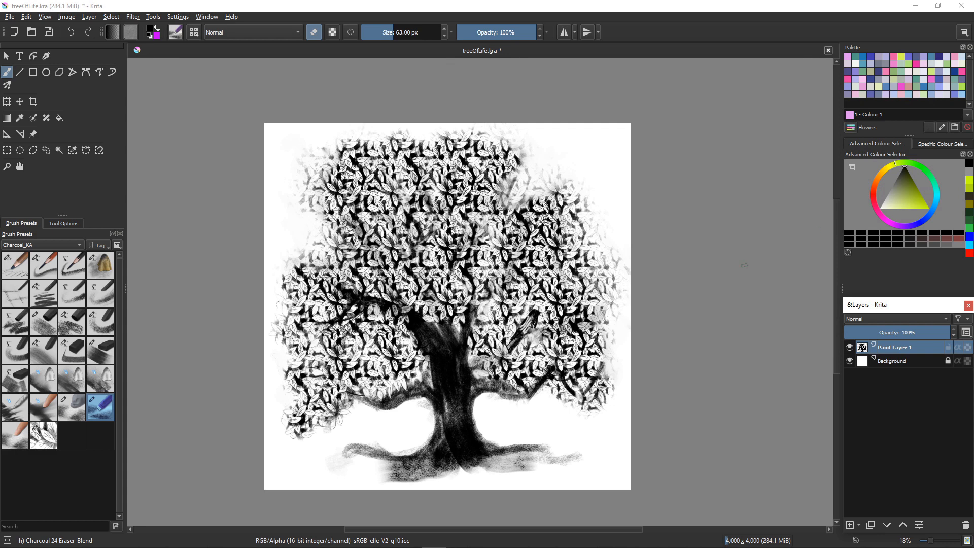
Step: Transform the merged tree layer, scaling it down and centring it on the canvas with white margin all around
{"action": "key", "text": "ctrl+t"}
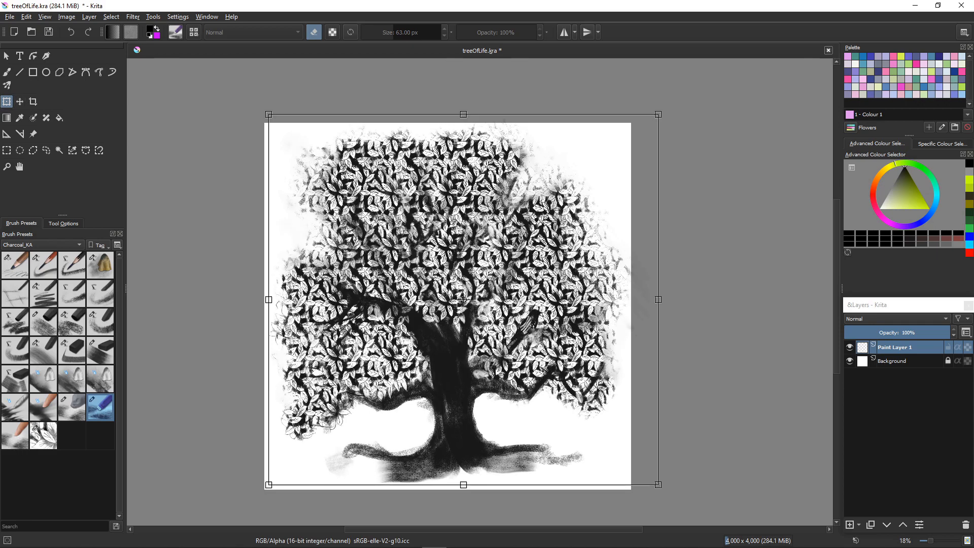
{"action": "left_click_drag", "start_coordinate": [658, 114], "coordinate": [611, 148]}
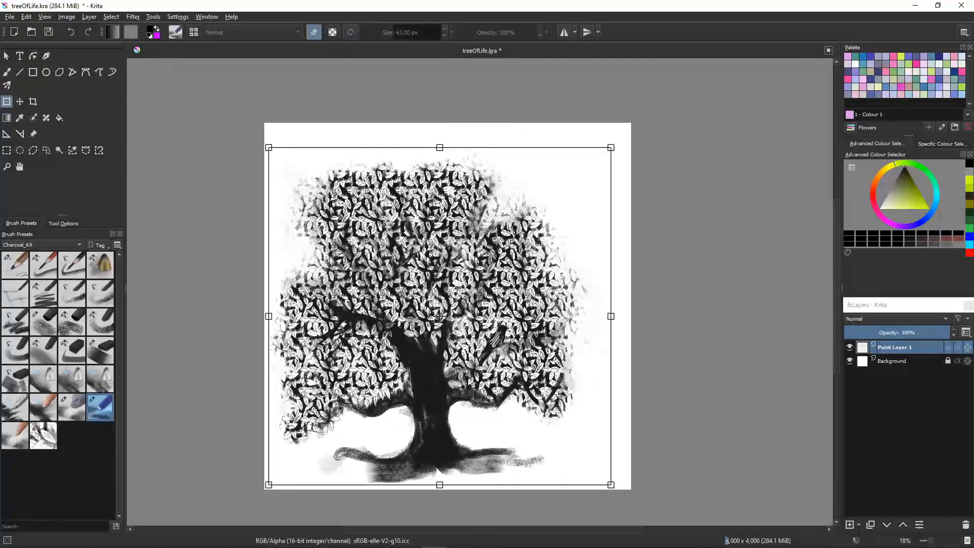
{"action": "left_click_drag", "start_coordinate": [269, 147], "coordinate": [310, 181]}
{"action": "left_click_drag", "start_coordinate": [461, 333], "coordinate": [461, 316]}
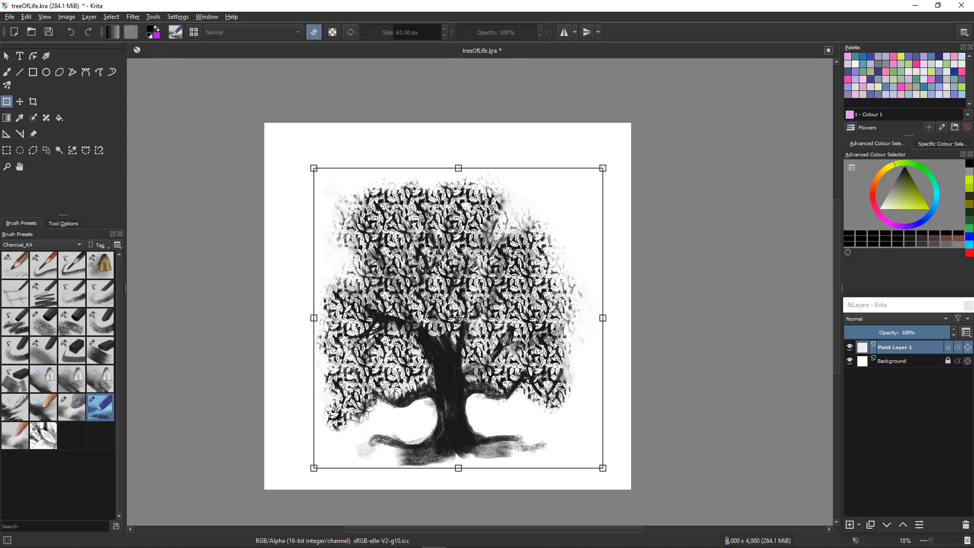
{"action": "key", "text": "Return"}
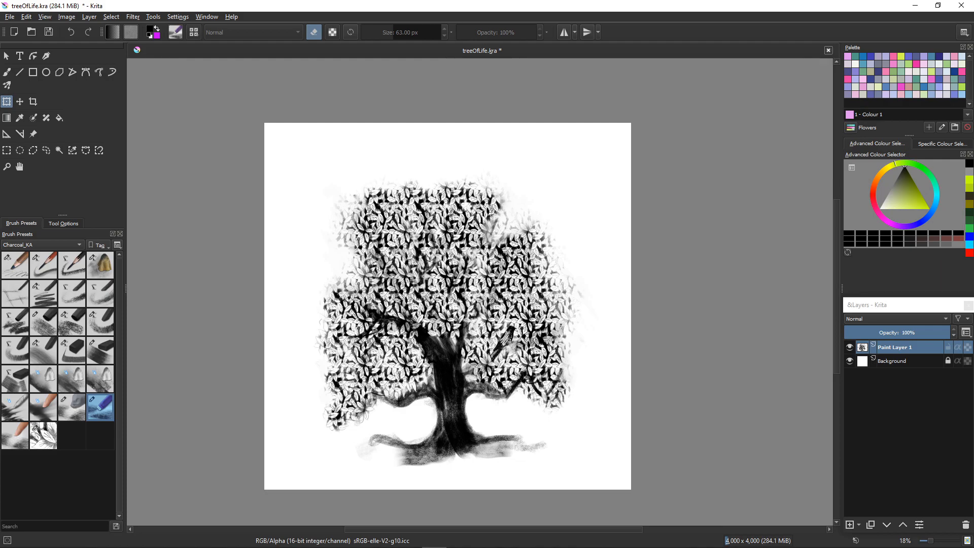
Step: Choose the Charcoal 01 Draw-Detail brush and add a new paint layer above Paint Layer 1
{"action": "scroll", "coordinate": [401, 350], "scroll_direction": "up", "scroll_amount": 5}
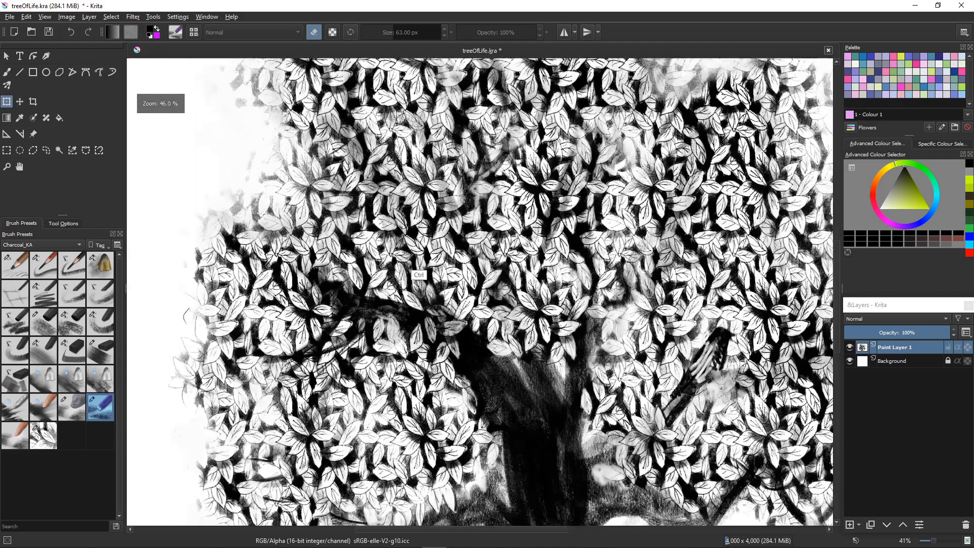
{"action": "scroll", "coordinate": [472, 330], "scroll_direction": "down", "scroll_amount": 3}
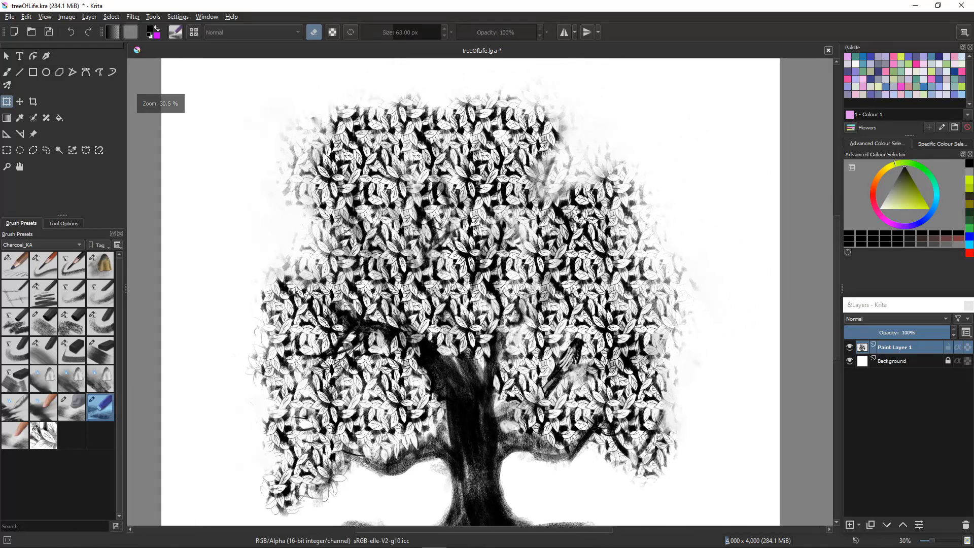
{"action": "scroll", "coordinate": [419, 370], "scroll_direction": "down", "scroll_amount": 4}
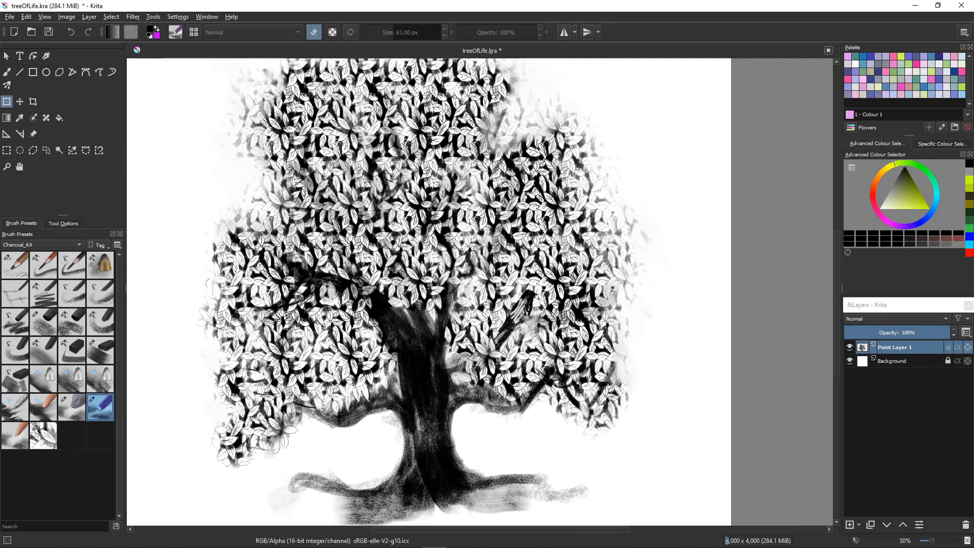
{"action": "scroll", "coordinate": [419, 371], "scroll_direction": "up", "scroll_amount": 2}
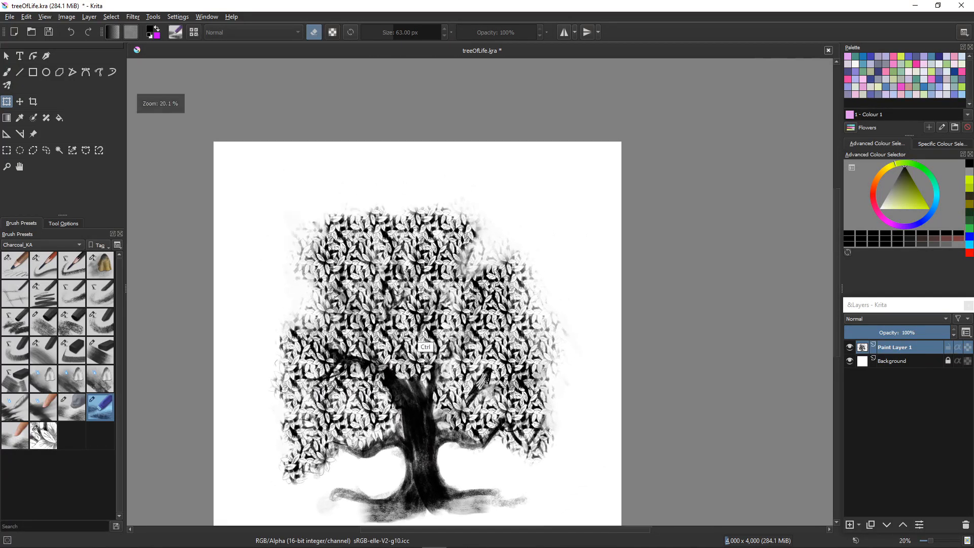
{"action": "left_click", "coordinate": [14, 265]}
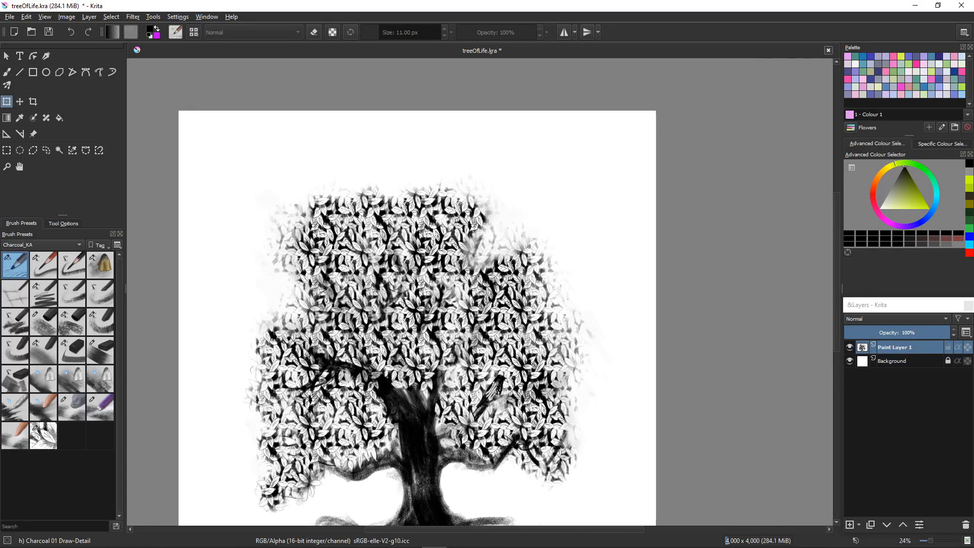
{"action": "left_click", "coordinate": [849, 524]}
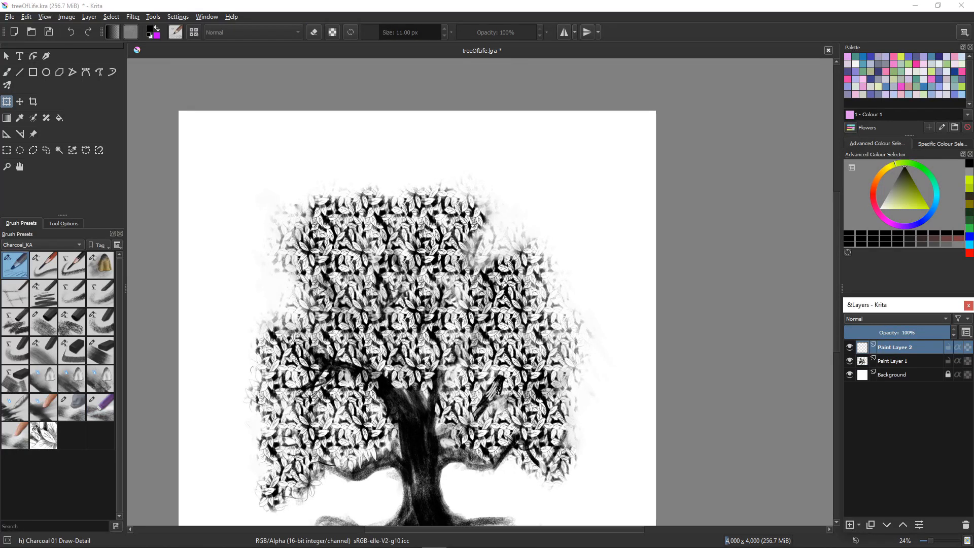
Step: Sketch pointed leaf outlines along the faded upper right edge of the canopy on Paint Layer 2
{"action": "scroll", "coordinate": [477, 238], "scroll_direction": "up", "scroll_amount": 4}
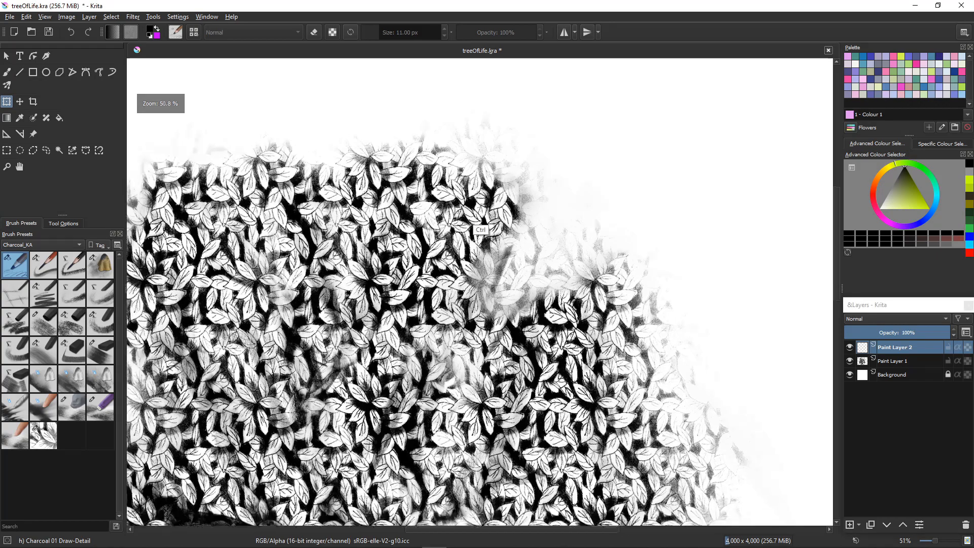
{"action": "left_click_drag", "start_coordinate": [469, 238], "coordinate": [441, 312]}
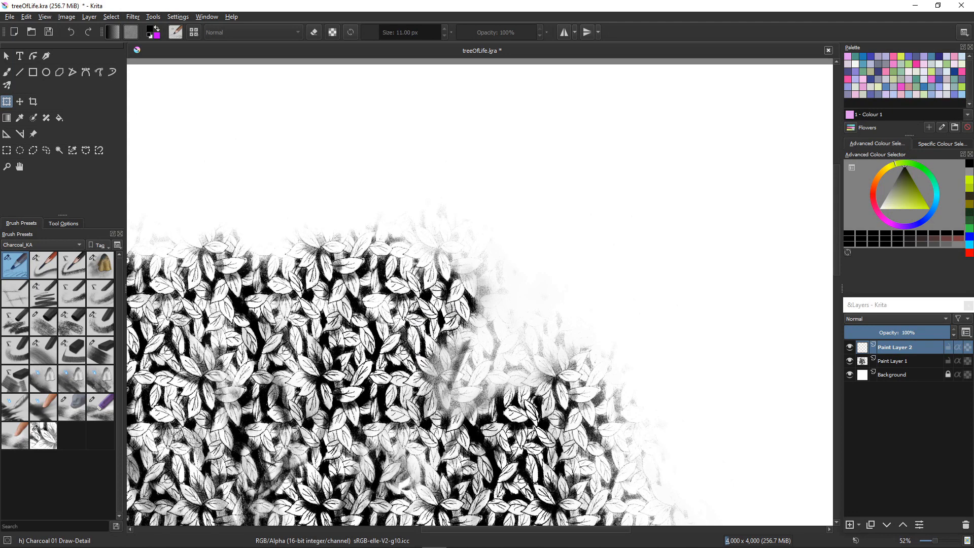
{"action": "key", "text": "b"}
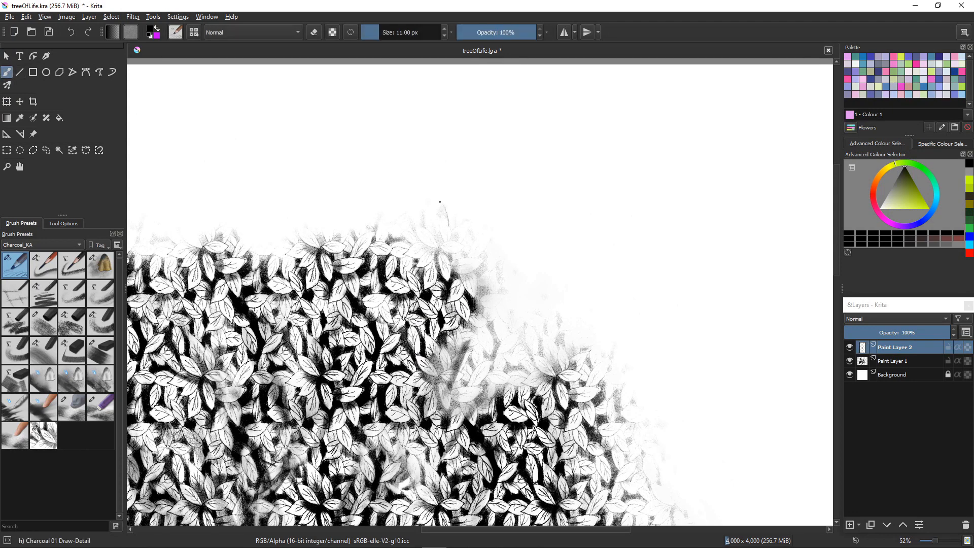
{"action": "mouse_move", "coordinate": [434, 227]}
{"action": "left_mouse_down"}
{"action": "mouse_move", "coordinate": [426, 209]}
{"action": "mouse_move", "coordinate": [463, 219]}
{"action": "mouse_move", "coordinate": [463, 236]}
{"action": "left_mouse_up"}
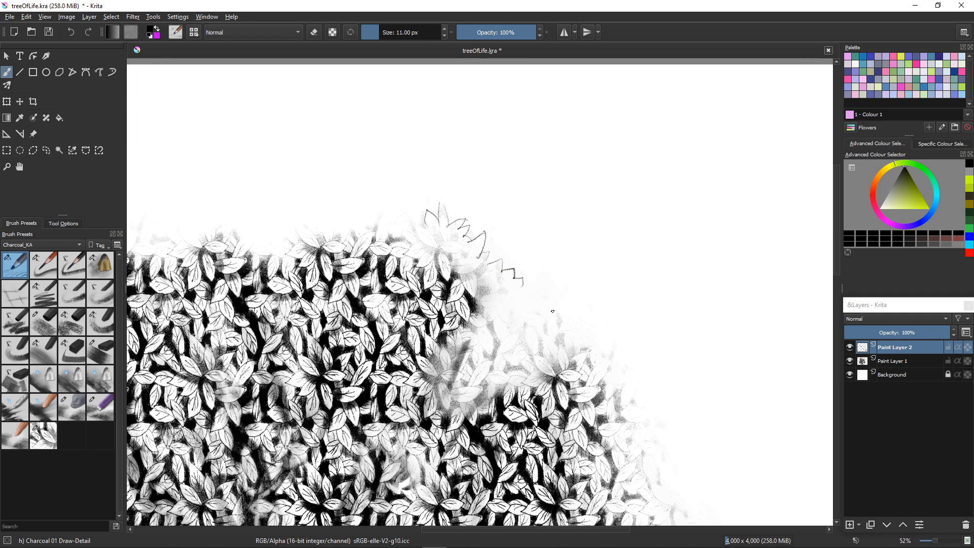
{"action": "left_click_drag", "start_coordinate": [558, 312], "coordinate": [561, 331]}
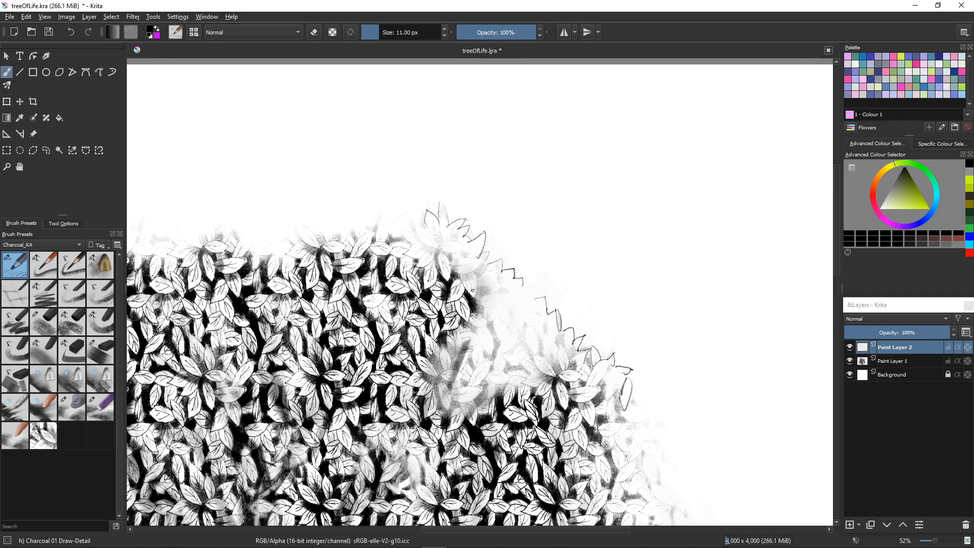
Step: Continue the leaf outlines down the canopy's right edge with the 11 px charcoal brush
{"action": "key", "text": "c"}
{"action": "scroll", "coordinate": [411, 350], "scroll_direction": "down", "scroll_amount": 5}
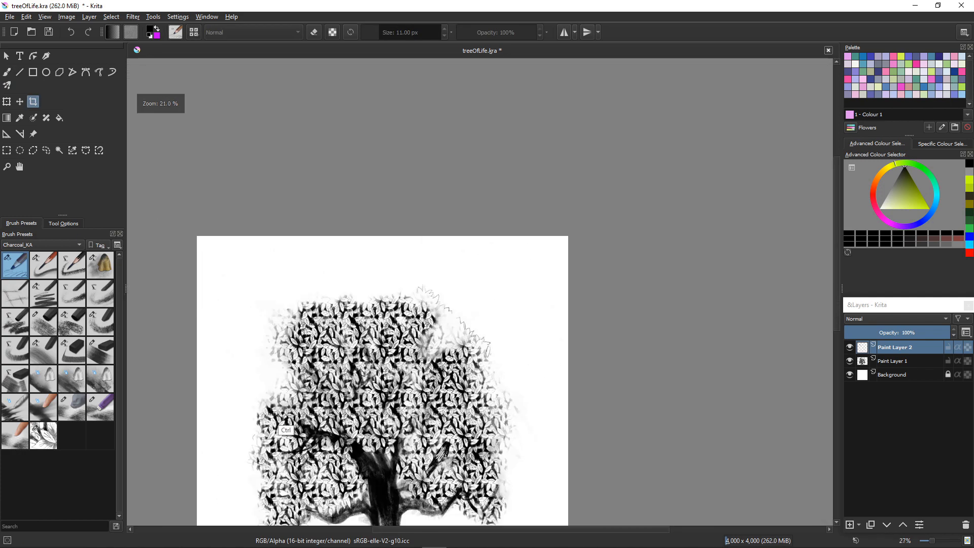
{"action": "scroll", "coordinate": [331, 399], "scroll_direction": "up", "scroll_amount": 2}
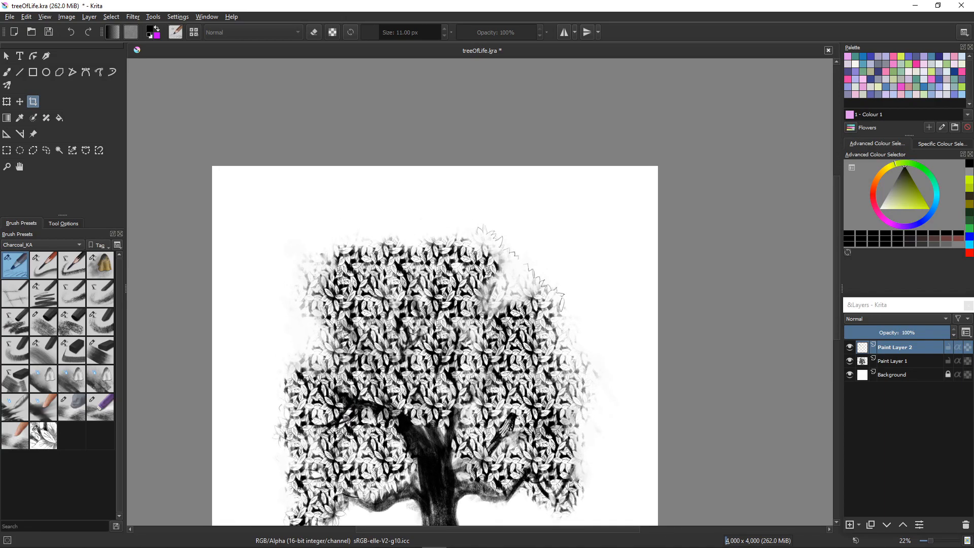
{"action": "scroll", "coordinate": [456, 378], "scroll_direction": "up", "scroll_amount": 5}
{"action": "key", "text": "b"}
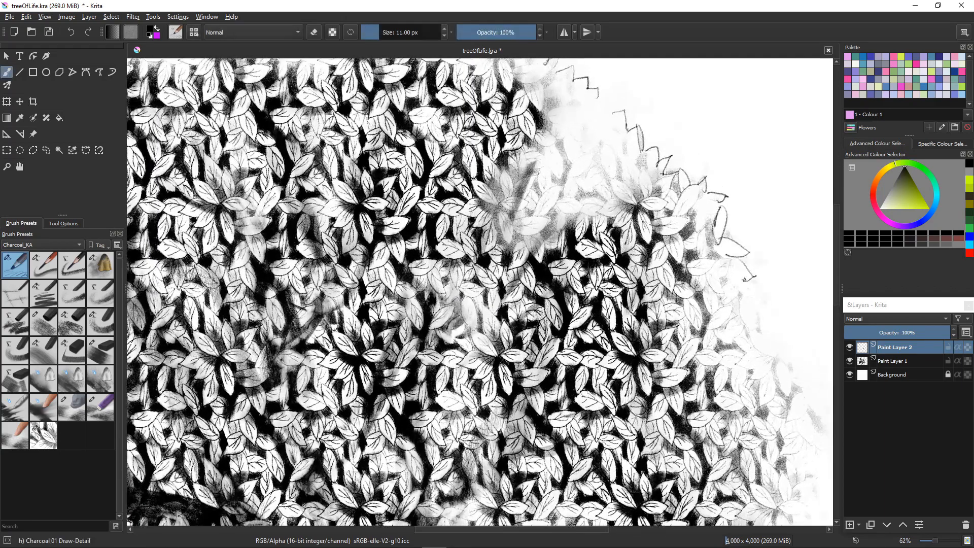
{"action": "mouse_move", "coordinate": [754, 331]}
{"action": "left_mouse_down"}
{"action": "mouse_move", "coordinate": [814, 390]}
{"action": "mouse_move", "coordinate": [824, 428]}
{"action": "left_mouse_up"}
{"action": "scroll", "coordinate": [824, 429], "scroll_direction": "down", "scroll_amount": 3}
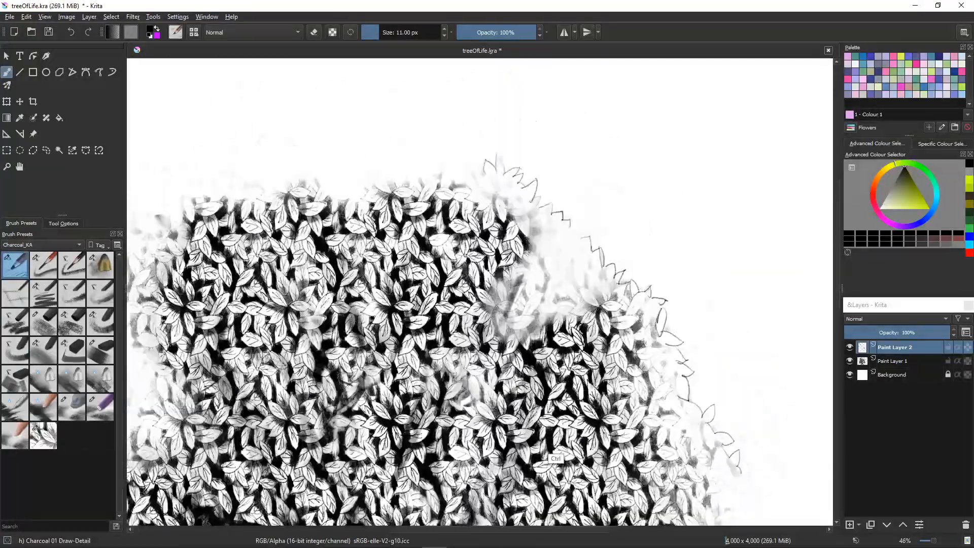
Step: Start drawing leaves in the faded gap at the canopy's upper right, enlarging the charcoal brush to 14 px
{"action": "scroll", "coordinate": [523, 253], "scroll_direction": "up", "scroll_amount": 3}
{"action": "mouse_move", "coordinate": [523, 253]}
{"action": "left_mouse_down"}
{"action": "mouse_move", "coordinate": [512, 282]}
{"action": "mouse_move", "coordinate": [514, 263]}
{"action": "mouse_move", "coordinate": [554, 251]}
{"action": "mouse_move", "coordinate": [551, 261]}
{"action": "mouse_move", "coordinate": [577, 235]}
{"action": "left_mouse_up"}
{"action": "left_click_drag", "start_coordinate": [453, 366], "coordinate": [438, 402]}
{"action": "scroll", "coordinate": [345, 386], "scroll_direction": "down", "scroll_amount": 4}
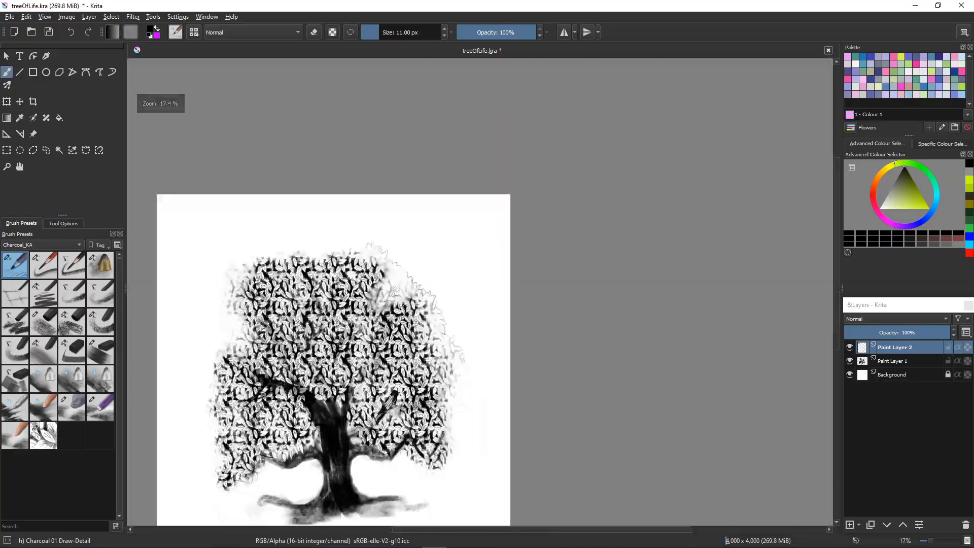
{"action": "scroll", "coordinate": [304, 404], "scroll_direction": "up", "scroll_amount": 2}
{"action": "scroll", "coordinate": [304, 404], "scroll_direction": "up", "scroll_amount": 4}
{"action": "key", "text": "bracketright"}
{"action": "left_click_drag", "start_coordinate": [520, 309], "coordinate": [540, 337]}
{"action": "left_click_drag", "start_coordinate": [513, 294], "coordinate": [548, 290]}
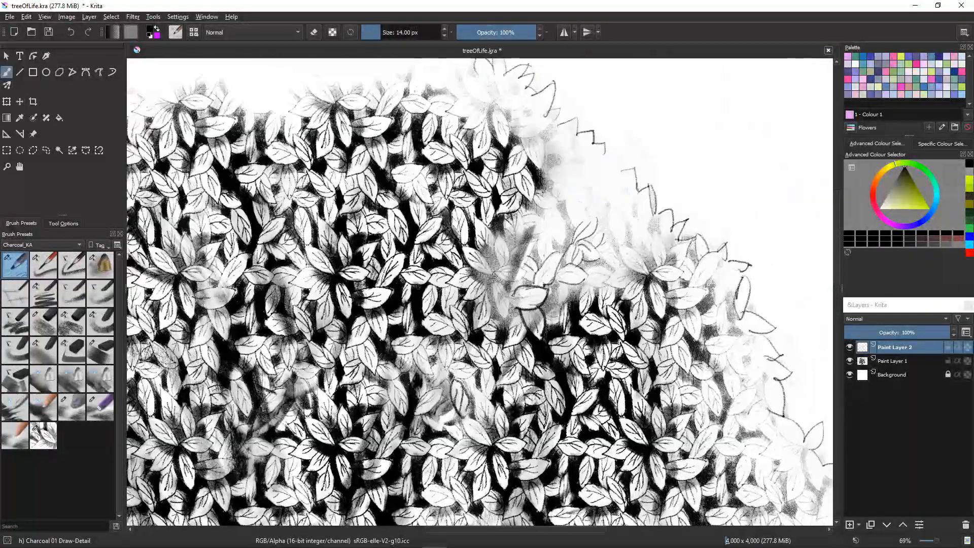
Step: Fill the faded upper right gap of the canopy with more overlapping leaf outlines and veins
{"action": "left_click_drag", "start_coordinate": [491, 269], "coordinate": [527, 272]}
{"action": "mouse_move", "coordinate": [507, 315]}
{"action": "left_mouse_down"}
{"action": "mouse_move", "coordinate": [493, 281]}
{"action": "mouse_move", "coordinate": [507, 293]}
{"action": "left_mouse_up"}
{"action": "mouse_move", "coordinate": [511, 234]}
{"action": "left_mouse_down"}
{"action": "mouse_move", "coordinate": [499, 262]}
{"action": "mouse_move", "coordinate": [535, 240]}
{"action": "left_mouse_up"}
{"action": "left_click_drag", "start_coordinate": [521, 240], "coordinate": [535, 264]}
{"action": "left_click_drag", "start_coordinate": [544, 230], "coordinate": [553, 256]}
{"action": "left_click_drag", "start_coordinate": [584, 277], "coordinate": [628, 263]}
{"action": "left_click_drag", "start_coordinate": [640, 273], "coordinate": [616, 301]}
{"action": "left_click_drag", "start_coordinate": [651, 246], "coordinate": [620, 274]}
{"action": "mouse_move", "coordinate": [621, 211]}
{"action": "left_mouse_down"}
{"action": "mouse_move", "coordinate": [623, 242]}
{"action": "mouse_move", "coordinate": [604, 263]}
{"action": "left_mouse_up"}
{"action": "left_click_drag", "start_coordinate": [592, 229], "coordinate": [611, 253]}
{"action": "left_click_drag", "start_coordinate": [577, 198], "coordinate": [554, 243]}
{"action": "left_click_drag", "start_coordinate": [561, 207], "coordinate": [511, 246]}
{"action": "left_click_drag", "start_coordinate": [510, 221], "coordinate": [503, 241]}
{"action": "left_click_drag", "start_coordinate": [682, 310], "coordinate": [751, 413]}
{"action": "left_click_drag", "start_coordinate": [581, 194], "coordinate": [575, 218]}
{"action": "mouse_move", "coordinate": [584, 184]}
{"action": "left_mouse_down"}
{"action": "mouse_move", "coordinate": [552, 177]}
{"action": "mouse_move", "coordinate": [588, 188]}
{"action": "left_mouse_up"}
Step: Draw leaf outlines over the blurred foliage inside the canopy with the 14 px charcoal brush
{"action": "scroll", "coordinate": [480, 291], "scroll_direction": "down", "scroll_amount": 3}
{"action": "scroll", "coordinate": [406, 355], "scroll_direction": "up", "scroll_amount": 4}
{"action": "mouse_move", "coordinate": [453, 355]}
{"action": "left_mouse_down"}
{"action": "mouse_move", "coordinate": [479, 359]}
{"action": "mouse_move", "coordinate": [483, 346]}
{"action": "left_mouse_up"}
{"action": "mouse_move", "coordinate": [416, 346]}
{"action": "left_mouse_down"}
{"action": "mouse_move", "coordinate": [450, 356]}
{"action": "mouse_move", "coordinate": [512, 338]}
{"action": "mouse_move", "coordinate": [486, 390]}
{"action": "left_mouse_up"}
{"action": "left_click_drag", "start_coordinate": [466, 372], "coordinate": [450, 396]}
{"action": "left_click_drag", "start_coordinate": [446, 358], "coordinate": [440, 394]}
{"action": "mouse_move", "coordinate": [439, 405]}
{"action": "left_mouse_down"}
{"action": "mouse_move", "coordinate": [487, 422]}
{"action": "mouse_move", "coordinate": [474, 396]}
{"action": "left_mouse_up"}
Step: Extend the leaf outlines down the lower part of the canopy's right edge
{"action": "scroll", "coordinate": [479, 291], "scroll_direction": "down", "scroll_amount": 3}
{"action": "mouse_move", "coordinate": [669, 254]}
{"action": "left_mouse_down"}
{"action": "mouse_move", "coordinate": [641, 335]}
{"action": "mouse_move", "coordinate": [643, 290]}
{"action": "left_mouse_up"}
{"action": "mouse_move", "coordinate": [645, 357]}
{"action": "left_mouse_down"}
{"action": "mouse_move", "coordinate": [612, 417]}
{"action": "mouse_move", "coordinate": [616, 504]}
{"action": "left_mouse_up"}
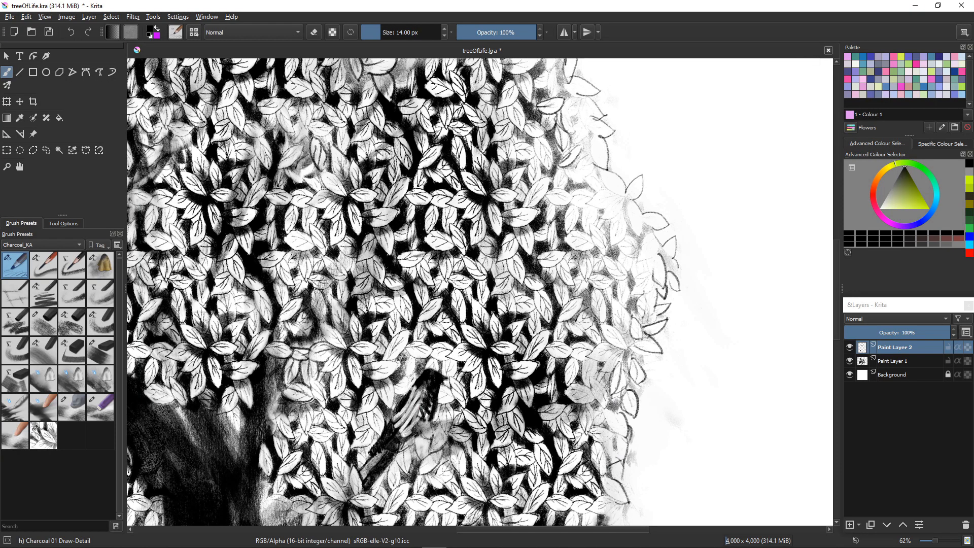
Step: Erase along the left edge of the short dark branch on Paint Layer 1 with the 14 px Charcoal 01 Draw-Detail brush
{"action": "scroll", "coordinate": [431, 450], "scroll_direction": "up", "scroll_amount": 3}
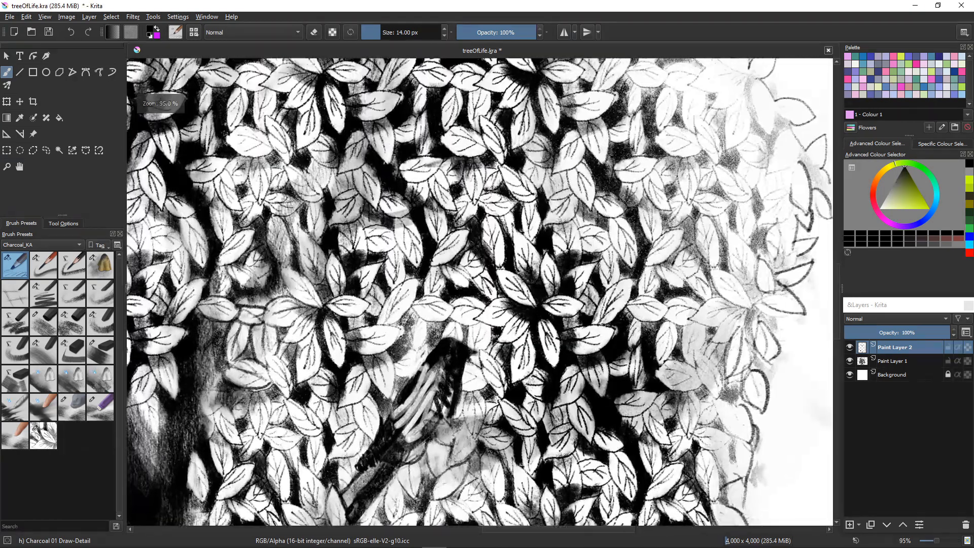
{"action": "left_click_drag", "start_coordinate": [464, 346], "coordinate": [429, 266]}
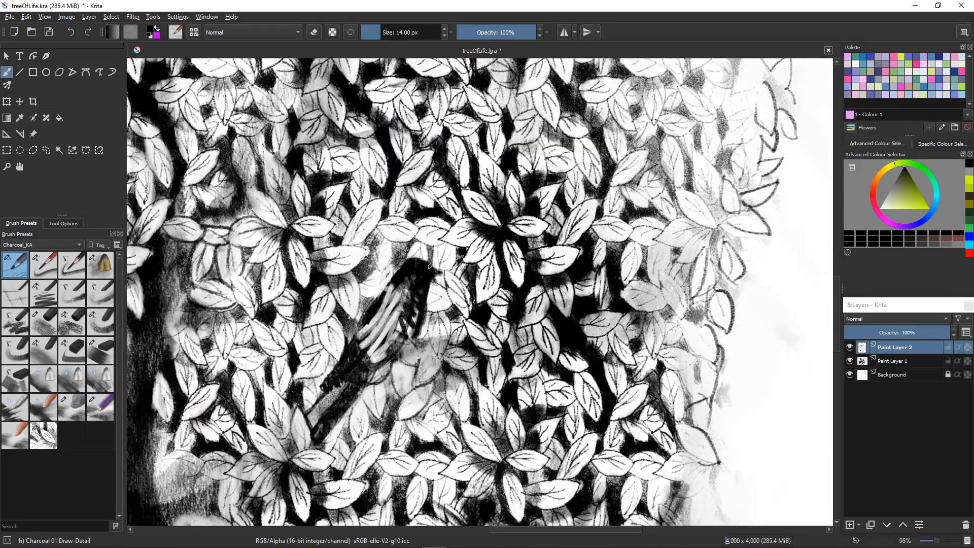
{"action": "key", "text": "e"}
{"action": "key", "text": "Page_Down"}
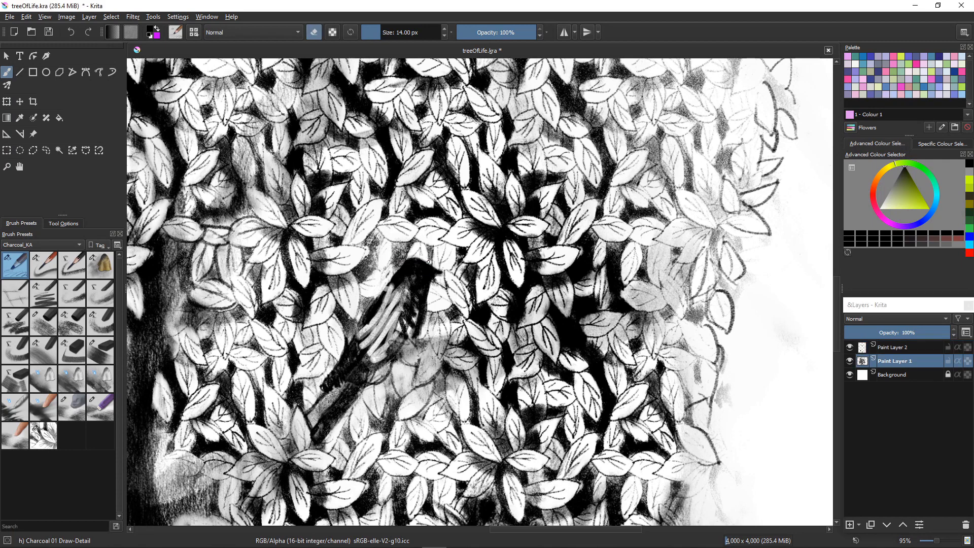
{"action": "left_click_drag", "start_coordinate": [408, 258], "coordinate": [304, 421]}
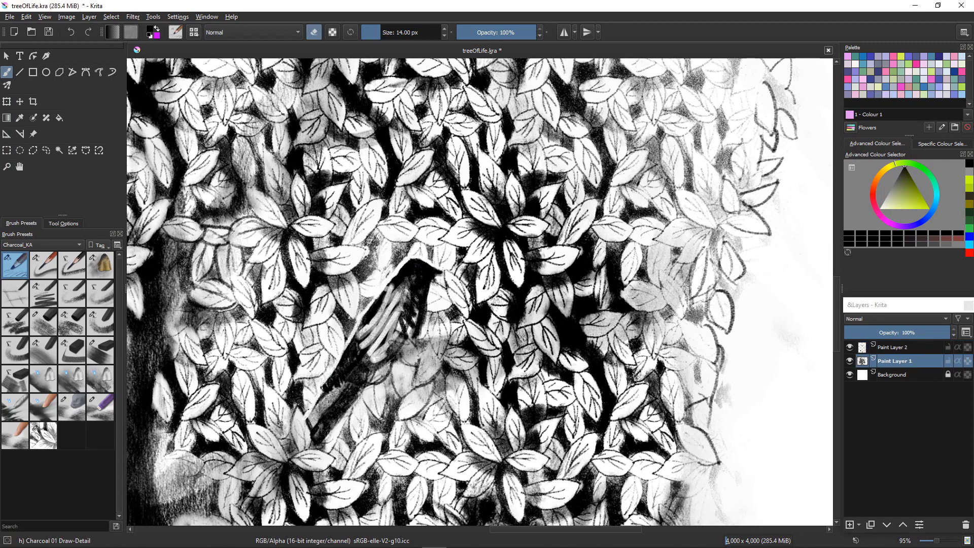
{"action": "left_click_drag", "start_coordinate": [434, 278], "coordinate": [416, 339]}
{"action": "left_click_drag", "start_coordinate": [320, 447], "coordinate": [394, 360]}
{"action": "left_click_drag", "start_coordinate": [396, 361], "coordinate": [415, 337]}
{"action": "key", "text": "ctrl+z"}
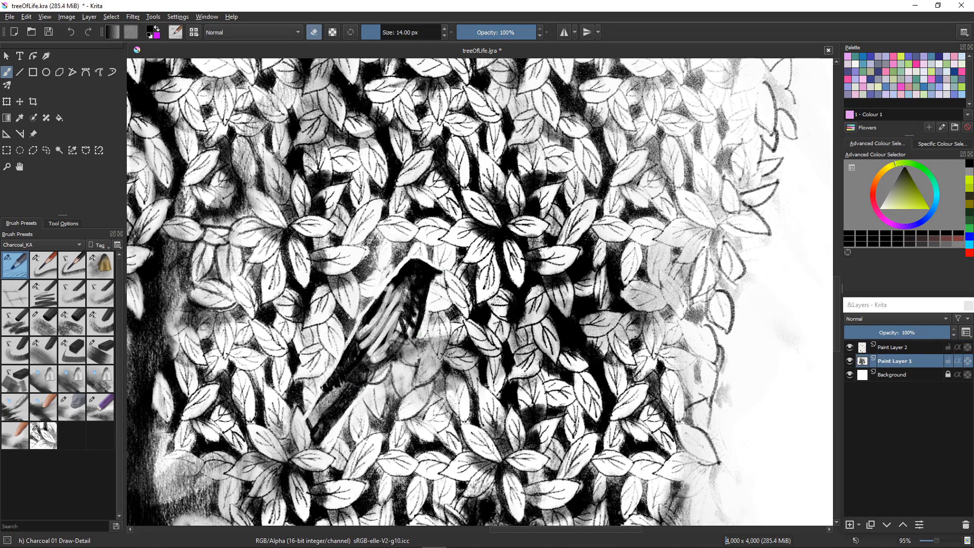
Step: Turn off eraser mode and redraw the left edge of the short dark branch with the 14 px charcoal brush
{"action": "key", "text": "e"}
{"action": "left_click_drag", "start_coordinate": [405, 262], "coordinate": [307, 411]}
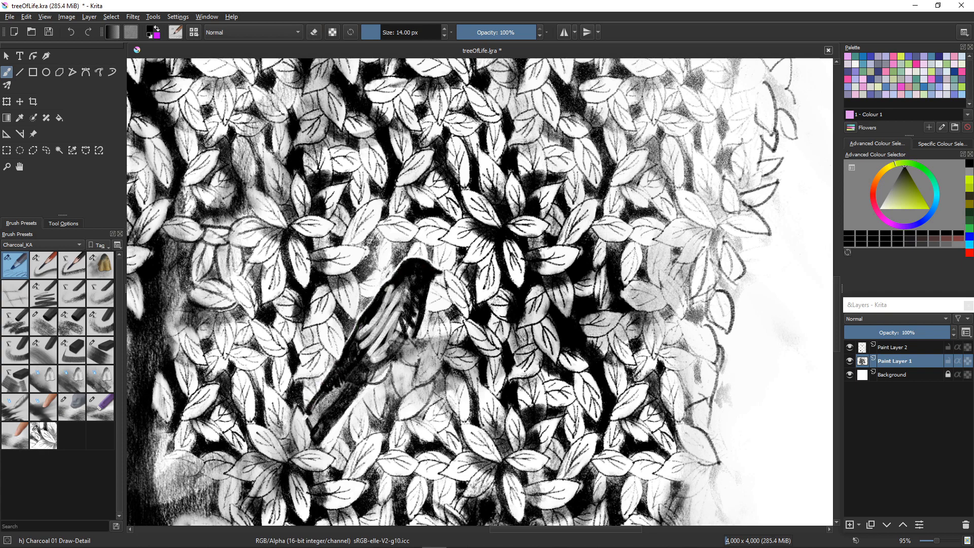
Step: Draw charcoal leaf outlines along the canopy's faded top edge and down its upper left edge
{"action": "scroll", "coordinate": [308, 411], "scroll_direction": "down", "scroll_amount": 6}
{"action": "scroll", "coordinate": [256, 458], "scroll_direction": "up", "scroll_amount": 4}
{"action": "key", "text": "e"}
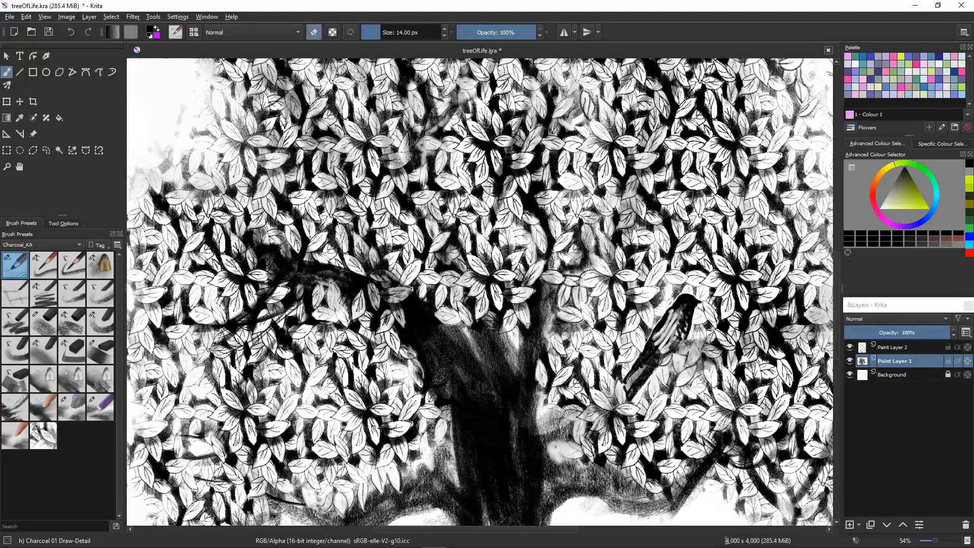
{"action": "scroll", "coordinate": [531, 357], "scroll_direction": "down", "scroll_amount": 4}
{"action": "scroll", "coordinate": [489, 164], "scroll_direction": "up", "scroll_amount": 5}
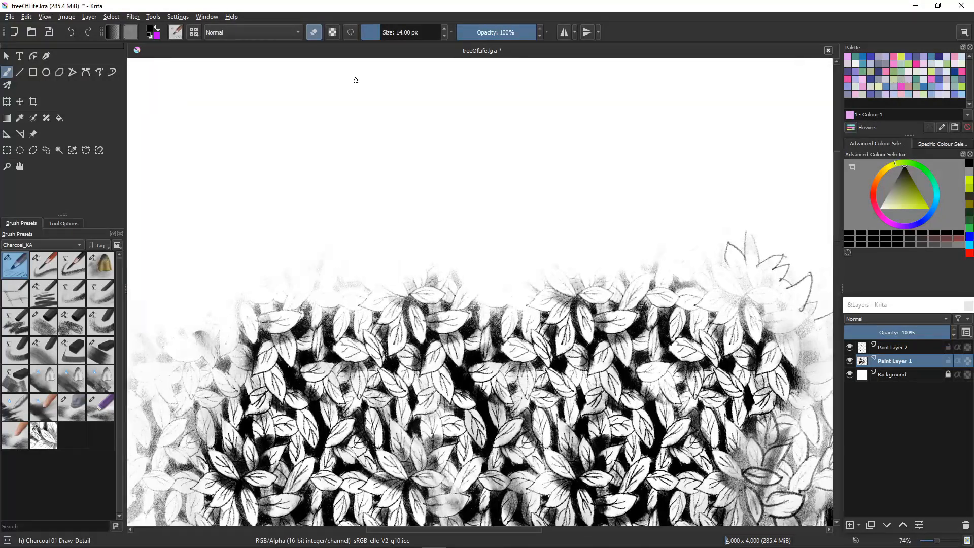
{"action": "left_click", "coordinate": [314, 31]}
{"action": "mouse_move", "coordinate": [696, 273]}
{"action": "left_mouse_down"}
{"action": "mouse_move", "coordinate": [700, 259]}
{"action": "mouse_move", "coordinate": [629, 284]}
{"action": "mouse_move", "coordinate": [538, 264]}
{"action": "mouse_move", "coordinate": [477, 301]}
{"action": "mouse_move", "coordinate": [459, 268]}
{"action": "mouse_move", "coordinate": [286, 291]}
{"action": "mouse_move", "coordinate": [170, 352]}
{"action": "mouse_move", "coordinate": [415, 244]}
{"action": "mouse_move", "coordinate": [435, 223]}
{"action": "mouse_move", "coordinate": [427, 278]}
{"action": "mouse_move", "coordinate": [405, 325]}
{"action": "mouse_move", "coordinate": [435, 395]}
{"action": "mouse_move", "coordinate": [456, 254]}
{"action": "mouse_move", "coordinate": [408, 342]}
{"action": "mouse_move", "coordinate": [471, 215]}
{"action": "mouse_move", "coordinate": [434, 282]}
{"action": "mouse_move", "coordinate": [388, 335]}
{"action": "mouse_move", "coordinate": [446, 355]}
{"action": "left_mouse_up"}
{"action": "scroll", "coordinate": [187, 334], "scroll_direction": "down", "scroll_amount": 3}
{"action": "scroll", "coordinate": [414, 243], "scroll_direction": "up", "scroll_amount": 2}
{"action": "scroll", "coordinate": [388, 423], "scroll_direction": "up", "scroll_amount": 3}
{"action": "mouse_move", "coordinate": [386, 383]}
{"action": "left_mouse_down"}
{"action": "mouse_move", "coordinate": [375, 441]}
{"action": "mouse_move", "coordinate": [356, 462]}
{"action": "left_mouse_up"}
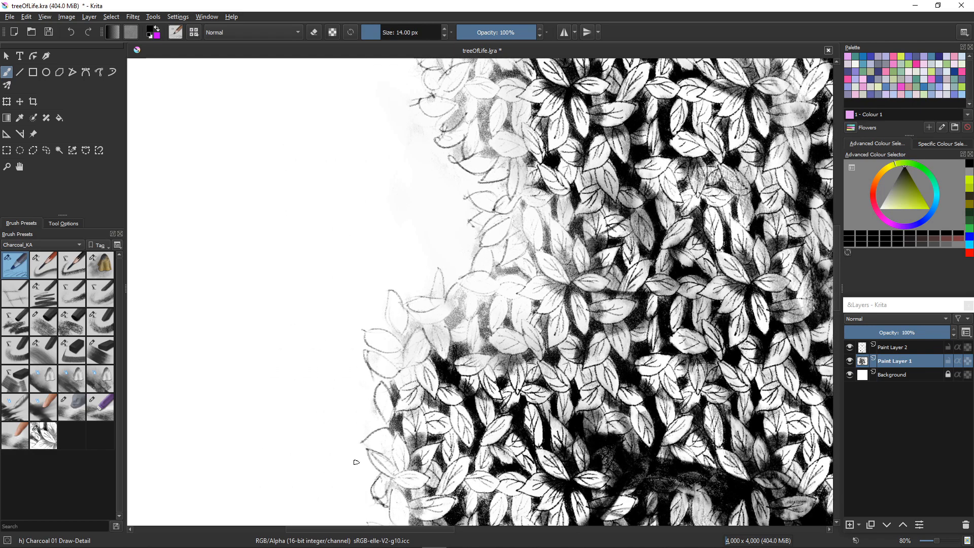
Step: Extend the leaf outlines down the canopy's lower left edge and around the leaf cluster hanging at its lower left corner
{"action": "scroll", "coordinate": [356, 462], "scroll_direction": "down", "scroll_amount": 3}
{"action": "scroll", "coordinate": [489, 459], "scroll_direction": "down", "scroll_amount": 3}
{"action": "scroll", "coordinate": [320, 355], "scroll_direction": "up", "scroll_amount": 3}
{"action": "left_click_drag", "start_coordinate": [310, 340], "coordinate": [321, 451]}
{"action": "scroll", "coordinate": [321, 452], "scroll_direction": "down", "scroll_amount": 3}
{"action": "scroll", "coordinate": [261, 391], "scroll_direction": "up", "scroll_amount": 4}
{"action": "mouse_move", "coordinate": [482, 464]}
{"action": "left_mouse_down"}
{"action": "mouse_move", "coordinate": [608, 472]}
{"action": "mouse_move", "coordinate": [668, 410]}
{"action": "mouse_move", "coordinate": [593, 424]}
{"action": "mouse_move", "coordinate": [556, 447]}
{"action": "mouse_move", "coordinate": [518, 441]}
{"action": "mouse_move", "coordinate": [512, 431]}
{"action": "mouse_move", "coordinate": [453, 502]}
{"action": "left_mouse_up"}
{"action": "scroll", "coordinate": [454, 502], "scroll_direction": "down", "scroll_amount": 3}
{"action": "scroll", "coordinate": [426, 385], "scroll_direction": "up", "scroll_amount": 3}
{"action": "mouse_move", "coordinate": [433, 378]}
{"action": "left_mouse_down"}
{"action": "mouse_move", "coordinate": [393, 406]}
{"action": "mouse_move", "coordinate": [350, 398]}
{"action": "mouse_move", "coordinate": [362, 370]}
{"action": "mouse_move", "coordinate": [314, 357]}
{"action": "mouse_move", "coordinate": [302, 437]}
{"action": "left_mouse_up"}
{"action": "left_click_drag", "start_coordinate": [325, 319], "coordinate": [282, 333]}
{"action": "left_click_drag", "start_coordinate": [312, 327], "coordinate": [292, 347]}
Step: Outline the trunk's sides, the upper edges of both roots and the underside of the right canopy with charcoal strokes
{"action": "left_click_drag", "start_coordinate": [663, 364], "coordinate": [620, 488]}
{"action": "left_click_drag", "start_coordinate": [591, 493], "coordinate": [477, 451]}
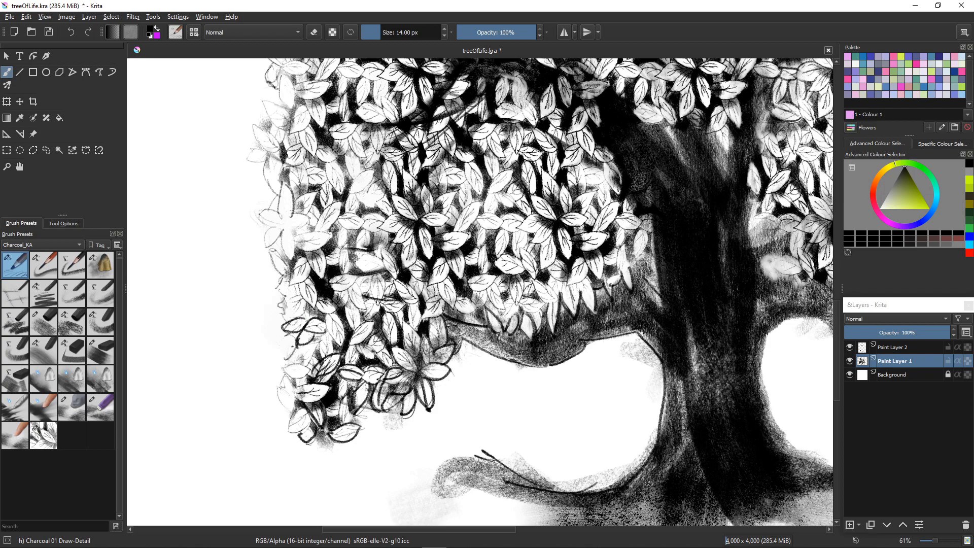
{"action": "scroll", "coordinate": [306, 387], "scroll_direction": "down", "scroll_amount": 3}
{"action": "scroll", "coordinate": [172, 355], "scroll_direction": "up", "scroll_amount": 2}
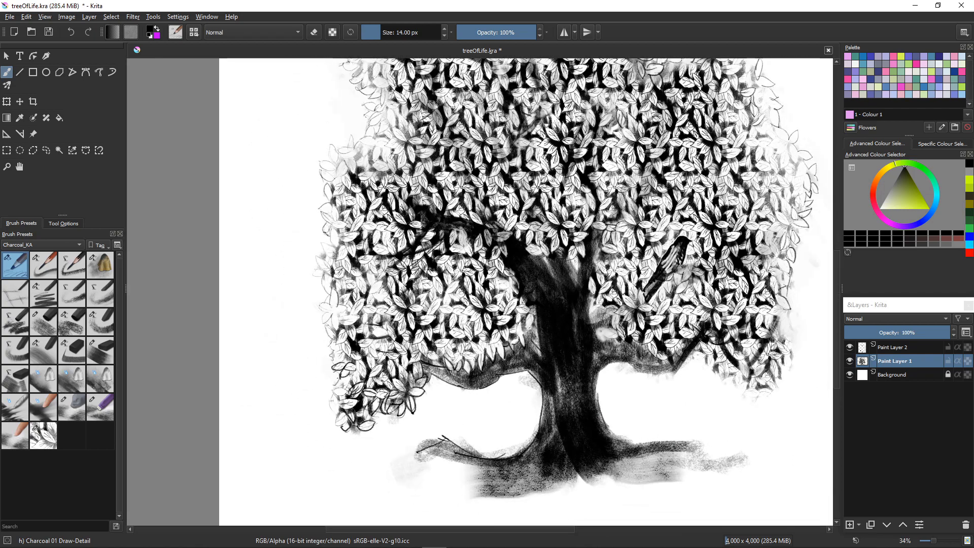
{"action": "mouse_move", "coordinate": [597, 375]}
{"action": "left_mouse_down"}
{"action": "mouse_move", "coordinate": [707, 361]}
{"action": "mouse_move", "coordinate": [751, 400]}
{"action": "mouse_move", "coordinate": [772, 387]}
{"action": "left_mouse_up"}
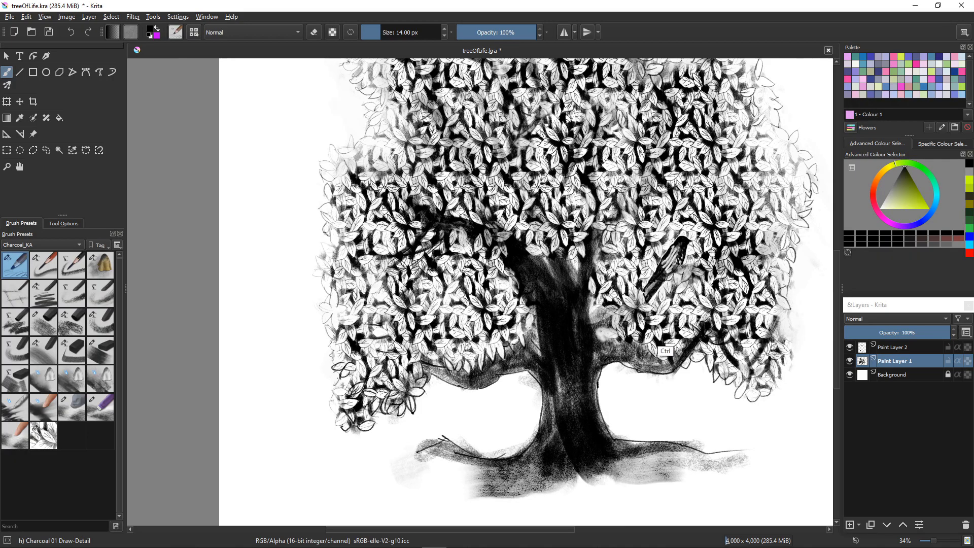
Step: Draw leaf outlines down the lower right edge of the canopy to its bottom cluster
{"action": "scroll", "coordinate": [674, 350], "scroll_direction": "down", "scroll_amount": 3}
{"action": "scroll", "coordinate": [487, 355], "scroll_direction": "up", "scroll_amount": 5}
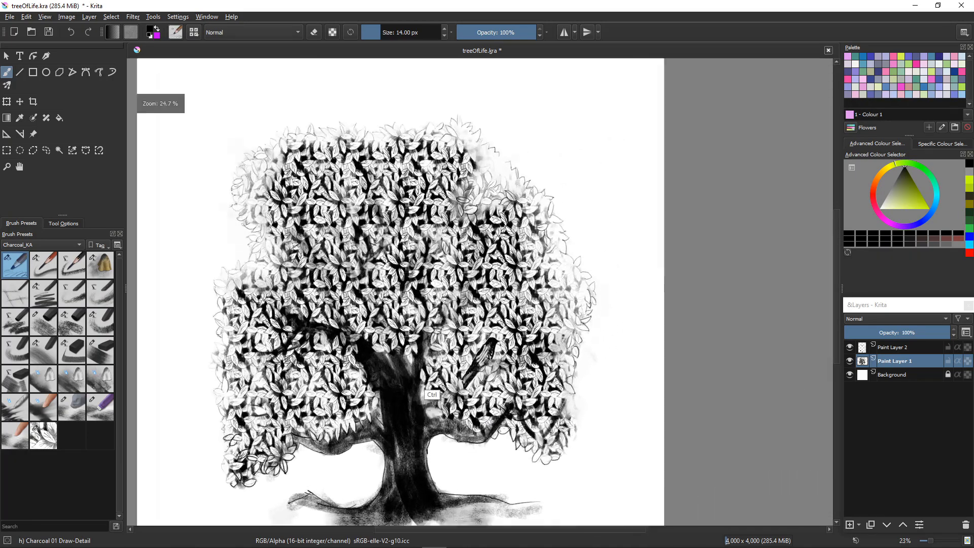
{"action": "scroll", "coordinate": [479, 292], "scroll_direction": "up", "scroll_amount": 1}
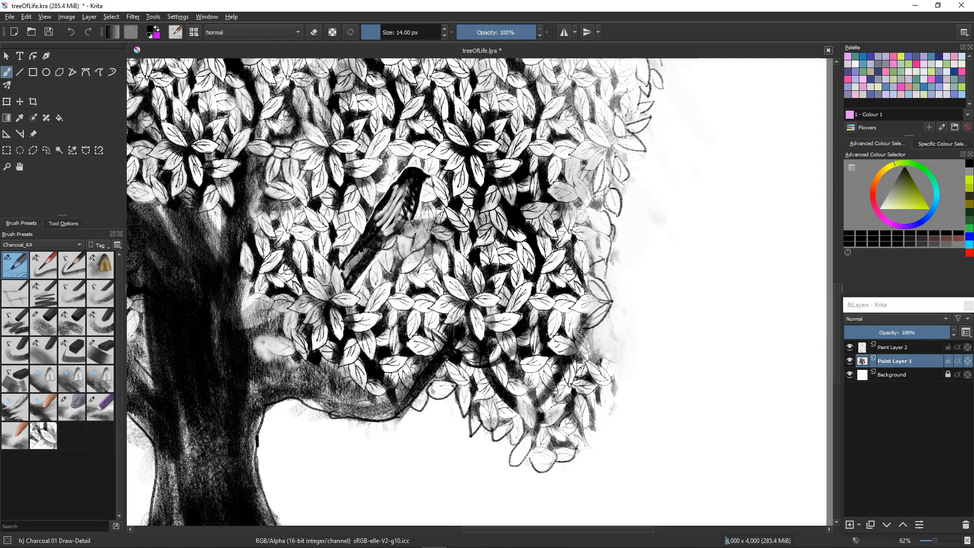
{"action": "left_click_drag", "start_coordinate": [581, 324], "coordinate": [607, 290]}
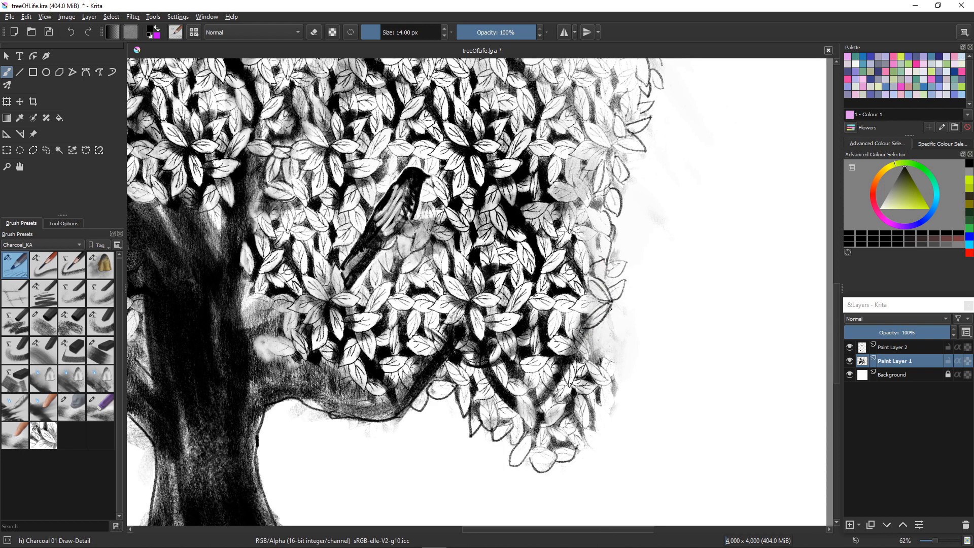
{"action": "mouse_move", "coordinate": [610, 309]}
{"action": "left_mouse_down"}
{"action": "mouse_move", "coordinate": [628, 338]}
{"action": "mouse_move", "coordinate": [603, 314]}
{"action": "mouse_move", "coordinate": [610, 344]}
{"action": "left_mouse_up"}
{"action": "left_click_drag", "start_coordinate": [615, 379], "coordinate": [604, 416]}
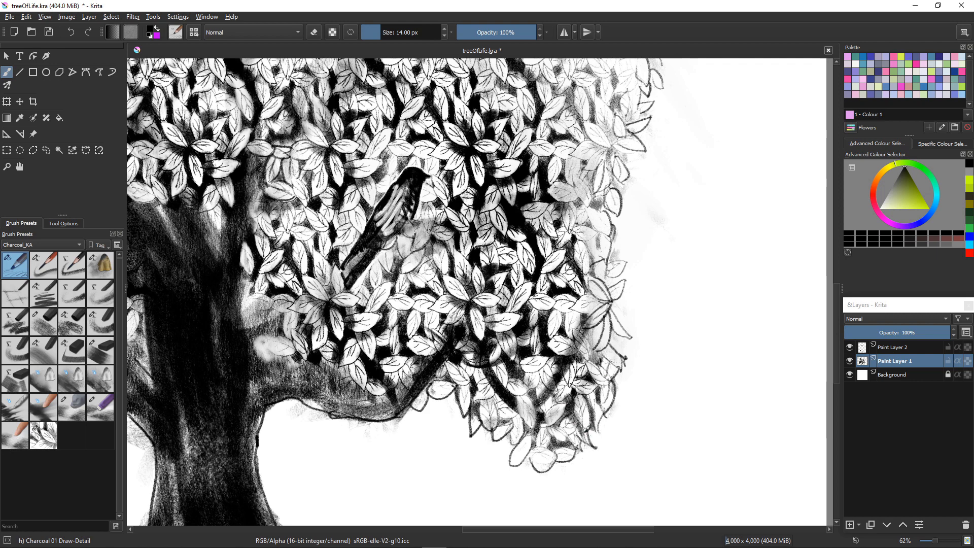
Step: Outline the upright branch on the right of the trunk's fork and draw a leaf hanging into the fork
{"action": "scroll", "coordinate": [304, 355], "scroll_direction": "down", "scroll_amount": 6}
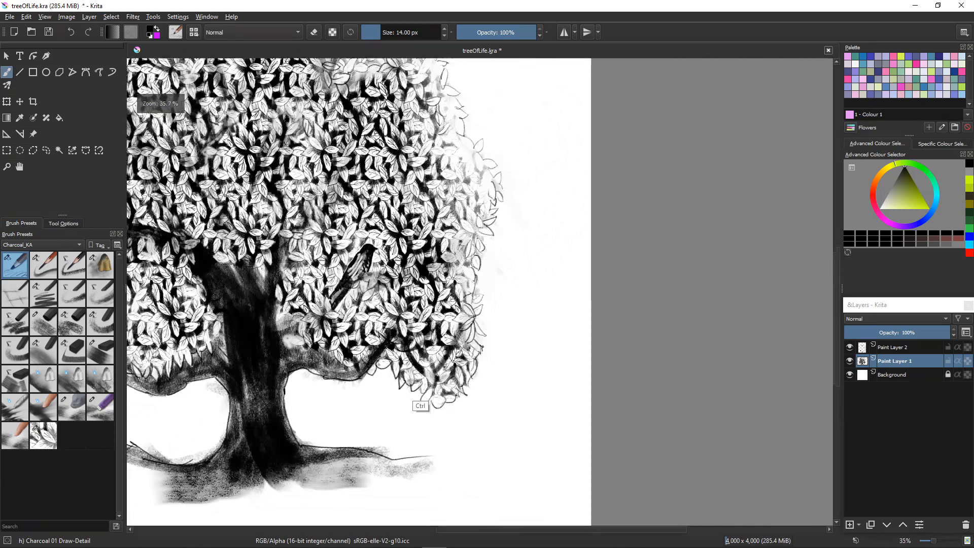
{"action": "key", "text": "ctrl+shift+0"}
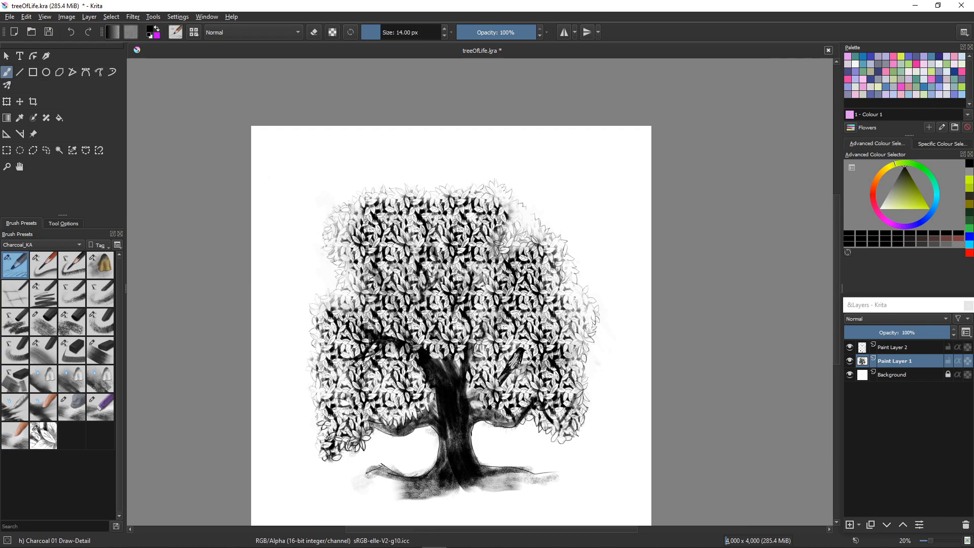
{"action": "key", "text": "ctrl"}
{"action": "scroll", "coordinate": [421, 413], "scroll_direction": "up", "scroll_amount": 6}
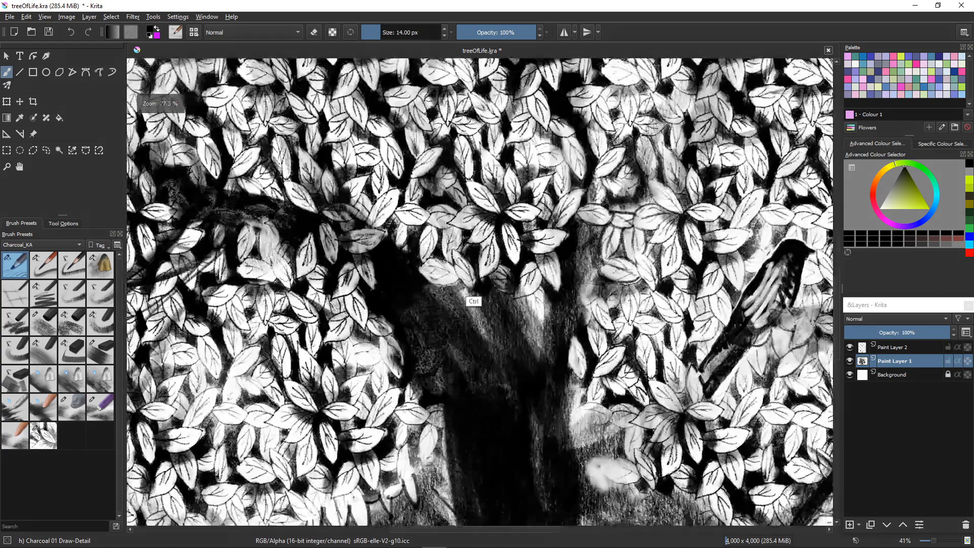
{"action": "mouse_move", "coordinate": [607, 260]}
{"action": "left_mouse_down"}
{"action": "mouse_move", "coordinate": [591, 291]}
{"action": "mouse_move", "coordinate": [593, 310]}
{"action": "mouse_move", "coordinate": [599, 284]}
{"action": "mouse_move", "coordinate": [578, 399]}
{"action": "left_mouse_up"}
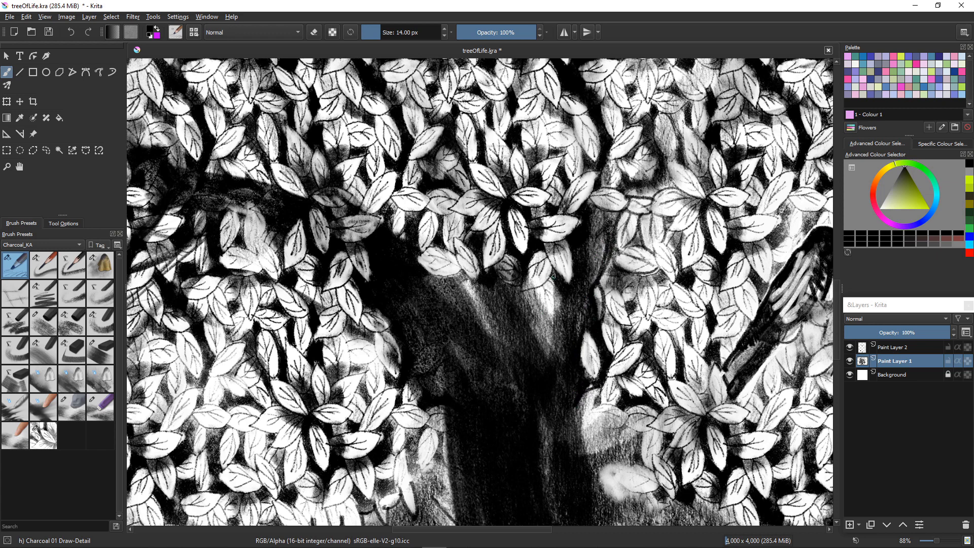
{"action": "left_click_drag", "start_coordinate": [553, 275], "coordinate": [549, 347]}
Step: Erase inside the leaves around the trunk's fork and beside the upright branch to brighten and sharpen them
{"action": "key", "text": "e"}
{"action": "mouse_move", "coordinate": [545, 285]}
{"action": "left_mouse_down"}
{"action": "mouse_move", "coordinate": [556, 310]}
{"action": "mouse_move", "coordinate": [549, 327]}
{"action": "left_mouse_up"}
{"action": "mouse_move", "coordinate": [564, 240]}
{"action": "left_mouse_down"}
{"action": "mouse_move", "coordinate": [572, 270]}
{"action": "mouse_move", "coordinate": [563, 266]}
{"action": "left_mouse_up"}
{"action": "mouse_move", "coordinate": [570, 224]}
{"action": "left_mouse_down"}
{"action": "mouse_move", "coordinate": [579, 221]}
{"action": "mouse_move", "coordinate": [564, 238]}
{"action": "mouse_move", "coordinate": [557, 222]}
{"action": "left_mouse_up"}
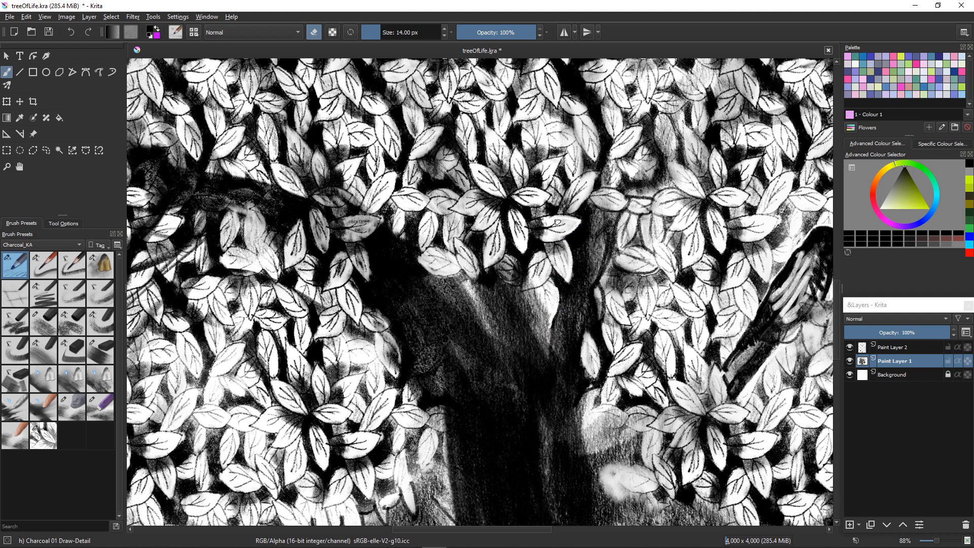
{"action": "mouse_move", "coordinate": [597, 172]}
{"action": "left_mouse_down"}
{"action": "mouse_move", "coordinate": [578, 209]}
{"action": "mouse_move", "coordinate": [608, 202]}
{"action": "left_mouse_up"}
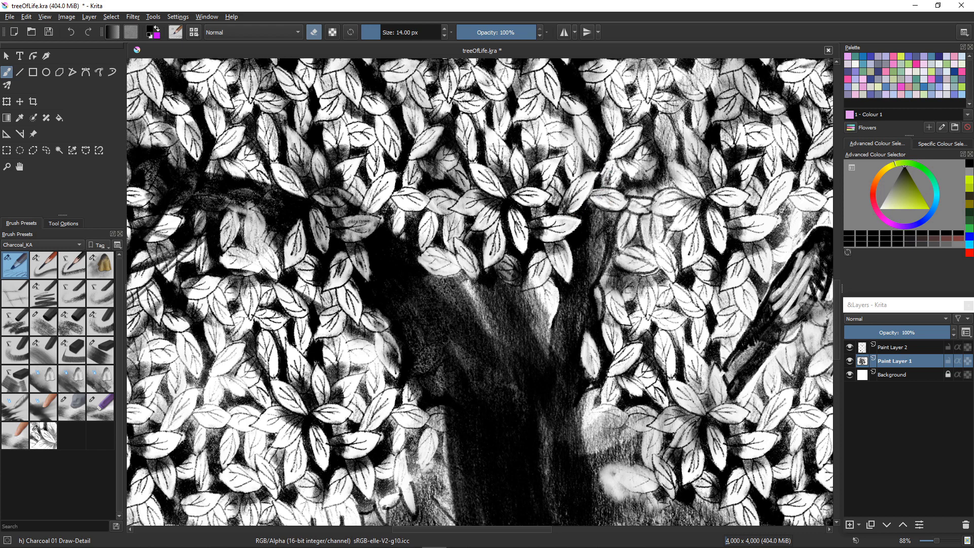
{"action": "right_click", "coordinate": [579, 336]}
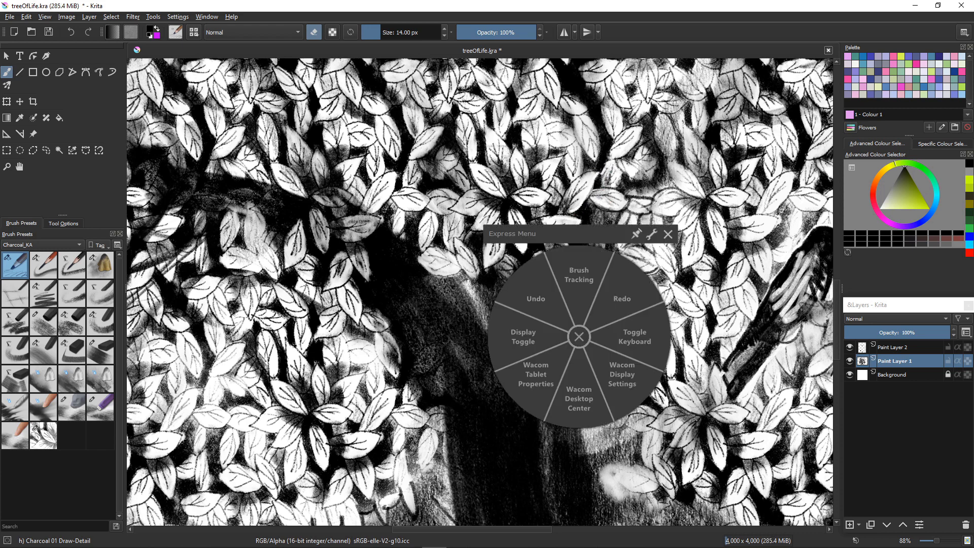
{"action": "left_click", "coordinate": [668, 234]}
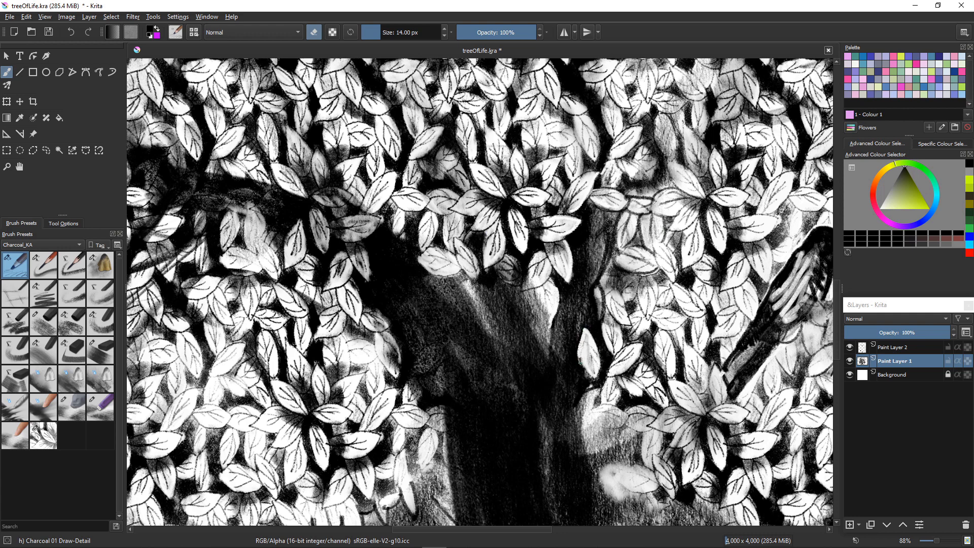
{"action": "left_click_drag", "start_coordinate": [591, 394], "coordinate": [580, 416]}
{"action": "right_click", "coordinate": [593, 248]}
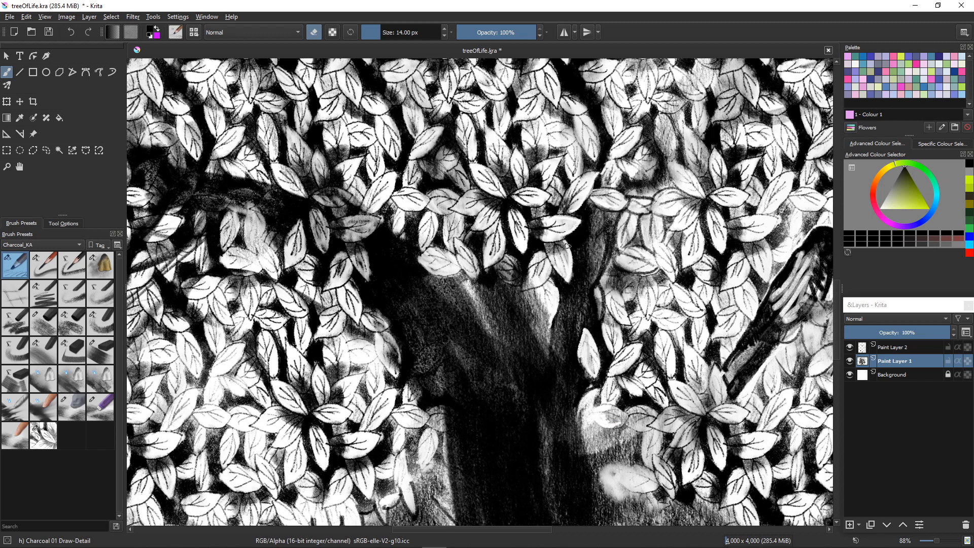
Step: Erase thin light bark lines down the length of the upright branch with the 14 px charcoal brush
{"action": "mouse_move", "coordinate": [609, 237]}
{"action": "left_mouse_down"}
{"action": "mouse_move", "coordinate": [577, 317]}
{"action": "mouse_move", "coordinate": [575, 401]}
{"action": "left_mouse_up"}
{"action": "left_click_drag", "start_coordinate": [609, 213], "coordinate": [566, 349]}
{"action": "left_click_drag", "start_coordinate": [597, 228], "coordinate": [578, 299]}
{"action": "left_click_drag", "start_coordinate": [604, 209], "coordinate": [570, 308]}
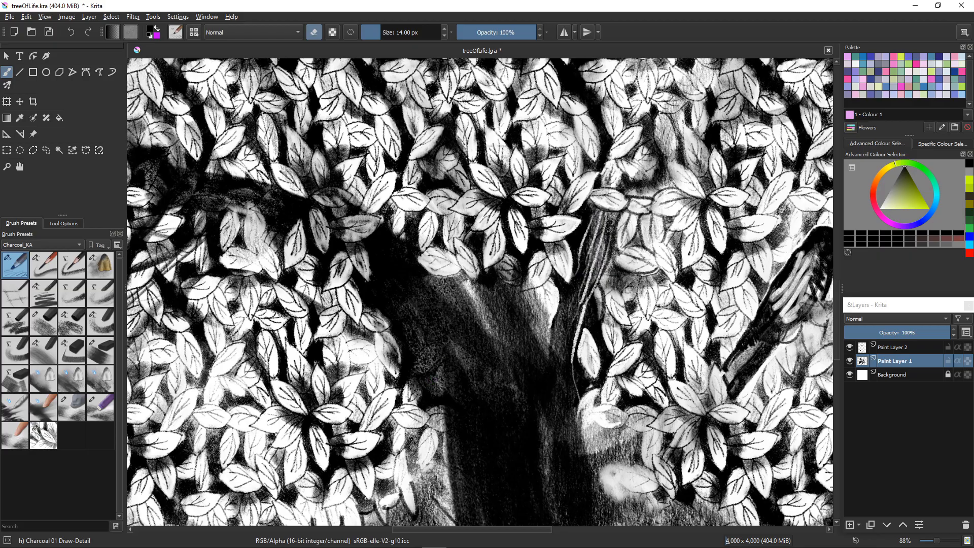
Step: Erase light contour and bark lines around the trunk's fork and down into the upper right trunk
{"action": "scroll", "coordinate": [430, 381], "scroll_direction": "down", "scroll_amount": 4}
{"action": "scroll", "coordinate": [511, 319], "scroll_direction": "up", "scroll_amount": 2}
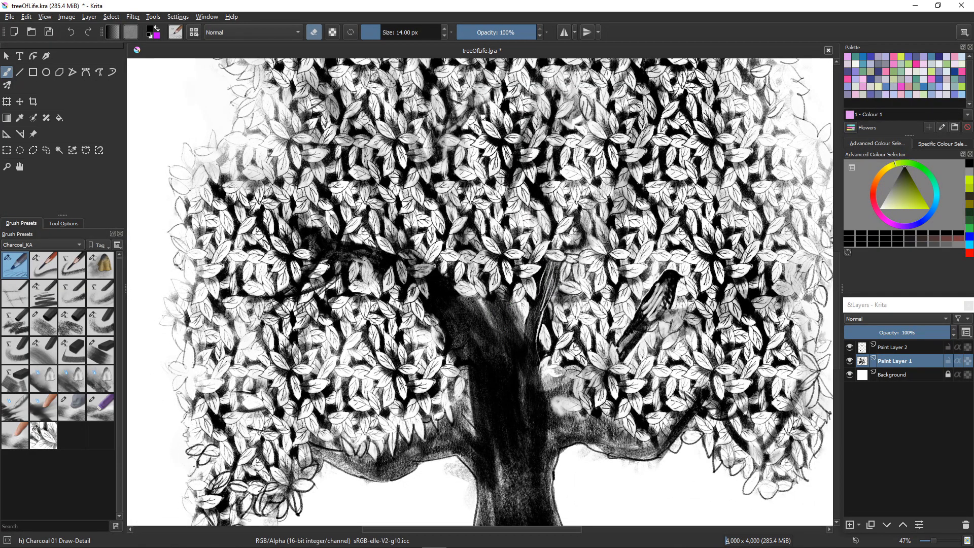
{"action": "mouse_move", "coordinate": [509, 302]}
{"action": "left_mouse_down"}
{"action": "mouse_move", "coordinate": [525, 332]}
{"action": "mouse_move", "coordinate": [491, 294]}
{"action": "left_mouse_up"}
{"action": "left_click_drag", "start_coordinate": [505, 313], "coordinate": [529, 468]}
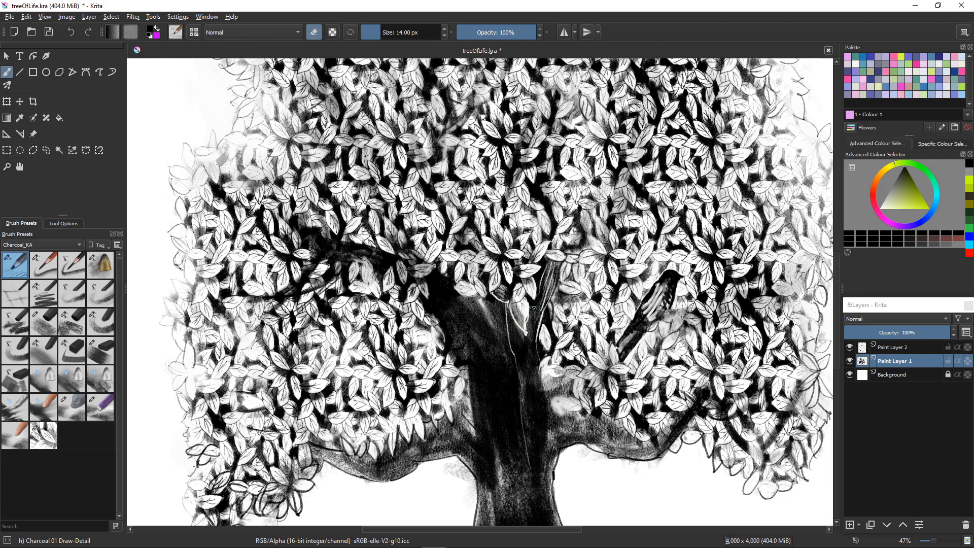
{"action": "left_click_drag", "start_coordinate": [538, 320], "coordinate": [535, 370]}
{"action": "left_click_drag", "start_coordinate": [537, 303], "coordinate": [537, 375]}
{"action": "left_click_drag", "start_coordinate": [528, 302], "coordinate": [534, 425]}
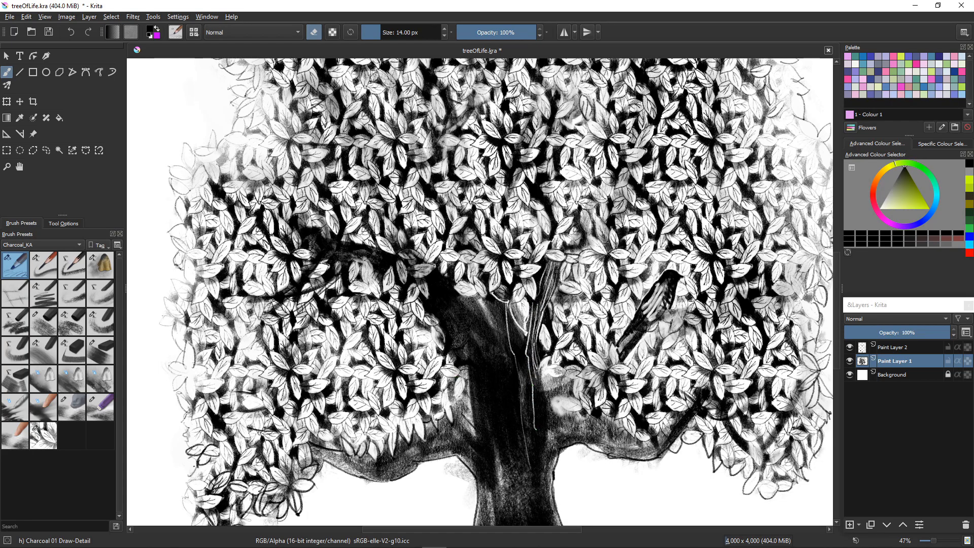
Step: Extend the erased bark lines down the right side of the trunk to the start of the right root
{"action": "left_click_drag", "start_coordinate": [466, 413], "coordinate": [472, 355]}
{"action": "scroll", "coordinate": [445, 404], "scroll_direction": "up", "scroll_amount": 1}
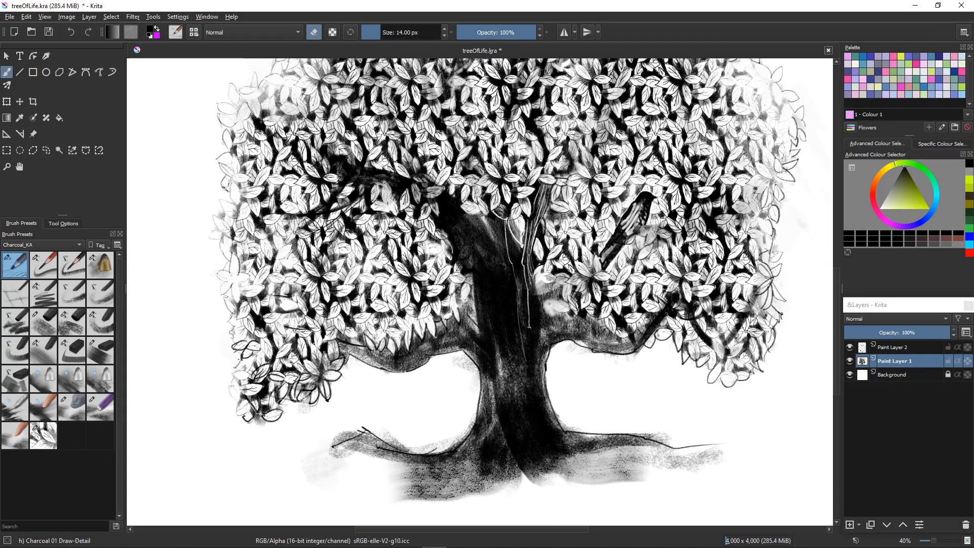
{"action": "left_click_drag", "start_coordinate": [529, 327], "coordinate": [542, 449]}
{"action": "mouse_move", "coordinate": [529, 282]}
{"action": "left_mouse_down"}
{"action": "mouse_move", "coordinate": [549, 416]}
{"action": "mouse_move", "coordinate": [567, 450]}
{"action": "left_mouse_up"}
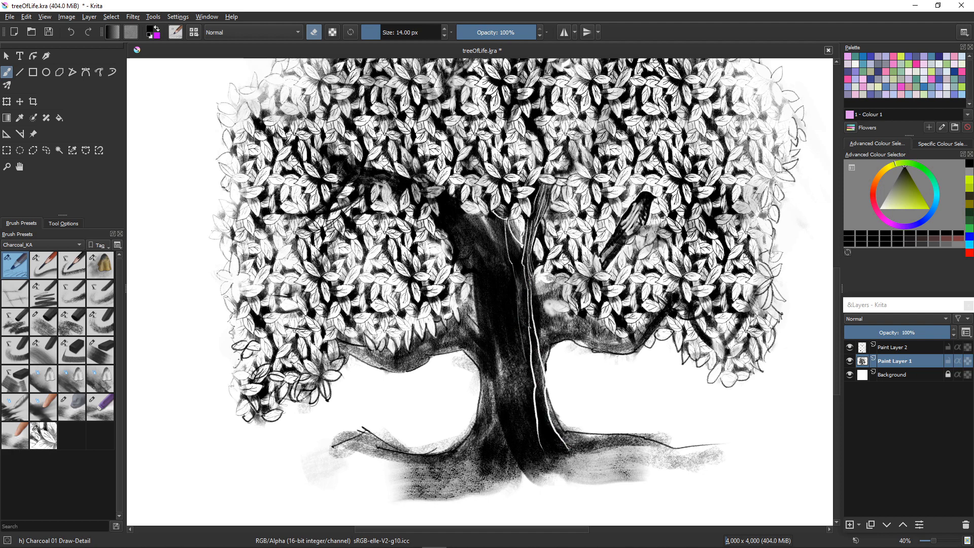
{"action": "left_click_drag", "start_coordinate": [504, 224], "coordinate": [527, 350]}
{"action": "mouse_move", "coordinate": [531, 298]}
{"action": "left_mouse_down"}
{"action": "mouse_move", "coordinate": [545, 359]}
{"action": "mouse_move", "coordinate": [534, 365]}
{"action": "mouse_move", "coordinate": [549, 436]}
{"action": "mouse_move", "coordinate": [562, 451]}
{"action": "left_mouse_up"}
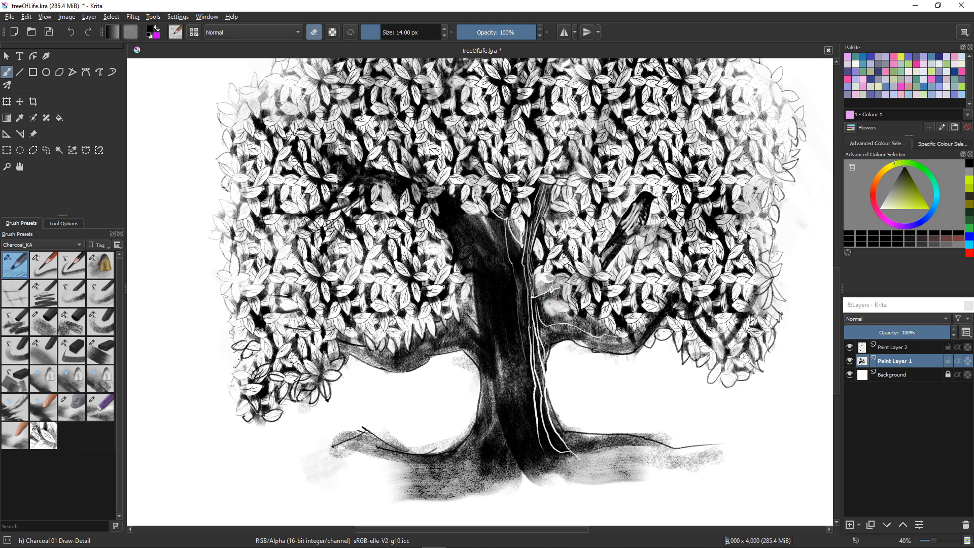
Step: Erase curved light bark lines along the lower right branch where it leaves the trunk
{"action": "mouse_move", "coordinate": [560, 298]}
{"action": "left_mouse_down"}
{"action": "mouse_move", "coordinate": [541, 304]}
{"action": "mouse_move", "coordinate": [541, 319]}
{"action": "mouse_move", "coordinate": [600, 331]}
{"action": "left_mouse_up"}
{"action": "left_click_drag", "start_coordinate": [540, 301], "coordinate": [583, 320]}
{"action": "mouse_move", "coordinate": [550, 330]}
{"action": "left_mouse_down"}
{"action": "mouse_move", "coordinate": [630, 341]}
{"action": "mouse_move", "coordinate": [663, 307]}
{"action": "mouse_move", "coordinate": [654, 303]}
{"action": "mouse_move", "coordinate": [637, 344]}
{"action": "mouse_move", "coordinate": [610, 347]}
{"action": "left_mouse_up"}
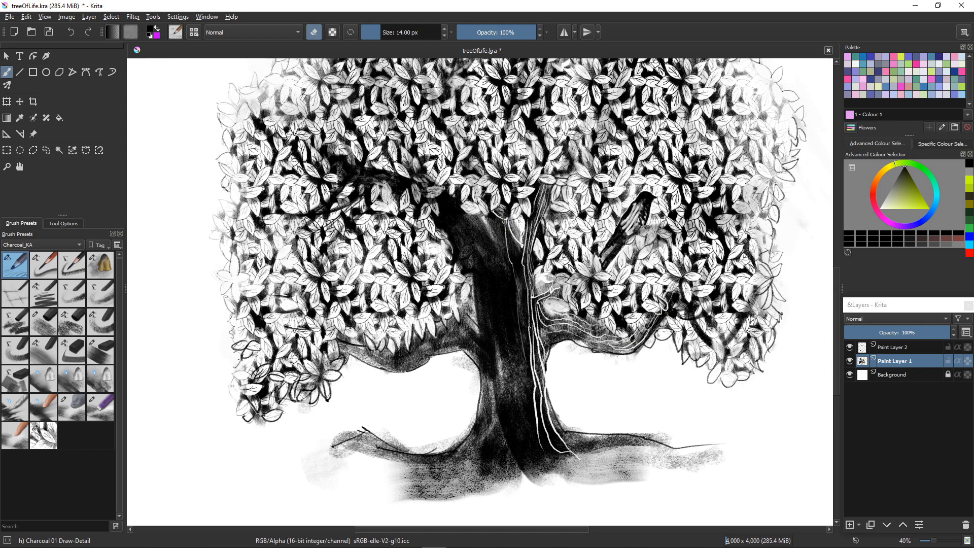
Step: Erase long wavy bark lines through the middle of the trunk from the fork to its base
{"action": "mouse_move", "coordinate": [504, 223]}
{"action": "left_mouse_down"}
{"action": "mouse_move", "coordinate": [521, 280]}
{"action": "mouse_move", "coordinate": [533, 483]}
{"action": "left_mouse_up"}
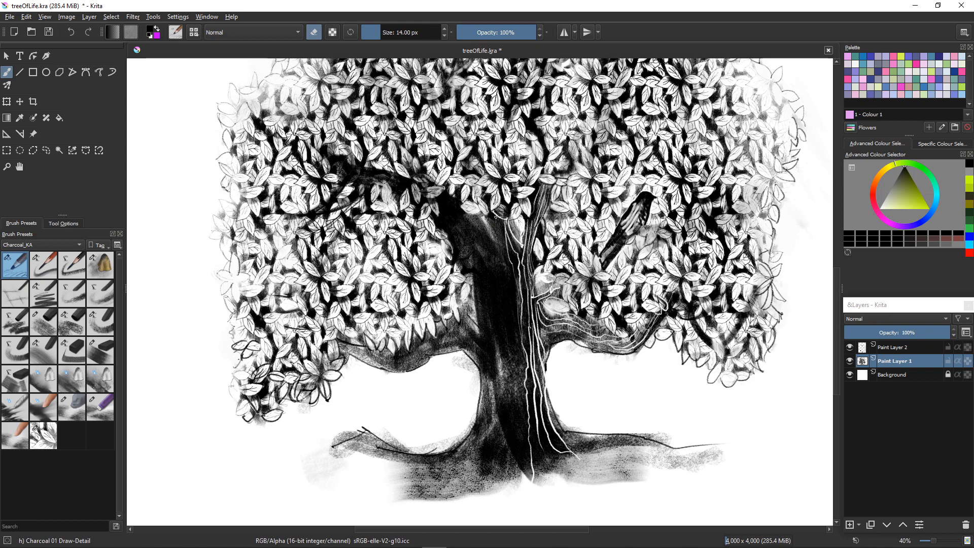
{"action": "left_click_drag", "start_coordinate": [498, 216], "coordinate": [526, 473]}
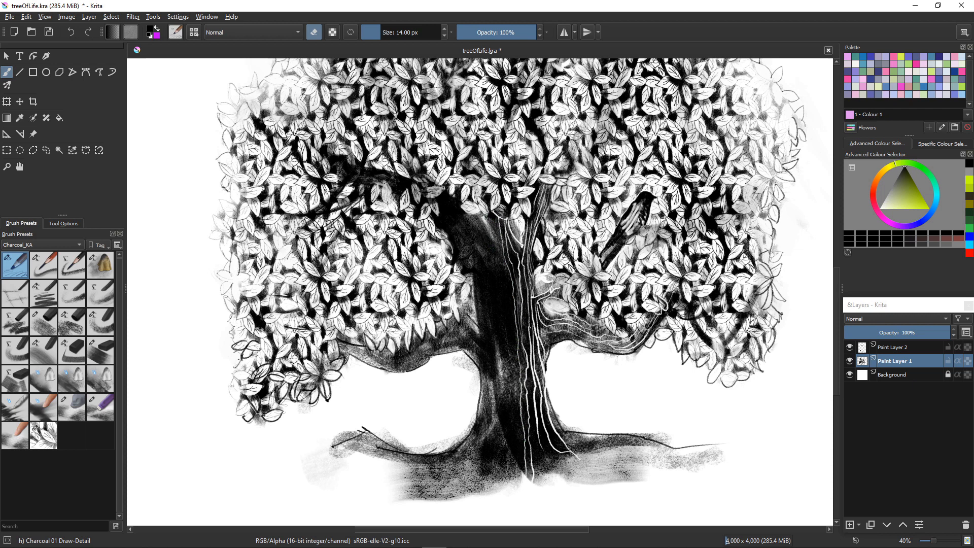
{"action": "mouse_move", "coordinate": [491, 216]}
{"action": "left_mouse_down"}
{"action": "mouse_move", "coordinate": [514, 337]}
{"action": "mouse_move", "coordinate": [514, 481]}
{"action": "left_mouse_up"}
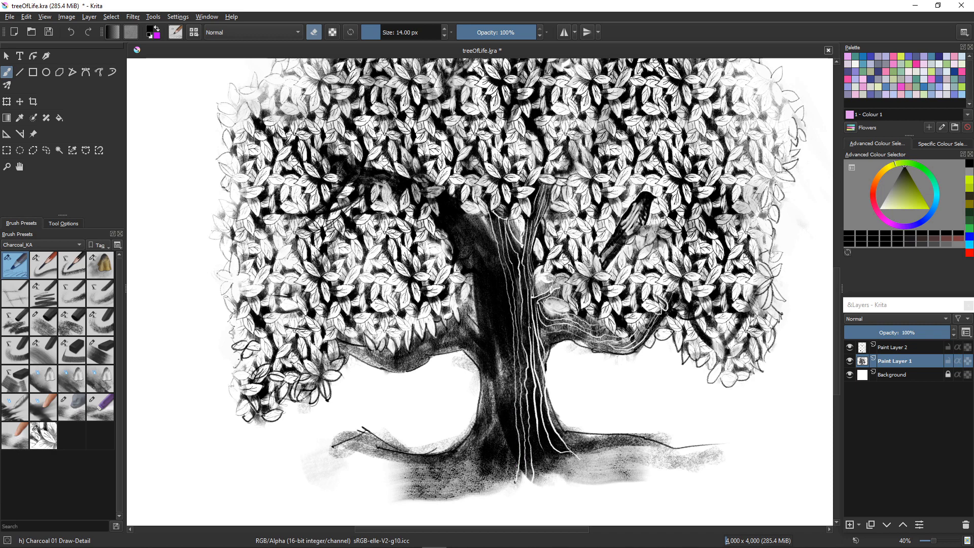
{"action": "mouse_move", "coordinate": [474, 216]}
{"action": "left_mouse_down"}
{"action": "mouse_move", "coordinate": [494, 250]}
{"action": "mouse_move", "coordinate": [509, 343]}
{"action": "mouse_move", "coordinate": [511, 429]}
{"action": "mouse_move", "coordinate": [496, 490]}
{"action": "left_mouse_up"}
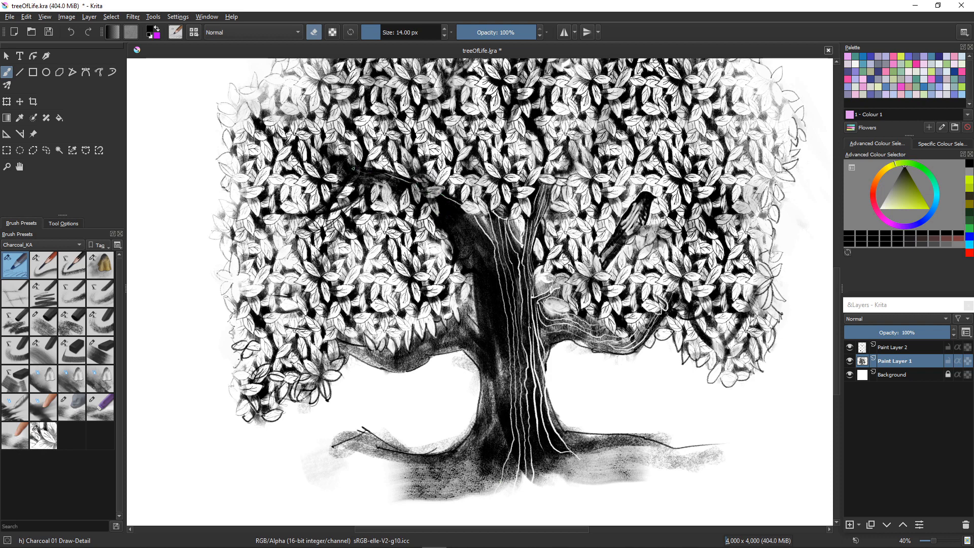
Step: Erase further bark lines from the left branch down the trunk's left-centre to its base, and highlight the leaf edge above that branch
{"action": "mouse_move", "coordinate": [437, 196]}
{"action": "left_mouse_down"}
{"action": "mouse_move", "coordinate": [470, 223]}
{"action": "mouse_move", "coordinate": [490, 272]}
{"action": "left_mouse_up"}
{"action": "left_click_drag", "start_coordinate": [482, 237], "coordinate": [487, 249]}
{"action": "mouse_move", "coordinate": [492, 292]}
{"action": "left_mouse_down"}
{"action": "mouse_move", "coordinate": [505, 422]}
{"action": "mouse_move", "coordinate": [487, 492]}
{"action": "left_mouse_up"}
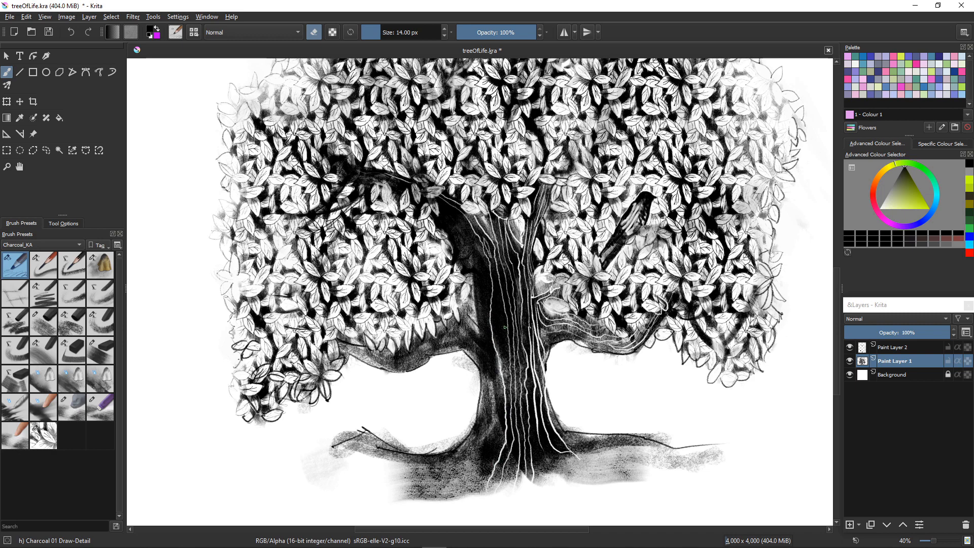
{"action": "left_click_drag", "start_coordinate": [503, 326], "coordinate": [504, 346]}
{"action": "left_click_drag", "start_coordinate": [495, 294], "coordinate": [503, 369]}
{"action": "mouse_move", "coordinate": [445, 187]}
{"action": "left_mouse_down"}
{"action": "mouse_move", "coordinate": [394, 205]}
{"action": "mouse_move", "coordinate": [456, 170]}
{"action": "left_mouse_up"}
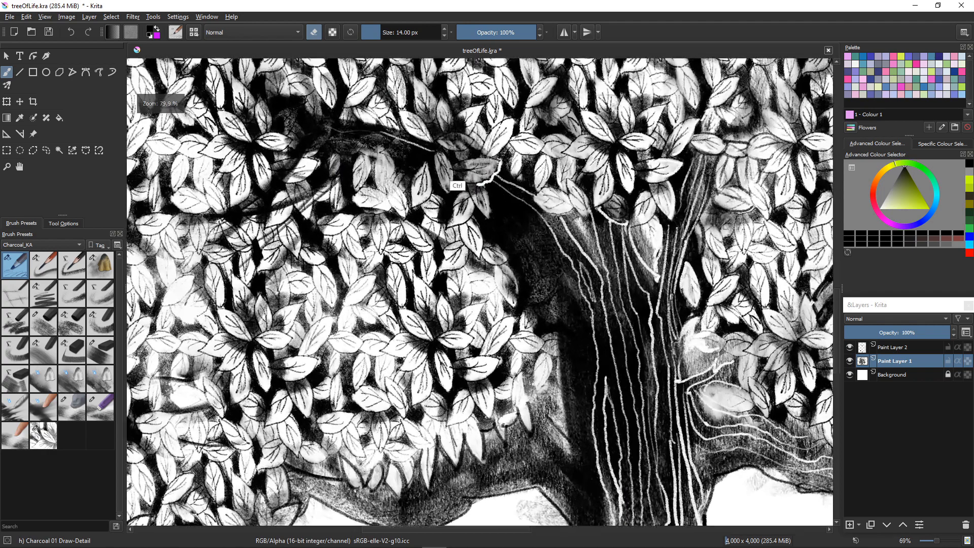
Step: Undo the last leaf-edge highlight, redo it above the upper left branch, and erase more bark lines from that branch into the trunk
{"action": "key", "text": "ctrl+z"}
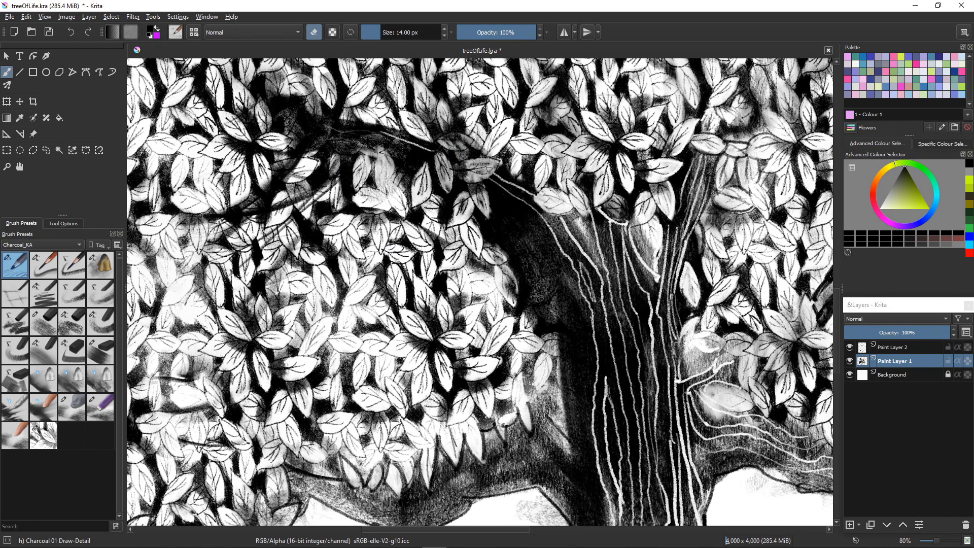
{"action": "mouse_move", "coordinate": [499, 159]}
{"action": "left_mouse_down"}
{"action": "mouse_move", "coordinate": [476, 184]}
{"action": "mouse_move", "coordinate": [489, 218]}
{"action": "left_mouse_up"}
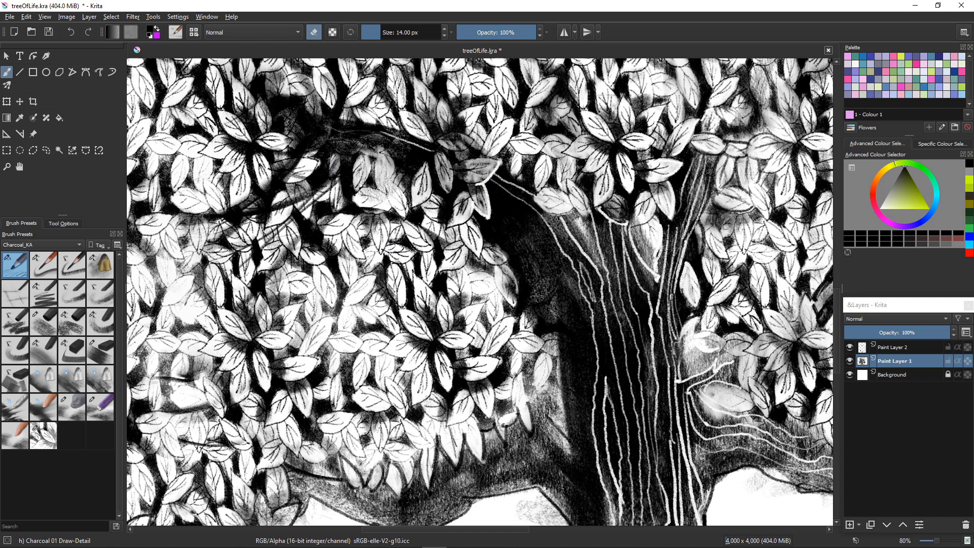
{"action": "mouse_move", "coordinate": [490, 188]}
{"action": "left_mouse_down"}
{"action": "mouse_move", "coordinate": [530, 218]}
{"action": "mouse_move", "coordinate": [569, 288]}
{"action": "mouse_move", "coordinate": [585, 354]}
{"action": "mouse_move", "coordinate": [583, 439]}
{"action": "left_mouse_up"}
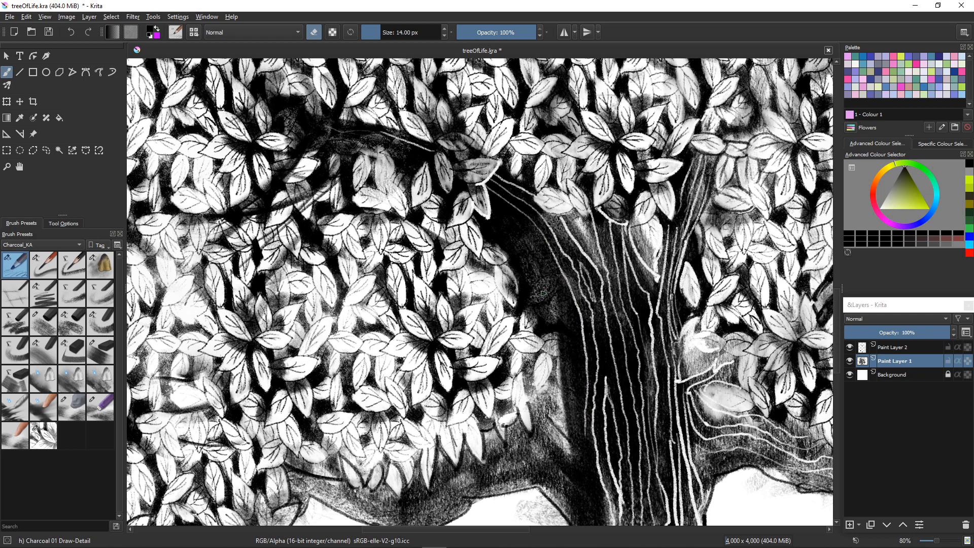
Step: Erase light outlines of several pointed leaves overlapping the trunk's dark left edge below the upper left branch
{"action": "mouse_move", "coordinate": [554, 282]}
{"action": "left_mouse_down"}
{"action": "mouse_move", "coordinate": [525, 309]}
{"action": "mouse_move", "coordinate": [573, 341]}
{"action": "mouse_move", "coordinate": [568, 354]}
{"action": "mouse_move", "coordinate": [577, 345]}
{"action": "mouse_move", "coordinate": [556, 350]}
{"action": "left_mouse_up"}
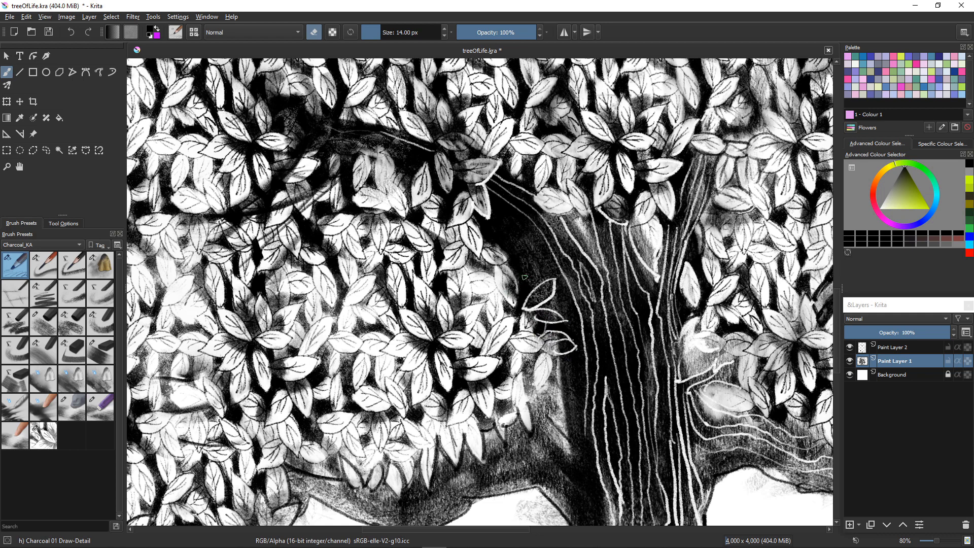
{"action": "mouse_move", "coordinate": [530, 290]}
{"action": "left_mouse_down"}
{"action": "mouse_move", "coordinate": [527, 272]}
{"action": "mouse_move", "coordinate": [517, 291]}
{"action": "mouse_move", "coordinate": [481, 241]}
{"action": "mouse_move", "coordinate": [508, 269]}
{"action": "left_mouse_up"}
{"action": "left_click_drag", "start_coordinate": [529, 424], "coordinate": [412, 397]}
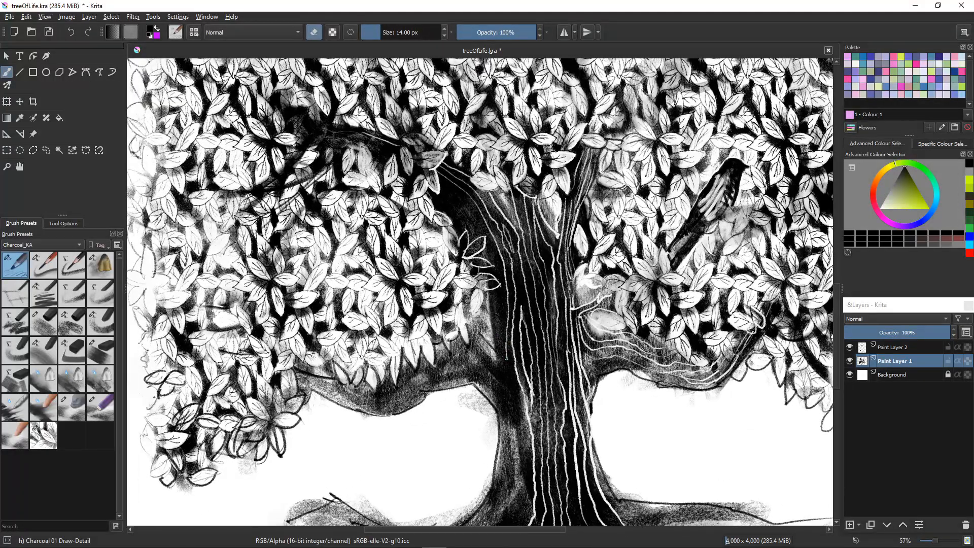
Step: Erase more bark lines down the trunk's left edge and in the upper left branch, including where the lower left branch joins
{"action": "mouse_move", "coordinate": [507, 358]}
{"action": "left_mouse_down"}
{"action": "mouse_move", "coordinate": [525, 445]}
{"action": "mouse_move", "coordinate": [524, 516]}
{"action": "left_mouse_up"}
{"action": "mouse_move", "coordinate": [461, 458]}
{"action": "left_mouse_down"}
{"action": "mouse_move", "coordinate": [398, 459]}
{"action": "mouse_move", "coordinate": [431, 458]}
{"action": "mouse_move", "coordinate": [359, 479]}
{"action": "mouse_move", "coordinate": [310, 516]}
{"action": "mouse_move", "coordinate": [513, 396]}
{"action": "mouse_move", "coordinate": [511, 406]}
{"action": "left_mouse_up"}
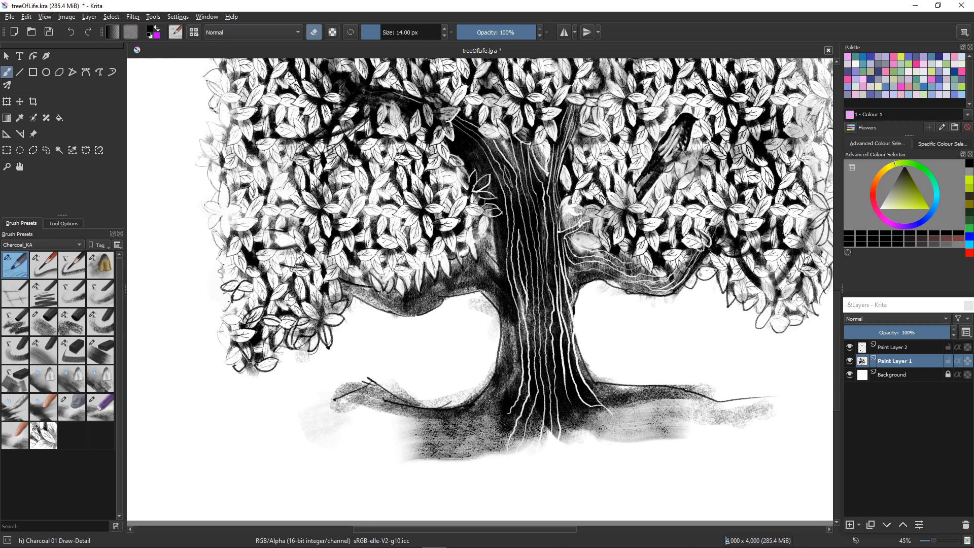
{"action": "left_click_drag", "start_coordinate": [450, 127], "coordinate": [477, 149]}
{"action": "left_click_drag", "start_coordinate": [500, 213], "coordinate": [504, 272]}
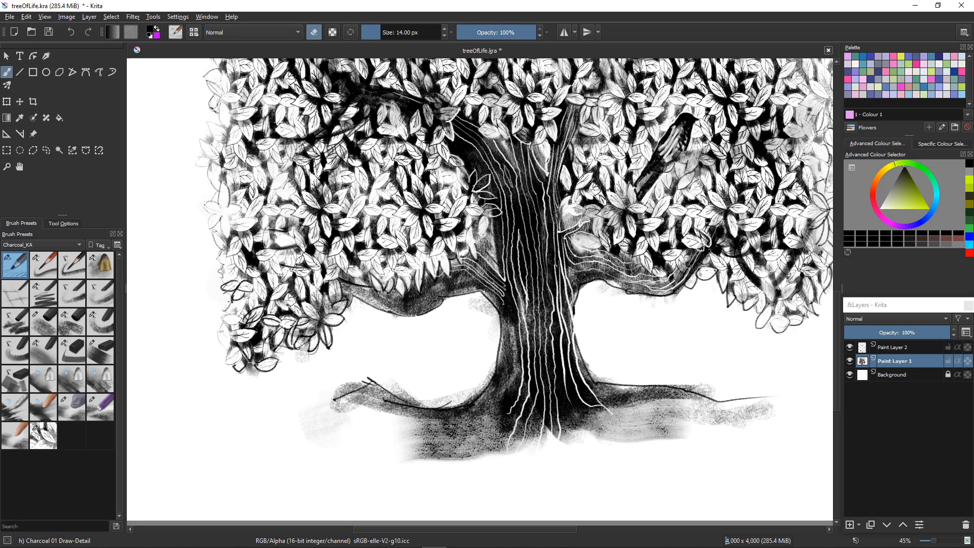
Step: Erase long curved bark lines along the lower left branch from the trunk out to its far end
{"action": "left_click_drag", "start_coordinate": [502, 304], "coordinate": [468, 278]}
{"action": "mouse_move", "coordinate": [495, 303]}
{"action": "left_mouse_down"}
{"action": "mouse_move", "coordinate": [455, 279]}
{"action": "mouse_move", "coordinate": [431, 285]}
{"action": "left_mouse_up"}
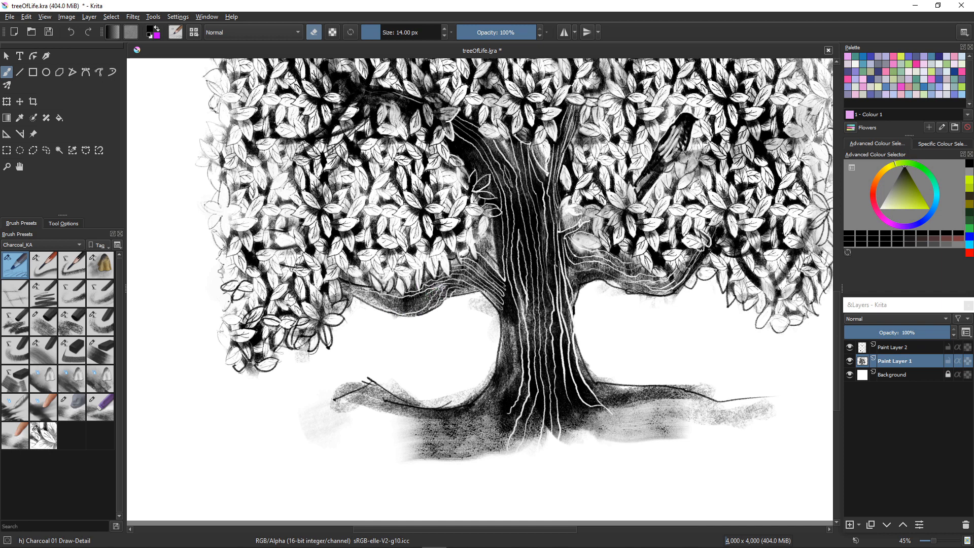
{"action": "left_click_drag", "start_coordinate": [398, 309], "coordinate": [337, 290]}
{"action": "left_click_drag", "start_coordinate": [418, 298], "coordinate": [348, 289]}
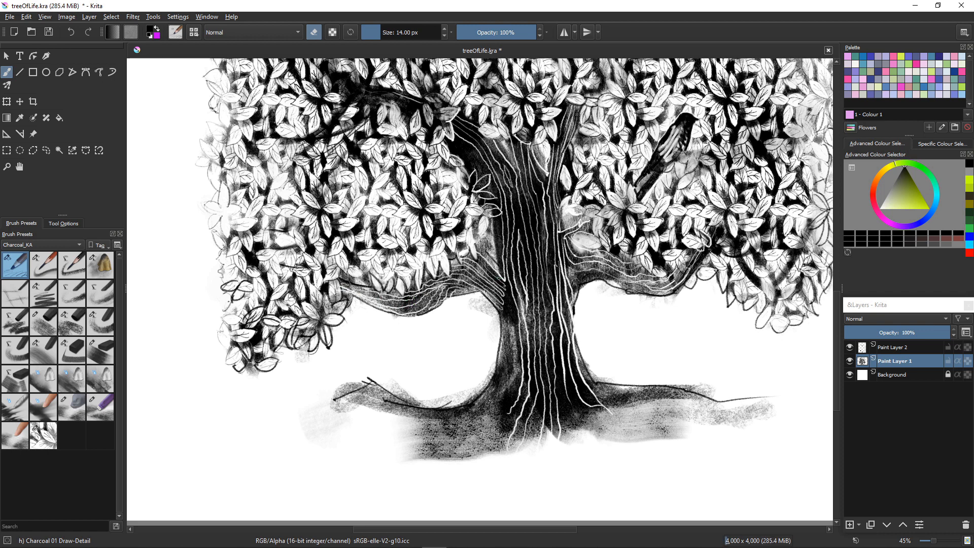
Step: Erase closely spaced bark lines down the left side of the lower trunk, flaring out into the left root
{"action": "mouse_move", "coordinate": [506, 284]}
{"action": "left_mouse_down"}
{"action": "mouse_move", "coordinate": [497, 374]}
{"action": "mouse_move", "coordinate": [471, 408]}
{"action": "left_mouse_up"}
{"action": "mouse_move", "coordinate": [507, 291]}
{"action": "left_mouse_down"}
{"action": "mouse_move", "coordinate": [501, 386]}
{"action": "mouse_move", "coordinate": [482, 413]}
{"action": "left_mouse_up"}
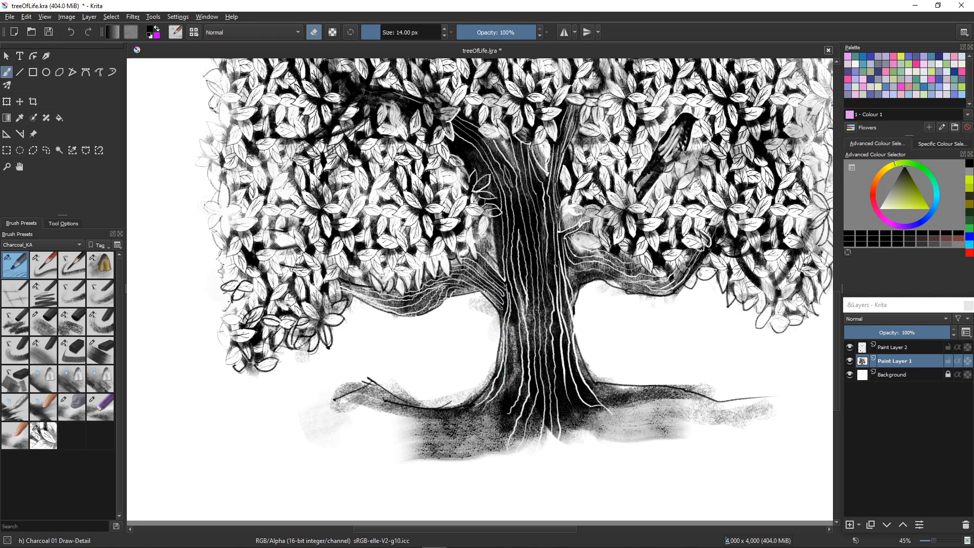
{"action": "left_click_drag", "start_coordinate": [507, 301], "coordinate": [499, 405]}
{"action": "left_click_drag", "start_coordinate": [512, 329], "coordinate": [505, 408]}
{"action": "left_click_drag", "start_coordinate": [514, 336], "coordinate": [500, 409]}
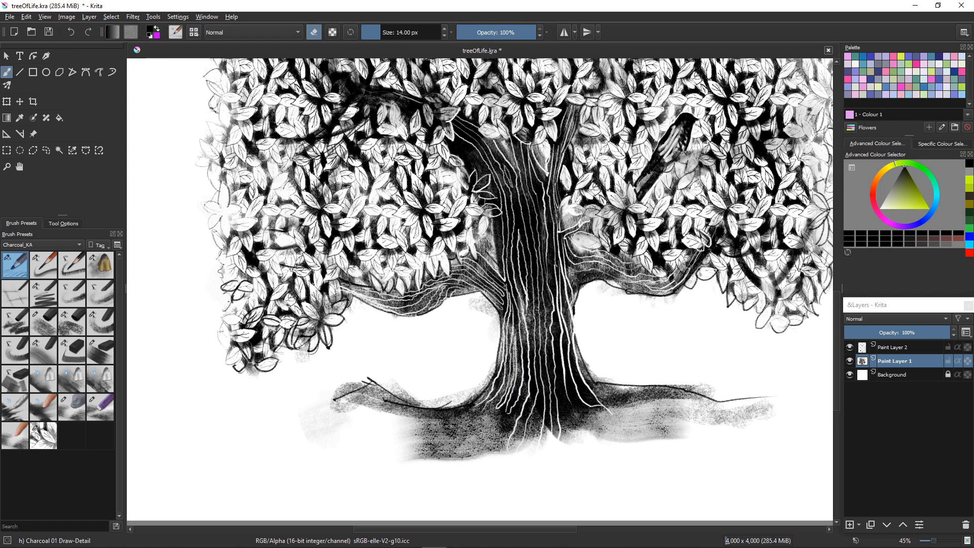
Step: Darken the base of the trunk and the start of the right root with the Charcoal 15 Comp-Flat preset at 281 px
{"action": "left_click", "coordinate": [72, 322]}
{"action": "left_click", "coordinate": [71, 350]}
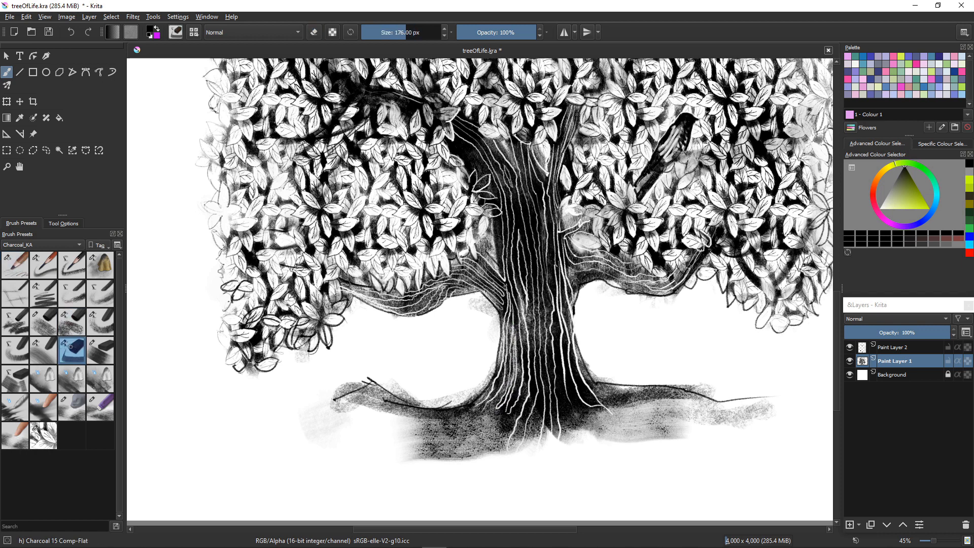
{"action": "key", "text": "bracketright"}
{"action": "key", "text": "bracketright"}
{"action": "key", "text": "bracketright"}
{"action": "key", "text": "bracketright"}
{"action": "key", "text": "bracketright"}
{"action": "key", "text": "bracketright"}
{"action": "mouse_move", "coordinate": [514, 418]}
{"action": "left_mouse_down"}
{"action": "mouse_move", "coordinate": [524, 409]}
{"action": "mouse_move", "coordinate": [581, 418]}
{"action": "mouse_move", "coordinate": [508, 422]}
{"action": "mouse_move", "coordinate": [578, 421]}
{"action": "mouse_move", "coordinate": [614, 401]}
{"action": "mouse_move", "coordinate": [659, 403]}
{"action": "mouse_move", "coordinate": [523, 406]}
{"action": "mouse_move", "coordinate": [496, 380]}
{"action": "mouse_move", "coordinate": [457, 414]}
{"action": "mouse_move", "coordinate": [520, 377]}
{"action": "mouse_move", "coordinate": [550, 393]}
{"action": "mouse_move", "coordinate": [619, 394]}
{"action": "left_mouse_up"}
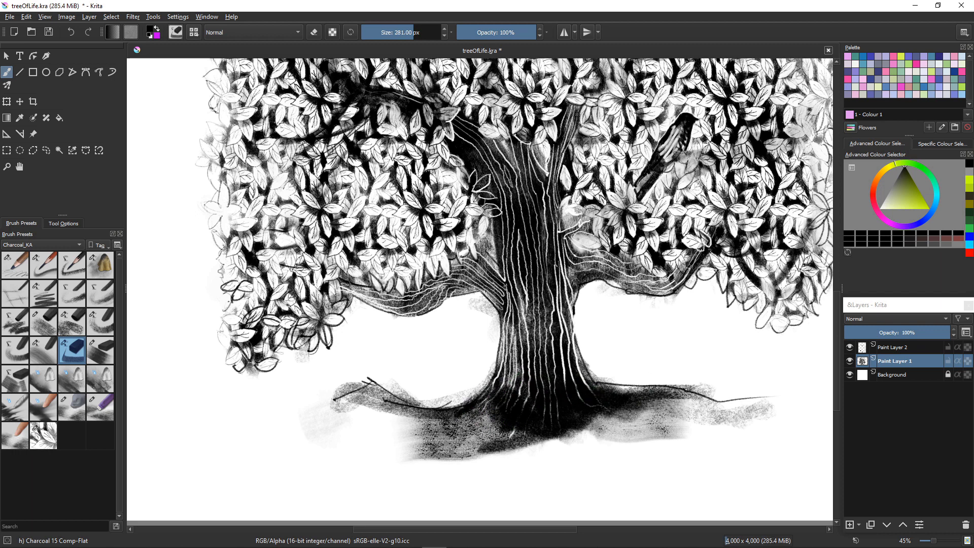
Step: Erase thin tapering bark lines into the darkened trunk base with the Charcoal 01 Draw-Detail preset
{"action": "left_click", "coordinate": [15, 264]}
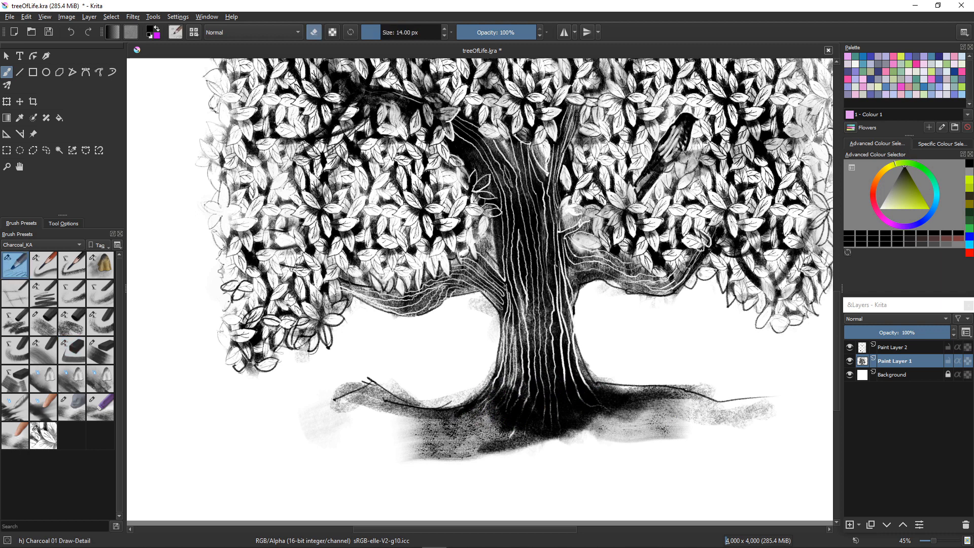
{"action": "left_click_drag", "start_coordinate": [569, 384], "coordinate": [557, 408]}
{"action": "mouse_move", "coordinate": [515, 396]}
{"action": "left_mouse_down"}
{"action": "mouse_move", "coordinate": [513, 405]}
{"action": "mouse_move", "coordinate": [486, 394]}
{"action": "left_mouse_up"}
Step: Lighten the ground below the trunk and the inner right root using Charcoal 16 Comp-BlockBG as a 103 px eraser
{"action": "left_click", "coordinate": [100, 350]}
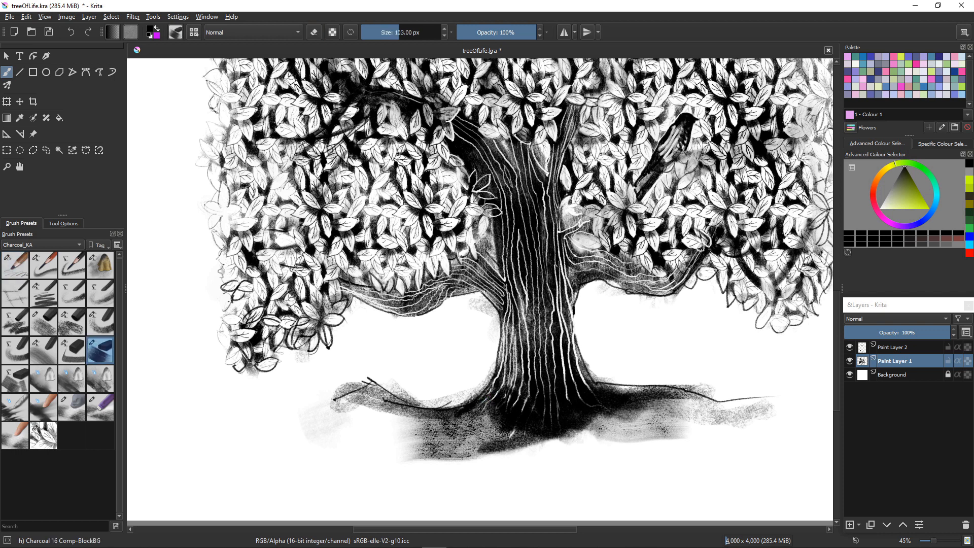
{"action": "key", "text": "e"}
{"action": "mouse_move", "coordinate": [607, 426]}
{"action": "left_mouse_down"}
{"action": "mouse_move", "coordinate": [548, 404]}
{"action": "mouse_move", "coordinate": [578, 426]}
{"action": "mouse_move", "coordinate": [523, 443]}
{"action": "mouse_move", "coordinate": [540, 409]}
{"action": "mouse_move", "coordinate": [475, 437]}
{"action": "mouse_move", "coordinate": [691, 444]}
{"action": "left_mouse_up"}
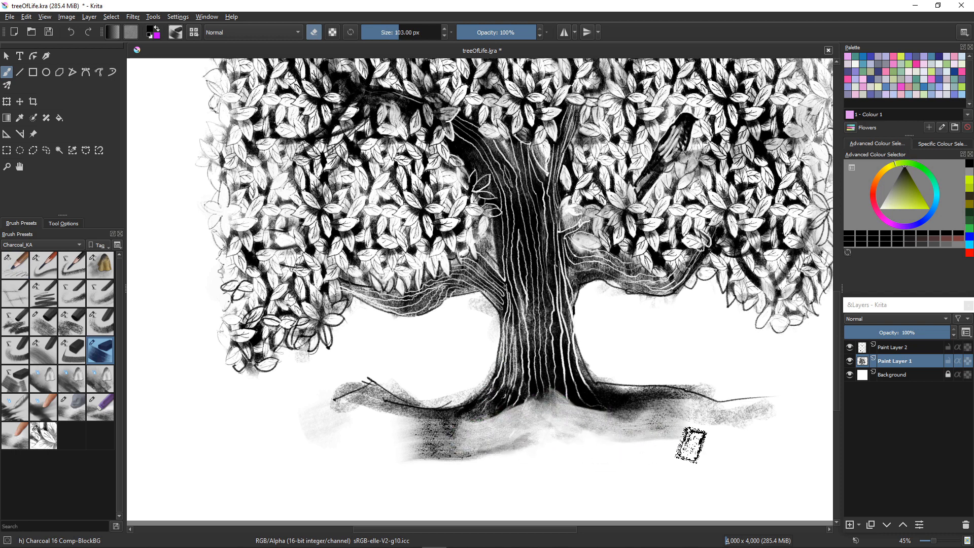
{"action": "mouse_move", "coordinate": [564, 372]}
{"action": "left_mouse_down"}
{"action": "mouse_move", "coordinate": [561, 387]}
{"action": "mouse_move", "coordinate": [641, 405]}
{"action": "mouse_move", "coordinate": [671, 398]}
{"action": "left_mouse_up"}
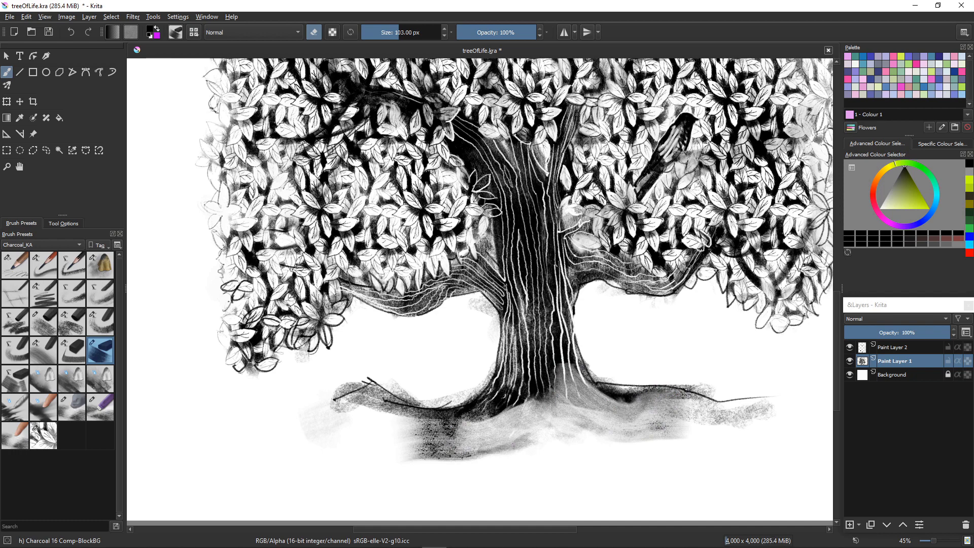
{"action": "scroll", "coordinate": [339, 408], "scroll_direction": "down", "scroll_amount": 3}
{"action": "scroll", "coordinate": [260, 463], "scroll_direction": "up", "scroll_amount": 2}
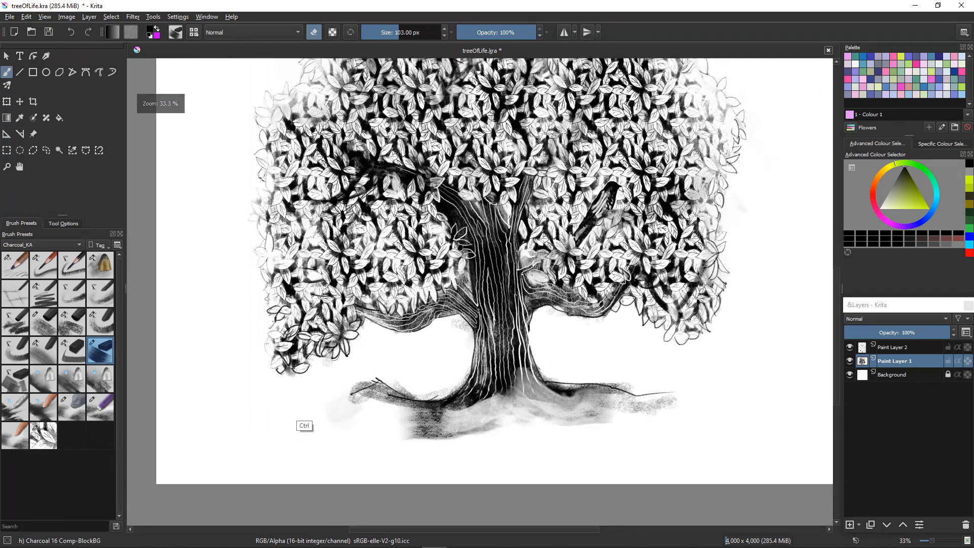
{"action": "mouse_move", "coordinate": [518, 284]}
{"action": "left_mouse_down"}
{"action": "mouse_move", "coordinate": [529, 380]}
{"action": "mouse_move", "coordinate": [573, 414]}
{"action": "left_mouse_up"}
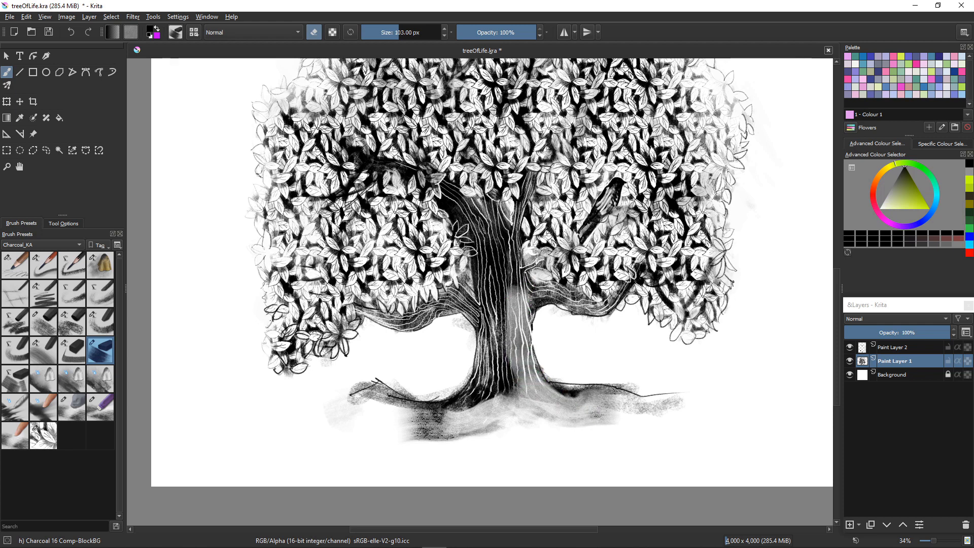
{"action": "key", "text": "ctrl+z"}
{"action": "key", "text": "ctrl+z"}
{"action": "key", "text": "ctrl+z"}
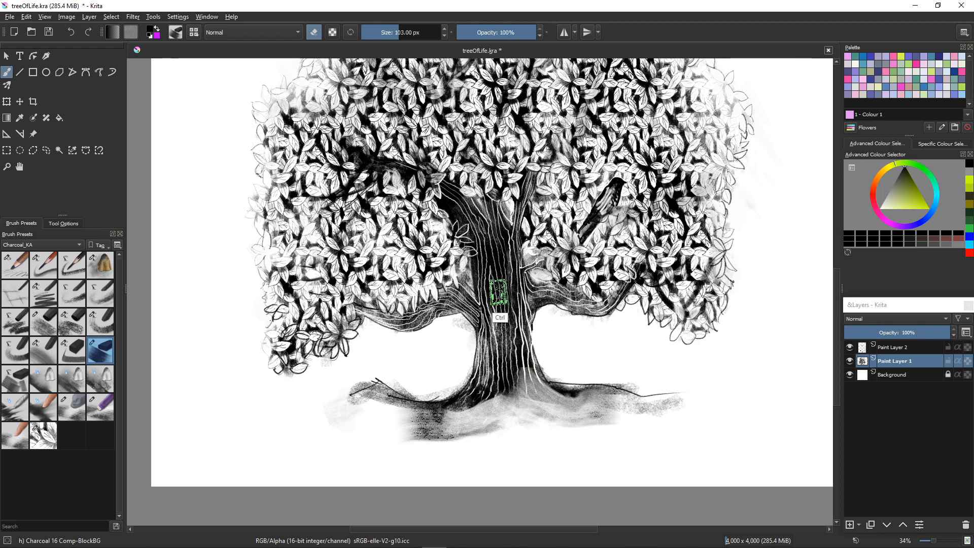
{"action": "left_click_drag", "start_coordinate": [522, 299], "coordinate": [521, 374]}
{"action": "key", "text": "ctrl+z"}
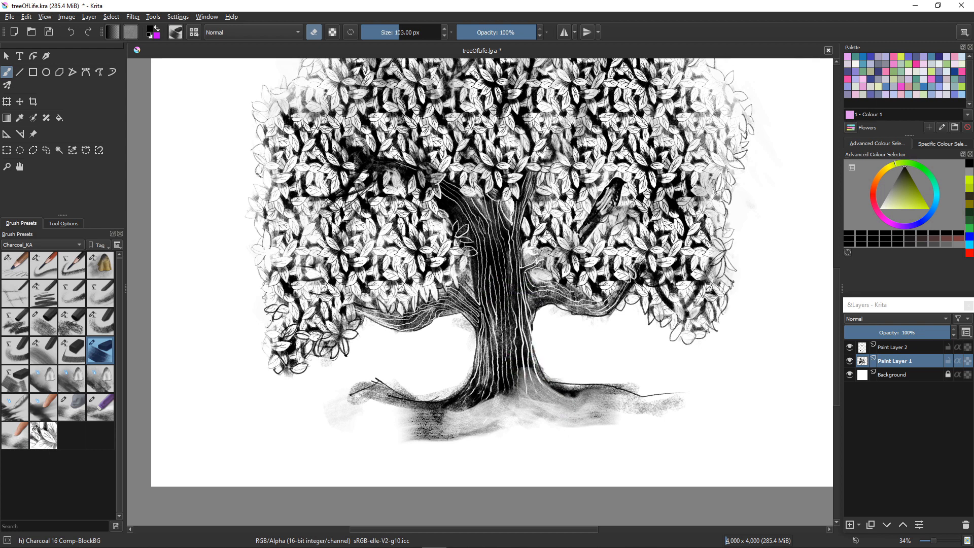
Step: Lighten the trunk's right side with Charcoal 11 Willow RoughGrain as a 103 px eraser, and try shading the trunk base and right root with it
{"action": "left_click", "coordinate": [74, 323]}
{"action": "key", "text": "e"}
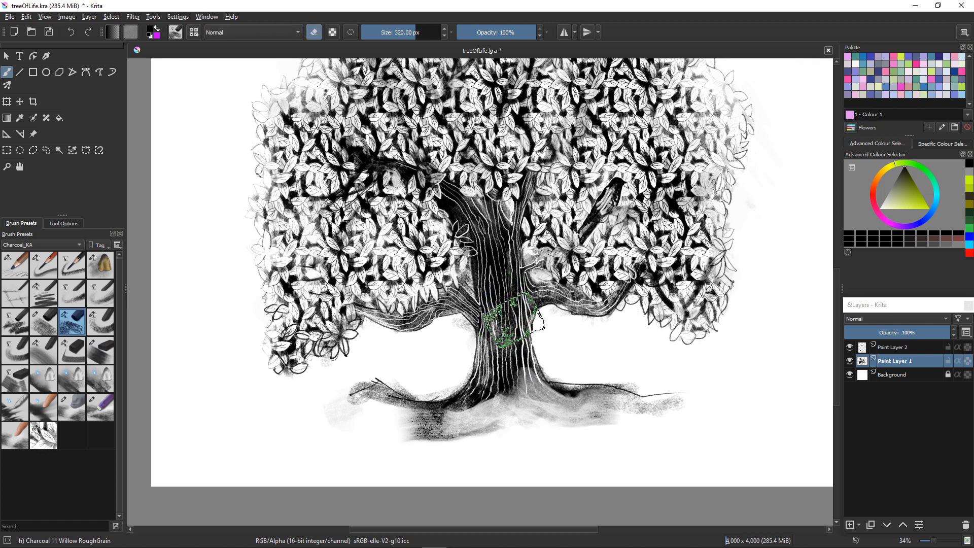
{"action": "key", "text": "bracketleft"}
{"action": "key", "text": "bracketleft"}
{"action": "key", "text": "bracketleft"}
{"action": "key", "text": "bracketleft"}
{"action": "key", "text": "bracketleft"}
{"action": "key", "text": "bracketleft"}
{"action": "key", "text": "bracketleft"}
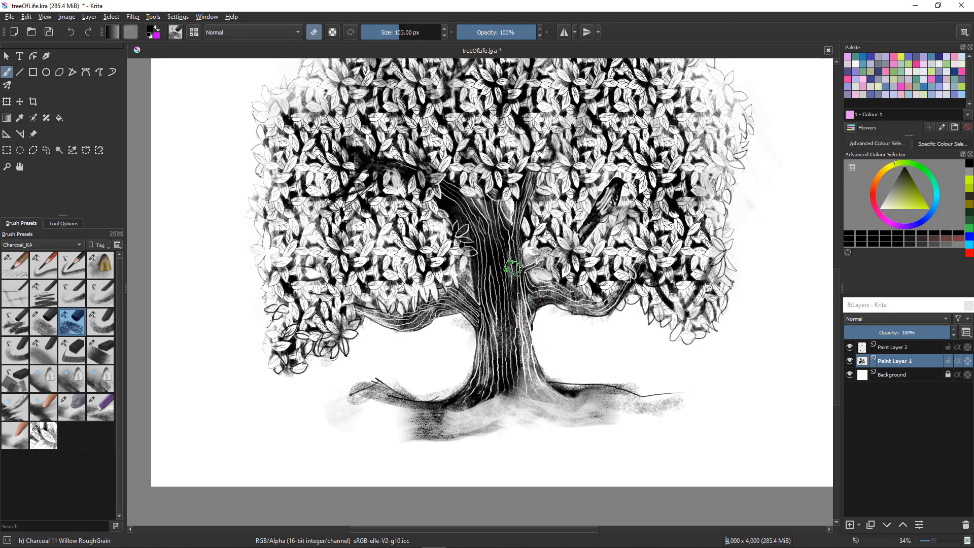
{"action": "mouse_move", "coordinate": [526, 285]}
{"action": "left_mouse_down"}
{"action": "mouse_move", "coordinate": [500, 267]}
{"action": "mouse_move", "coordinate": [504, 283]}
{"action": "mouse_move", "coordinate": [495, 263]}
{"action": "mouse_move", "coordinate": [511, 317]}
{"action": "mouse_move", "coordinate": [507, 402]}
{"action": "mouse_move", "coordinate": [504, 338]}
{"action": "mouse_move", "coordinate": [521, 386]}
{"action": "left_mouse_up"}
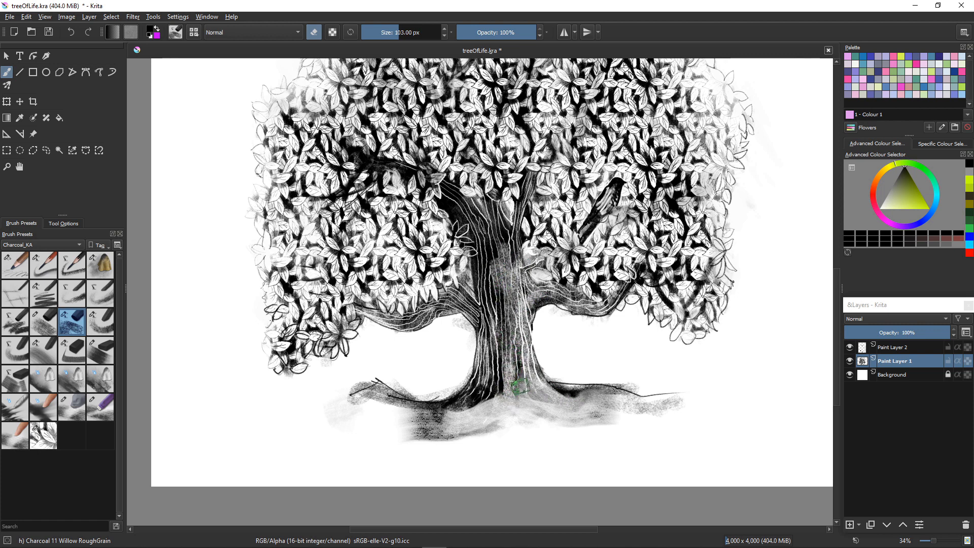
{"action": "mouse_move", "coordinate": [495, 330]}
{"action": "left_mouse_down"}
{"action": "mouse_move", "coordinate": [491, 404]}
{"action": "mouse_move", "coordinate": [504, 344]}
{"action": "mouse_move", "coordinate": [486, 404]}
{"action": "mouse_move", "coordinate": [492, 392]}
{"action": "mouse_move", "coordinate": [465, 404]}
{"action": "mouse_move", "coordinate": [495, 309]}
{"action": "mouse_move", "coordinate": [501, 239]}
{"action": "mouse_move", "coordinate": [498, 322]}
{"action": "mouse_move", "coordinate": [498, 285]}
{"action": "mouse_move", "coordinate": [520, 355]}
{"action": "mouse_move", "coordinate": [548, 400]}
{"action": "mouse_move", "coordinate": [561, 387]}
{"action": "mouse_move", "coordinate": [622, 396]}
{"action": "left_mouse_up"}
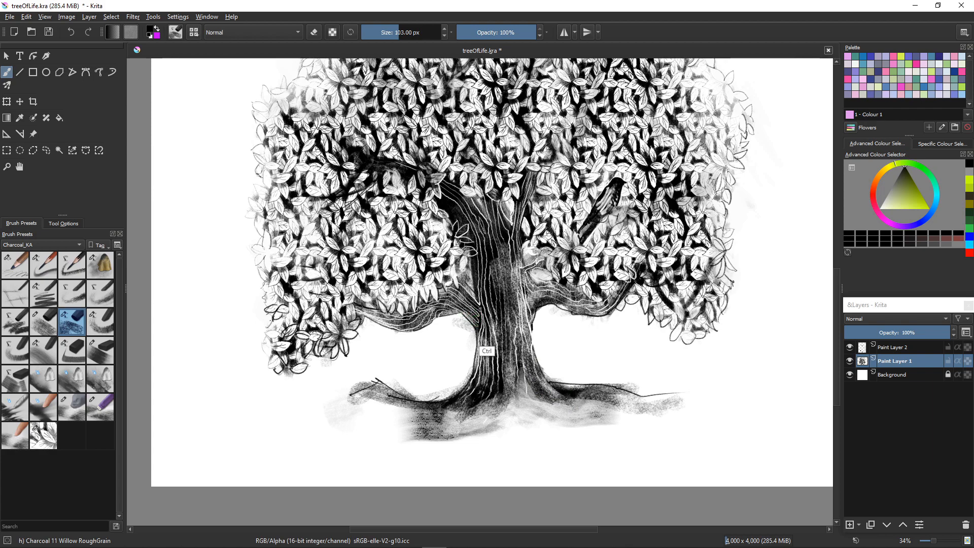
{"action": "left_click_drag", "start_coordinate": [484, 321], "coordinate": [460, 279]}
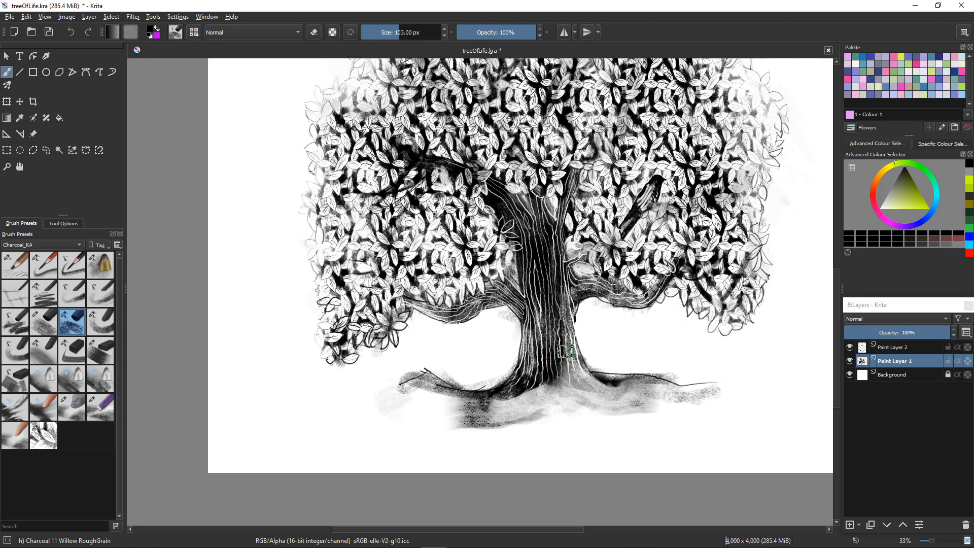
Step: Switch to the Charcoal 15 Comp-Flat preset and shade the right side of the trunk
{"action": "left_click", "coordinate": [89, 345]}
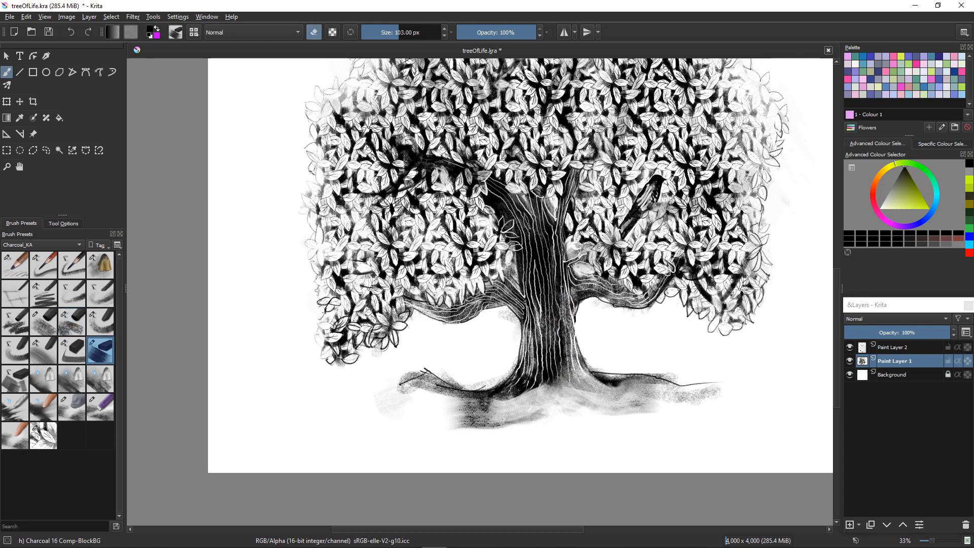
{"action": "key", "text": "slash"}
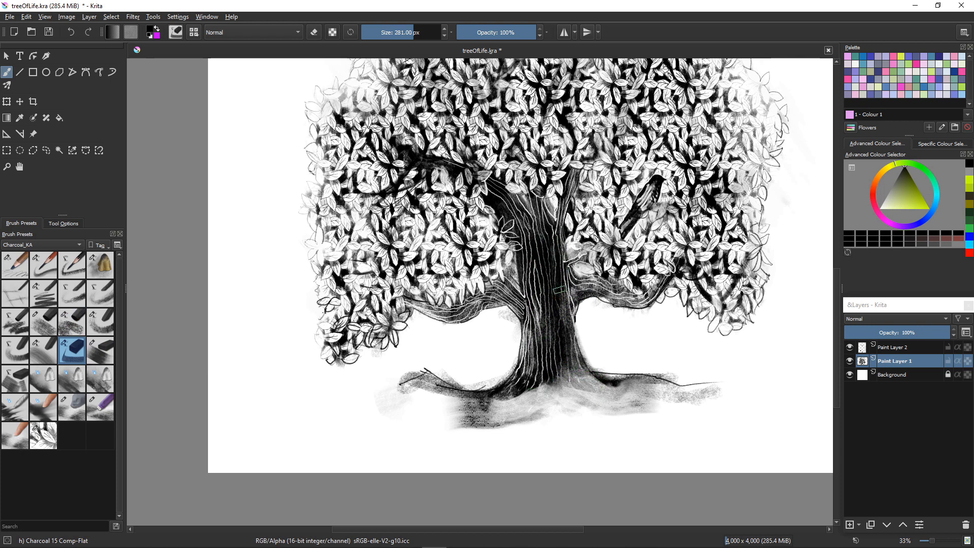
{"action": "mouse_move", "coordinate": [559, 290]}
{"action": "left_mouse_down"}
{"action": "mouse_move", "coordinate": [582, 291]}
{"action": "mouse_move", "coordinate": [568, 293]}
{"action": "mouse_move", "coordinate": [580, 292]}
{"action": "mouse_move", "coordinate": [578, 281]}
{"action": "mouse_move", "coordinate": [585, 294]}
{"action": "mouse_move", "coordinate": [573, 281]}
{"action": "mouse_move", "coordinate": [600, 307]}
{"action": "mouse_move", "coordinate": [597, 289]}
{"action": "mouse_move", "coordinate": [656, 291]}
{"action": "left_mouse_up"}
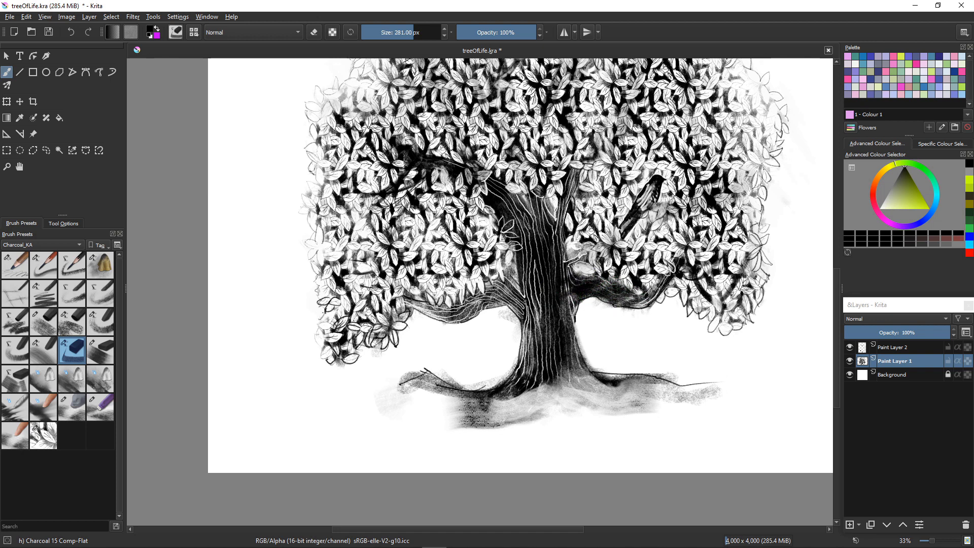
{"action": "mouse_move", "coordinate": [463, 307]}
{"action": "left_mouse_down"}
{"action": "mouse_move", "coordinate": [472, 304]}
{"action": "mouse_move", "coordinate": [431, 324]}
{"action": "mouse_move", "coordinate": [429, 310]}
{"action": "left_mouse_up"}
{"action": "left_click_drag", "start_coordinate": [498, 290], "coordinate": [533, 310]}
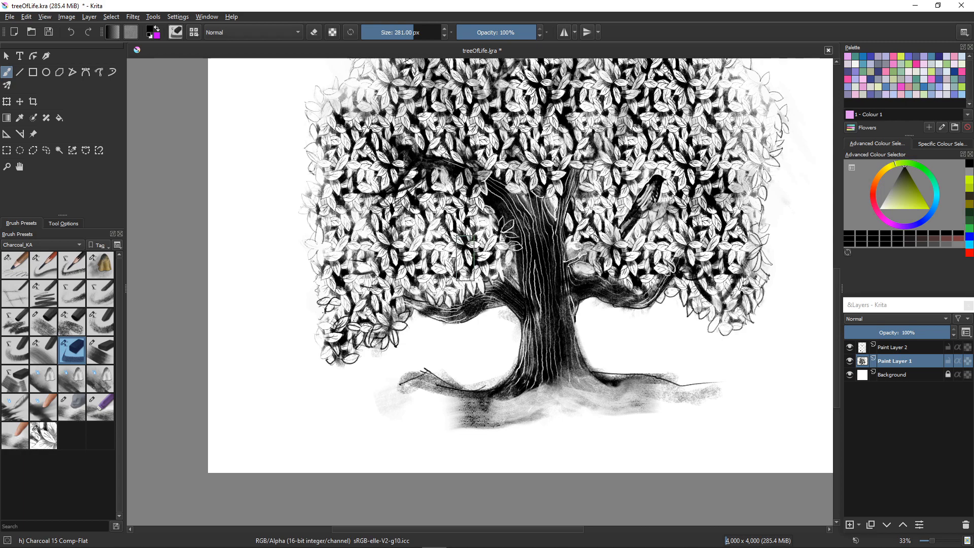
{"action": "left_click_drag", "start_coordinate": [505, 311], "coordinate": [463, 290]}
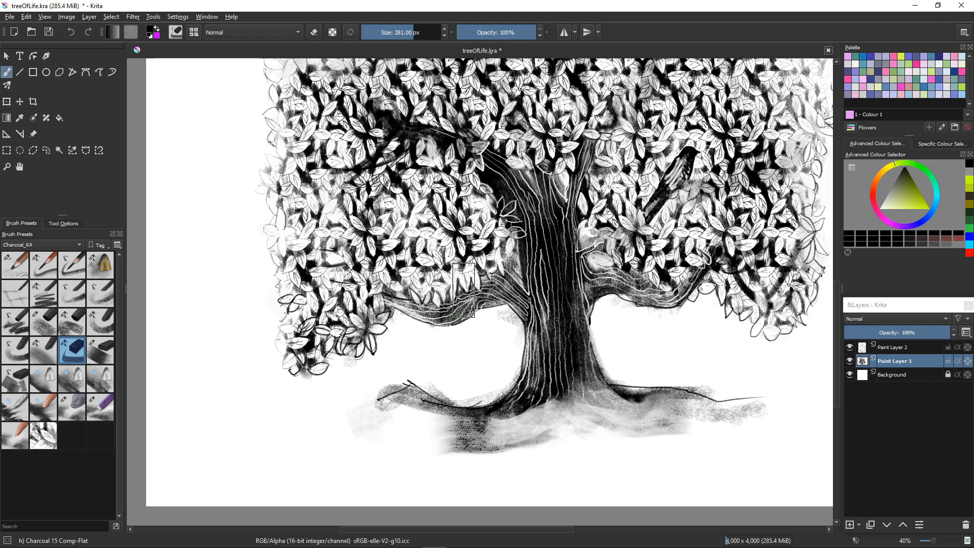
Step: Add a paint layer directly above Background and shade it dark behind the trunk and the lower right branch
{"action": "key", "text": "Page_Down"}
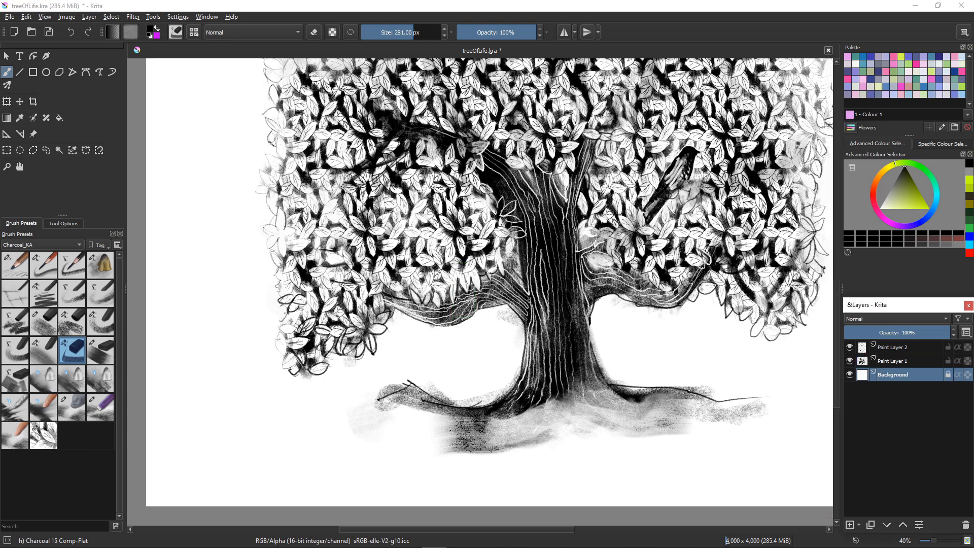
{"action": "left_click", "coordinate": [849, 524]}
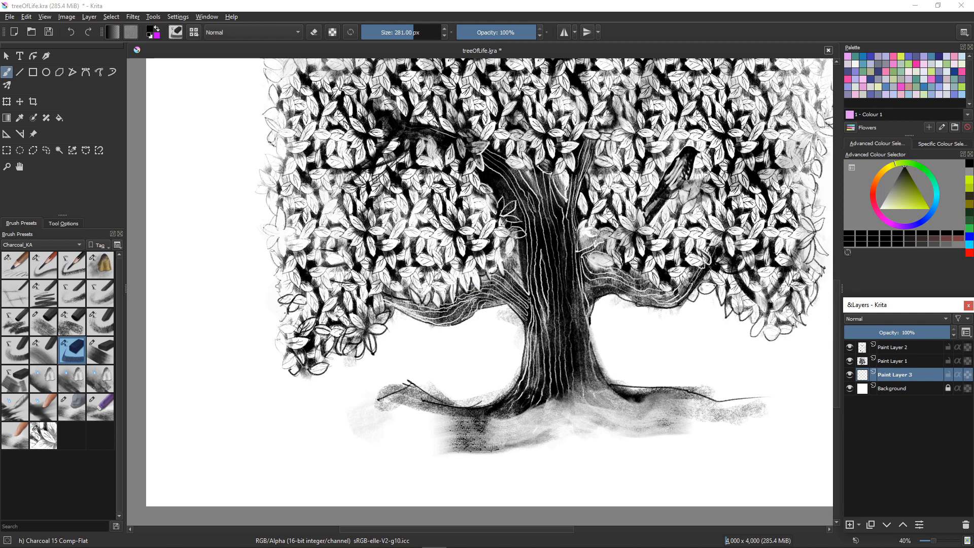
{"action": "left_click_drag", "start_coordinate": [575, 284], "coordinate": [579, 378]}
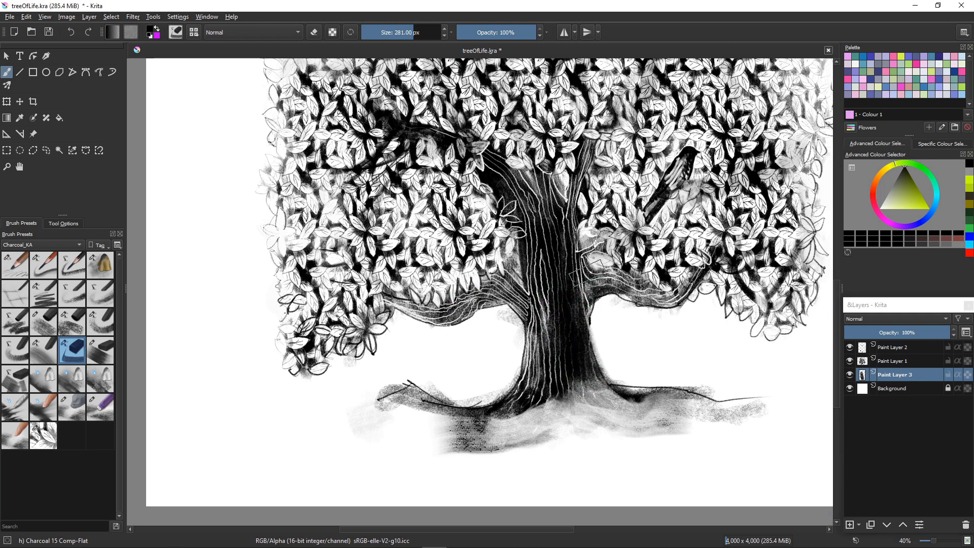
{"action": "mouse_move", "coordinate": [586, 274]}
{"action": "left_mouse_down"}
{"action": "mouse_move", "coordinate": [610, 298]}
{"action": "mouse_move", "coordinate": [584, 267]}
{"action": "mouse_move", "coordinate": [609, 298]}
{"action": "mouse_move", "coordinate": [649, 314]}
{"action": "left_mouse_up"}
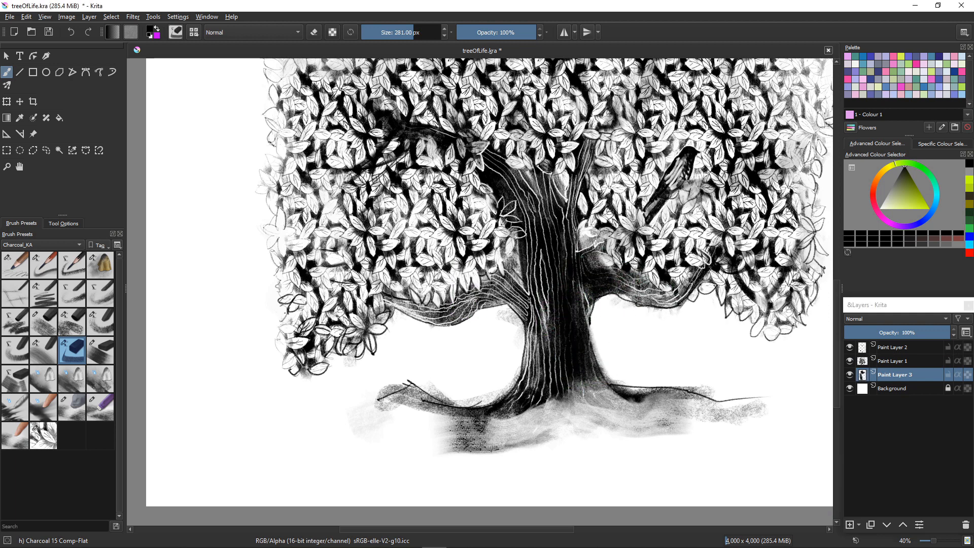
Step: Shade dark behind the lower left branch and its junction with the trunk using the 281 px Charcoal 15 Comp-Flat brush
{"action": "left_click_drag", "start_coordinate": [449, 286], "coordinate": [469, 320]}
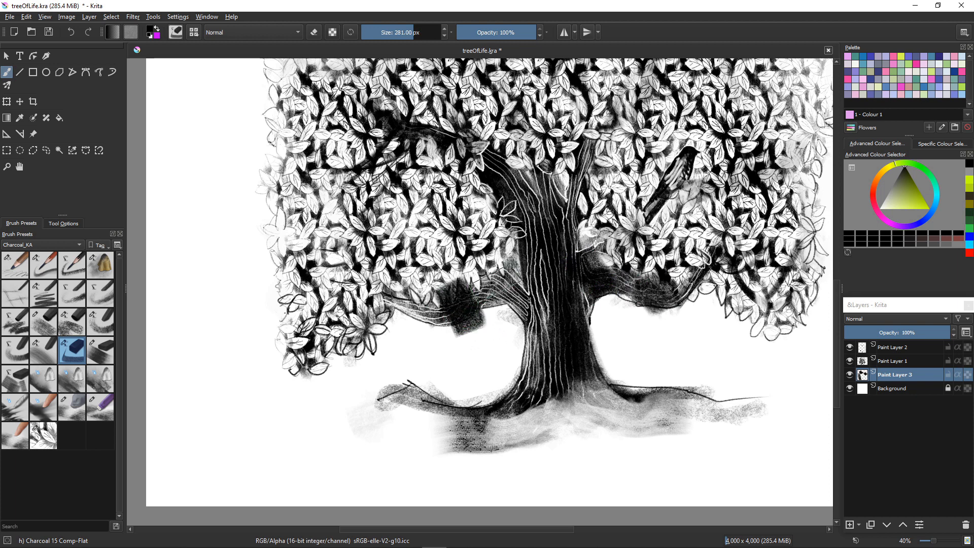
{"action": "mouse_move", "coordinate": [496, 289]}
{"action": "left_mouse_down"}
{"action": "mouse_move", "coordinate": [520, 299]}
{"action": "mouse_move", "coordinate": [517, 340]}
{"action": "left_mouse_up"}
{"action": "left_click_drag", "start_coordinate": [393, 284], "coordinate": [396, 319]}
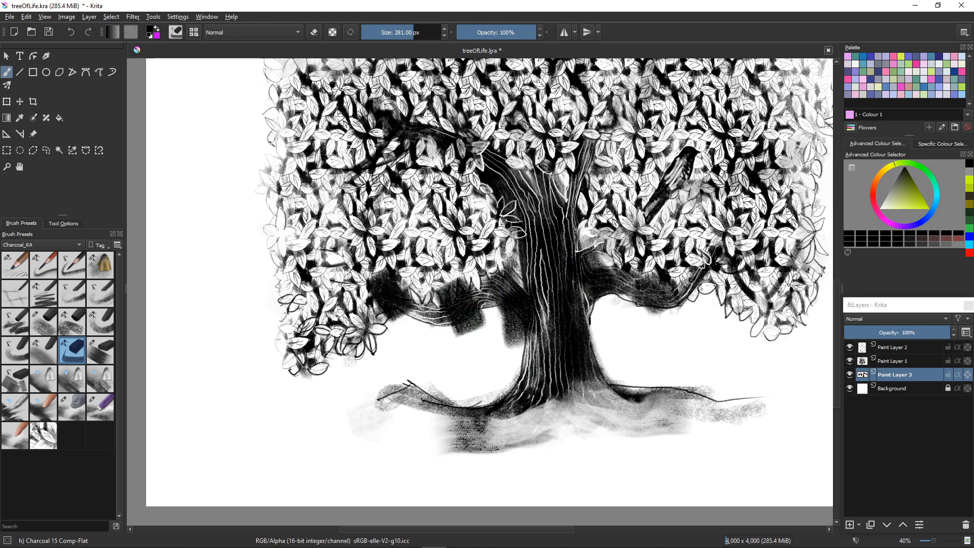
Step: Erase the shading that spills past the lower left branch with the Charcoal 24 Eraser-Blend preset at 63 px
{"action": "left_click", "coordinate": [96, 407]}
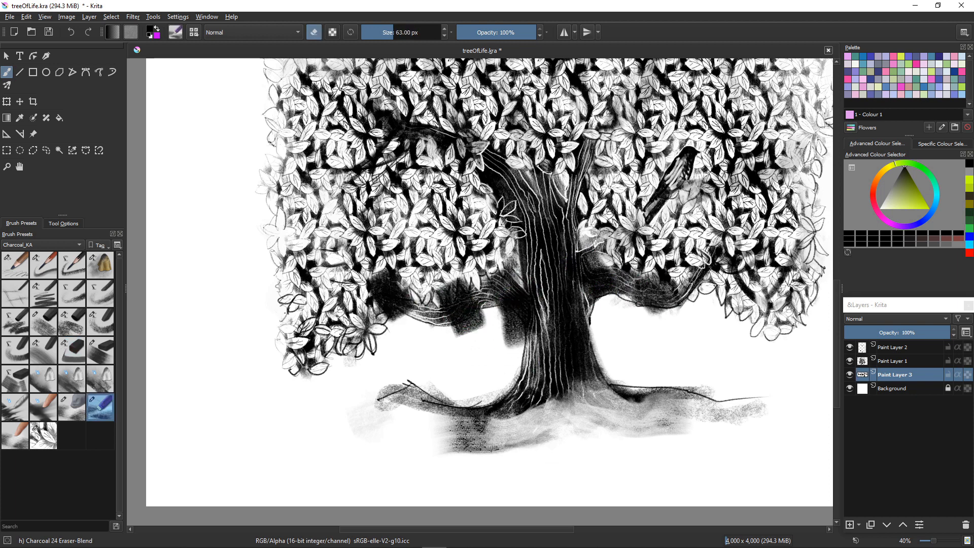
{"action": "mouse_move", "coordinate": [405, 323]}
{"action": "left_mouse_down"}
{"action": "mouse_move", "coordinate": [388, 307]}
{"action": "mouse_move", "coordinate": [390, 327]}
{"action": "mouse_move", "coordinate": [414, 297]}
{"action": "mouse_move", "coordinate": [393, 274]}
{"action": "mouse_move", "coordinate": [405, 277]}
{"action": "mouse_move", "coordinate": [378, 284]}
{"action": "mouse_move", "coordinate": [373, 290]}
{"action": "mouse_move", "coordinate": [390, 297]}
{"action": "mouse_move", "coordinate": [376, 301]}
{"action": "left_mouse_up"}
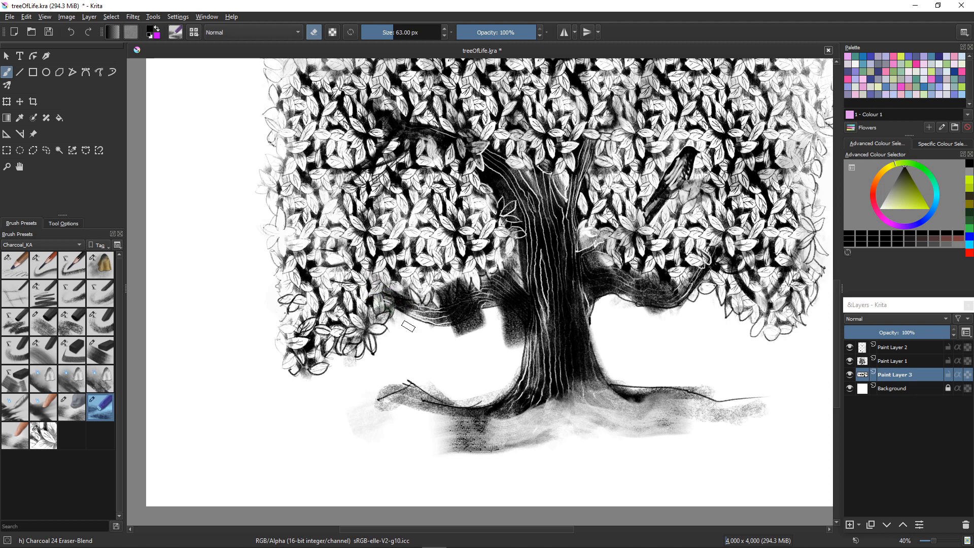
{"action": "mouse_move", "coordinate": [484, 330]}
{"action": "left_mouse_down"}
{"action": "mouse_move", "coordinate": [481, 314]}
{"action": "mouse_move", "coordinate": [458, 332]}
{"action": "mouse_move", "coordinate": [449, 327]}
{"action": "mouse_move", "coordinate": [476, 326]}
{"action": "left_mouse_up"}
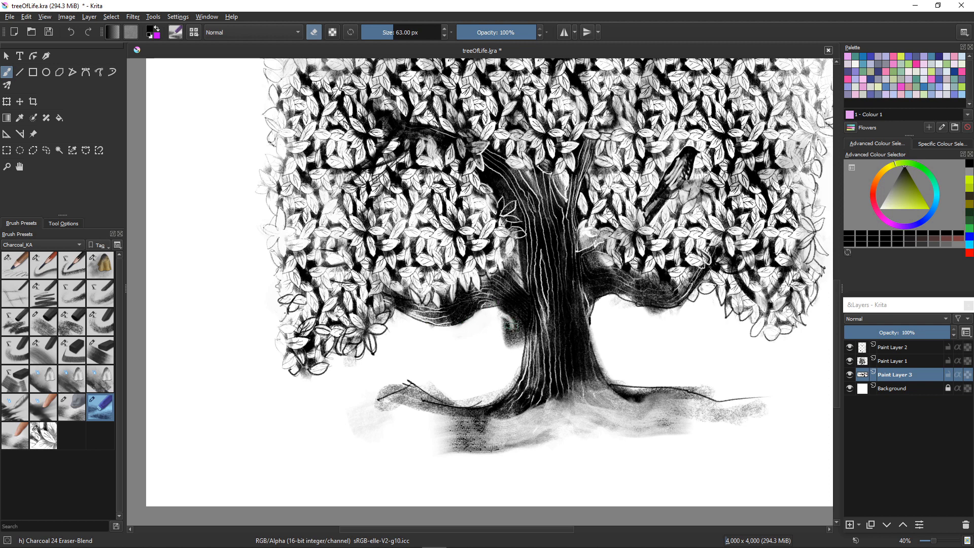
{"action": "mouse_move", "coordinate": [506, 319]}
{"action": "left_mouse_down"}
{"action": "mouse_move", "coordinate": [519, 334]}
{"action": "mouse_move", "coordinate": [503, 315]}
{"action": "mouse_move", "coordinate": [516, 346]}
{"action": "mouse_move", "coordinate": [501, 341]}
{"action": "mouse_move", "coordinate": [507, 354]}
{"action": "mouse_move", "coordinate": [499, 315]}
{"action": "mouse_move", "coordinate": [511, 342]}
{"action": "mouse_move", "coordinate": [497, 323]}
{"action": "mouse_move", "coordinate": [504, 315]}
{"action": "mouse_move", "coordinate": [519, 330]}
{"action": "mouse_move", "coordinate": [519, 341]}
{"action": "mouse_move", "coordinate": [508, 314]}
{"action": "mouse_move", "coordinate": [517, 343]}
{"action": "mouse_move", "coordinate": [502, 312]}
{"action": "mouse_move", "coordinate": [509, 329]}
{"action": "mouse_move", "coordinate": [496, 314]}
{"action": "left_mouse_up"}
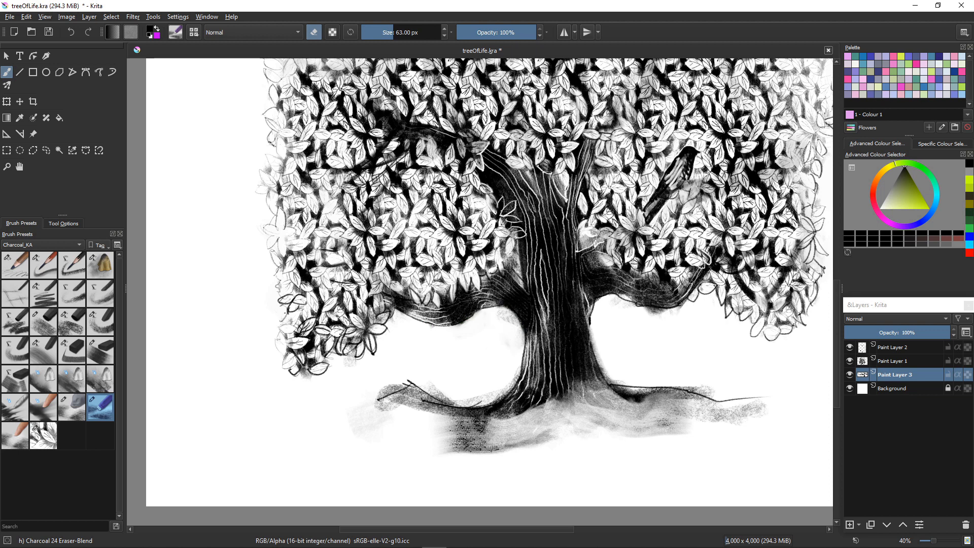
Step: Examine the edges of the lower left branch up close and the tree as a whole
{"action": "scroll", "coordinate": [482, 348], "scroll_direction": "up", "scroll_amount": 5}
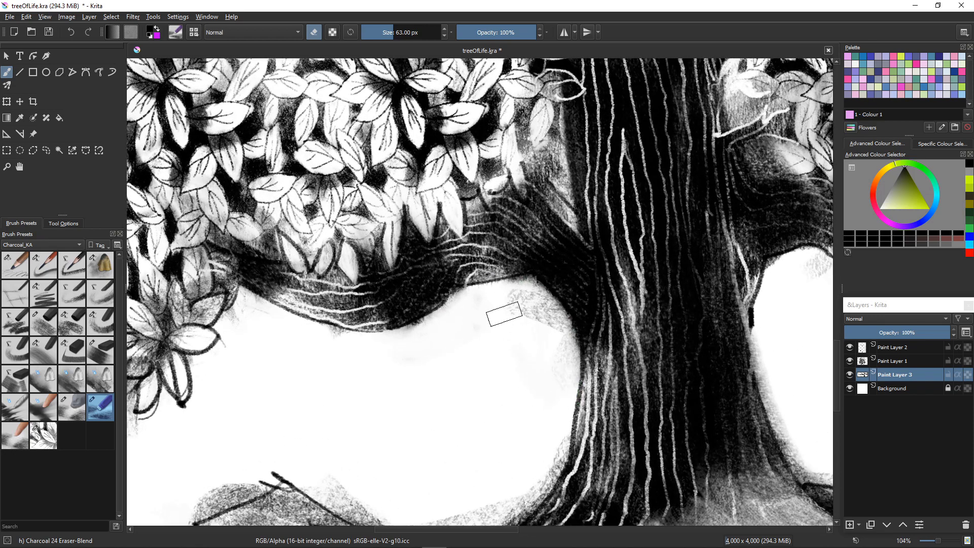
{"action": "scroll", "coordinate": [457, 404], "scroll_direction": "down", "scroll_amount": 6}
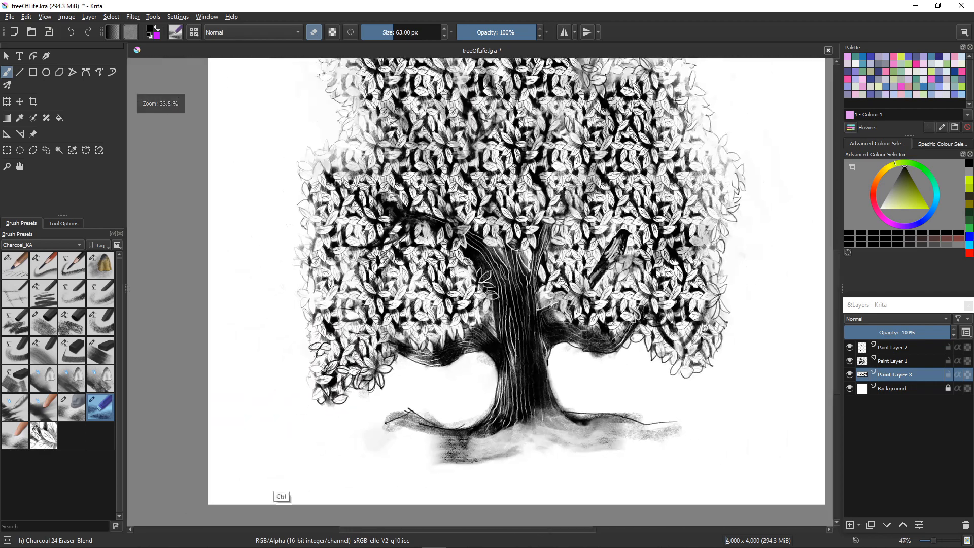
{"action": "scroll", "coordinate": [278, 421], "scroll_direction": "up", "scroll_amount": 2}
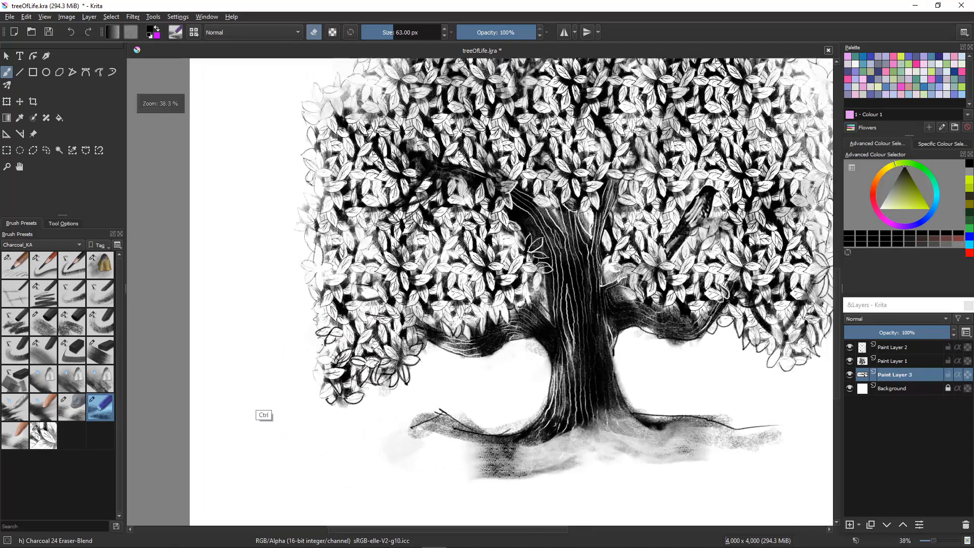
{"action": "scroll", "coordinate": [278, 420], "scroll_direction": "up", "scroll_amount": 1}
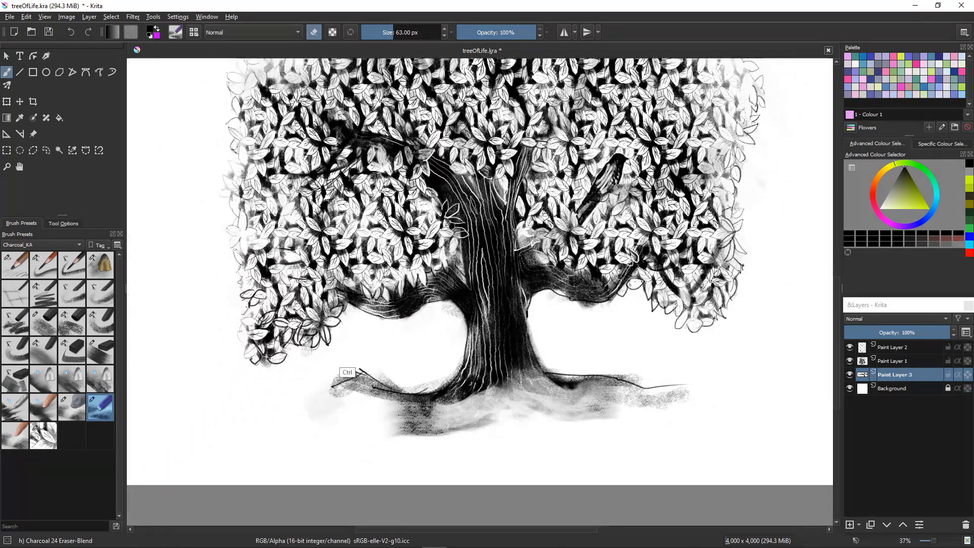
{"action": "scroll", "coordinate": [279, 421], "scroll_direction": "down", "scroll_amount": 5}
{"action": "scroll", "coordinate": [278, 426], "scroll_direction": "up", "scroll_amount": 4}
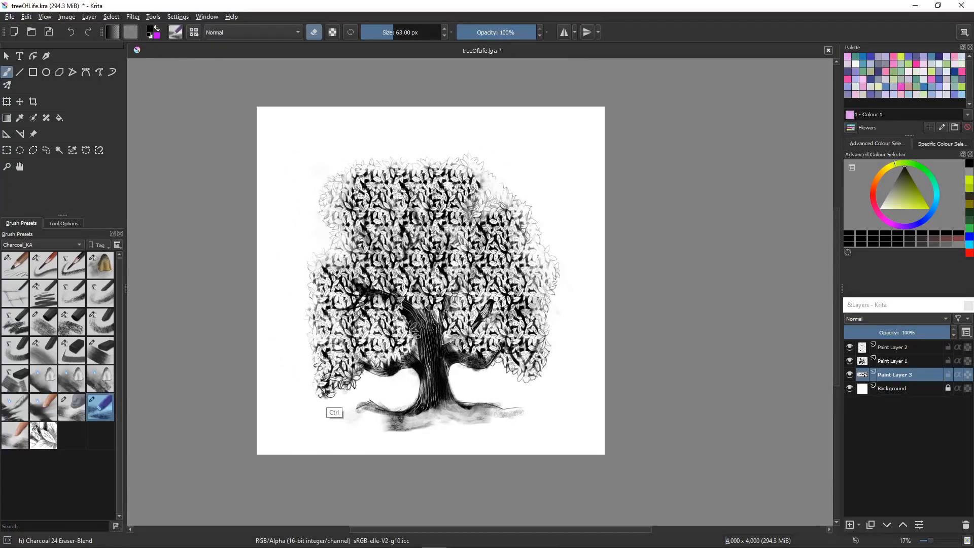
{"action": "scroll", "coordinate": [351, 383], "scroll_direction": "up", "scroll_amount": 3}
{"action": "scroll", "coordinate": [447, 374], "scroll_direction": "down", "scroll_amount": 1}
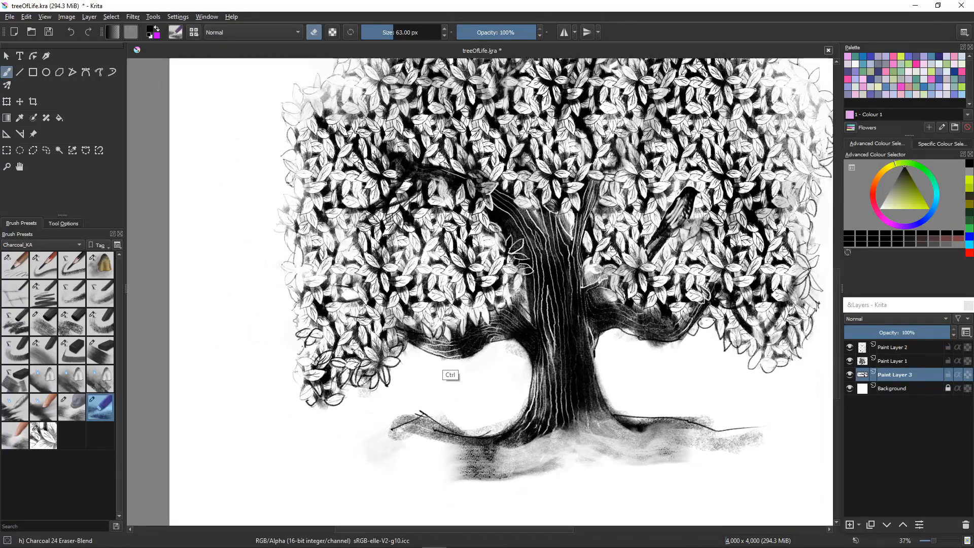
Step: Erase the excess shading around the lower right branch and switch to the 14 px Charcoal 01 Draw-Detail preset
{"action": "right_click", "coordinate": [645, 350]}
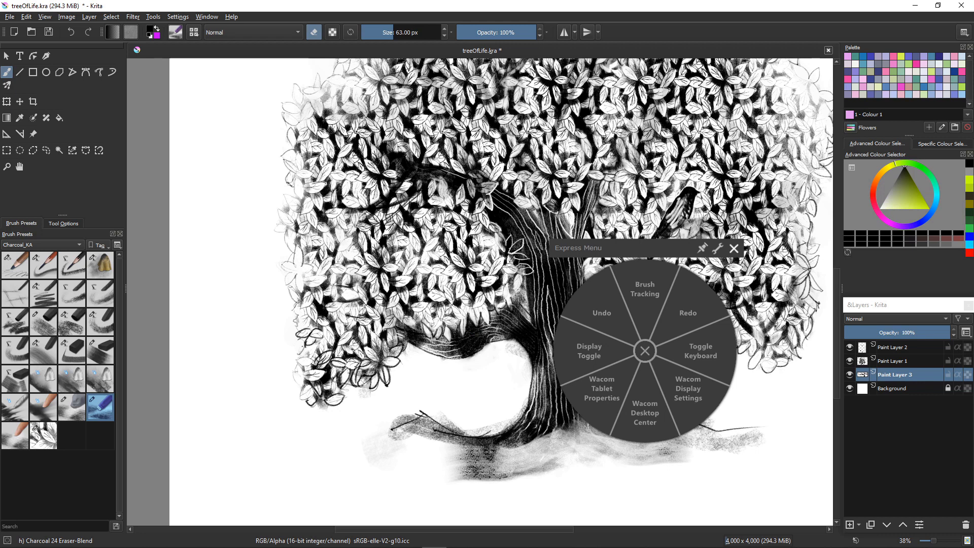
{"action": "left_click", "coordinate": [644, 350]}
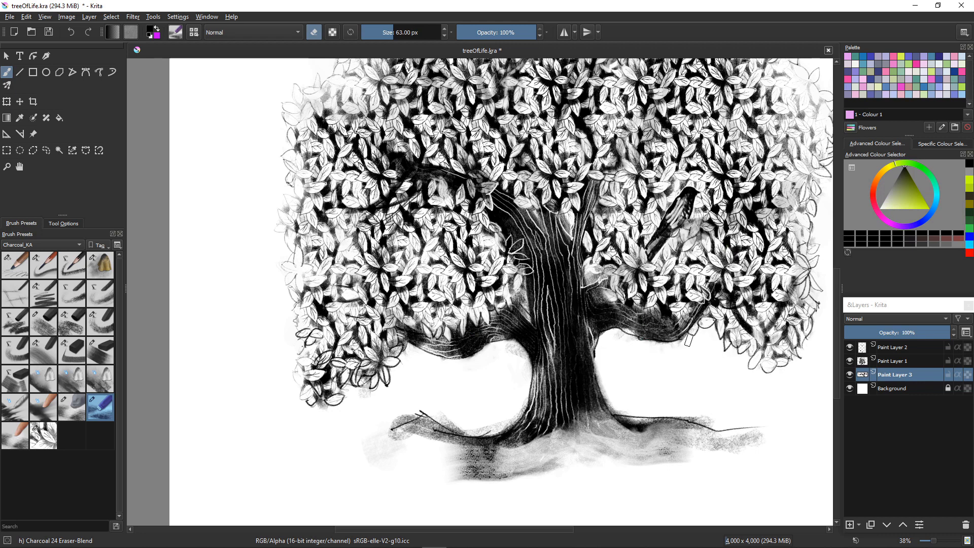
{"action": "mouse_move", "coordinate": [662, 309]}
{"action": "left_mouse_down"}
{"action": "mouse_move", "coordinate": [654, 317]}
{"action": "mouse_move", "coordinate": [593, 294]}
{"action": "mouse_move", "coordinate": [601, 290]}
{"action": "mouse_move", "coordinate": [584, 279]}
{"action": "left_mouse_up"}
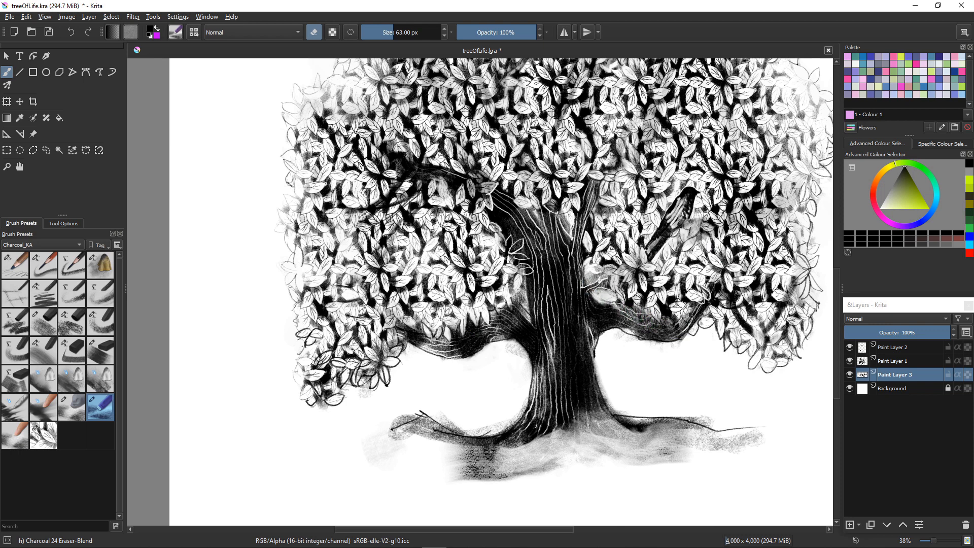
{"action": "left_click_drag", "start_coordinate": [684, 301], "coordinate": [674, 319]}
{"action": "key", "text": "slash"}
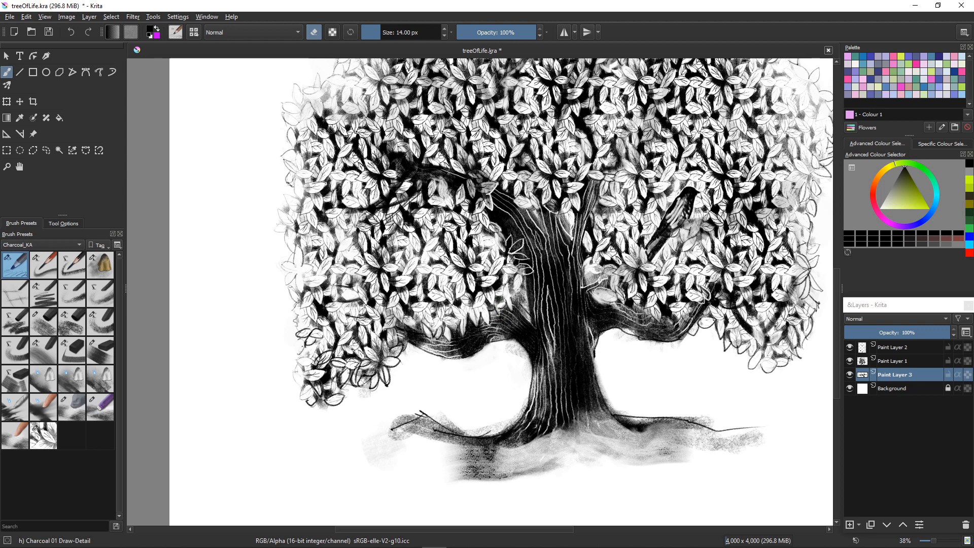
Step: Merge Paint Layer 1 down into Paint Layer 3, and merge Paint Layer 2 down into that combined layer
{"action": "left_click", "coordinate": [873, 360]}
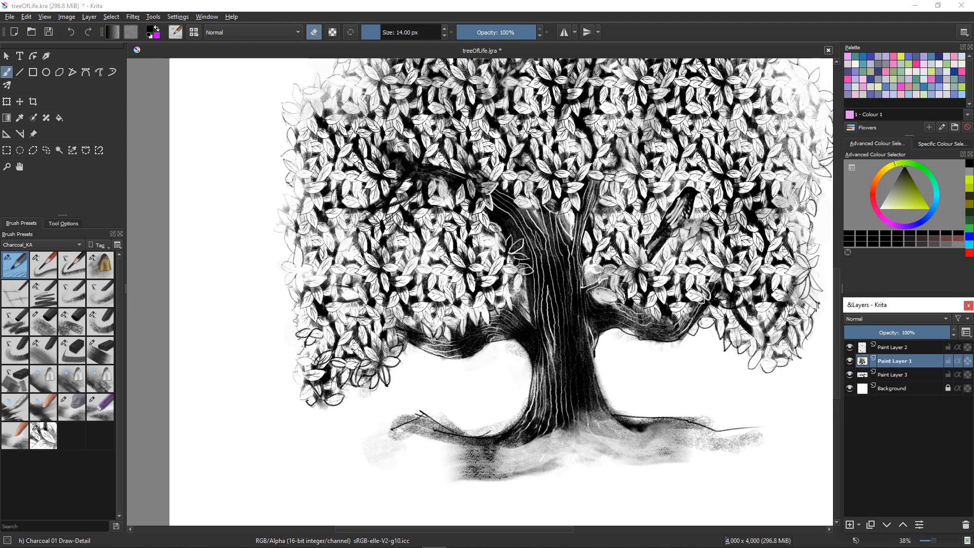
{"action": "right_click", "coordinate": [878, 363]}
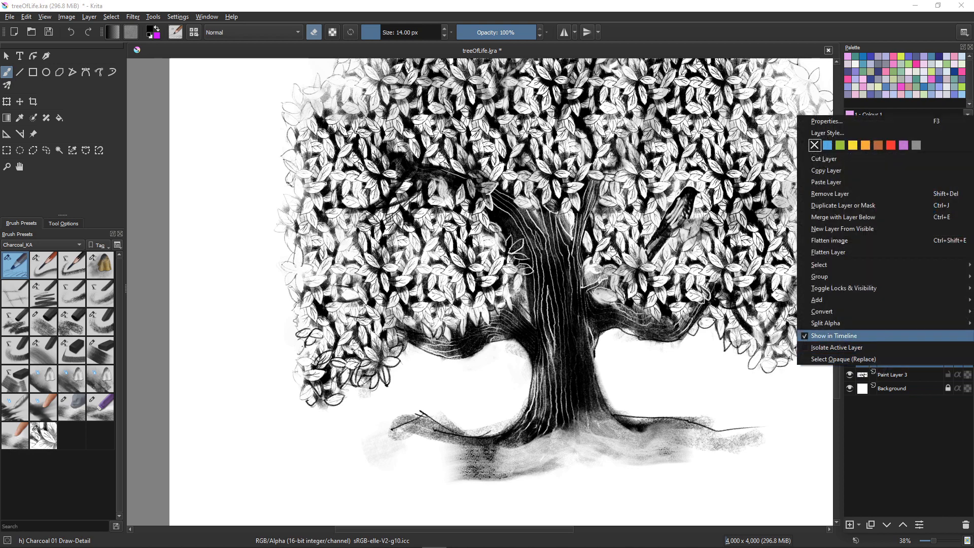
{"action": "mouse_move", "coordinate": [842, 288]}
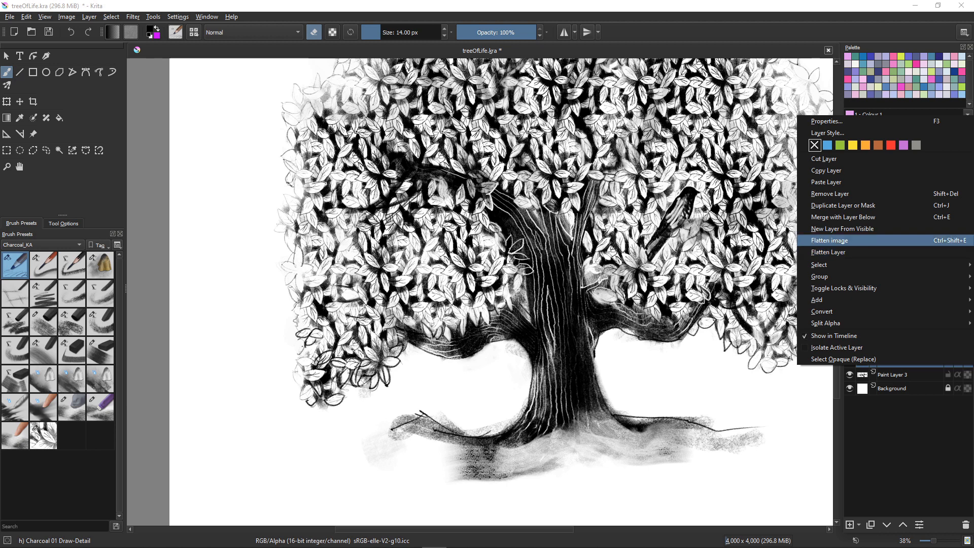
{"action": "left_click", "coordinate": [815, 217]}
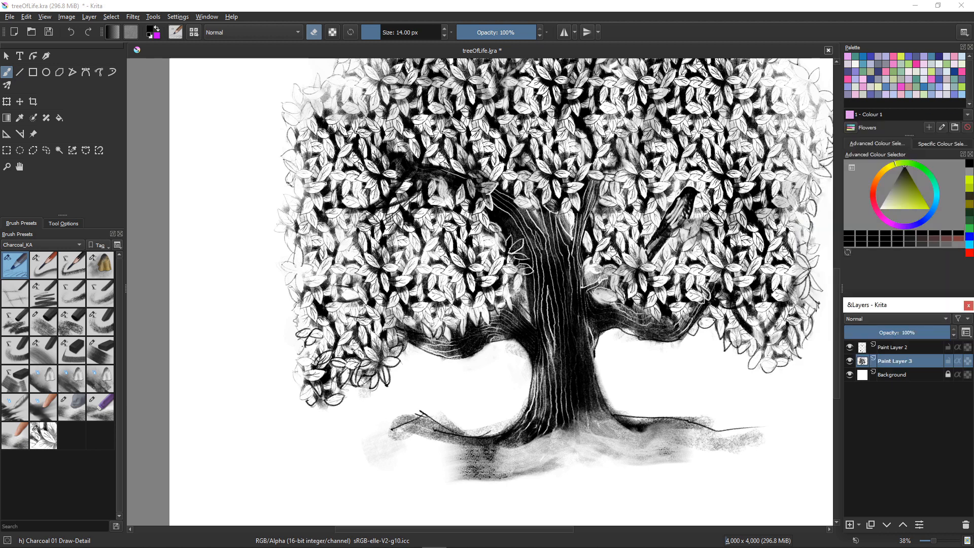
{"action": "left_click", "coordinate": [893, 347]}
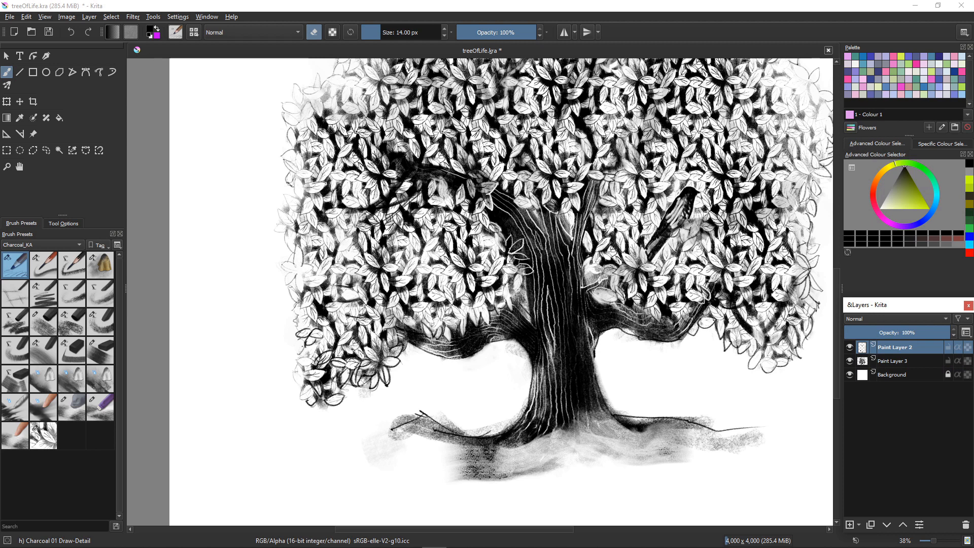
{"action": "right_click", "coordinate": [892, 347]}
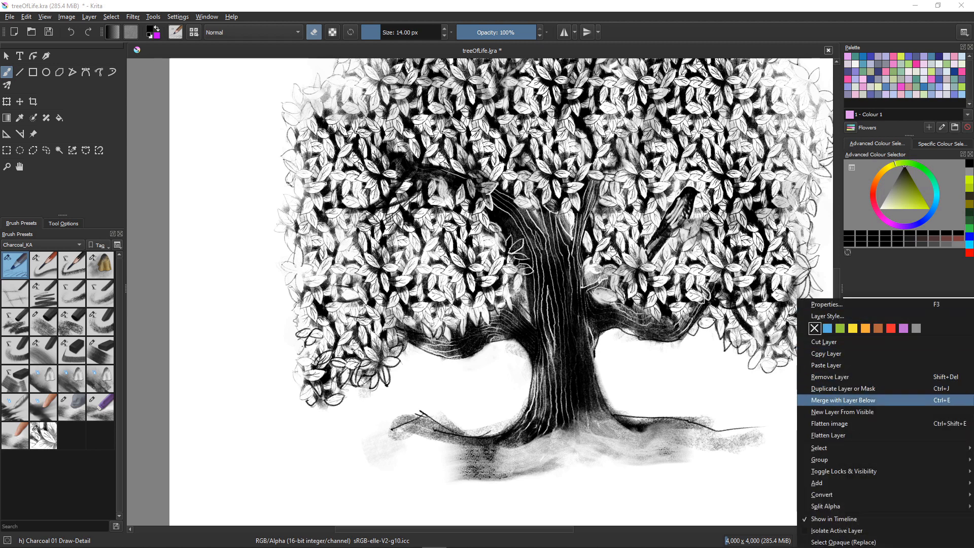
{"action": "key", "text": "Up"}
{"action": "key", "text": "Return"}
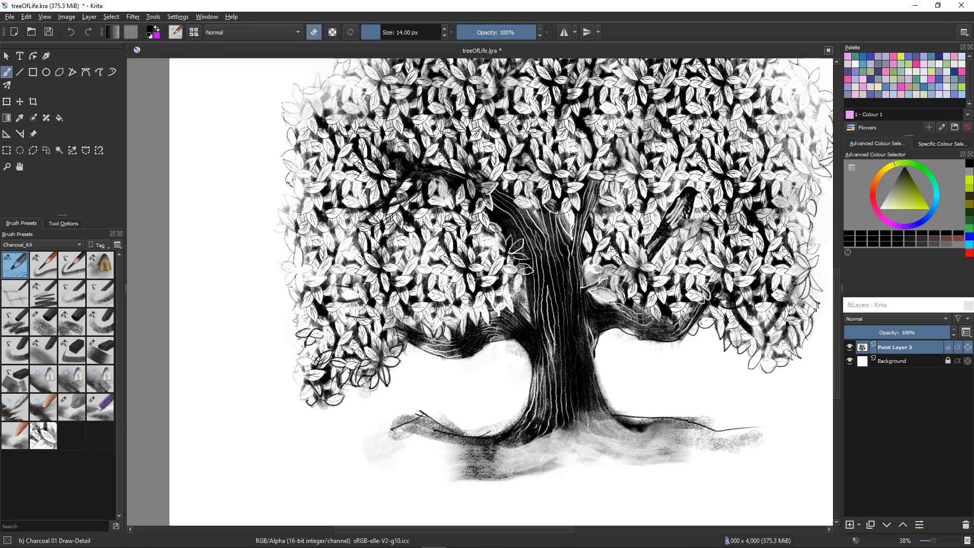
Step: Clean up the smudge under the lower left branch and erase light bark lines along it with the 14 px eraser
{"action": "scroll", "coordinate": [474, 318], "scroll_direction": "up", "scroll_amount": 5}
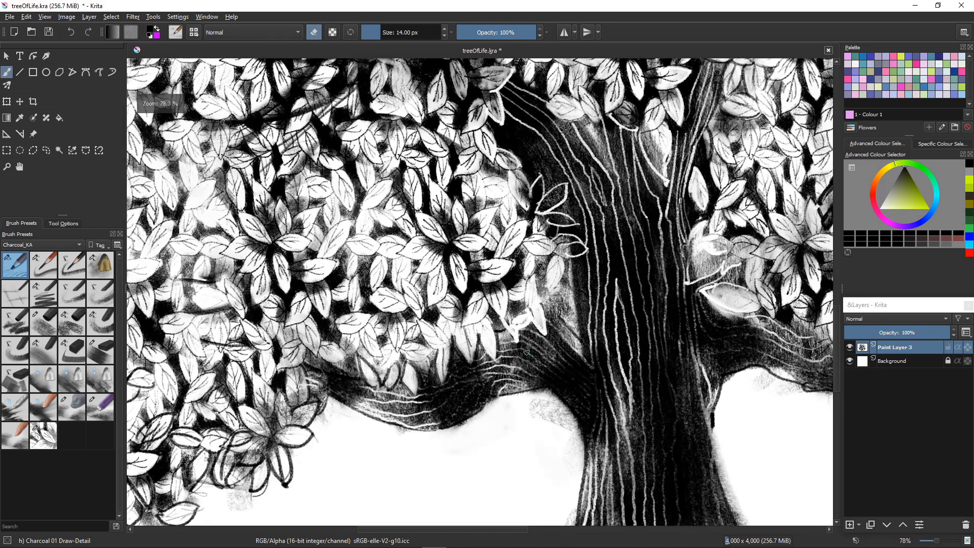
{"action": "mouse_move", "coordinate": [550, 400]}
{"action": "left_mouse_down"}
{"action": "mouse_move", "coordinate": [562, 418]}
{"action": "mouse_move", "coordinate": [550, 394]}
{"action": "mouse_move", "coordinate": [577, 428]}
{"action": "mouse_move", "coordinate": [577, 481]}
{"action": "mouse_move", "coordinate": [581, 450]}
{"action": "mouse_move", "coordinate": [538, 408]}
{"action": "mouse_move", "coordinate": [541, 424]}
{"action": "mouse_move", "coordinate": [533, 399]}
{"action": "mouse_move", "coordinate": [552, 407]}
{"action": "left_mouse_up"}
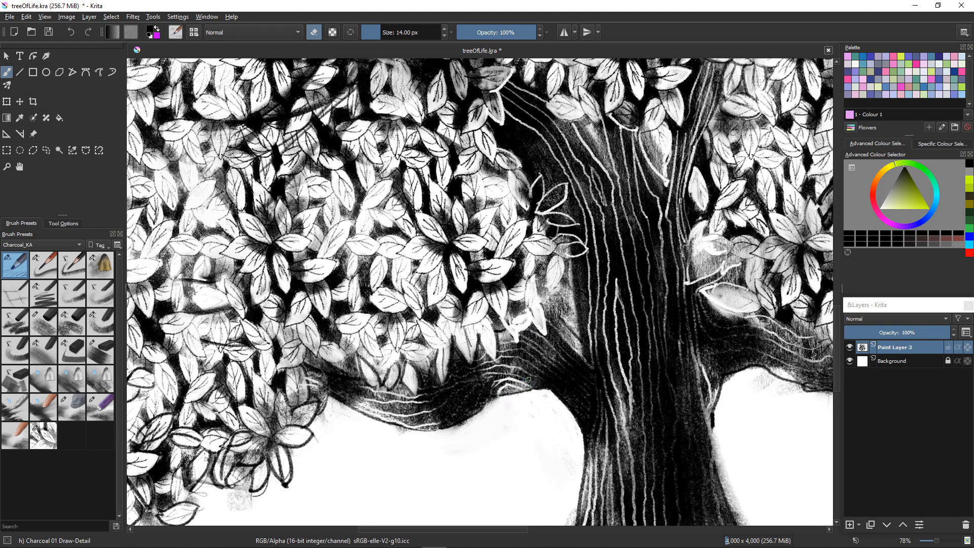
{"action": "left_click_drag", "start_coordinate": [545, 386], "coordinate": [518, 375]}
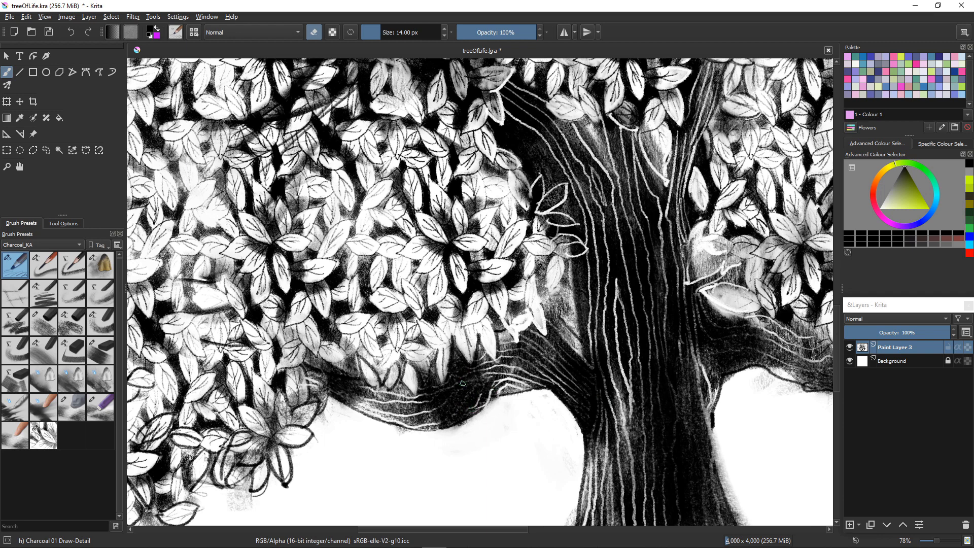
{"action": "left_click_drag", "start_coordinate": [476, 388], "coordinate": [466, 404]}
{"action": "right_click", "coordinate": [475, 389]}
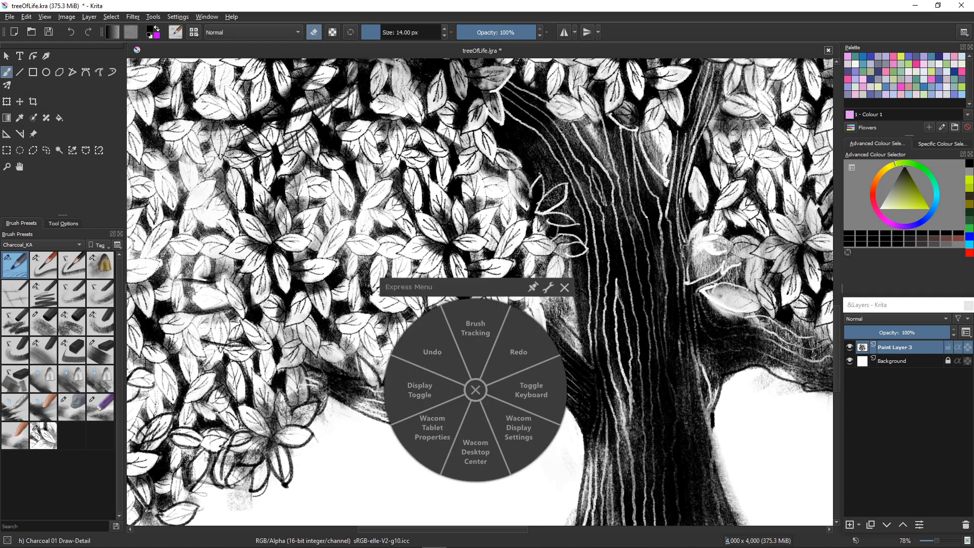
{"action": "left_click", "coordinate": [475, 389]}
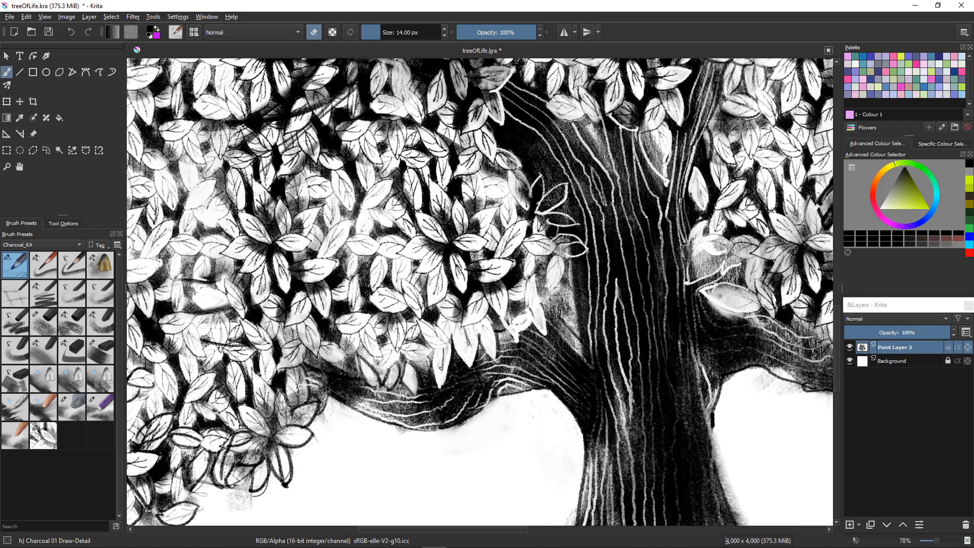
Step: Erase the leaves hanging over the outer part of the lower left branch to a cleaner white
{"action": "mouse_move", "coordinate": [408, 375]}
{"action": "left_mouse_down"}
{"action": "mouse_move", "coordinate": [408, 367]}
{"action": "mouse_move", "coordinate": [416, 385]}
{"action": "mouse_move", "coordinate": [395, 366]}
{"action": "mouse_move", "coordinate": [392, 381]}
{"action": "left_mouse_up"}
{"action": "mouse_move", "coordinate": [344, 357]}
{"action": "left_mouse_down"}
{"action": "mouse_move", "coordinate": [318, 353]}
{"action": "mouse_move", "coordinate": [335, 345]}
{"action": "mouse_move", "coordinate": [316, 353]}
{"action": "left_mouse_up"}
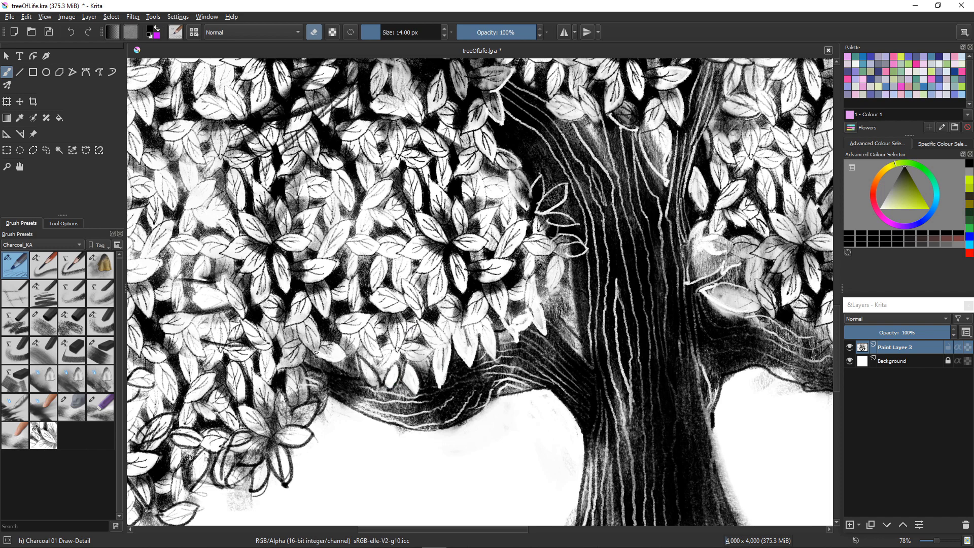
{"action": "mouse_move", "coordinate": [304, 390]}
{"action": "left_mouse_down"}
{"action": "mouse_move", "coordinate": [302, 376]}
{"action": "mouse_move", "coordinate": [323, 402]}
{"action": "mouse_move", "coordinate": [323, 389]}
{"action": "left_mouse_up"}
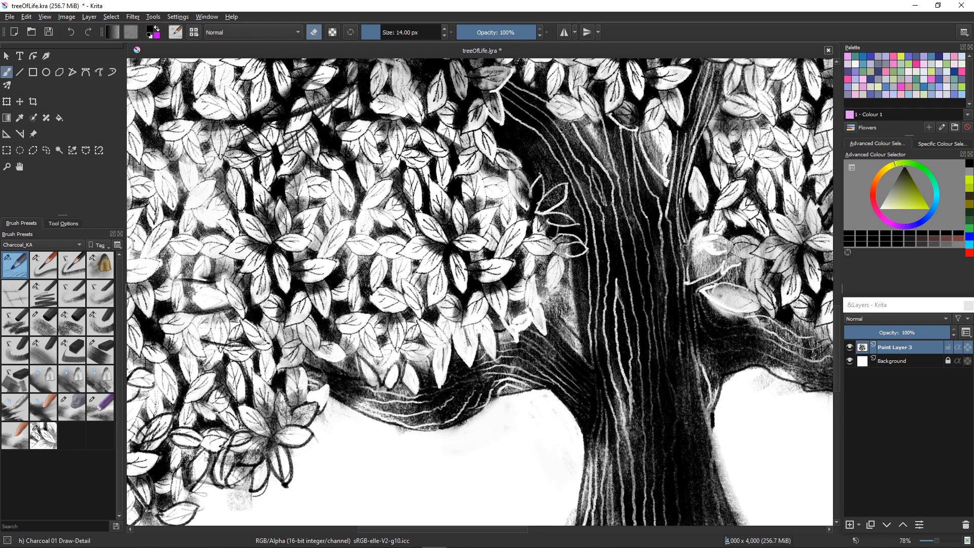
Step: Brighten the leaves overlapping the lower right branch and beside the trunk with the 14 px eraser
{"action": "left_click_drag", "start_coordinate": [542, 413], "coordinate": [501, 347]}
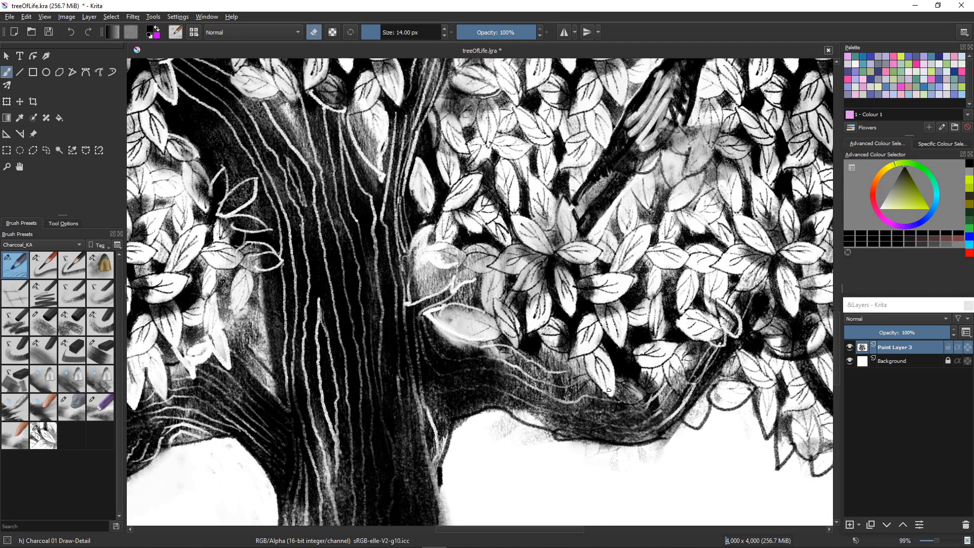
{"action": "mouse_move", "coordinate": [625, 387]}
{"action": "left_mouse_down"}
{"action": "mouse_move", "coordinate": [645, 394]}
{"action": "mouse_move", "coordinate": [616, 386]}
{"action": "left_mouse_up"}
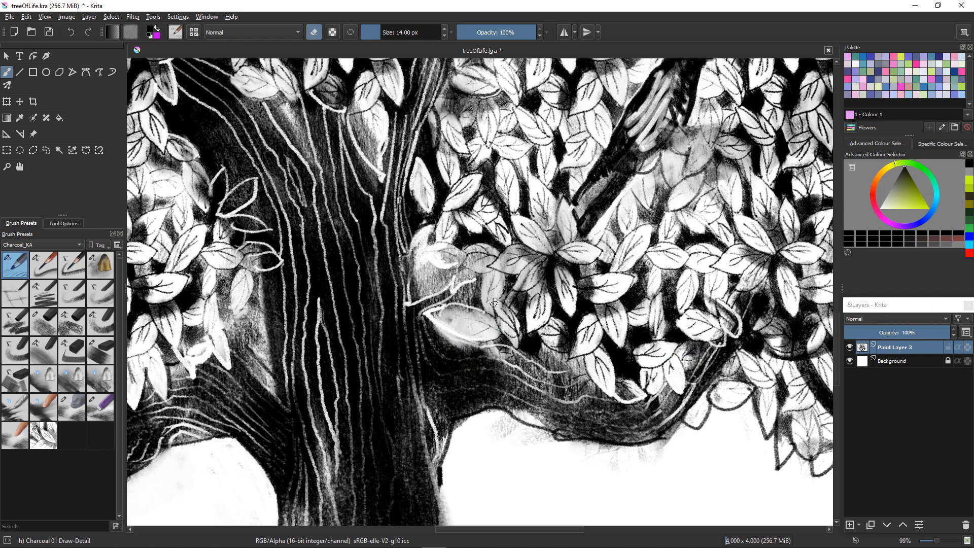
{"action": "mouse_move", "coordinate": [494, 301]}
{"action": "left_mouse_down"}
{"action": "mouse_move", "coordinate": [510, 345]}
{"action": "mouse_move", "coordinate": [520, 352]}
{"action": "mouse_move", "coordinate": [519, 329]}
{"action": "mouse_move", "coordinate": [536, 364]}
{"action": "left_mouse_up"}
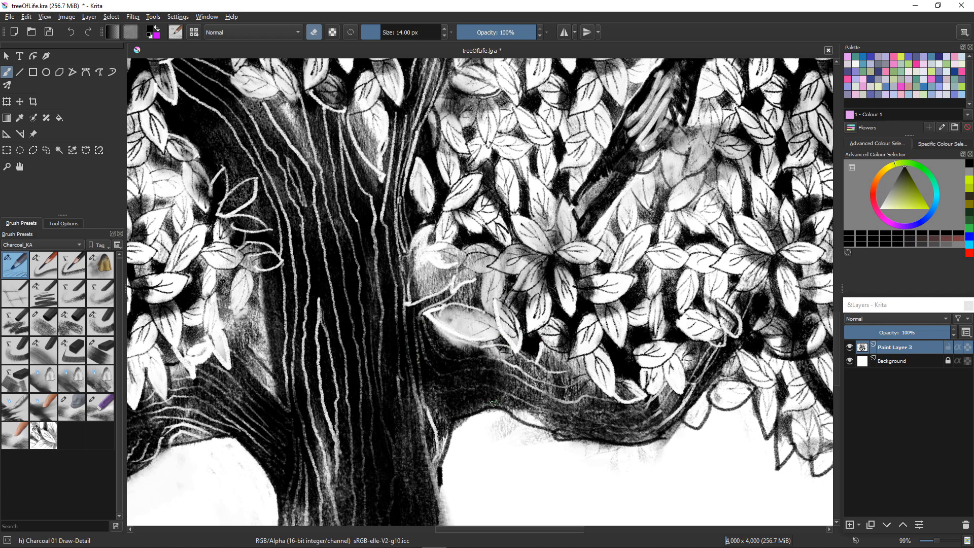
{"action": "mouse_move", "coordinate": [479, 388]}
{"action": "left_mouse_down"}
{"action": "mouse_move", "coordinate": [421, 379]}
{"action": "mouse_move", "coordinate": [470, 370]}
{"action": "mouse_move", "coordinate": [431, 374]}
{"action": "left_mouse_up"}
{"action": "scroll", "coordinate": [344, 405], "scroll_direction": "down", "scroll_amount": 6}
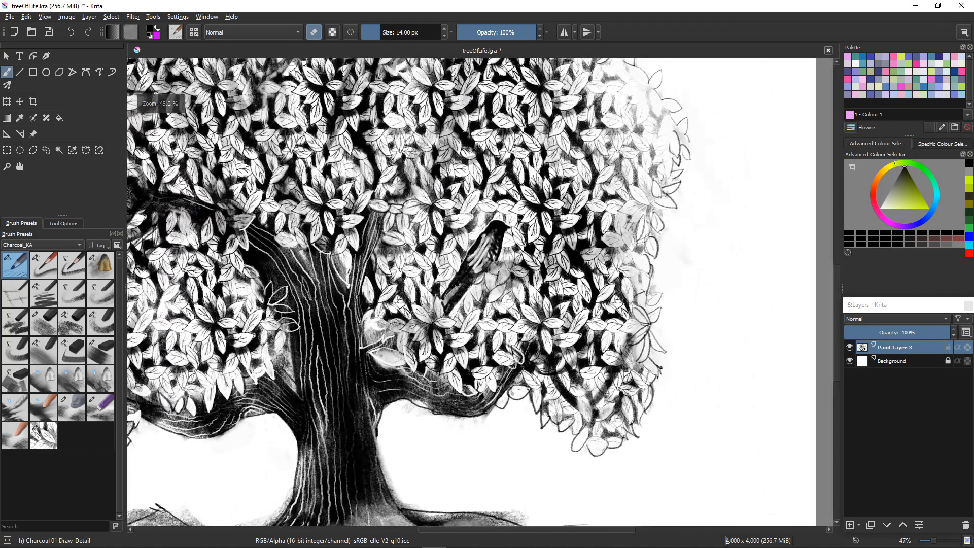
{"action": "scroll", "coordinate": [344, 404], "scroll_direction": "up", "scroll_amount": 5}
{"action": "scroll", "coordinate": [344, 404], "scroll_direction": "down", "scroll_amount": 4}
{"action": "scroll", "coordinate": [233, 416], "scroll_direction": "down", "scroll_amount": 3}
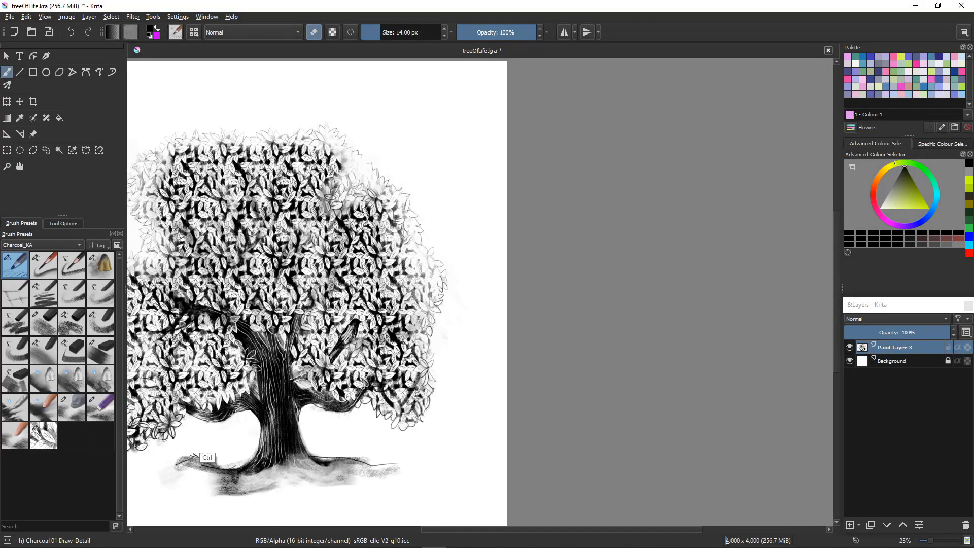
Step: Outline and brighten the leaves overlapping the upper left branch with the 14 px eraser
{"action": "scroll", "coordinate": [175, 459], "scroll_direction": "down", "scroll_amount": 2}
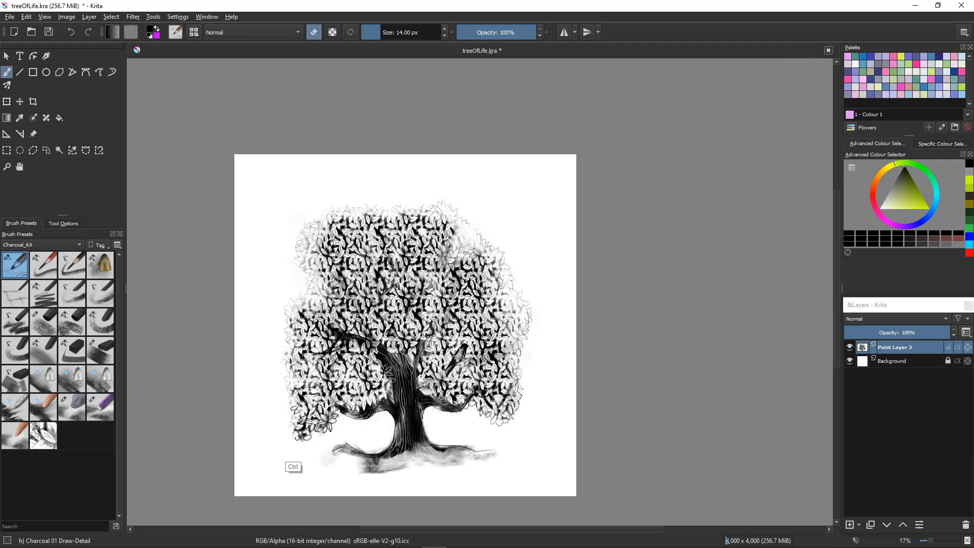
{"action": "scroll", "coordinate": [281, 462], "scroll_direction": "up", "scroll_amount": 4}
{"action": "scroll", "coordinate": [383, 466], "scroll_direction": "up", "scroll_amount": 5}
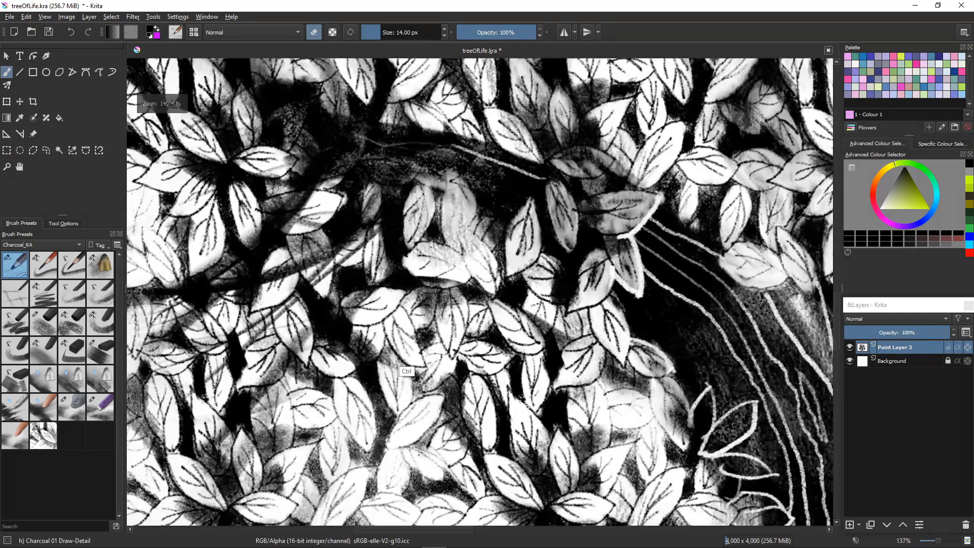
{"action": "mouse_move", "coordinate": [553, 178]}
{"action": "left_mouse_down"}
{"action": "mouse_move", "coordinate": [575, 202]}
{"action": "mouse_move", "coordinate": [575, 229]}
{"action": "mouse_move", "coordinate": [551, 175]}
{"action": "mouse_move", "coordinate": [545, 199]}
{"action": "mouse_move", "coordinate": [573, 256]}
{"action": "left_mouse_up"}
{"action": "left_click_drag", "start_coordinate": [530, 196], "coordinate": [540, 258]}
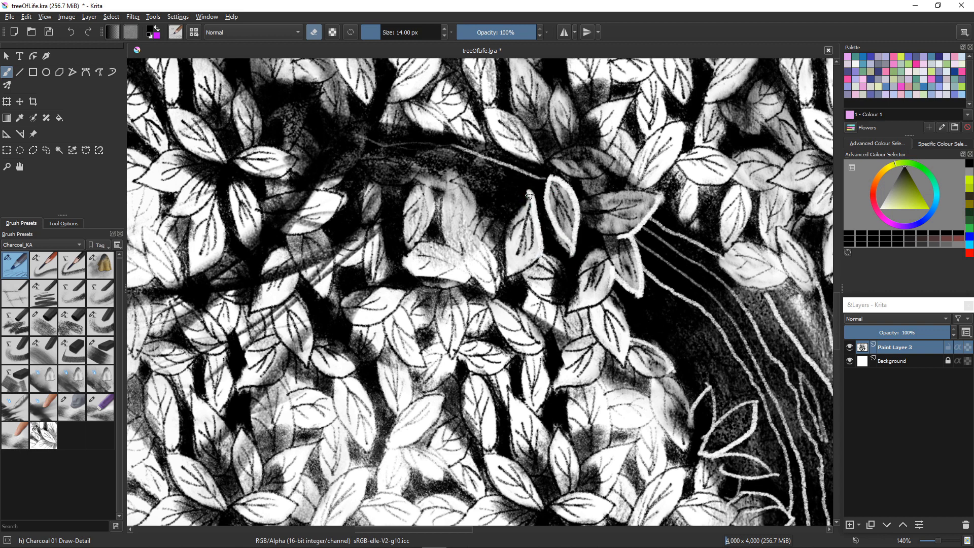
{"action": "left_click_drag", "start_coordinate": [528, 195], "coordinate": [509, 239]}
{"action": "left_click_drag", "start_coordinate": [479, 208], "coordinate": [504, 231]}
{"action": "left_click_drag", "start_coordinate": [448, 165], "coordinate": [475, 227]}
{"action": "mouse_move", "coordinate": [446, 163]}
{"action": "left_mouse_down"}
{"action": "mouse_move", "coordinate": [453, 212]}
{"action": "mouse_move", "coordinate": [464, 187]}
{"action": "mouse_move", "coordinate": [456, 175]}
{"action": "left_mouse_up"}
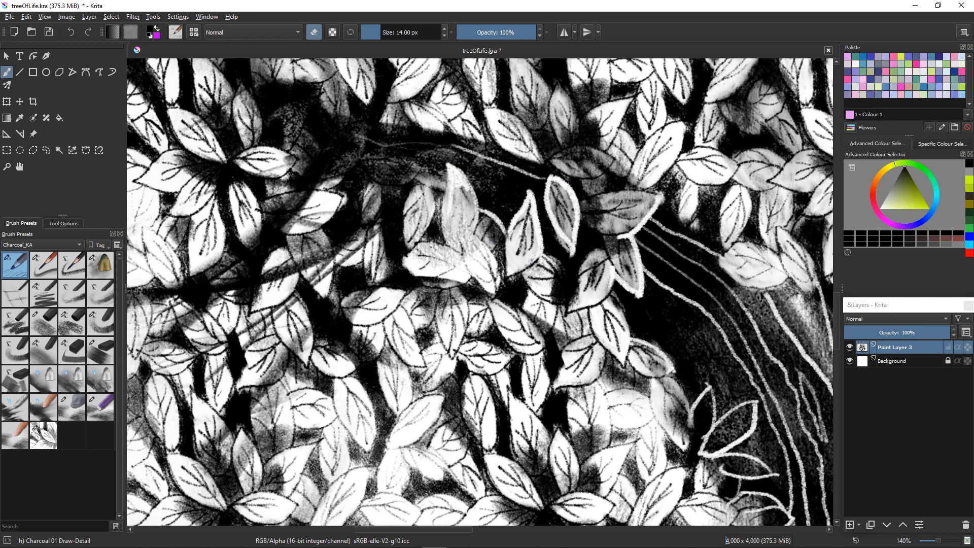
{"action": "mouse_move", "coordinate": [611, 156]}
{"action": "left_mouse_down"}
{"action": "mouse_move", "coordinate": [575, 176]}
{"action": "mouse_move", "coordinate": [548, 155]}
{"action": "mouse_move", "coordinate": [597, 156]}
{"action": "left_mouse_up"}
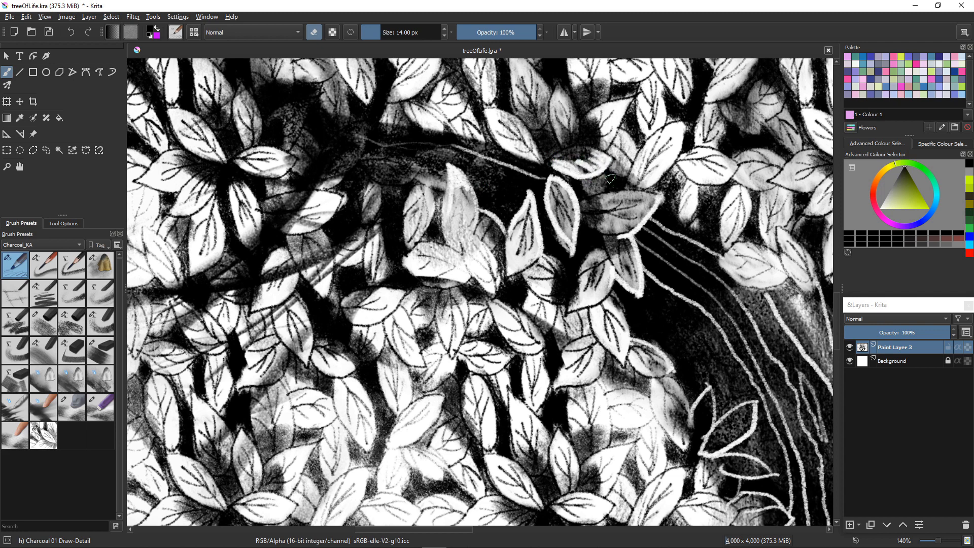
{"action": "mouse_move", "coordinate": [655, 199]}
{"action": "left_mouse_down"}
{"action": "mouse_move", "coordinate": [636, 194]}
{"action": "mouse_move", "coordinate": [655, 202]}
{"action": "mouse_move", "coordinate": [642, 199]}
{"action": "mouse_move", "coordinate": [643, 209]}
{"action": "mouse_move", "coordinate": [635, 207]}
{"action": "mouse_move", "coordinate": [646, 210]}
{"action": "mouse_move", "coordinate": [625, 211]}
{"action": "mouse_move", "coordinate": [640, 216]}
{"action": "mouse_move", "coordinate": [619, 224]}
{"action": "mouse_move", "coordinate": [627, 230]}
{"action": "mouse_move", "coordinate": [606, 223]}
{"action": "left_mouse_up"}
Step: Fill the outlined leaves along the left edge of the trunk with solid white using the eraser
{"action": "scroll", "coordinate": [446, 315], "scroll_direction": "down", "scroll_amount": 1}
{"action": "scroll", "coordinate": [402, 332], "scroll_direction": "down", "scroll_amount": 5}
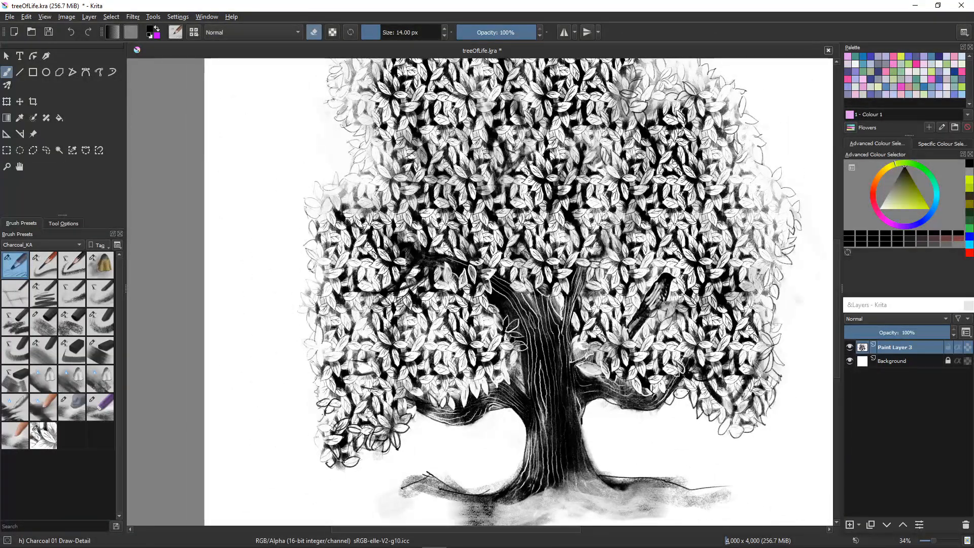
{"action": "scroll", "coordinate": [364, 337], "scroll_direction": "down", "scroll_amount": 2}
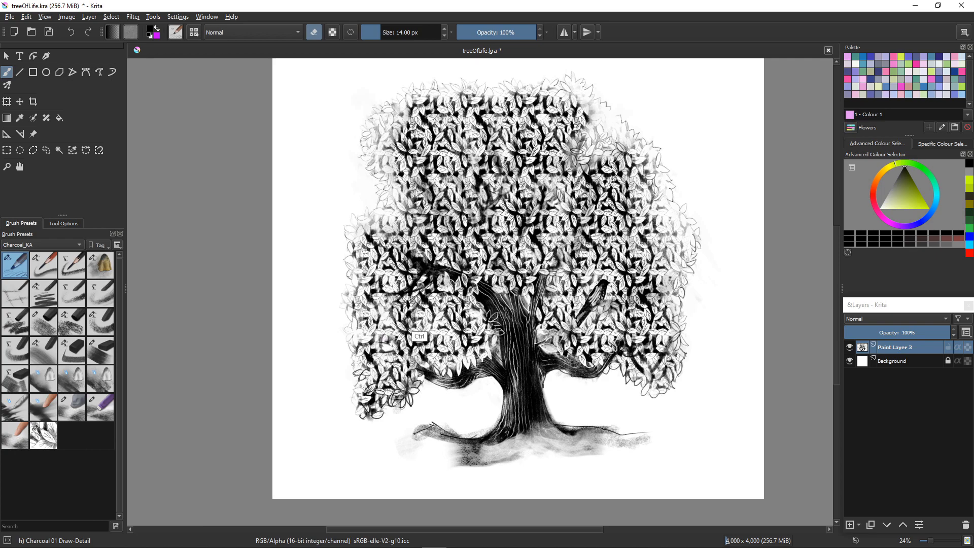
{"action": "scroll", "coordinate": [420, 336], "scroll_direction": "up", "scroll_amount": 4}
{"action": "mouse_move", "coordinate": [647, 301]}
{"action": "left_mouse_down"}
{"action": "mouse_move", "coordinate": [654, 307]}
{"action": "mouse_move", "coordinate": [642, 305]}
{"action": "mouse_move", "coordinate": [638, 319]}
{"action": "mouse_move", "coordinate": [624, 299]}
{"action": "mouse_move", "coordinate": [627, 310]}
{"action": "left_mouse_up"}
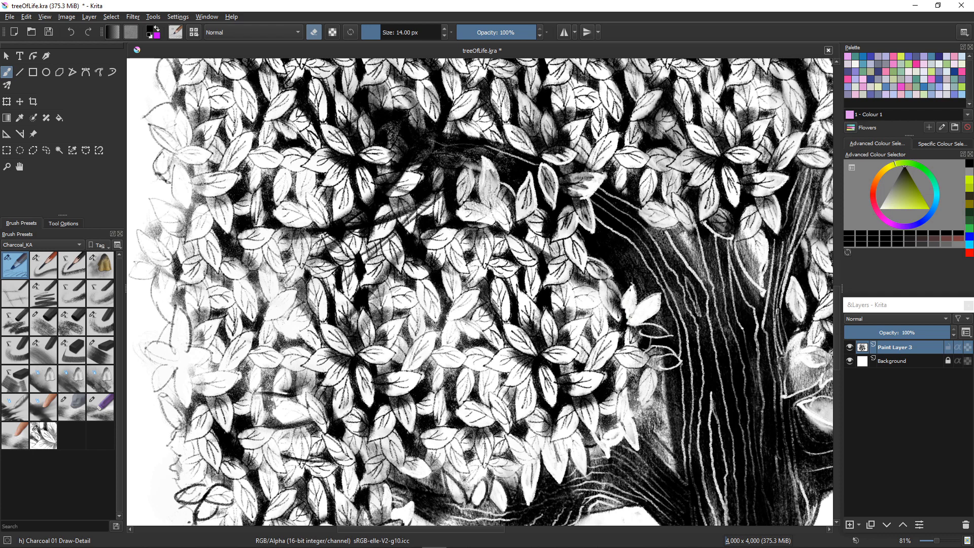
{"action": "mouse_move", "coordinate": [664, 336]}
{"action": "left_mouse_down"}
{"action": "mouse_move", "coordinate": [637, 325]}
{"action": "mouse_move", "coordinate": [661, 332]}
{"action": "mouse_move", "coordinate": [644, 329]}
{"action": "mouse_move", "coordinate": [653, 353]}
{"action": "mouse_move", "coordinate": [661, 346]}
{"action": "mouse_move", "coordinate": [654, 355]}
{"action": "mouse_move", "coordinate": [655, 362]}
{"action": "left_mouse_up"}
Step: Erase a few light leaves into the dark outer part of the upper left branch with the 14 px eraser
{"action": "scroll", "coordinate": [528, 335], "scroll_direction": "down", "scroll_amount": 6}
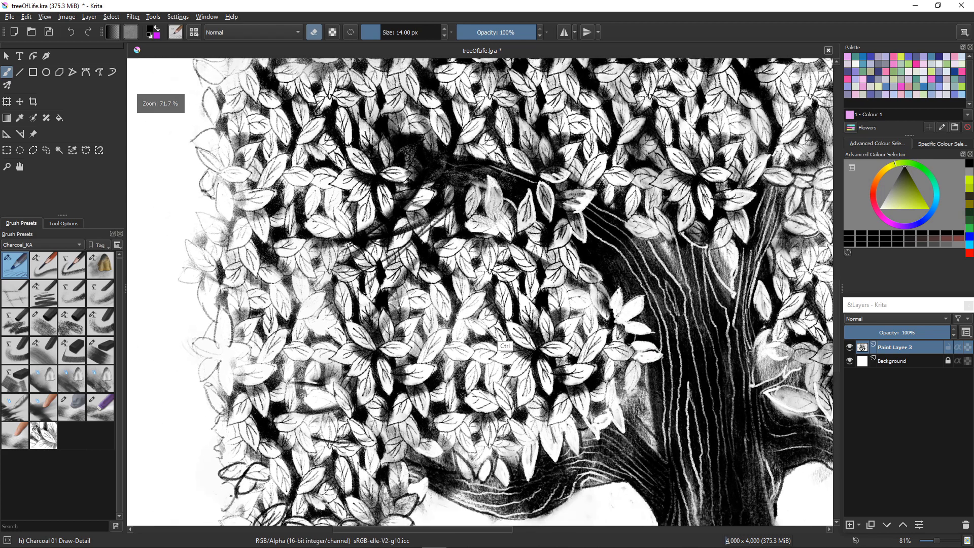
{"action": "scroll", "coordinate": [527, 335], "scroll_direction": "up", "scroll_amount": 3}
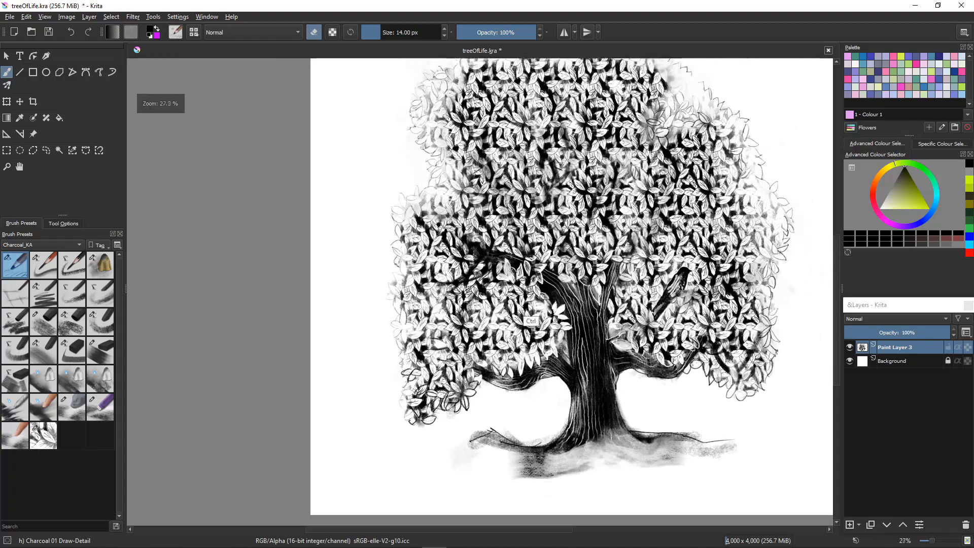
{"action": "scroll", "coordinate": [467, 297], "scroll_direction": "up", "scroll_amount": 5}
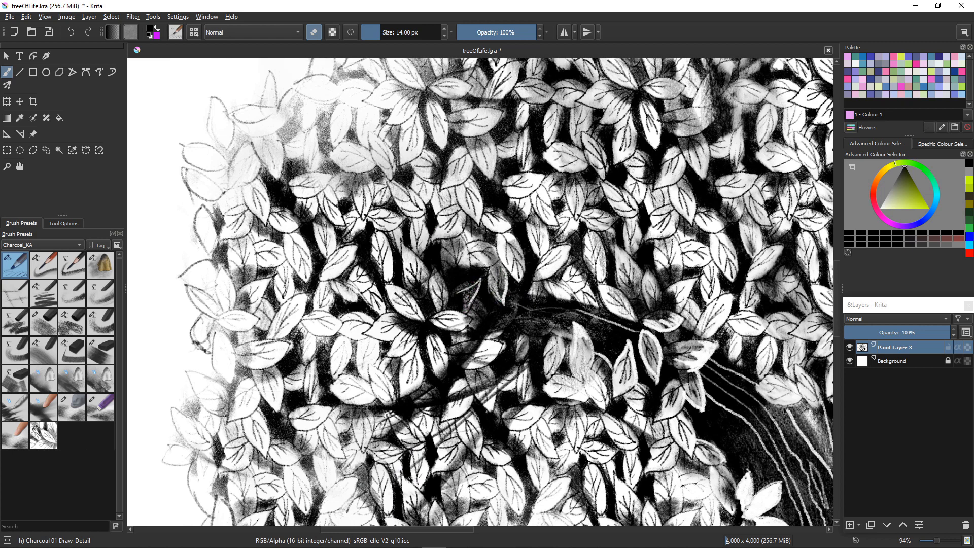
{"action": "left_click_drag", "start_coordinate": [471, 292], "coordinate": [470, 288]}
{"action": "mouse_move", "coordinate": [553, 326]}
{"action": "left_mouse_down"}
{"action": "mouse_move", "coordinate": [516, 322]}
{"action": "mouse_move", "coordinate": [518, 333]}
{"action": "mouse_move", "coordinate": [482, 300]}
{"action": "mouse_move", "coordinate": [510, 319]}
{"action": "mouse_move", "coordinate": [512, 306]}
{"action": "mouse_move", "coordinate": [500, 317]}
{"action": "mouse_move", "coordinate": [509, 308]}
{"action": "mouse_move", "coordinate": [477, 322]}
{"action": "left_mouse_up"}
{"action": "left_click_drag", "start_coordinate": [403, 369], "coordinate": [241, 395]}
{"action": "left_click_drag", "start_coordinate": [308, 419], "coordinate": [301, 280]}
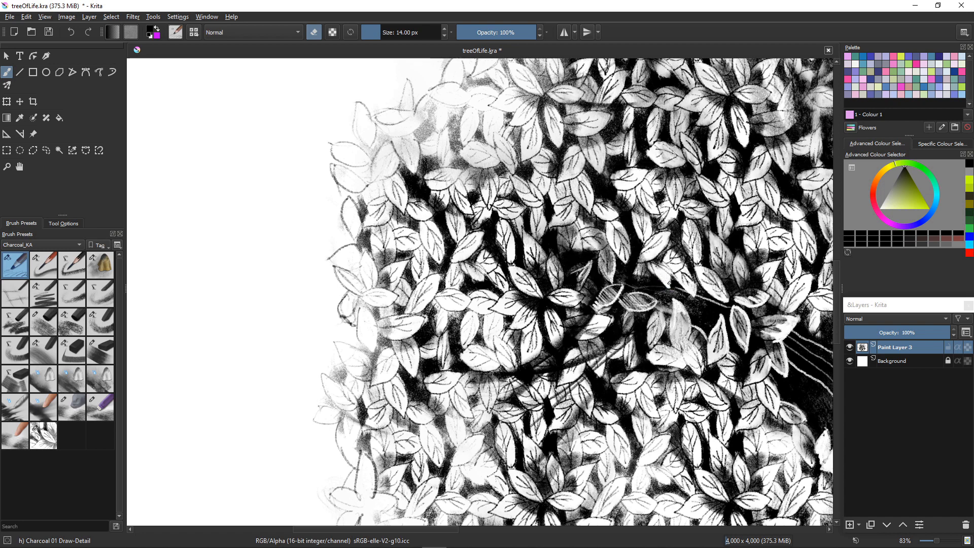
Step: Erase small white leaves over the fork at the top of the trunk
{"action": "left_click_drag", "start_coordinate": [624, 302], "coordinate": [508, 409]}
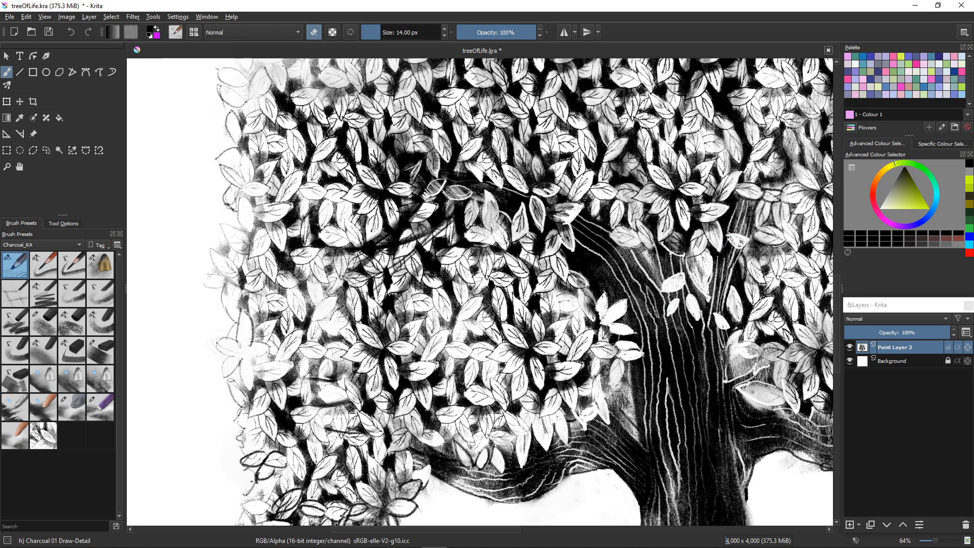
{"action": "left_click_drag", "start_coordinate": [727, 235], "coordinate": [746, 236]}
{"action": "left_click_drag", "start_coordinate": [484, 339], "coordinate": [274, 406]}
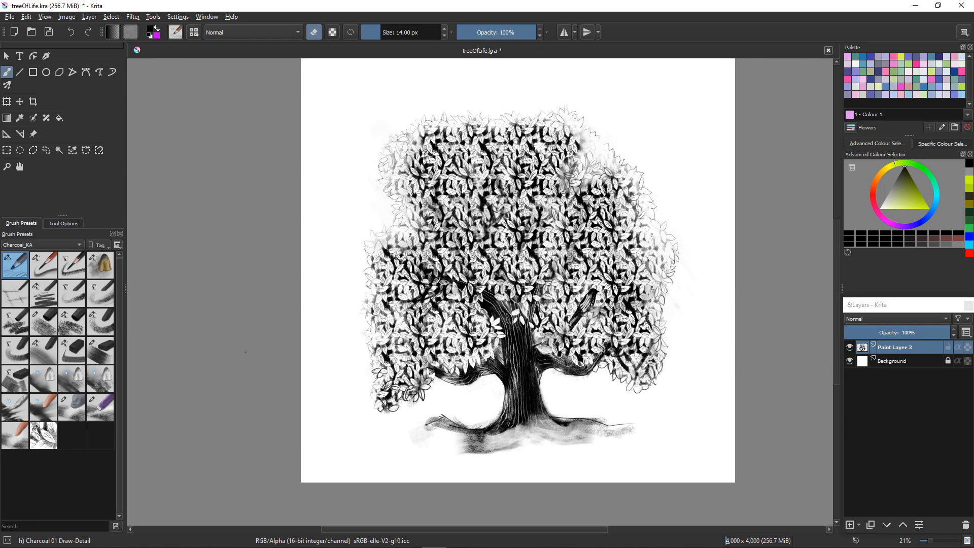
Step: Paint small falling leaf clusters beside the lower right foliage with the SEA-leaf-repeat-charcoal brush at 176 px
{"action": "left_click", "coordinate": [46, 442]}
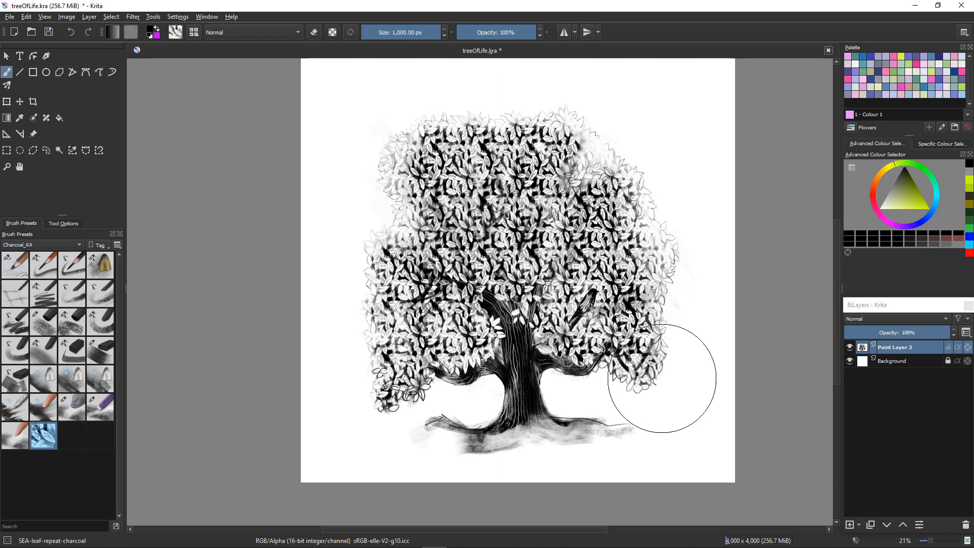
{"action": "key", "text": "bracketleft"}
{"action": "key", "text": "bracketleft"}
{"action": "key", "text": "bracketleft"}
{"action": "key", "text": "bracketleft"}
{"action": "key", "text": "bracketleft"}
{"action": "key", "text": "bracketleft"}
{"action": "key", "text": "bracketleft"}
{"action": "key", "text": "bracketleft"}
{"action": "key", "text": "bracketleft"}
{"action": "key", "text": "bracketleft"}
{"action": "key", "text": "bracketleft"}
{"action": "key", "text": "bracketleft"}
{"action": "key", "text": "bracketleft"}
{"action": "key", "text": "bracketleft"}
{"action": "key", "text": "bracketleft"}
{"action": "key", "text": "bracketleft"}
{"action": "key", "text": "bracketleft"}
{"action": "key", "text": "bracketleft"}
{"action": "key", "text": "bracketleft"}
{"action": "key", "text": "bracketleft"}
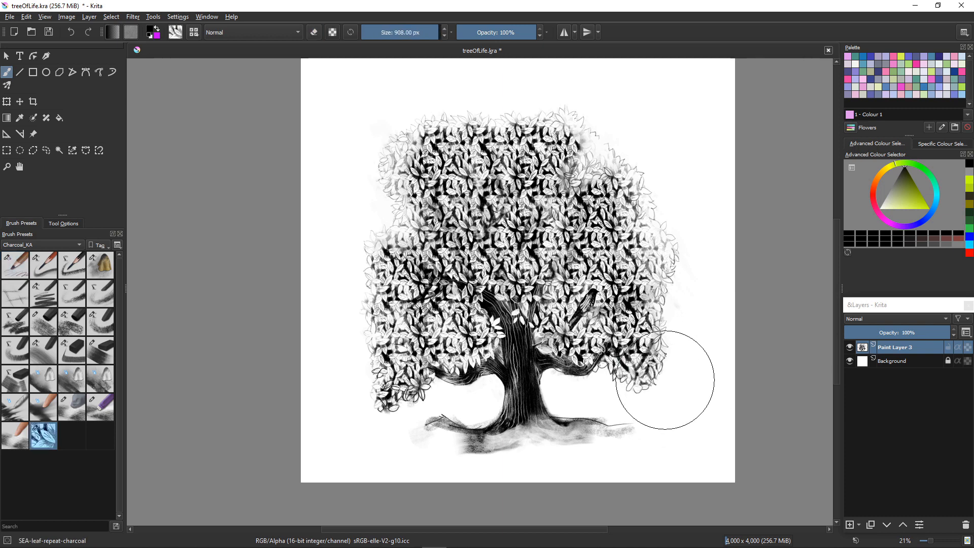
{"action": "mouse_move", "coordinate": [672, 379]}
{"action": "left_mouse_down"}
{"action": "mouse_move", "coordinate": [685, 381]}
{"action": "mouse_move", "coordinate": [677, 386]}
{"action": "mouse_move", "coordinate": [679, 357]}
{"action": "left_mouse_up"}
{"action": "left_click_drag", "start_coordinate": [667, 412], "coordinate": [658, 398]}
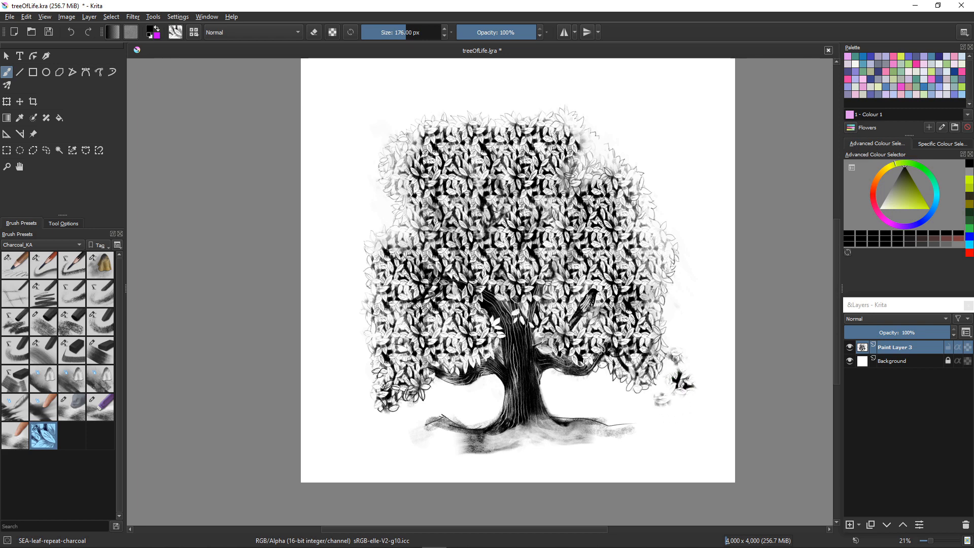
Step: Erase around the falling leaf clusters at the lower right with the Charcoal 24 Eraser-Blend brush at 63 px, leaving separate leaves
{"action": "scroll", "coordinate": [644, 351], "scroll_direction": "up", "scroll_amount": 5}
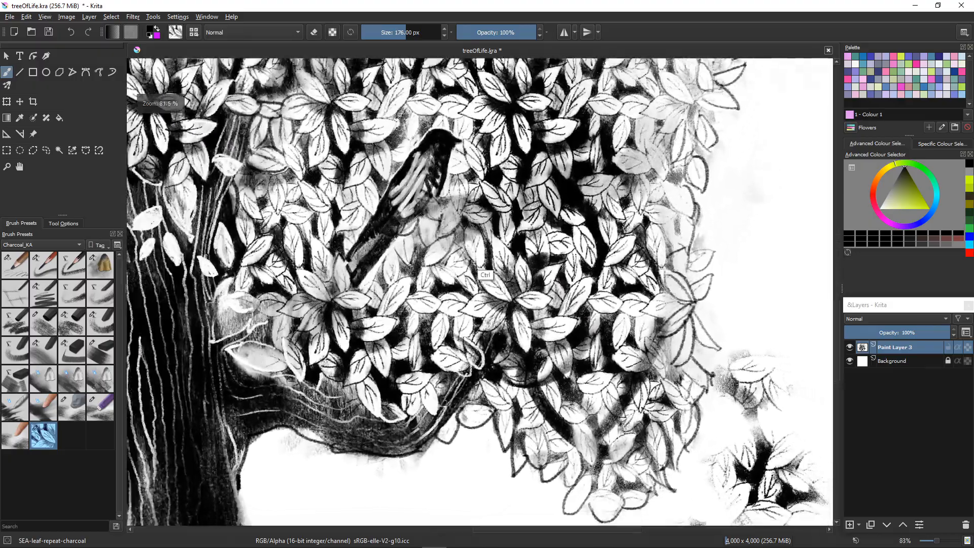
{"action": "scroll", "coordinate": [670, 363], "scroll_direction": "down", "scroll_amount": 3}
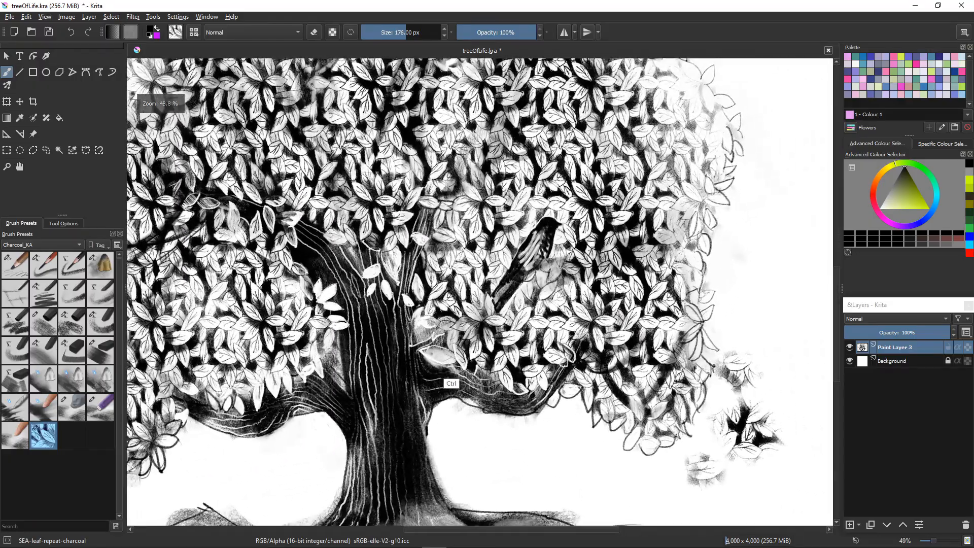
{"action": "key", "text": "e"}
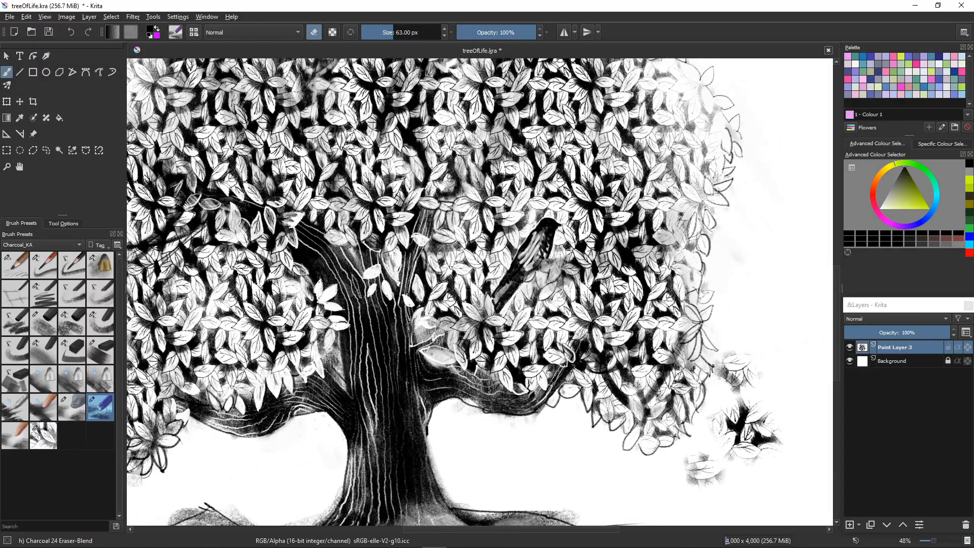
{"action": "mouse_move", "coordinate": [712, 370]}
{"action": "left_mouse_down"}
{"action": "mouse_move", "coordinate": [722, 377]}
{"action": "mouse_move", "coordinate": [719, 357]}
{"action": "mouse_move", "coordinate": [727, 374]}
{"action": "left_mouse_up"}
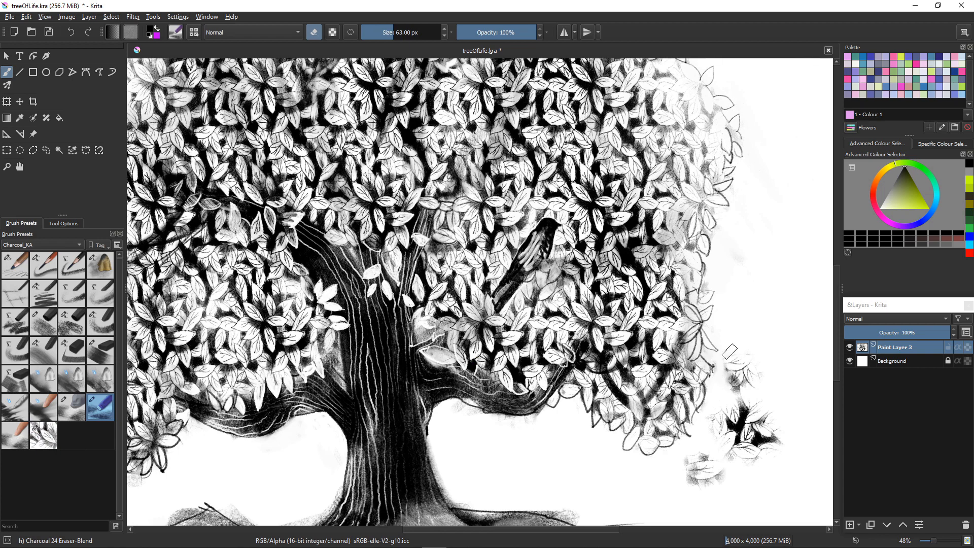
{"action": "mouse_move", "coordinate": [763, 384]}
{"action": "left_mouse_down"}
{"action": "mouse_move", "coordinate": [751, 384]}
{"action": "mouse_move", "coordinate": [732, 390]}
{"action": "mouse_move", "coordinate": [747, 382]}
{"action": "mouse_move", "coordinate": [741, 421]}
{"action": "mouse_move", "coordinate": [726, 404]}
{"action": "mouse_move", "coordinate": [731, 422]}
{"action": "mouse_move", "coordinate": [727, 412]}
{"action": "mouse_move", "coordinate": [719, 436]}
{"action": "mouse_move", "coordinate": [734, 413]}
{"action": "mouse_move", "coordinate": [733, 445]}
{"action": "mouse_move", "coordinate": [736, 429]}
{"action": "mouse_move", "coordinate": [724, 419]}
{"action": "mouse_move", "coordinate": [708, 438]}
{"action": "mouse_move", "coordinate": [711, 415]}
{"action": "mouse_move", "coordinate": [733, 408]}
{"action": "mouse_move", "coordinate": [744, 387]}
{"action": "mouse_move", "coordinate": [733, 397]}
{"action": "mouse_move", "coordinate": [771, 401]}
{"action": "mouse_move", "coordinate": [785, 450]}
{"action": "mouse_move", "coordinate": [779, 437]}
{"action": "mouse_move", "coordinate": [780, 452]}
{"action": "mouse_move", "coordinate": [759, 441]}
{"action": "mouse_move", "coordinate": [770, 452]}
{"action": "mouse_move", "coordinate": [763, 445]}
{"action": "mouse_move", "coordinate": [776, 443]}
{"action": "mouse_move", "coordinate": [750, 459]}
{"action": "mouse_move", "coordinate": [718, 433]}
{"action": "mouse_move", "coordinate": [739, 474]}
{"action": "mouse_move", "coordinate": [720, 447]}
{"action": "mouse_move", "coordinate": [754, 471]}
{"action": "mouse_move", "coordinate": [701, 445]}
{"action": "mouse_move", "coordinate": [708, 455]}
{"action": "mouse_move", "coordinate": [691, 460]}
{"action": "mouse_move", "coordinate": [725, 475]}
{"action": "mouse_move", "coordinate": [696, 494]}
{"action": "mouse_move", "coordinate": [678, 475]}
{"action": "left_mouse_up"}
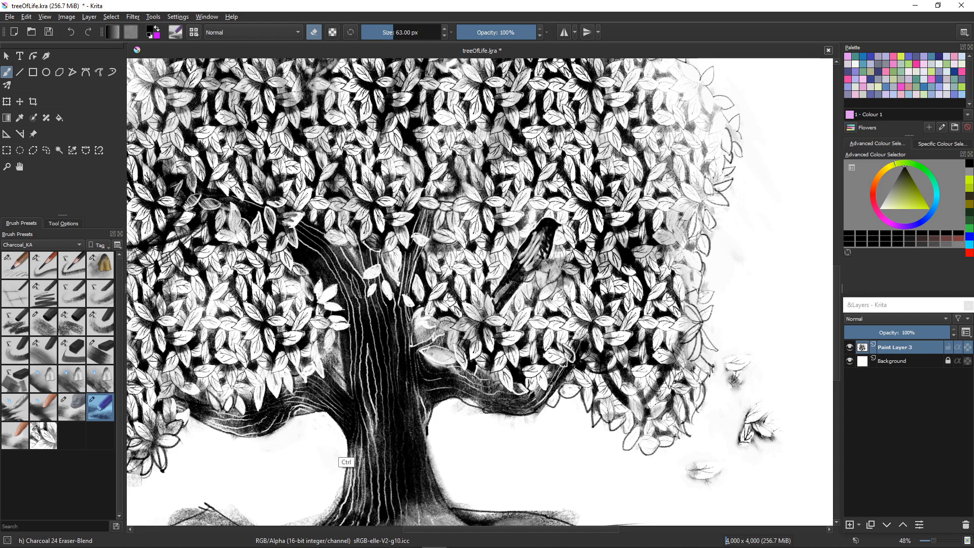
Step: Try painting leaves along the ground line on a new paint layer with the 176 px SEA-leaf-repeat-charcoal brush
{"action": "scroll", "coordinate": [347, 464], "scroll_direction": "up", "scroll_amount": 3}
{"action": "scroll", "coordinate": [280, 406], "scroll_direction": "down", "scroll_amount": 3}
{"action": "mouse_move", "coordinate": [347, 456]}
{"action": "left_mouse_down"}
{"action": "mouse_move", "coordinate": [235, 353]}
{"action": "mouse_move", "coordinate": [261, 366]}
{"action": "mouse_move", "coordinate": [412, 344]}
{"action": "left_mouse_up"}
{"action": "key", "text": "Insert"}
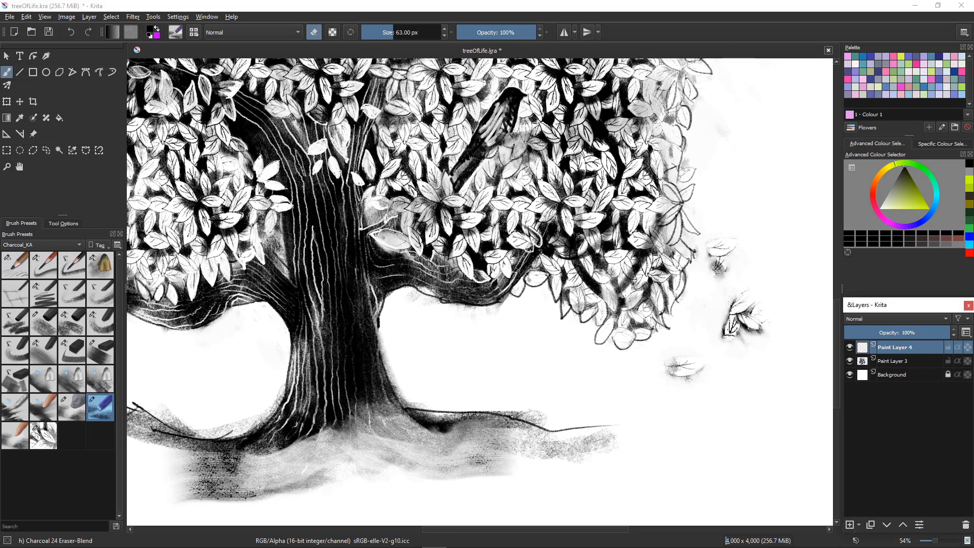
{"action": "left_click", "coordinate": [43, 435]}
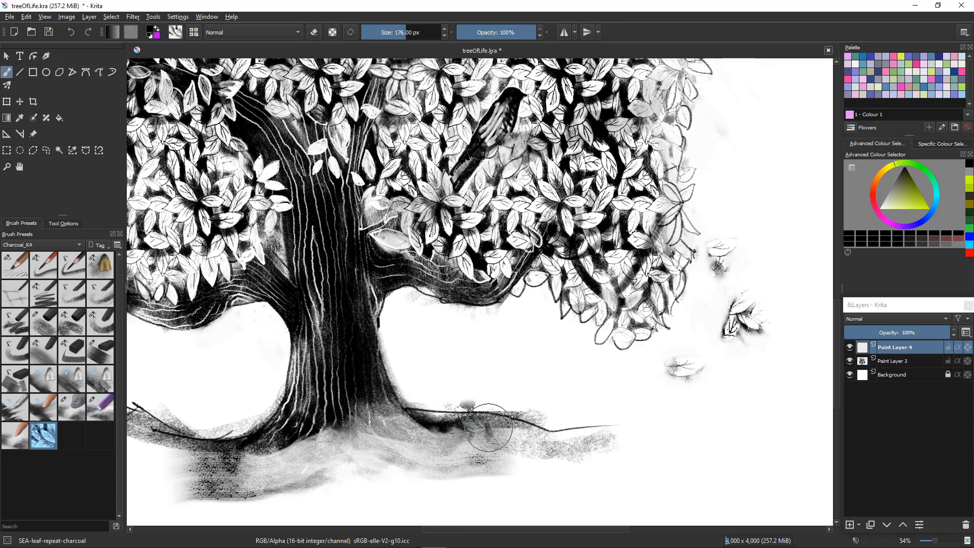
{"action": "left_click_drag", "start_coordinate": [453, 431], "coordinate": [613, 434]}
{"action": "mouse_move", "coordinate": [244, 467]}
{"action": "left_mouse_down"}
{"action": "mouse_move", "coordinate": [147, 426]}
{"action": "mouse_move", "coordinate": [157, 451]}
{"action": "mouse_move", "coordinate": [213, 445]}
{"action": "mouse_move", "coordinate": [251, 459]}
{"action": "mouse_move", "coordinate": [300, 448]}
{"action": "mouse_move", "coordinate": [320, 465]}
{"action": "mouse_move", "coordinate": [294, 449]}
{"action": "mouse_move", "coordinate": [221, 449]}
{"action": "mouse_move", "coordinate": [212, 460]}
{"action": "mouse_move", "coordinate": [280, 453]}
{"action": "left_mouse_up"}
{"action": "left_click_drag", "start_coordinate": [522, 400], "coordinate": [558, 431]}
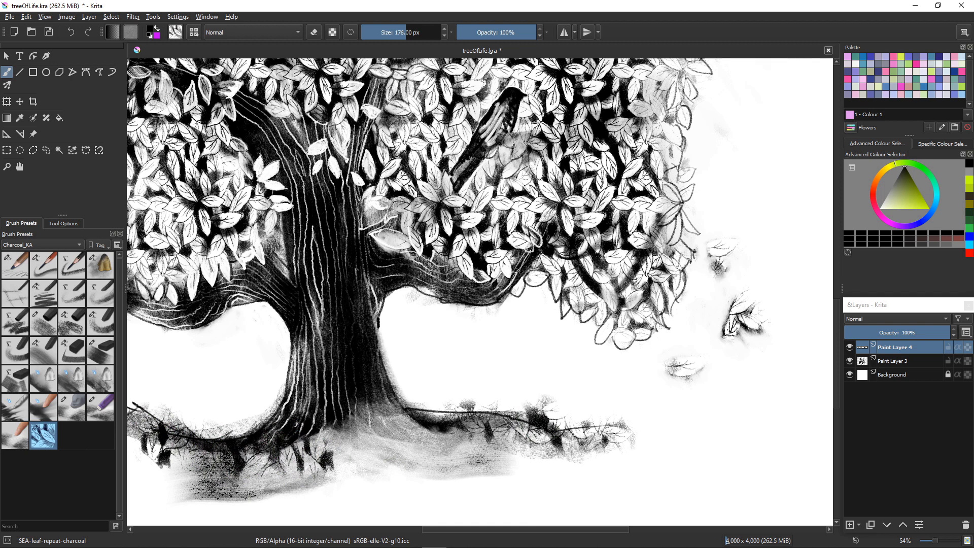
{"action": "mouse_move", "coordinate": [471, 469]}
{"action": "left_mouse_down"}
{"action": "mouse_move", "coordinate": [447, 451]}
{"action": "mouse_move", "coordinate": [562, 447]}
{"action": "left_mouse_up"}
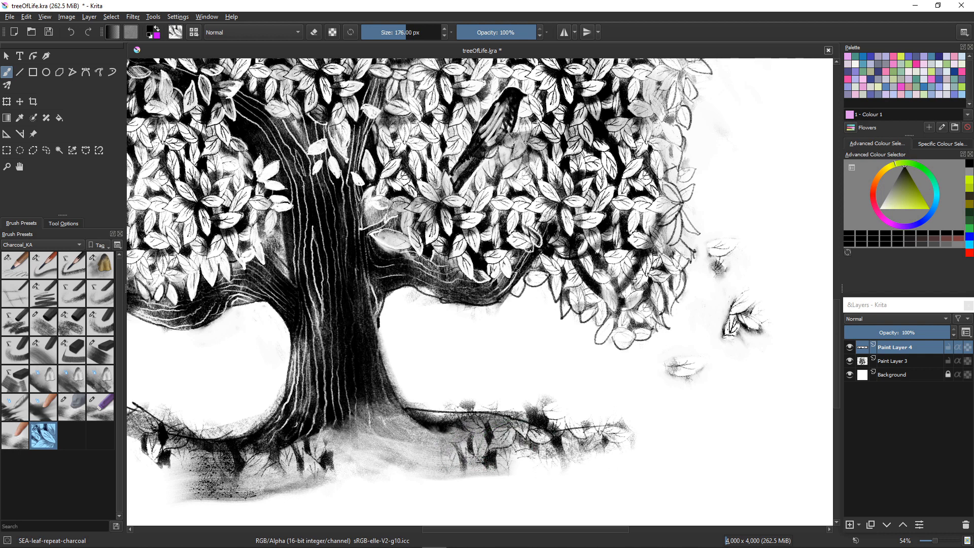
Step: Undo the leaf strokes along the ground line and the added paint layer
{"action": "key", "text": "ctrl+z"}
{"action": "key", "text": "ctrl+z"}
{"action": "key", "text": "ctrl+z"}
{"action": "key", "text": "ctrl+z"}
{"action": "key", "text": "ctrl+z"}
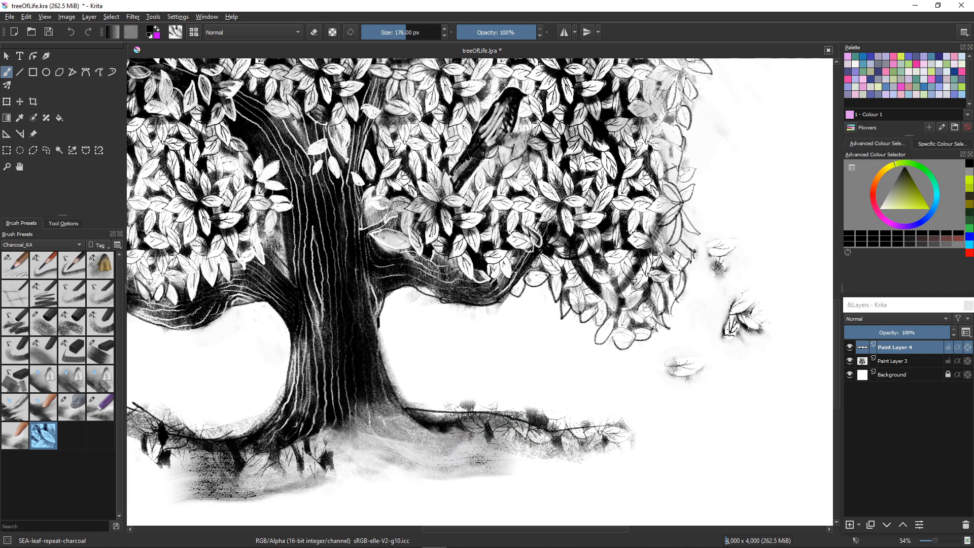
{"action": "key", "text": "ctrl+z"}
{"action": "key", "text": "ctrl+z"}
{"action": "key", "text": "ctrl+z"}
{"action": "key", "text": "ctrl+z"}
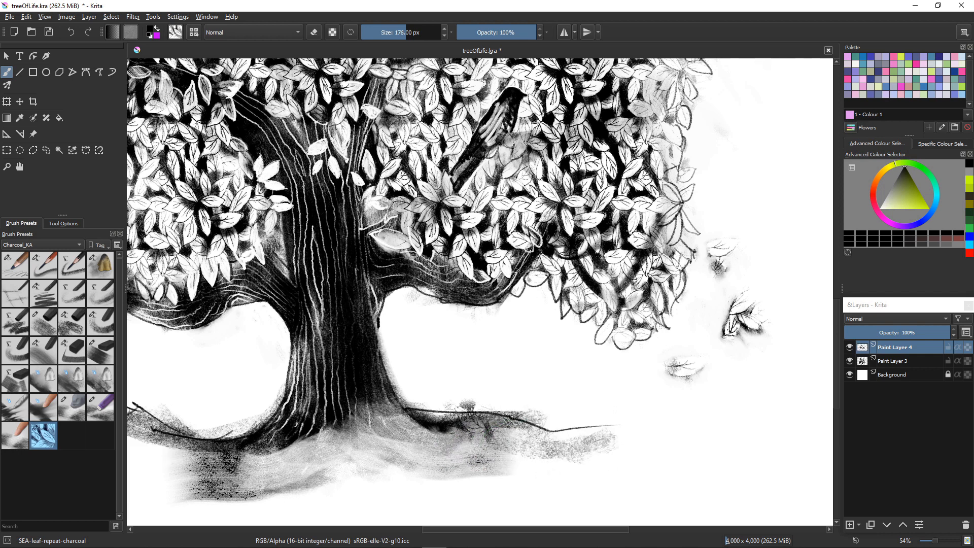
Step: Paint a band of leaves across the ground below the trunk on Paint Layer 3 with the 176 px leaf brush
{"action": "left_click_drag", "start_coordinate": [460, 452], "coordinate": [603, 449]}
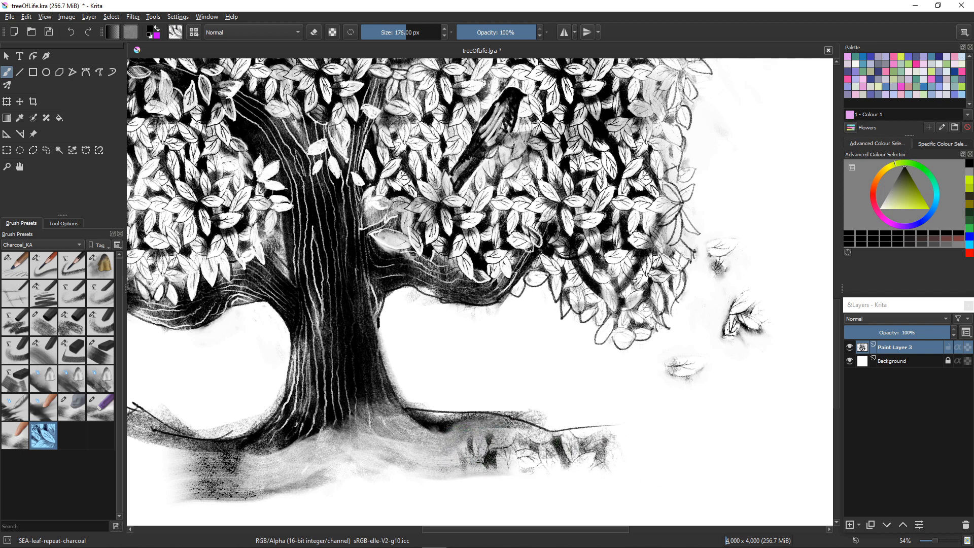
{"action": "mouse_move", "coordinate": [443, 457]}
{"action": "left_mouse_down"}
{"action": "mouse_move", "coordinate": [387, 463]}
{"action": "mouse_move", "coordinate": [455, 478]}
{"action": "left_mouse_up"}
{"action": "mouse_move", "coordinate": [155, 459]}
{"action": "left_mouse_down"}
{"action": "mouse_move", "coordinate": [242, 463]}
{"action": "mouse_move", "coordinate": [284, 482]}
{"action": "mouse_move", "coordinate": [293, 464]}
{"action": "mouse_move", "coordinate": [327, 454]}
{"action": "left_mouse_up"}
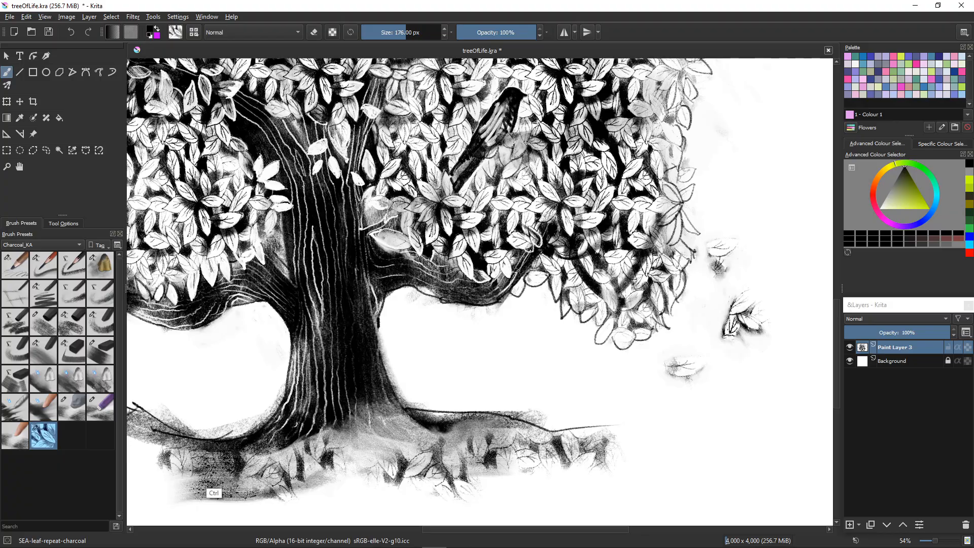
Step: Add leaf clusters on the ground line to the left and right of the trunk base
{"action": "mouse_move", "coordinate": [213, 491]}
{"action": "left_mouse_down"}
{"action": "mouse_move", "coordinate": [233, 458]}
{"action": "mouse_move", "coordinate": [205, 481]}
{"action": "mouse_move", "coordinate": [168, 475]}
{"action": "mouse_move", "coordinate": [191, 451]}
{"action": "mouse_move", "coordinate": [256, 439]}
{"action": "mouse_move", "coordinate": [196, 467]}
{"action": "mouse_move", "coordinate": [254, 433]}
{"action": "mouse_move", "coordinate": [211, 496]}
{"action": "mouse_move", "coordinate": [241, 477]}
{"action": "mouse_move", "coordinate": [228, 461]}
{"action": "mouse_move", "coordinate": [206, 478]}
{"action": "mouse_move", "coordinate": [233, 457]}
{"action": "mouse_move", "coordinate": [293, 463]}
{"action": "mouse_move", "coordinate": [279, 433]}
{"action": "mouse_move", "coordinate": [189, 418]}
{"action": "mouse_move", "coordinate": [190, 444]}
{"action": "mouse_move", "coordinate": [186, 419]}
{"action": "mouse_move", "coordinate": [327, 341]}
{"action": "mouse_move", "coordinate": [467, 391]}
{"action": "mouse_move", "coordinate": [533, 431]}
{"action": "mouse_move", "coordinate": [378, 391]}
{"action": "mouse_move", "coordinate": [420, 350]}
{"action": "left_mouse_up"}
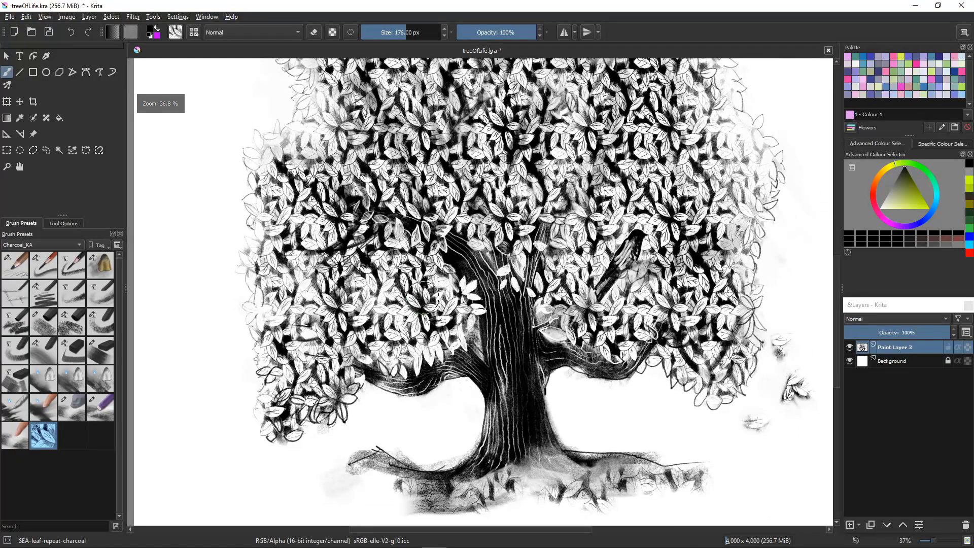
{"action": "mouse_move", "coordinate": [407, 459]}
{"action": "left_mouse_down"}
{"action": "mouse_move", "coordinate": [455, 468]}
{"action": "mouse_move", "coordinate": [419, 466]}
{"action": "left_mouse_up"}
{"action": "right_click", "coordinate": [419, 466]}
{"action": "left_click", "coordinate": [686, 439]}
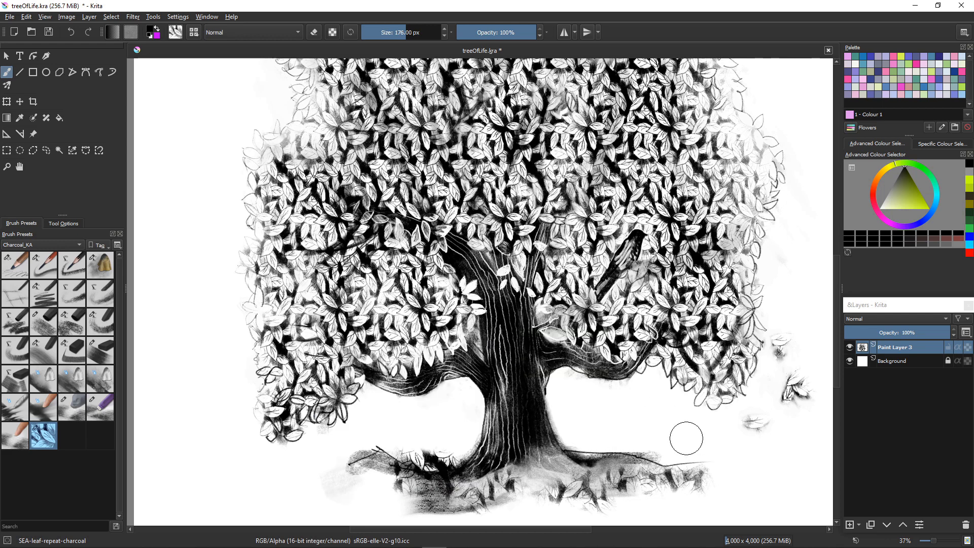
{"action": "left_click_drag", "start_coordinate": [568, 441], "coordinate": [593, 447]}
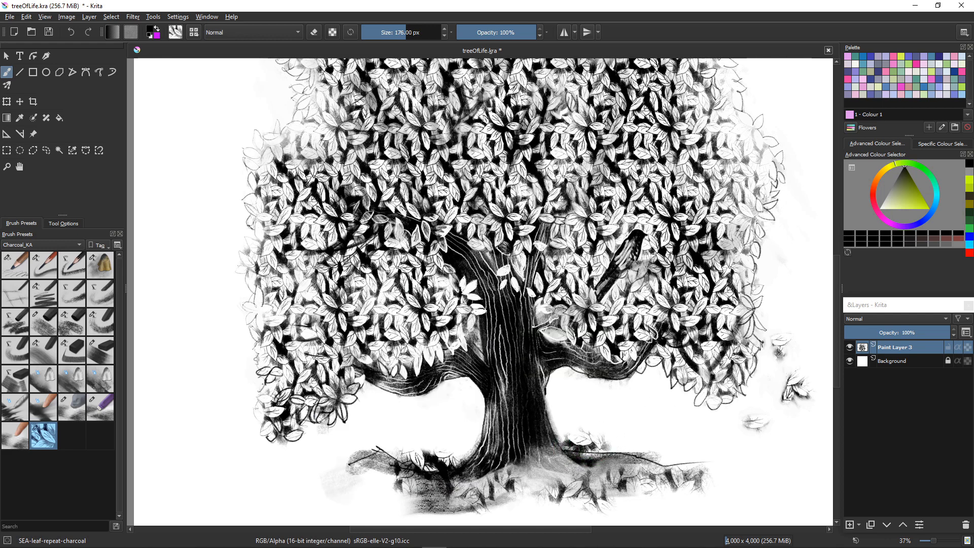
Step: Paint small falling leaf clusters beside the lower left foliage, and switch to the 63 px Charcoal 24 Eraser-Blend brush
{"action": "mouse_move", "coordinate": [234, 436]}
{"action": "left_mouse_down"}
{"action": "mouse_move", "coordinate": [217, 430]}
{"action": "mouse_move", "coordinate": [235, 459]}
{"action": "left_mouse_up"}
{"action": "mouse_move", "coordinate": [215, 378]}
{"action": "left_mouse_down"}
{"action": "mouse_move", "coordinate": [205, 360]}
{"action": "mouse_move", "coordinate": [207, 376]}
{"action": "left_mouse_up"}
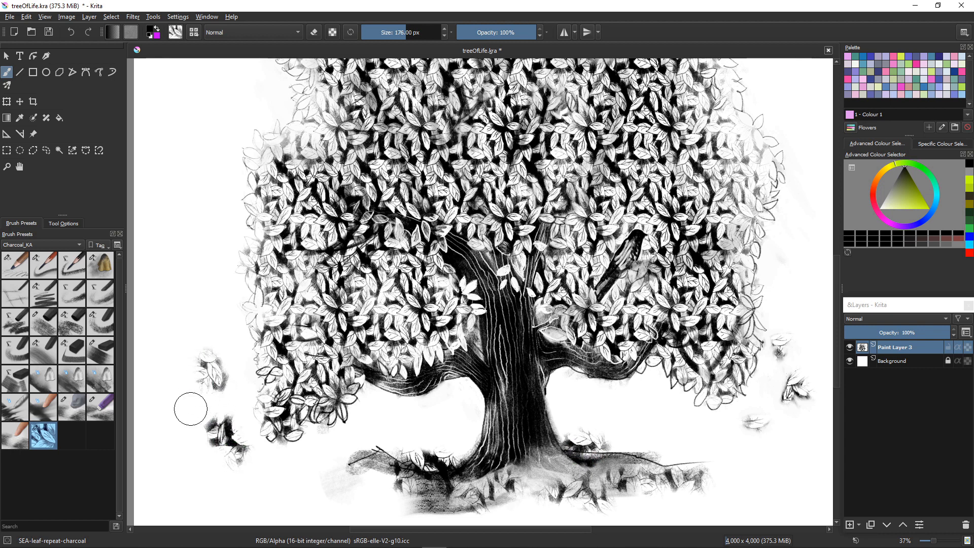
{"action": "left_click", "coordinate": [199, 466]}
{"action": "left_click", "coordinate": [96, 408]}
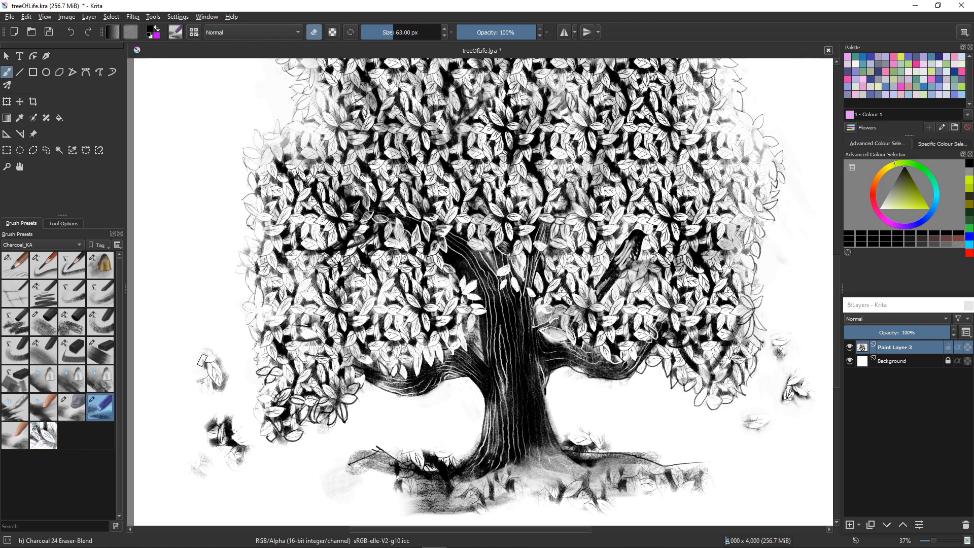
Step: Erase the smudged charcoal around the falling leaves left of the tree and around the ground leaves left of the trunk
{"action": "left_click_drag", "start_coordinate": [202, 370], "coordinate": [217, 394]}
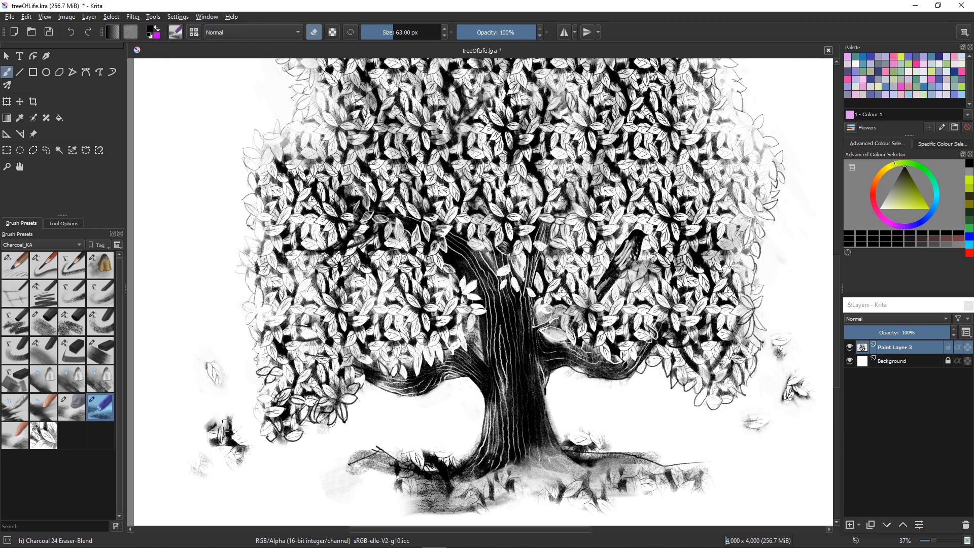
{"action": "mouse_move", "coordinate": [222, 427]}
{"action": "left_mouse_down"}
{"action": "mouse_move", "coordinate": [211, 435]}
{"action": "mouse_move", "coordinate": [224, 438]}
{"action": "mouse_move", "coordinate": [219, 429]}
{"action": "left_mouse_up"}
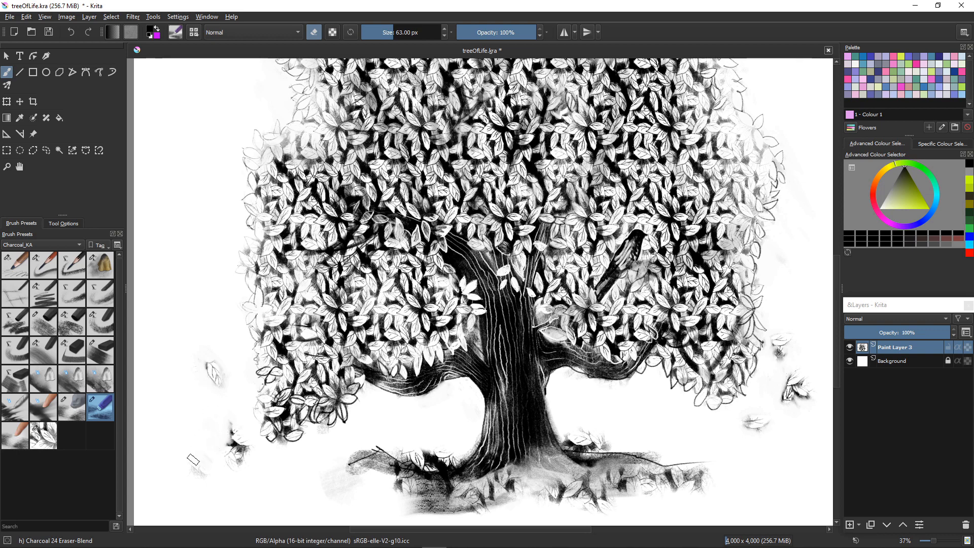
{"action": "right_click", "coordinate": [205, 475]}
{"action": "left_click", "coordinate": [217, 267]}
{"action": "mouse_move", "coordinate": [393, 442]}
{"action": "left_mouse_down"}
{"action": "mouse_move", "coordinate": [401, 457]}
{"action": "mouse_move", "coordinate": [388, 448]}
{"action": "mouse_move", "coordinate": [421, 444]}
{"action": "mouse_move", "coordinate": [428, 454]}
{"action": "left_mouse_up"}
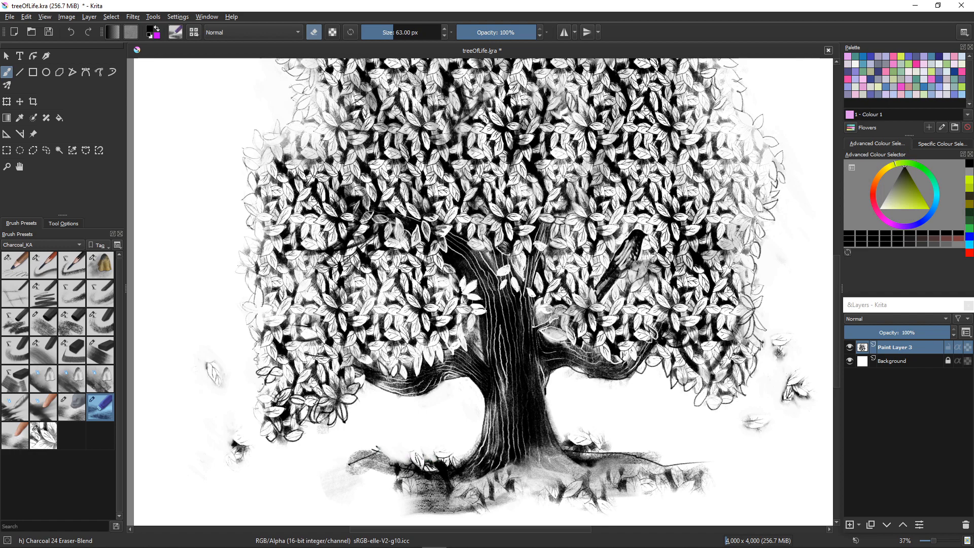
Step: Outline the ground leaves left of the trunk with the 14 px Charcoal 01 Draw-Detail brush, with erase mode off
{"action": "scroll", "coordinate": [434, 480], "scroll_direction": "up", "scroll_amount": 7}
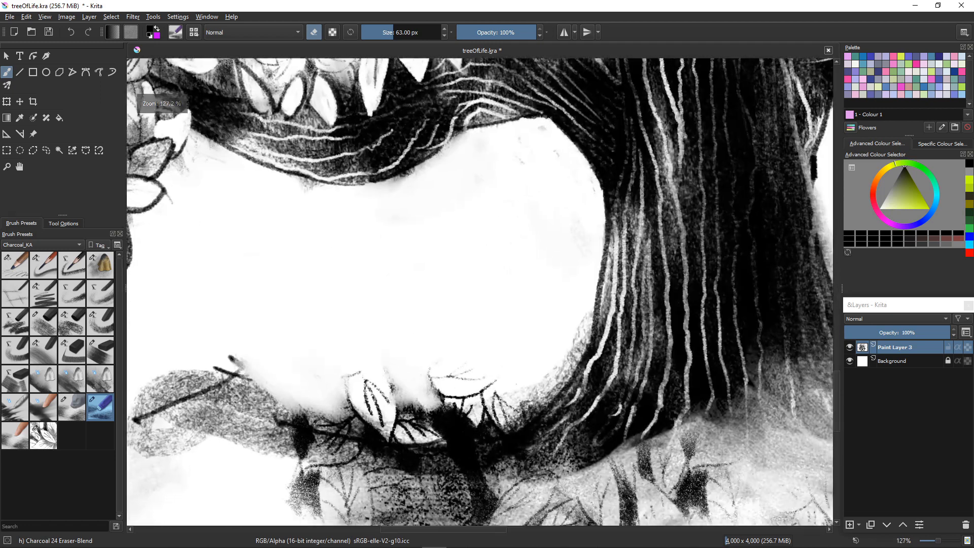
{"action": "left_click_drag", "start_coordinate": [383, 470], "coordinate": [337, 426]}
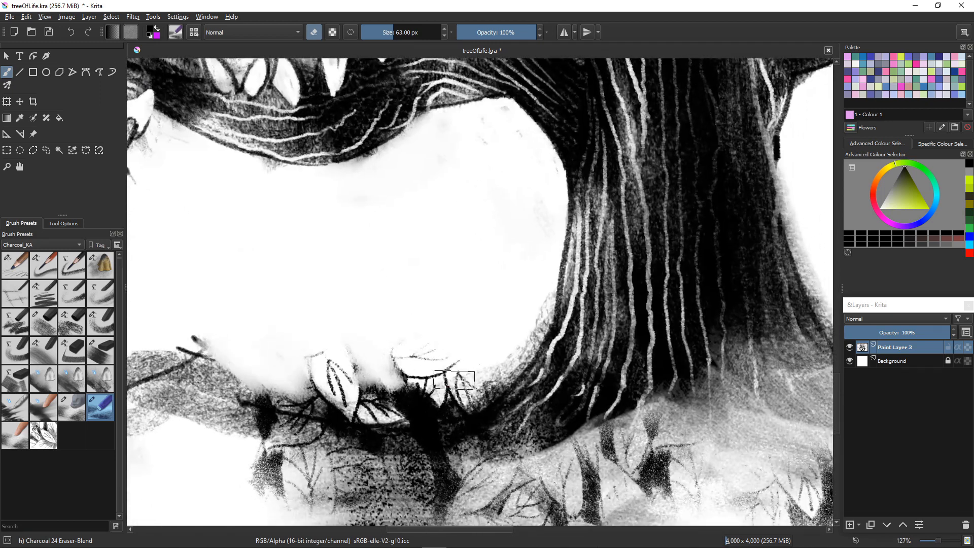
{"action": "key", "text": "slash"}
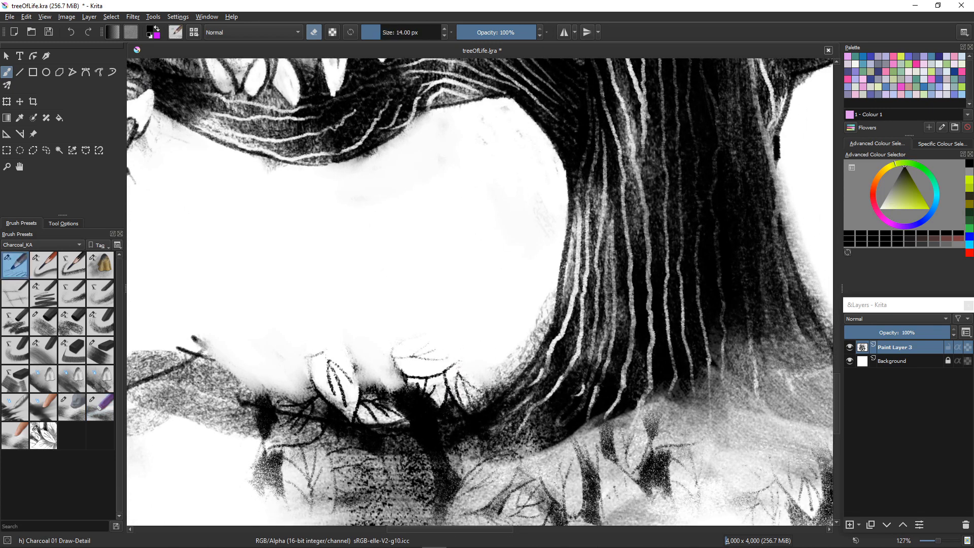
{"action": "key", "text": "e"}
{"action": "mouse_move", "coordinate": [322, 333]}
{"action": "left_mouse_down"}
{"action": "mouse_move", "coordinate": [314, 375]}
{"action": "mouse_move", "coordinate": [358, 374]}
{"action": "left_mouse_up"}
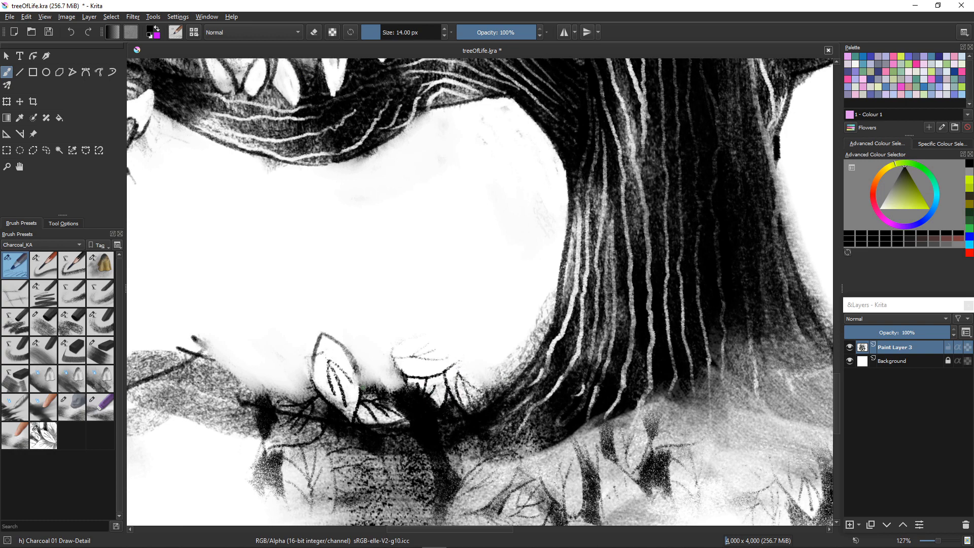
{"action": "mouse_move", "coordinate": [462, 355]}
{"action": "left_mouse_down"}
{"action": "mouse_move", "coordinate": [401, 369]}
{"action": "mouse_move", "coordinate": [455, 359]}
{"action": "mouse_move", "coordinate": [438, 375]}
{"action": "mouse_move", "coordinate": [391, 347]}
{"action": "mouse_move", "coordinate": [399, 390]}
{"action": "mouse_move", "coordinate": [357, 363]}
{"action": "mouse_move", "coordinate": [323, 397]}
{"action": "mouse_move", "coordinate": [247, 370]}
{"action": "mouse_move", "coordinate": [304, 382]}
{"action": "mouse_move", "coordinate": [234, 408]}
{"action": "mouse_move", "coordinate": [252, 403]}
{"action": "mouse_move", "coordinate": [249, 390]}
{"action": "mouse_move", "coordinate": [219, 363]}
{"action": "left_mouse_up"}
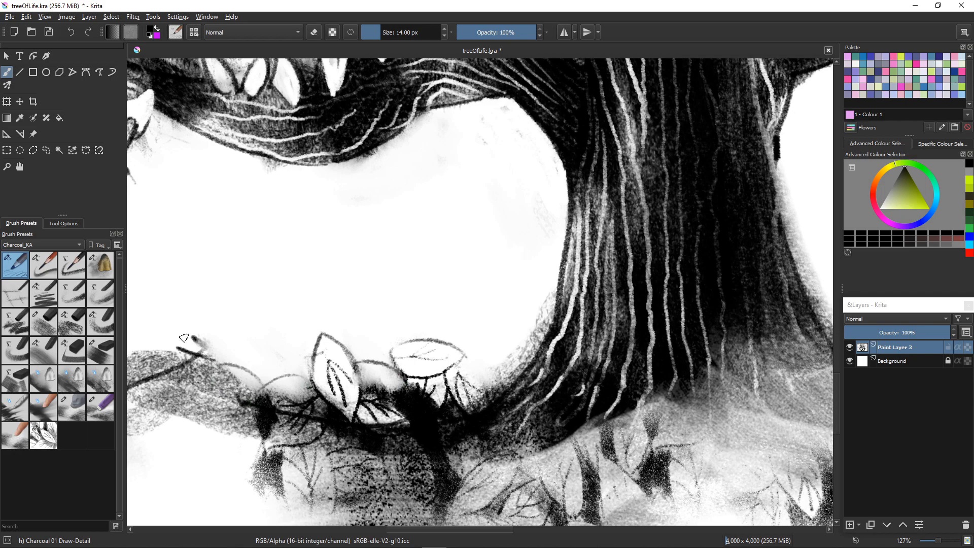
Step: Outline the leaf cluster on the ground line just right of the trunk base with the detail brush
{"action": "scroll", "coordinate": [315, 445], "scroll_direction": "down", "scroll_amount": 4}
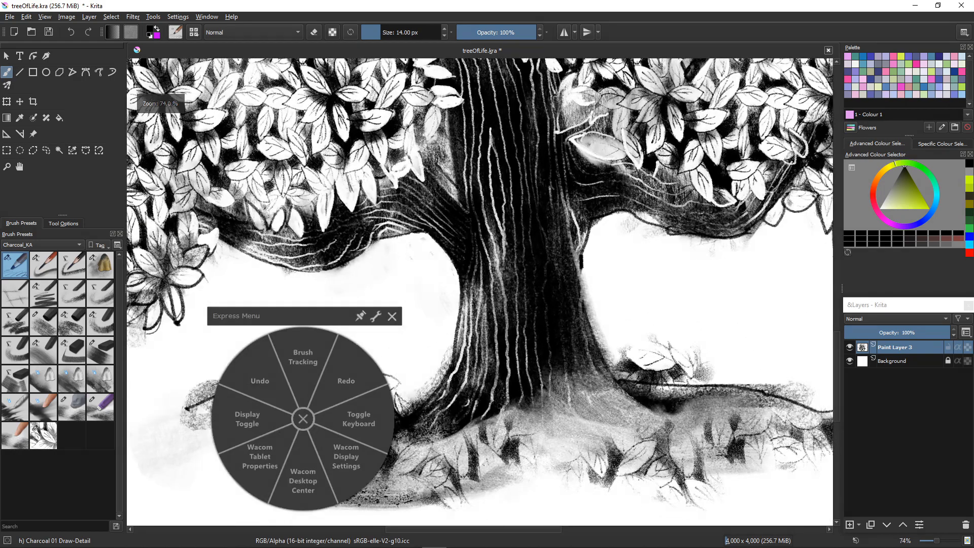
{"action": "left_click", "coordinate": [392, 316]}
{"action": "scroll", "coordinate": [355, 456], "scroll_direction": "down", "scroll_amount": 5}
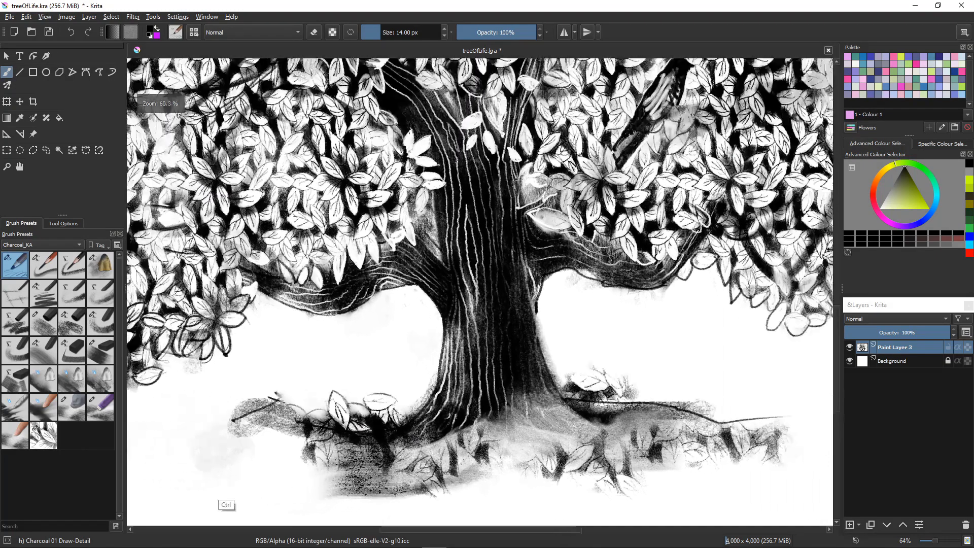
{"action": "scroll", "coordinate": [307, 428], "scroll_direction": "up", "scroll_amount": 4}
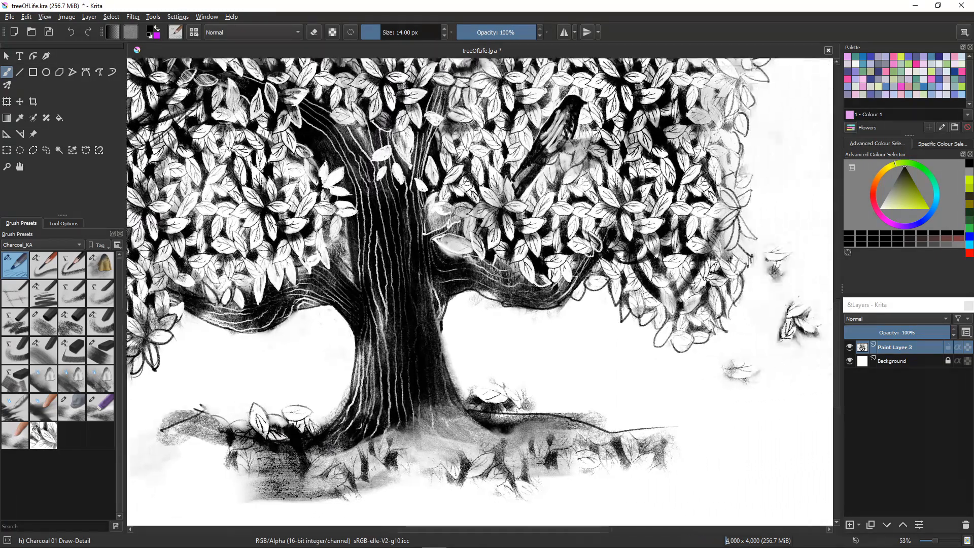
{"action": "scroll", "coordinate": [360, 391], "scroll_direction": "up", "scroll_amount": 2}
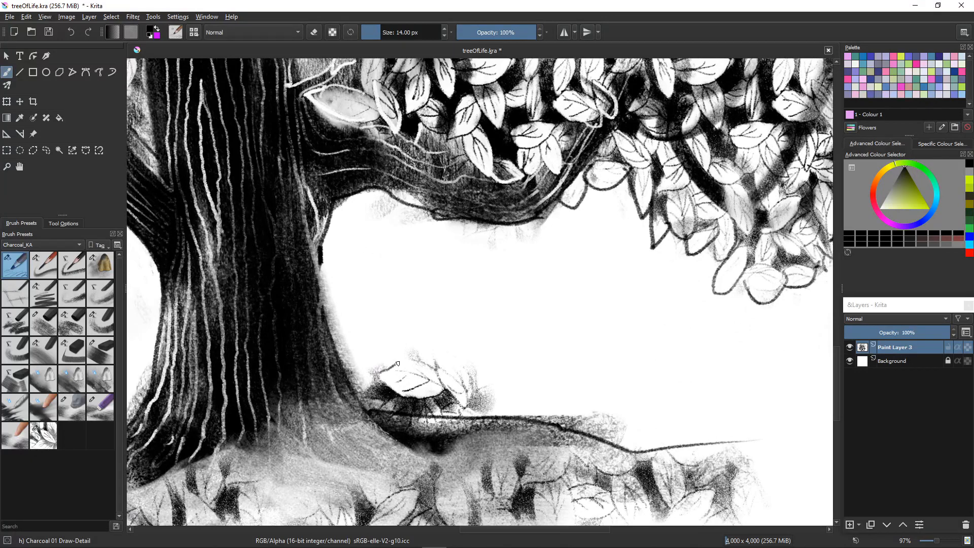
{"action": "mouse_move", "coordinate": [435, 350]}
{"action": "left_mouse_down"}
{"action": "mouse_move", "coordinate": [445, 381]}
{"action": "mouse_move", "coordinate": [434, 350]}
{"action": "mouse_move", "coordinate": [464, 373]}
{"action": "mouse_move", "coordinate": [441, 368]}
{"action": "mouse_move", "coordinate": [436, 348]}
{"action": "mouse_move", "coordinate": [453, 396]}
{"action": "left_mouse_up"}
{"action": "left_click_drag", "start_coordinate": [474, 359], "coordinate": [462, 413]}
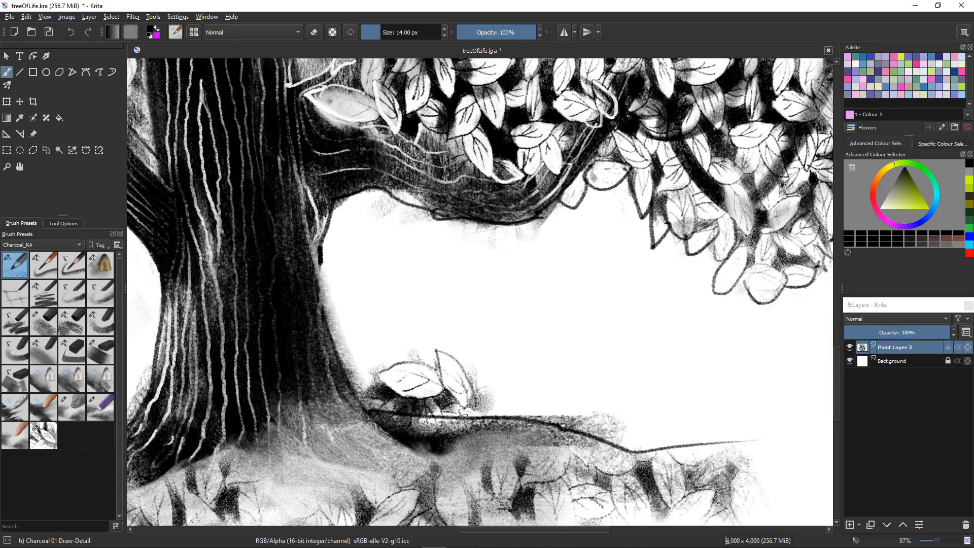
Step: Extend the ground foliage rightward with the 176 px SEA-leaf-repeat-charcoal brush, and outline the new leaves with the 14 px Charcoal 01 Draw-Detail brush
{"action": "left_click", "coordinate": [43, 435]}
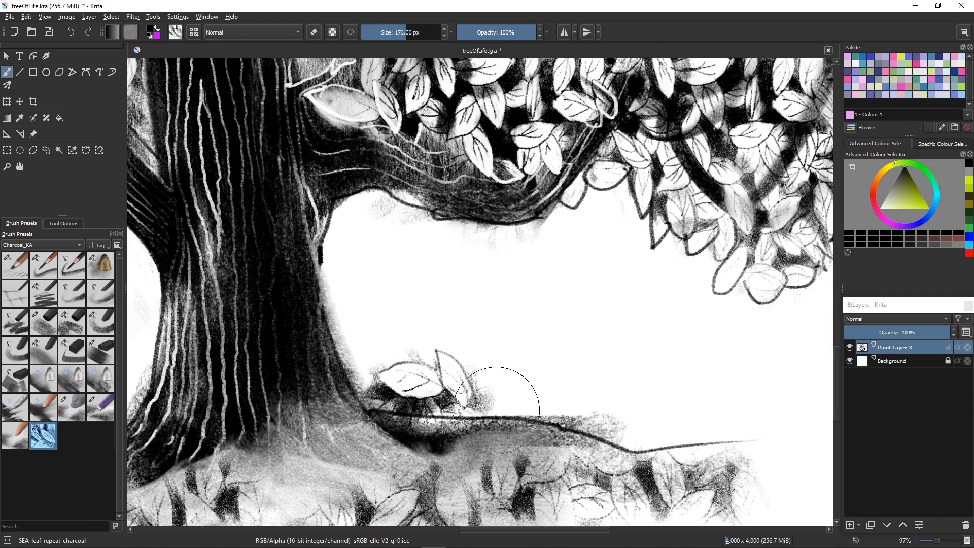
{"action": "mouse_move", "coordinate": [539, 430]}
{"action": "left_mouse_down"}
{"action": "mouse_move", "coordinate": [603, 437]}
{"action": "mouse_move", "coordinate": [457, 391]}
{"action": "left_mouse_up"}
{"action": "key", "text": "slash"}
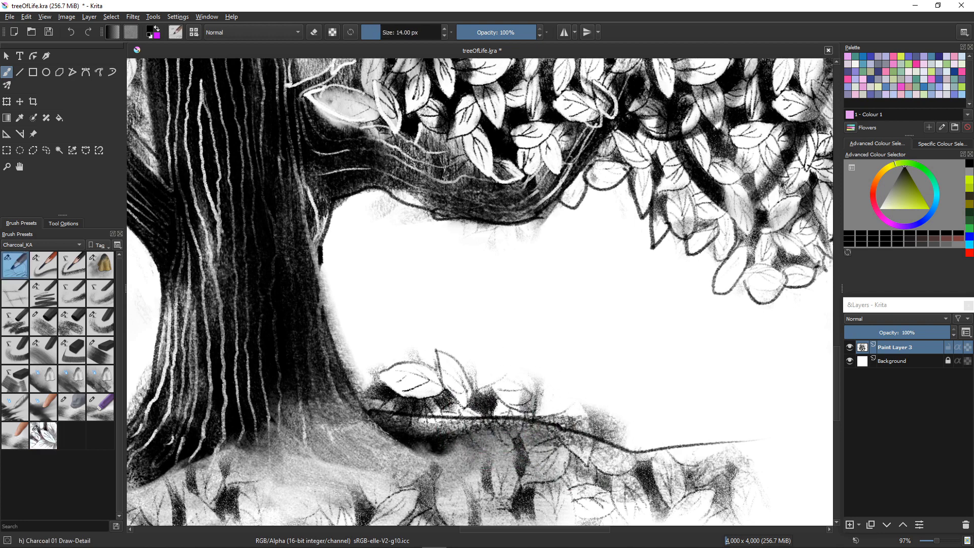
{"action": "mouse_move", "coordinate": [506, 360]}
{"action": "left_mouse_down"}
{"action": "mouse_move", "coordinate": [497, 385]}
{"action": "mouse_move", "coordinate": [475, 386]}
{"action": "left_mouse_up"}
{"action": "mouse_move", "coordinate": [595, 394]}
{"action": "left_mouse_down"}
{"action": "mouse_move", "coordinate": [564, 390]}
{"action": "mouse_move", "coordinate": [541, 413]}
{"action": "left_mouse_up"}
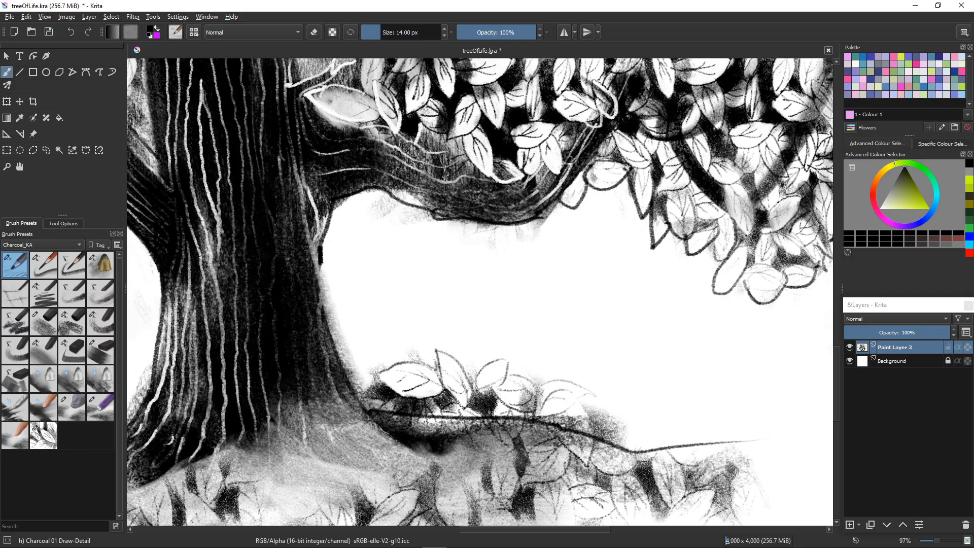
Step: Outline the upper falling leaf left of the tree and sketch a small second leaf above it
{"action": "scroll", "coordinate": [274, 456], "scroll_direction": "down", "scroll_amount": 6}
{"action": "scroll", "coordinate": [203, 446], "scroll_direction": "up", "scroll_amount": 6}
{"action": "scroll", "coordinate": [181, 459], "scroll_direction": "down", "scroll_amount": 6}
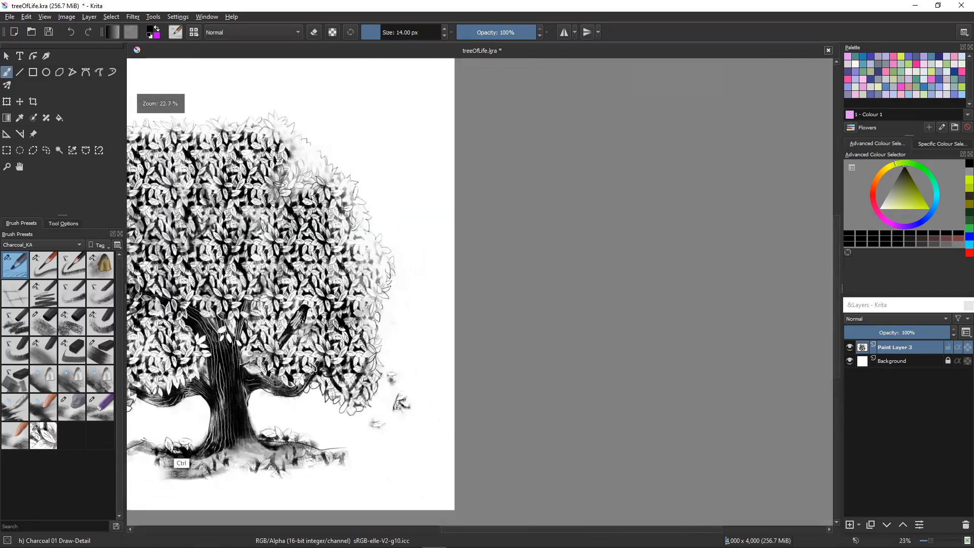
{"action": "scroll", "coordinate": [181, 459], "scroll_direction": "up", "scroll_amount": 2}
{"action": "scroll", "coordinate": [284, 464], "scroll_direction": "left", "scroll_amount": 4}
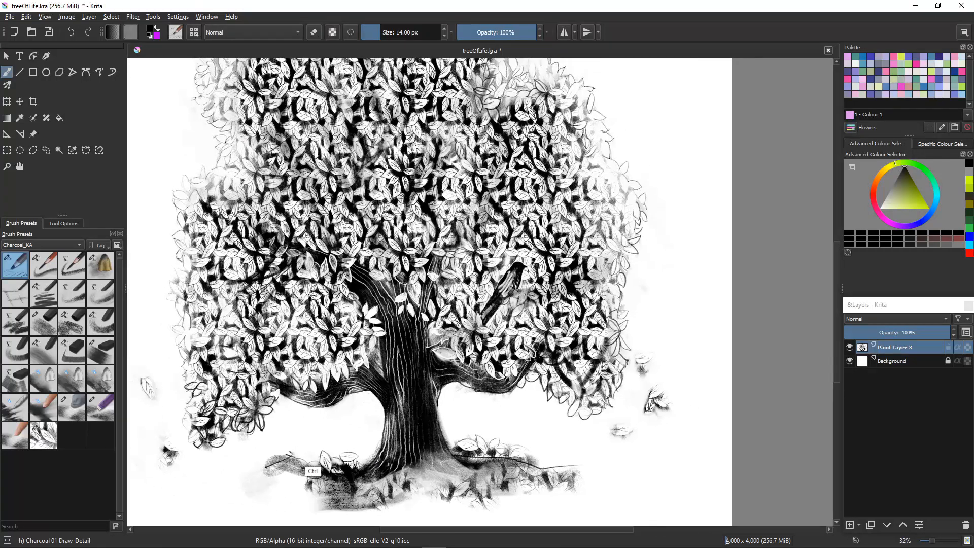
{"action": "scroll", "coordinate": [162, 99], "scroll_direction": "down", "scroll_amount": 2}
{"action": "scroll", "coordinate": [208, 446], "scroll_direction": "up", "scroll_amount": 1}
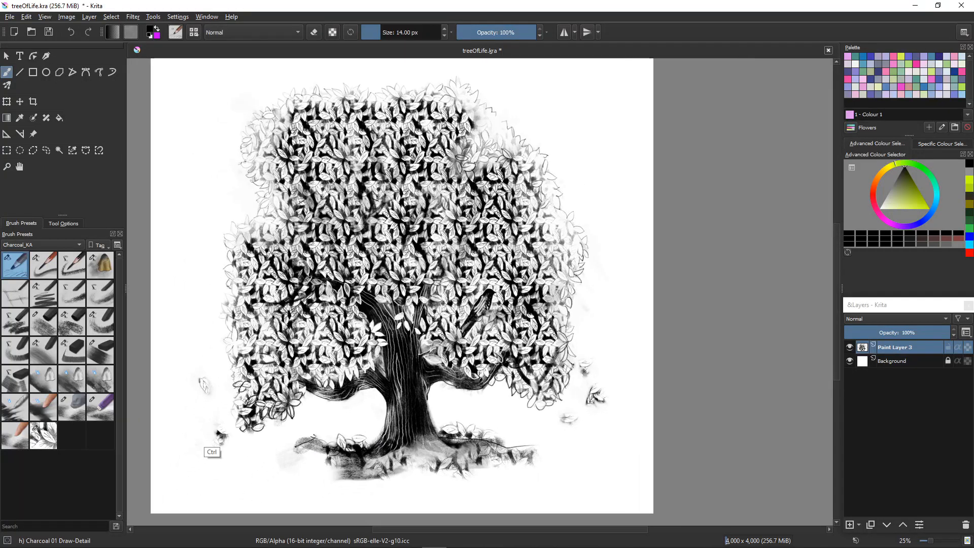
{"action": "scroll", "coordinate": [208, 446], "scroll_direction": "left", "scroll_amount": 2}
{"action": "scroll", "coordinate": [218, 443], "scroll_direction": "up", "scroll_amount": 1}
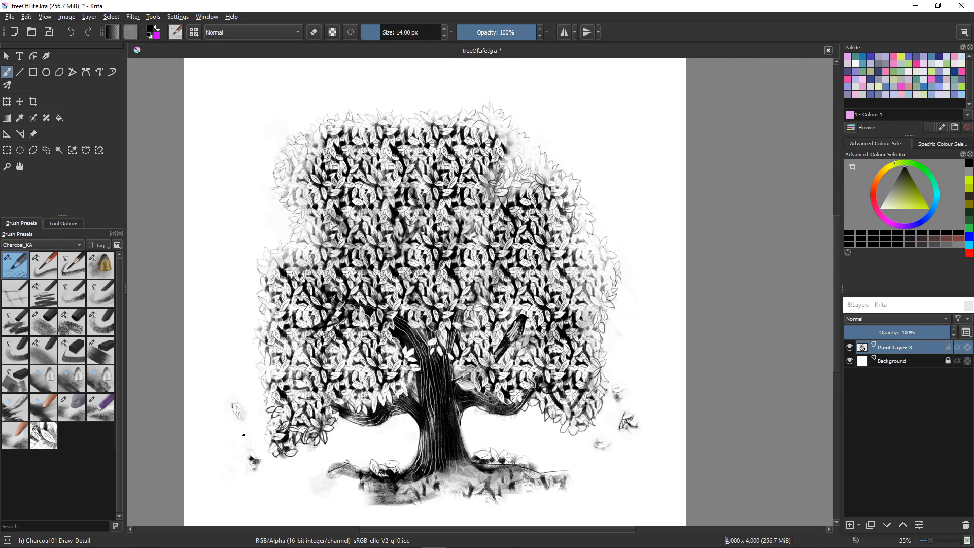
{"action": "scroll", "coordinate": [249, 449], "scroll_direction": "up", "scroll_amount": 4}
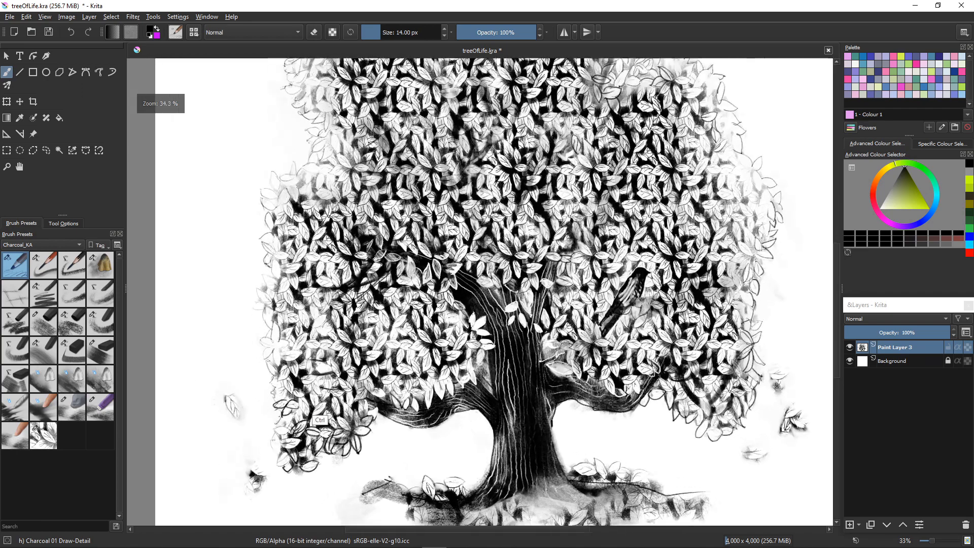
{"action": "left_click_drag", "start_coordinate": [208, 355], "coordinate": [218, 417]}
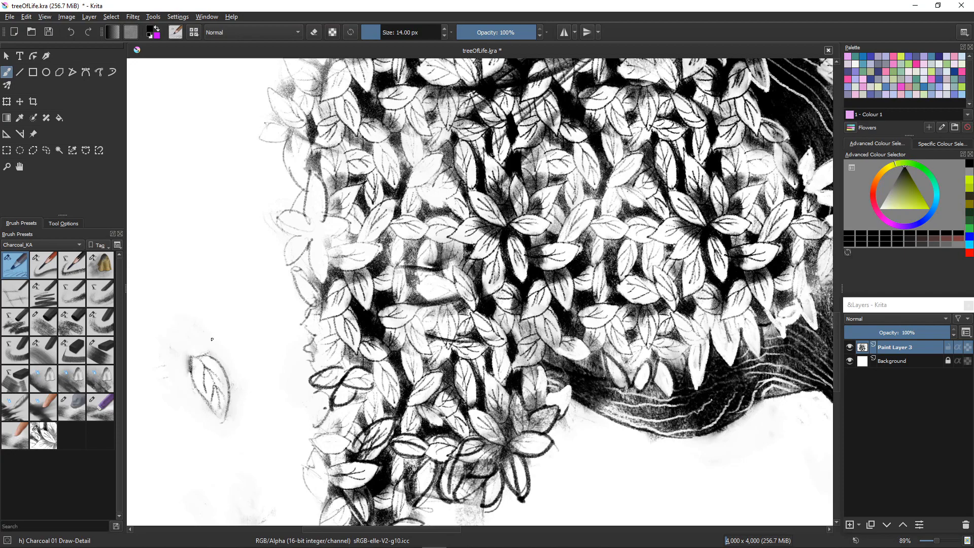
{"action": "left_click_drag", "start_coordinate": [212, 342], "coordinate": [184, 360]}
Step: Sketch leaf outlines around the dark lower falling cluster left of the tree
{"action": "mouse_move", "coordinate": [242, 461]}
{"action": "left_mouse_down"}
{"action": "mouse_move", "coordinate": [261, 420]}
{"action": "mouse_move", "coordinate": [248, 406]}
{"action": "mouse_move", "coordinate": [178, 470]}
{"action": "mouse_move", "coordinate": [219, 473]}
{"action": "mouse_move", "coordinate": [188, 487]}
{"action": "mouse_move", "coordinate": [208, 474]}
{"action": "mouse_move", "coordinate": [274, 364]}
{"action": "mouse_move", "coordinate": [312, 377]}
{"action": "mouse_move", "coordinate": [267, 393]}
{"action": "mouse_move", "coordinate": [285, 424]}
{"action": "left_mouse_up"}
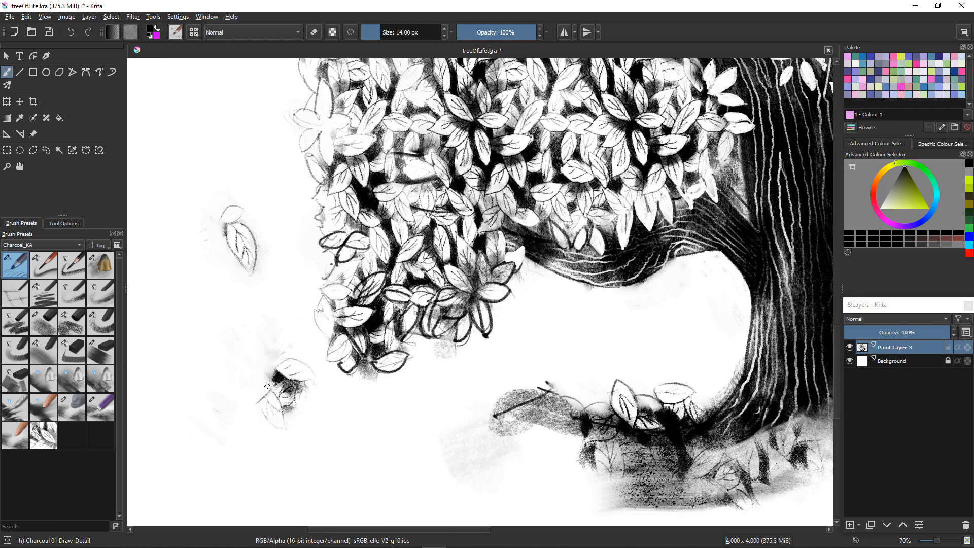
{"action": "left_click_drag", "start_coordinate": [271, 381], "coordinate": [249, 405]}
{"action": "left_click_drag", "start_coordinate": [306, 379], "coordinate": [304, 420]}
Step: Outline the leaves of the falling clusters right of the tree with the 14 px detail brush
{"action": "scroll", "coordinate": [406, 476], "scroll_direction": "down", "scroll_amount": 3}
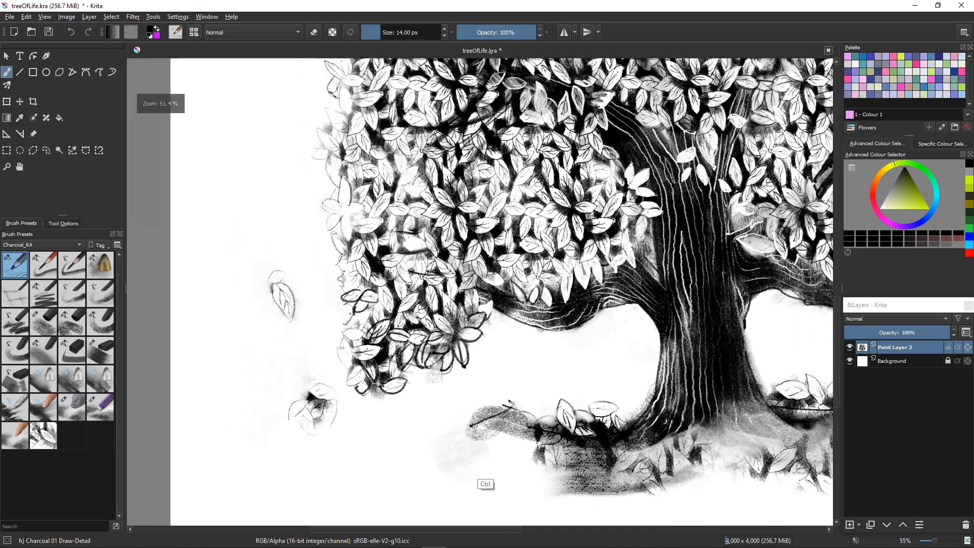
{"action": "scroll", "coordinate": [527, 431], "scroll_direction": "down", "scroll_amount": 2}
{"action": "scroll", "coordinate": [507, 385], "scroll_direction": "up", "scroll_amount": 6}
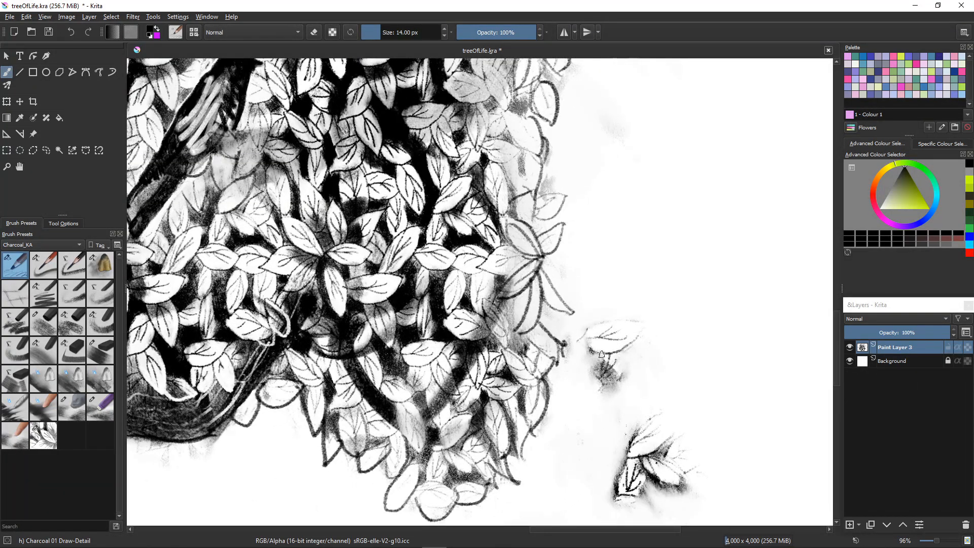
{"action": "mouse_move", "coordinate": [625, 349]}
{"action": "left_mouse_down"}
{"action": "mouse_move", "coordinate": [622, 387]}
{"action": "mouse_move", "coordinate": [611, 382]}
{"action": "left_mouse_up"}
{"action": "mouse_move", "coordinate": [676, 417]}
{"action": "left_mouse_down"}
{"action": "mouse_move", "coordinate": [663, 446]}
{"action": "mouse_move", "coordinate": [630, 450]}
{"action": "left_mouse_up"}
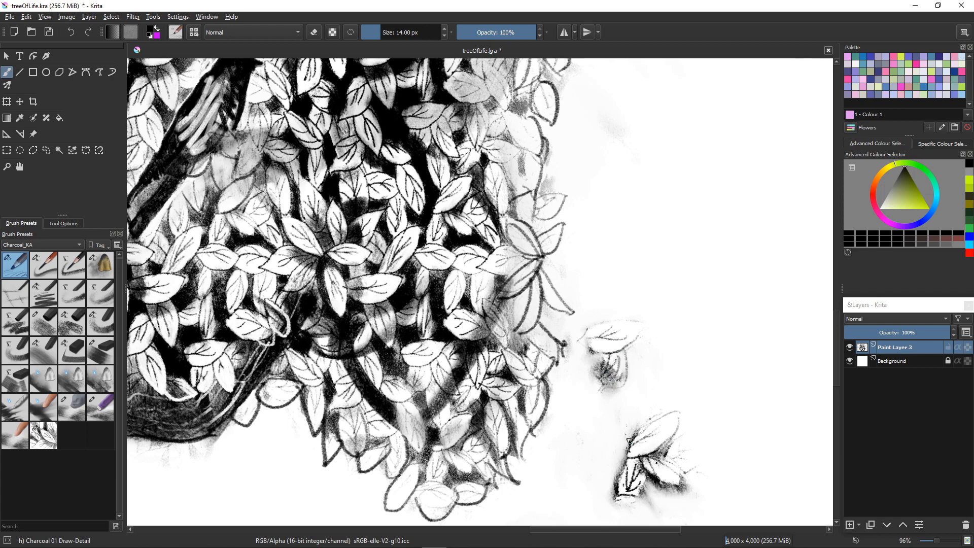
{"action": "mouse_move", "coordinate": [710, 440]}
{"action": "left_mouse_down"}
{"action": "mouse_move", "coordinate": [677, 451]}
{"action": "mouse_move", "coordinate": [683, 487]}
{"action": "left_mouse_up"}
{"action": "left_click_drag", "start_coordinate": [628, 453], "coordinate": [601, 456]}
{"action": "left_click_drag", "start_coordinate": [232, 407], "coordinate": [170, 411]}
{"action": "left_click_drag", "start_coordinate": [206, 377], "coordinate": [116, 438]}
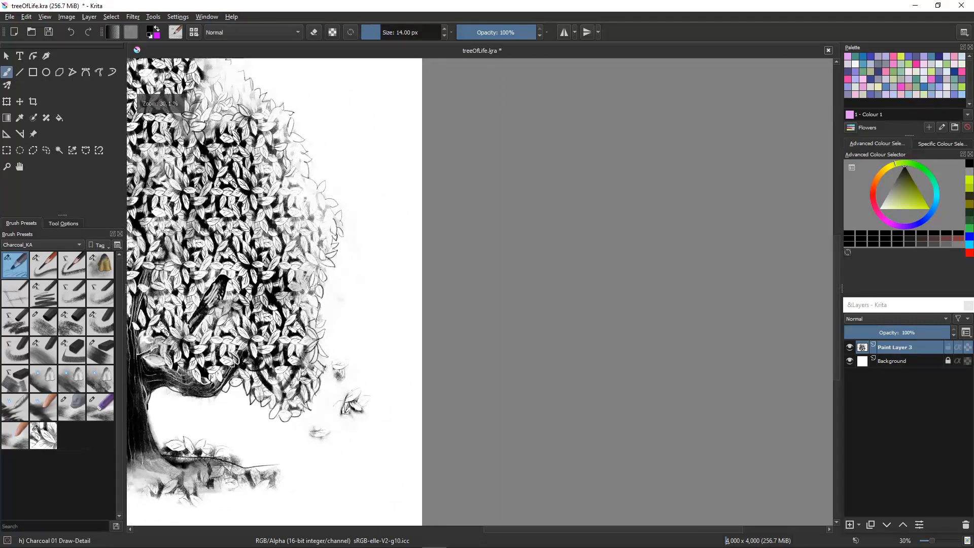
Step: Sign the drawing with the artist's signature below the ground line, left of the trunk
{"action": "left_click_drag", "start_coordinate": [181, 413], "coordinate": [541, 377]}
{"action": "mouse_move", "coordinate": [298, 398]}
{"action": "left_mouse_down"}
{"action": "mouse_move", "coordinate": [260, 418]}
{"action": "mouse_move", "coordinate": [277, 428]}
{"action": "mouse_move", "coordinate": [374, 392]}
{"action": "left_mouse_up"}
{"action": "right_click", "coordinate": [374, 392]}
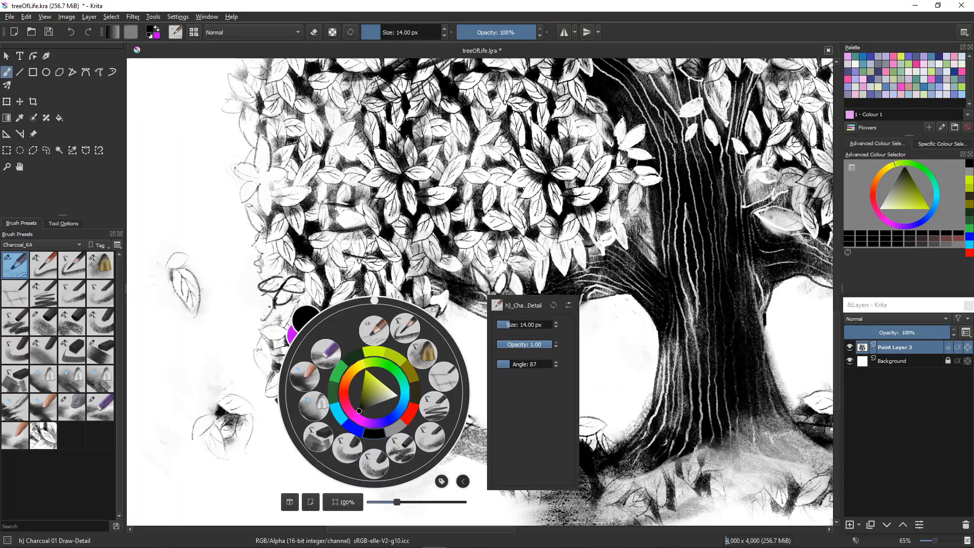
{"action": "left_click", "coordinate": [173, 419]}
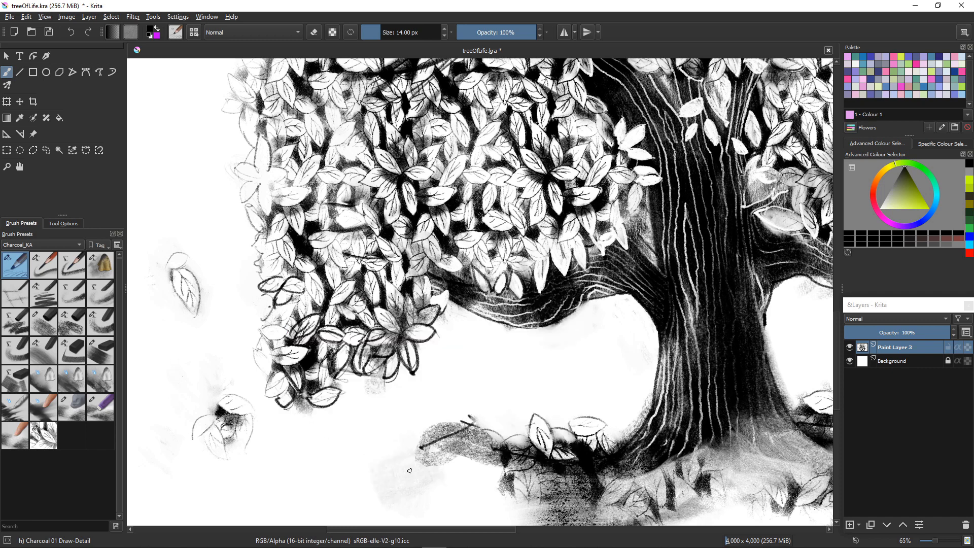
{"action": "mouse_move", "coordinate": [396, 473]}
{"action": "left_mouse_down"}
{"action": "mouse_move", "coordinate": [387, 486]}
{"action": "mouse_move", "coordinate": [434, 499]}
{"action": "mouse_move", "coordinate": [439, 483]}
{"action": "left_mouse_up"}
{"action": "mouse_move", "coordinate": [437, 473]}
{"action": "left_mouse_down"}
{"action": "mouse_move", "coordinate": [440, 495]}
{"action": "mouse_move", "coordinate": [450, 495]}
{"action": "left_mouse_up"}
{"action": "left_click_drag", "start_coordinate": [459, 490], "coordinate": [469, 507]}
{"action": "left_click_drag", "start_coordinate": [473, 468], "coordinate": [475, 504]}
{"action": "mouse_move", "coordinate": [460, 487]}
{"action": "left_mouse_down"}
{"action": "mouse_move", "coordinate": [479, 485]}
{"action": "mouse_move", "coordinate": [463, 478]}
{"action": "left_mouse_up"}
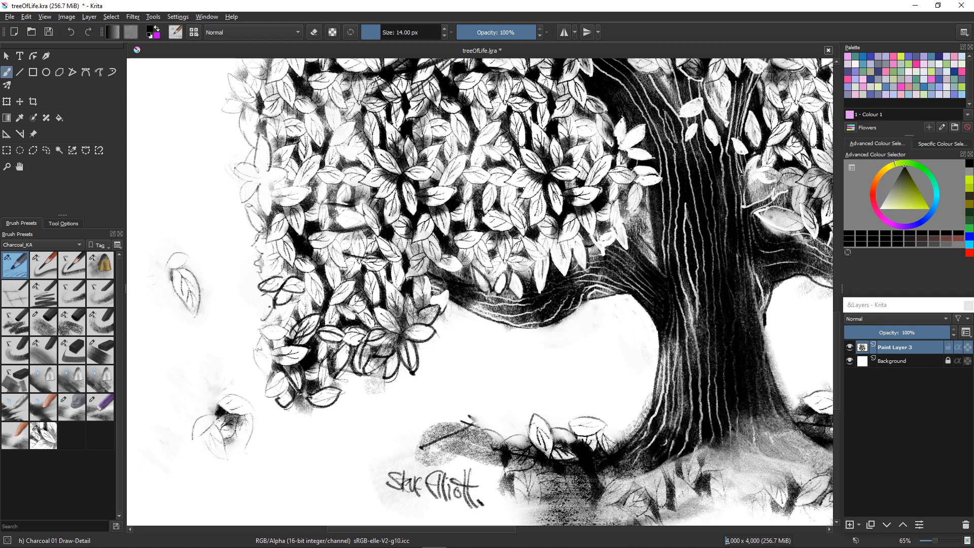
{"action": "scroll", "coordinate": [434, 436], "scroll_direction": "down", "scroll_amount": 4}
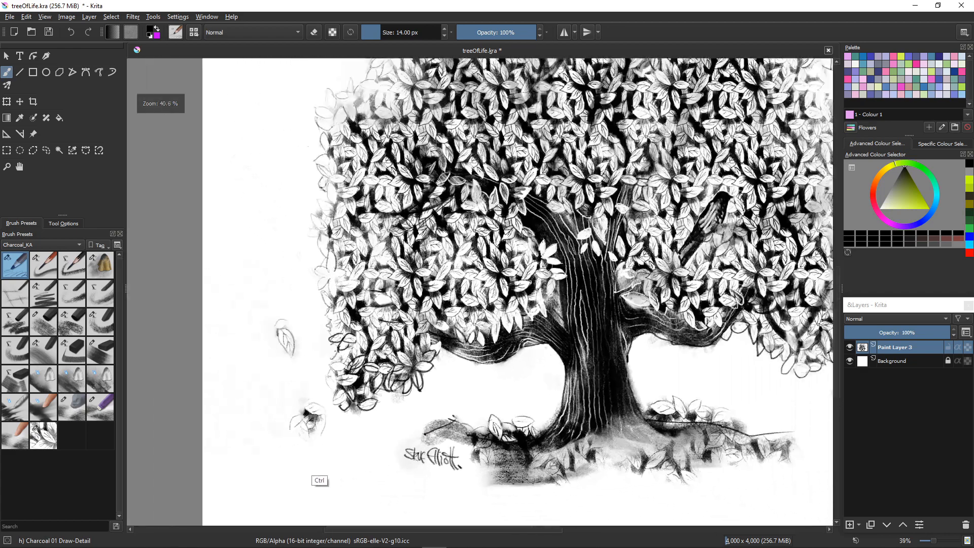
{"action": "scroll", "coordinate": [293, 397], "scroll_direction": "up", "scroll_amount": 1}
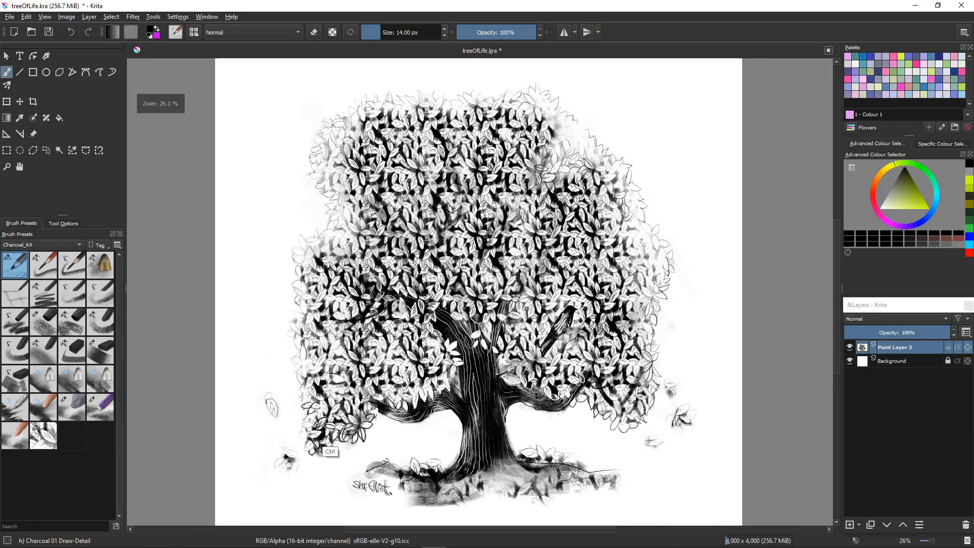